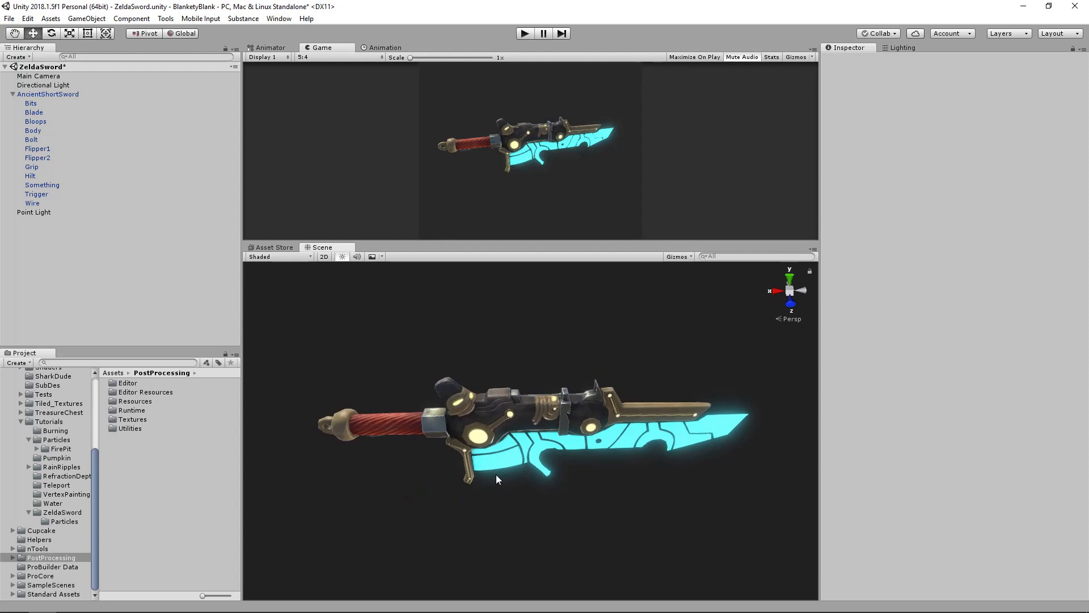
Step: Examine the ancient short sword model in the Scene view up close and from several angles
{"action": "left_click_drag", "start_coordinate": [496, 474], "coordinate": [398, 446], "text": "alt"}
{"action": "scroll", "coordinate": [594, 396], "scroll_direction": "up", "scroll_amount": 10}
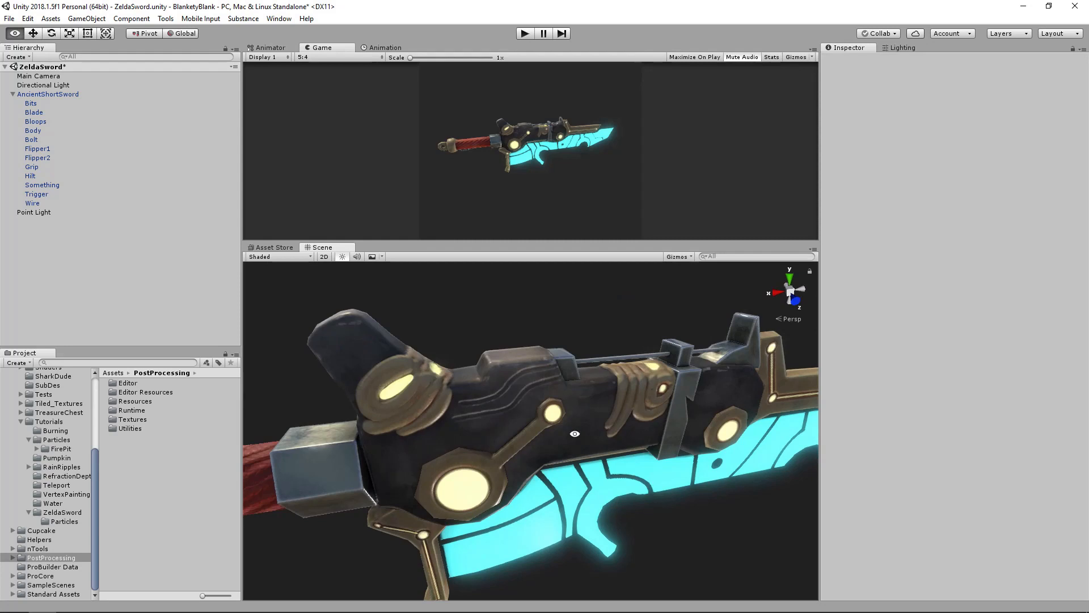
{"action": "left_click_drag", "start_coordinate": [575, 433], "coordinate": [526, 409], "text": "alt"}
{"action": "left_click_drag", "start_coordinate": [704, 423], "coordinate": [581, 446], "text": "alt"}
{"action": "mouse_move", "coordinate": [508, 431]}
{"action": "left_mouse_down", "text": "alt"}
{"action": "mouse_move", "coordinate": [463, 435]}
{"action": "mouse_move", "coordinate": [499, 445]}
{"action": "left_mouse_up", "text": "alt"}
{"action": "middle_click_drag", "start_coordinate": [498, 445], "coordinate": [647, 451], "text": "alt"}
{"action": "left_click_drag", "start_coordinate": [492, 462], "coordinate": [573, 471], "text": "alt"}
{"action": "right_click_drag", "start_coordinate": [573, 471], "coordinate": [616, 493], "text": "alt"}
{"action": "left_click_drag", "start_coordinate": [617, 493], "coordinate": [576, 439], "text": "alt"}
{"action": "right_click_drag", "start_coordinate": [576, 439], "coordinate": [534, 422], "text": "alt"}
{"action": "left_click_drag", "start_coordinate": [533, 423], "coordinate": [636, 454], "text": "alt"}
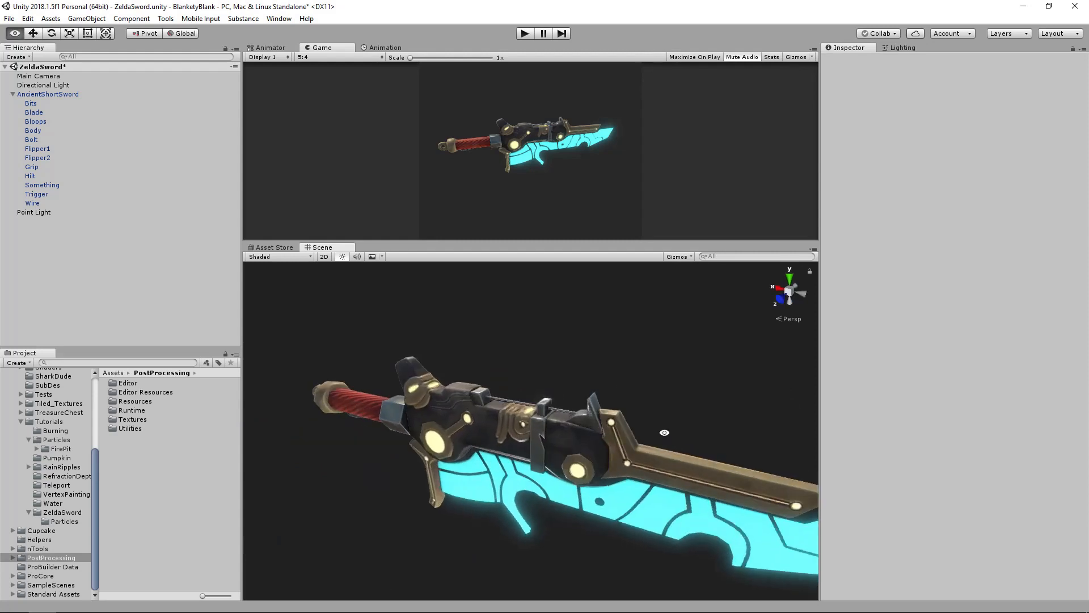
Step: Raise the sword's Flipper1 part above the body to a Y position of 0.1655
{"action": "left_click", "coordinate": [645, 457]}
{"action": "left_click_drag", "start_coordinate": [504, 433], "coordinate": [586, 419], "text": "alt"}
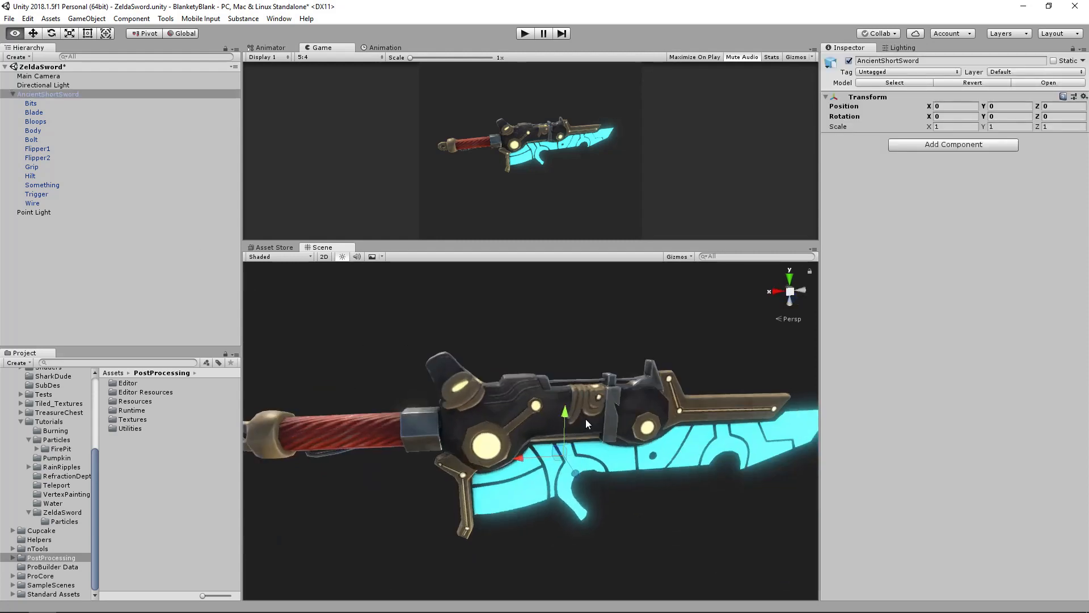
{"action": "left_click", "coordinate": [703, 401]}
{"action": "middle_click_drag", "start_coordinate": [701, 407], "coordinate": [582, 428]}
{"action": "left_click", "coordinate": [636, 427]}
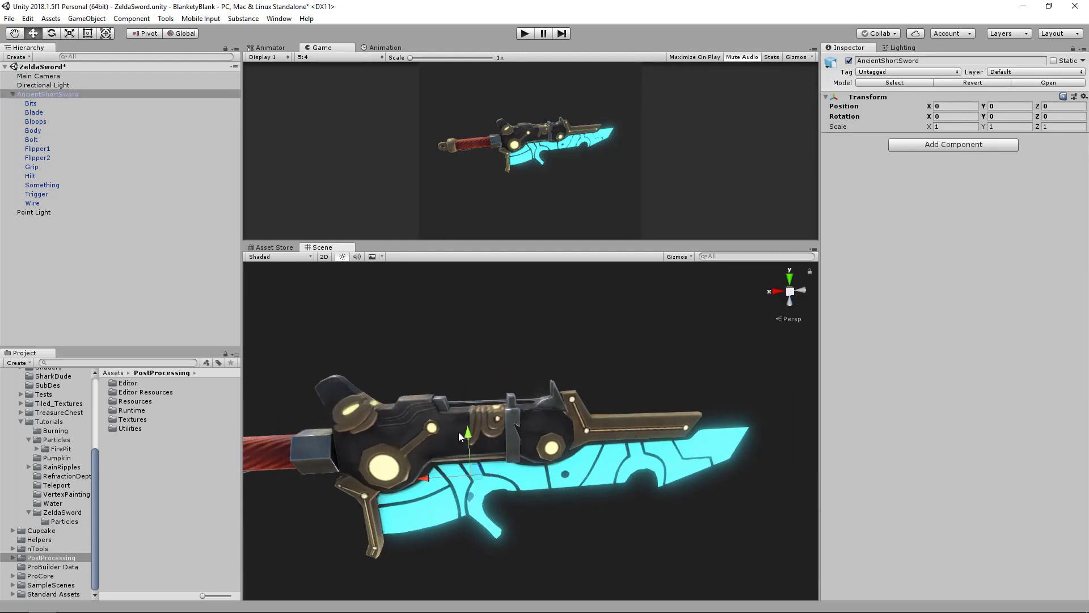
{"action": "left_click", "coordinate": [619, 422]}
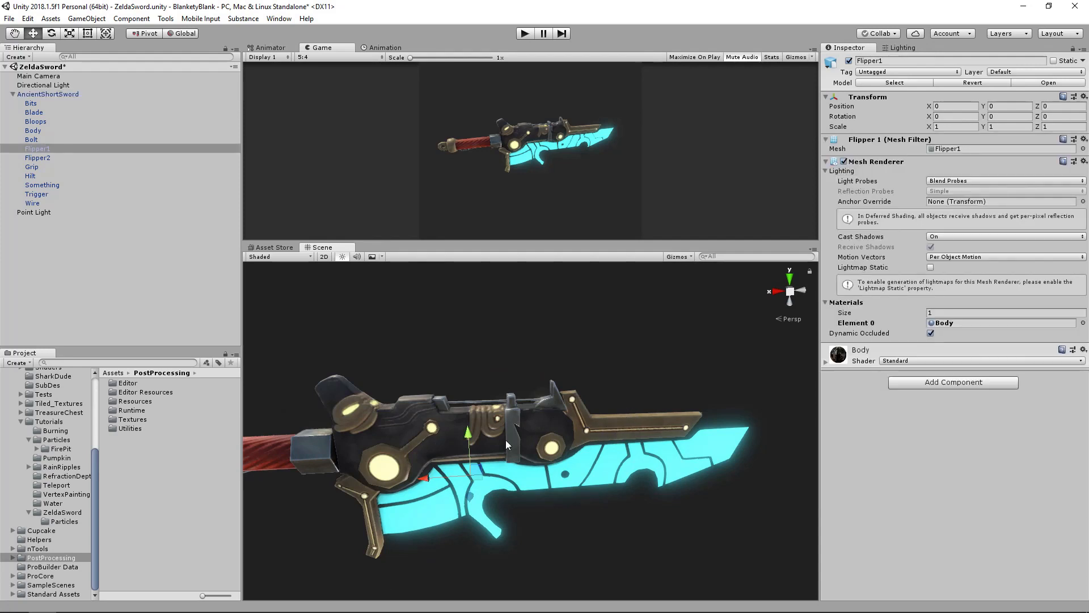
{"action": "left_click_drag", "start_coordinate": [468, 434], "coordinate": [462, 377]}
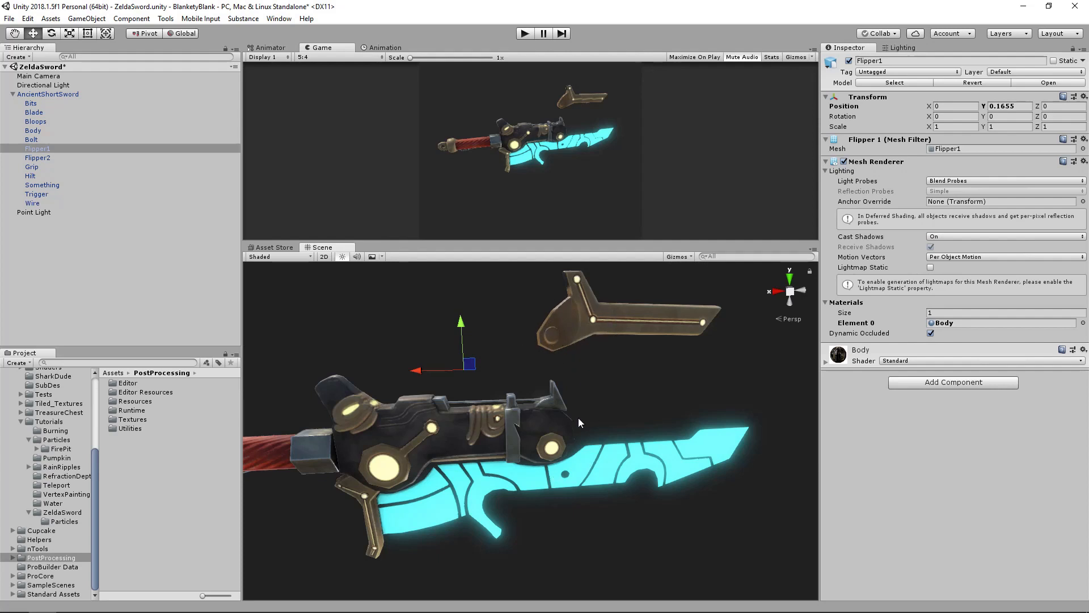
Step: Examine the separated Flipper1 part from several sides, undo its move and clear the selection
{"action": "middle_click_drag", "start_coordinate": [575, 317], "coordinate": [567, 403]}
{"action": "left_click_drag", "start_coordinate": [568, 403], "coordinate": [678, 400], "text": "alt"}
{"action": "right_click_drag", "start_coordinate": [678, 400], "coordinate": [709, 407], "text": "alt"}
{"action": "left_click_drag", "start_coordinate": [709, 406], "coordinate": [537, 340], "text": "alt"}
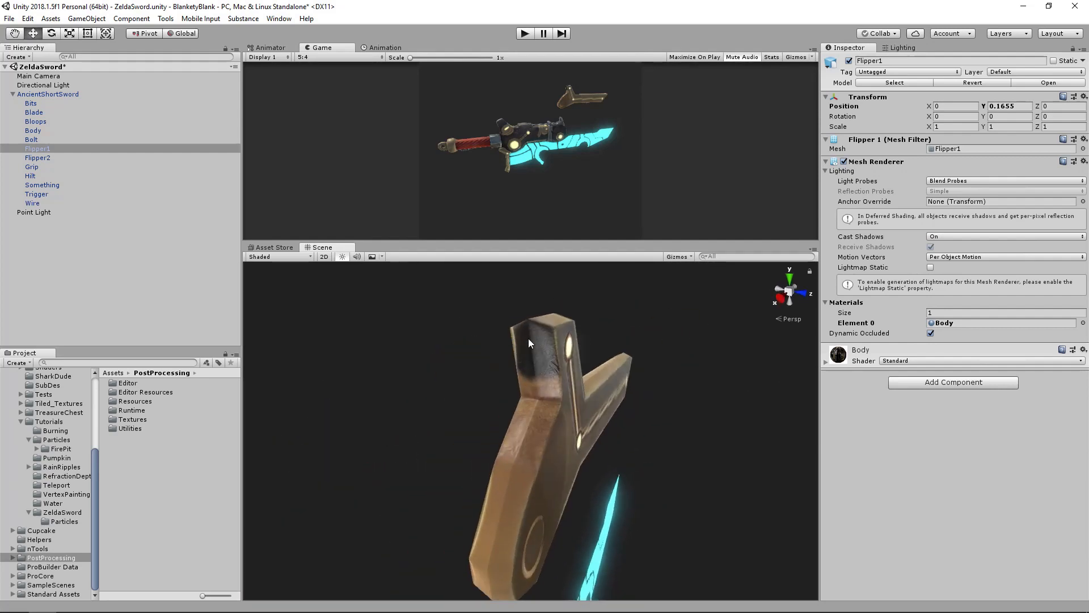
{"action": "left_click_drag", "start_coordinate": [629, 432], "coordinate": [383, 459], "text": "alt"}
{"action": "middle_click_drag", "start_coordinate": [383, 459], "coordinate": [513, 398]}
{"action": "key", "text": "ctrl+z"}
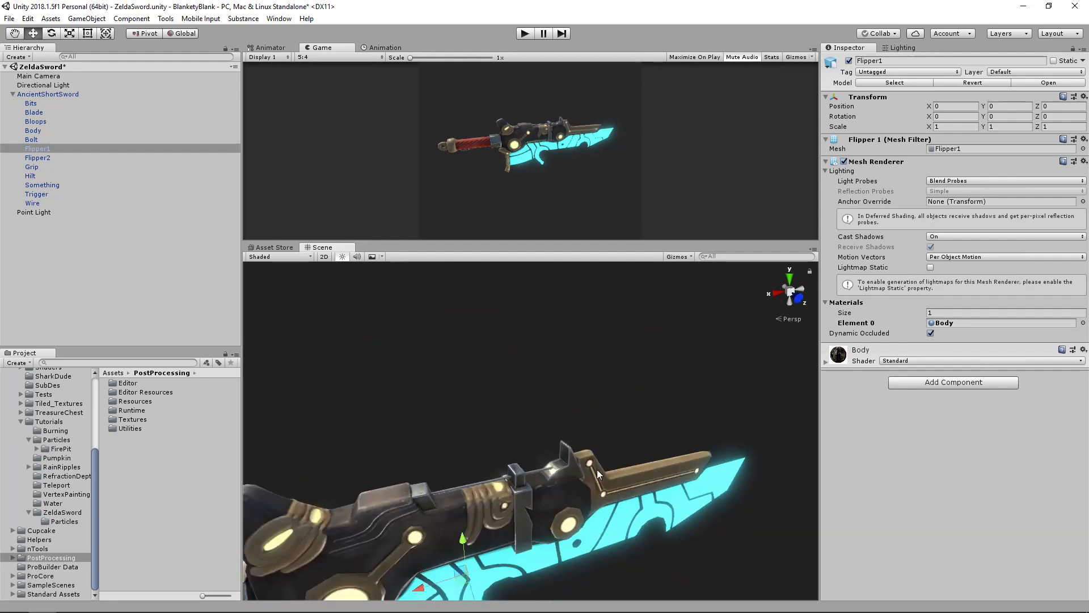
{"action": "mouse_move", "coordinate": [625, 485]}
{"action": "left_mouse_down", "text": "alt"}
{"action": "mouse_move", "coordinate": [557, 448]}
{"action": "mouse_move", "coordinate": [613, 493]}
{"action": "left_mouse_up", "text": "alt"}
{"action": "scroll", "coordinate": [558, 448], "scroll_direction": "down", "scroll_amount": 8}
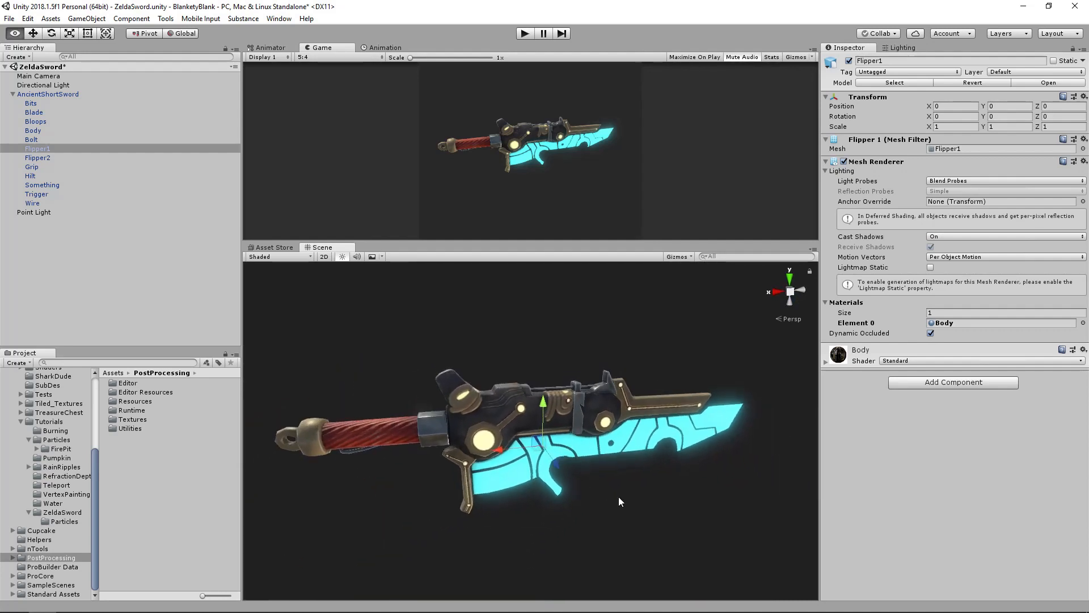
{"action": "left_click", "coordinate": [620, 495]}
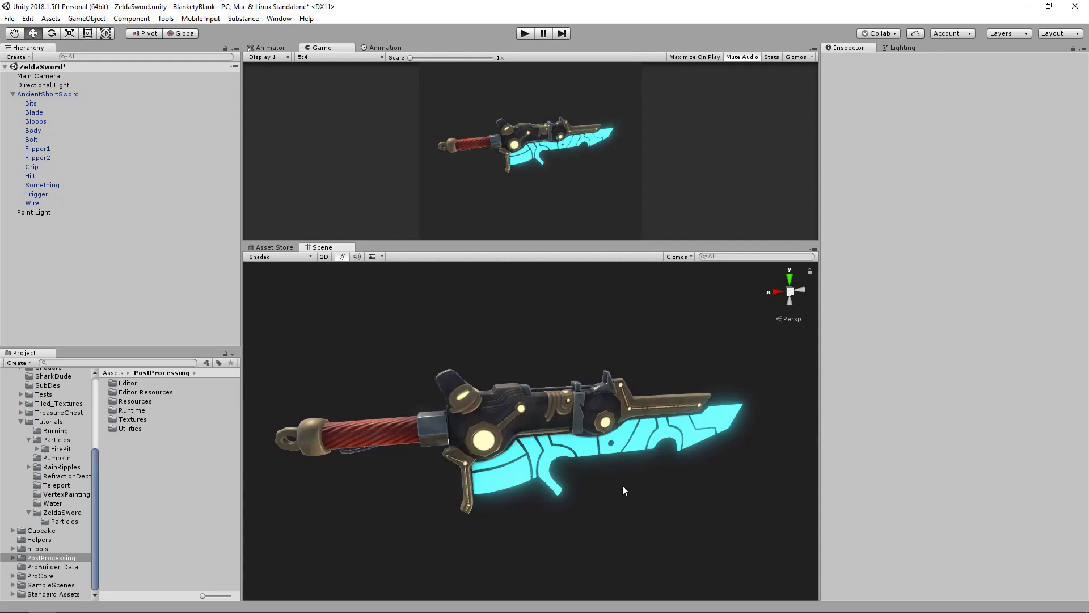
Step: Switch the Main Camera's Post Processing Behaviour off and back on to compare the sword's glow
{"action": "left_click_drag", "start_coordinate": [574, 480], "coordinate": [582, 480], "text": "alt"}
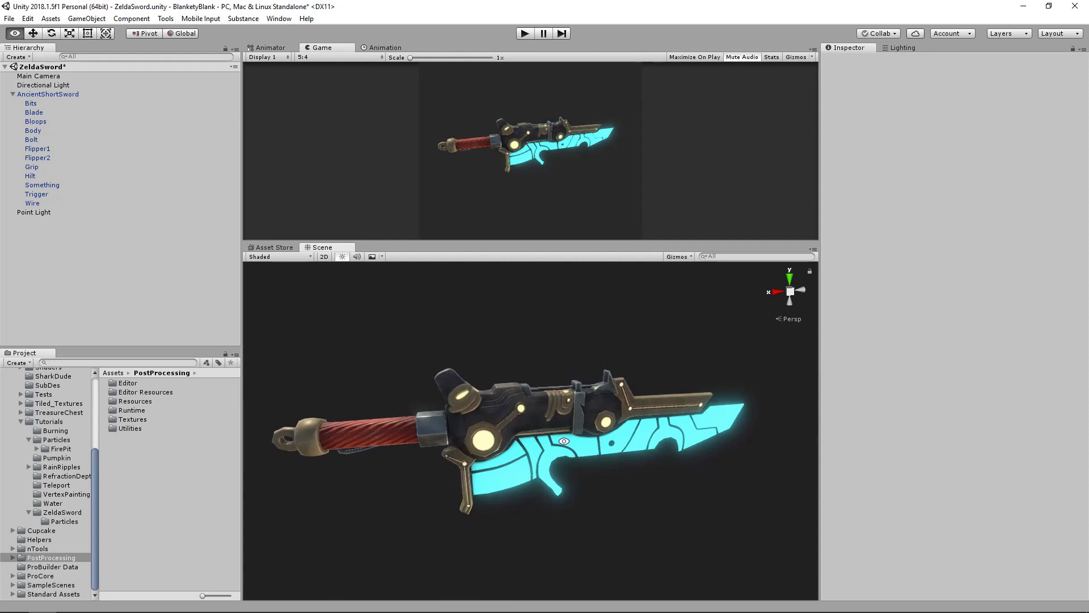
{"action": "left_click", "coordinate": [46, 76]}
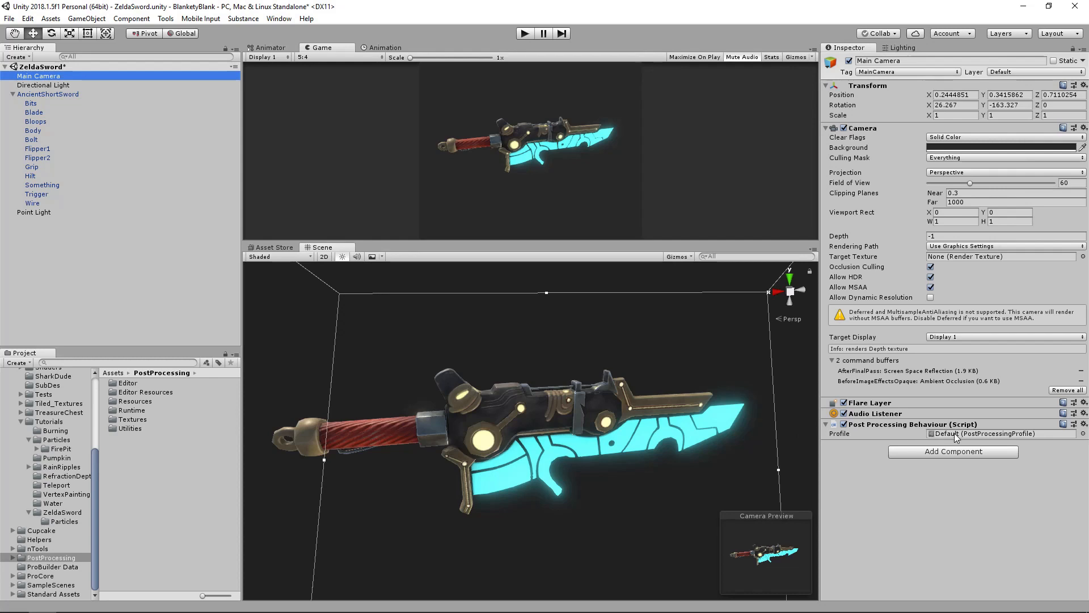
{"action": "left_click", "coordinate": [844, 424]}
{"action": "left_click_drag", "start_coordinate": [625, 450], "coordinate": [583, 434], "text": "alt"}
{"action": "left_click", "coordinate": [844, 385]}
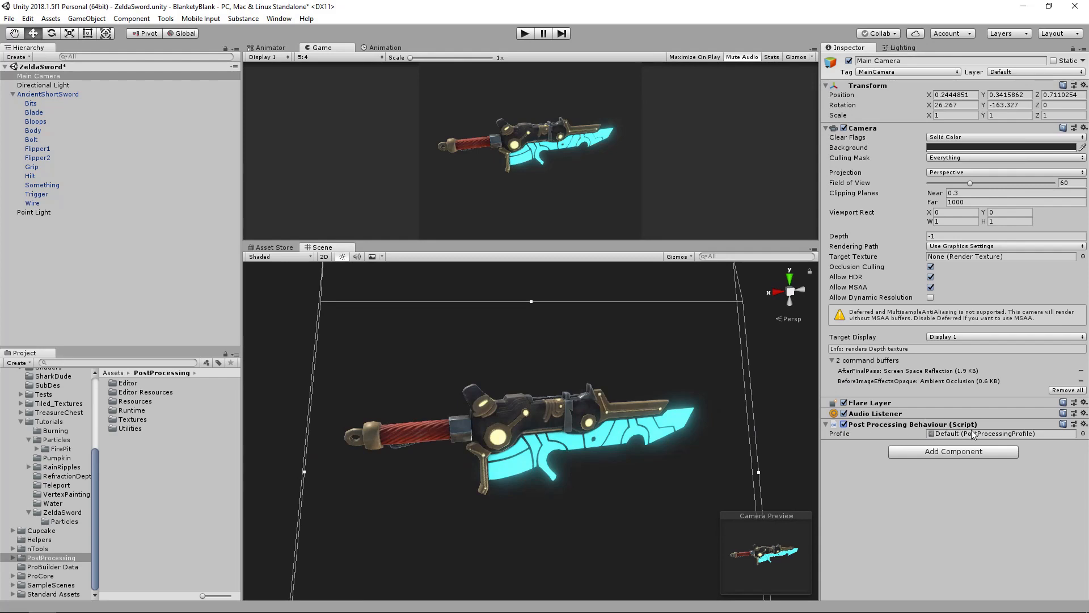
{"action": "left_click", "coordinate": [603, 493]}
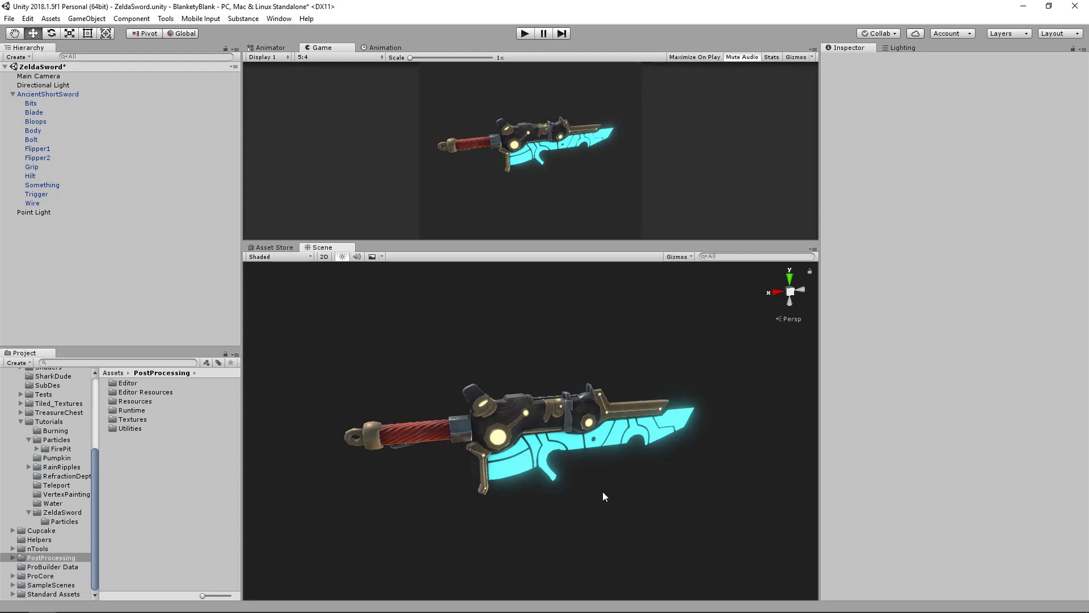
{"action": "left_click_drag", "start_coordinate": [564, 488], "coordinate": [554, 457], "text": "alt"}
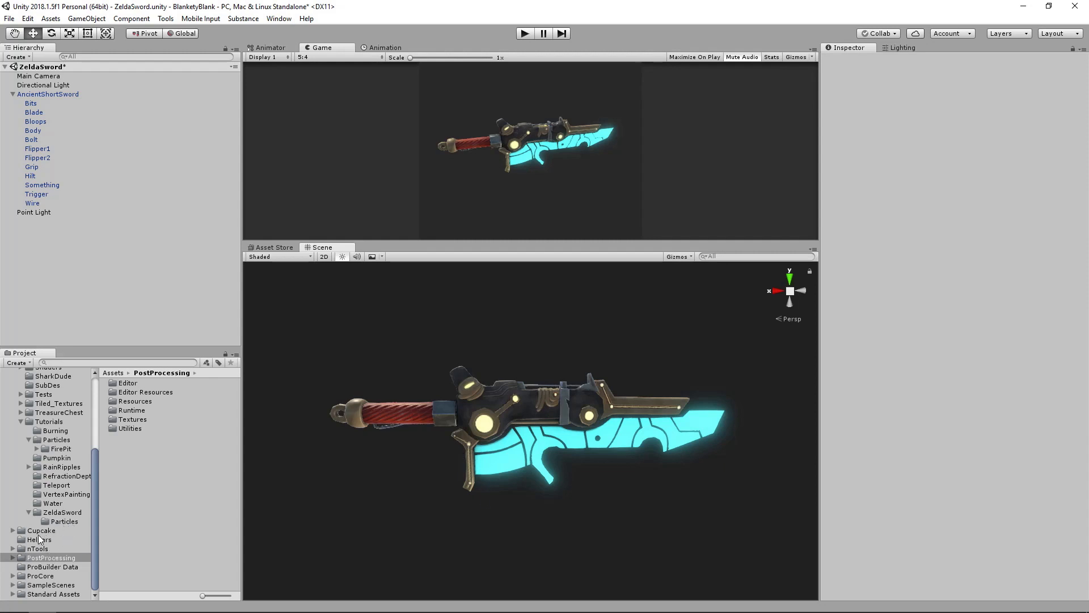
Step: Create a folder named Shader inside the ZeldaSword folder and open it
{"action": "left_click", "coordinate": [61, 512]}
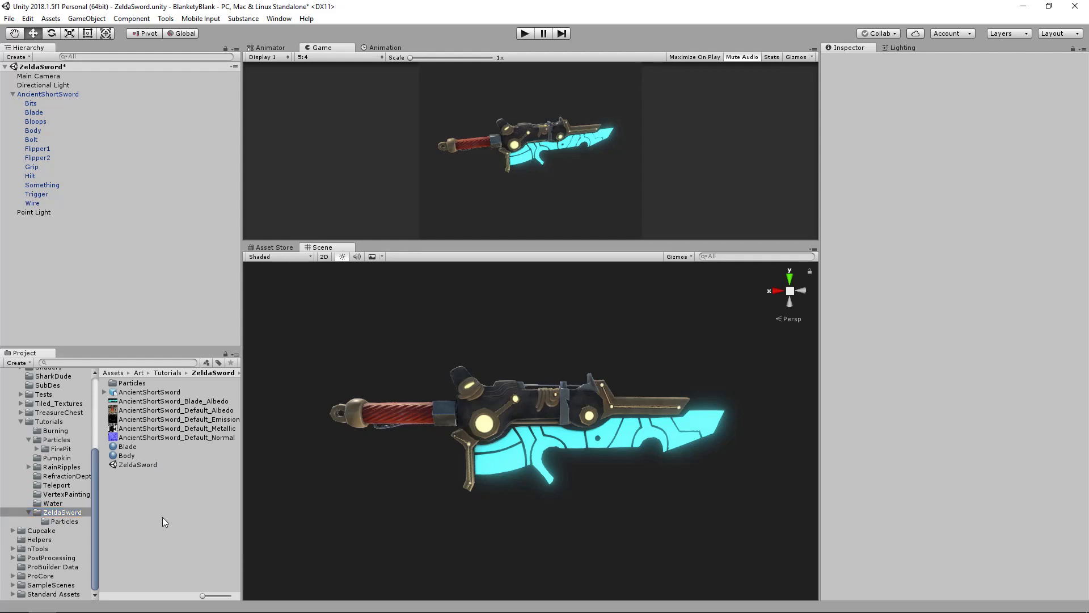
{"action": "right_click", "coordinate": [146, 512]}
{"action": "mouse_move", "coordinate": [220, 261]}
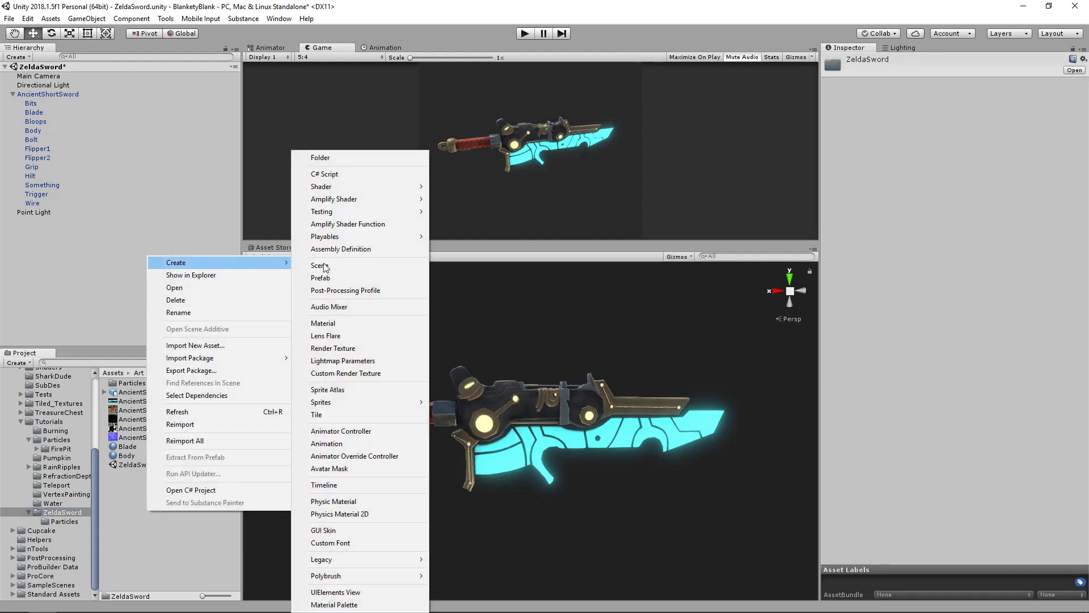
{"action": "left_click", "coordinate": [363, 162]}
{"action": "type", "text": "Shder"}
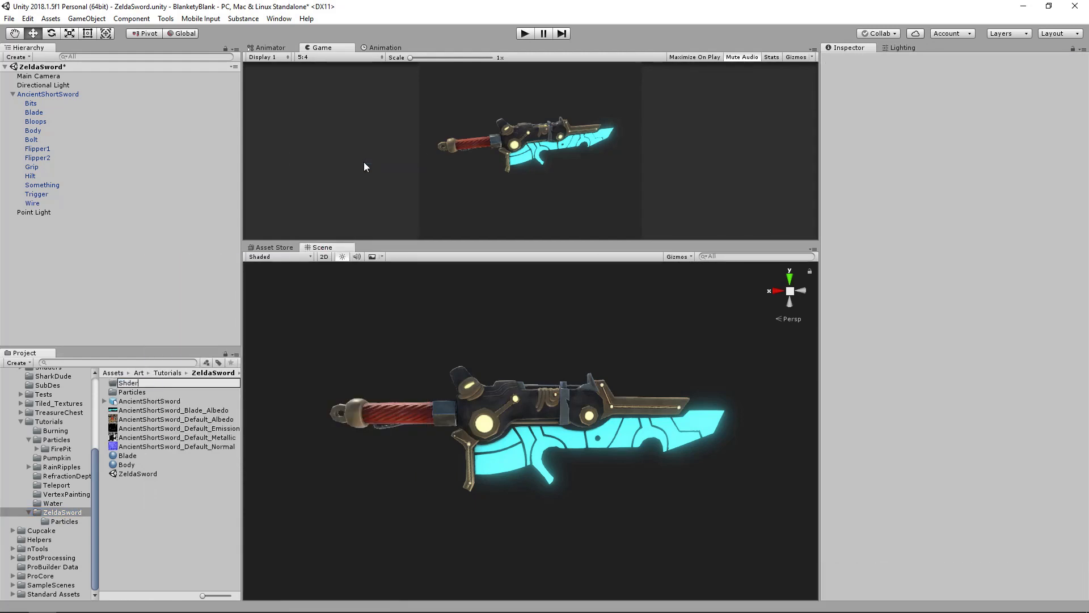
{"action": "key", "text": "BackSpace"}
{"action": "key", "text": "BackSpace"}
{"action": "type", "text": "ader"}
{"action": "key", "text": "Return"}
{"action": "key", "text": "Return"}
Step: Create an Amplify surface shader in the Shader folder
{"action": "right_click", "coordinate": [145, 446]}
{"action": "mouse_move", "coordinate": [239, 197]}
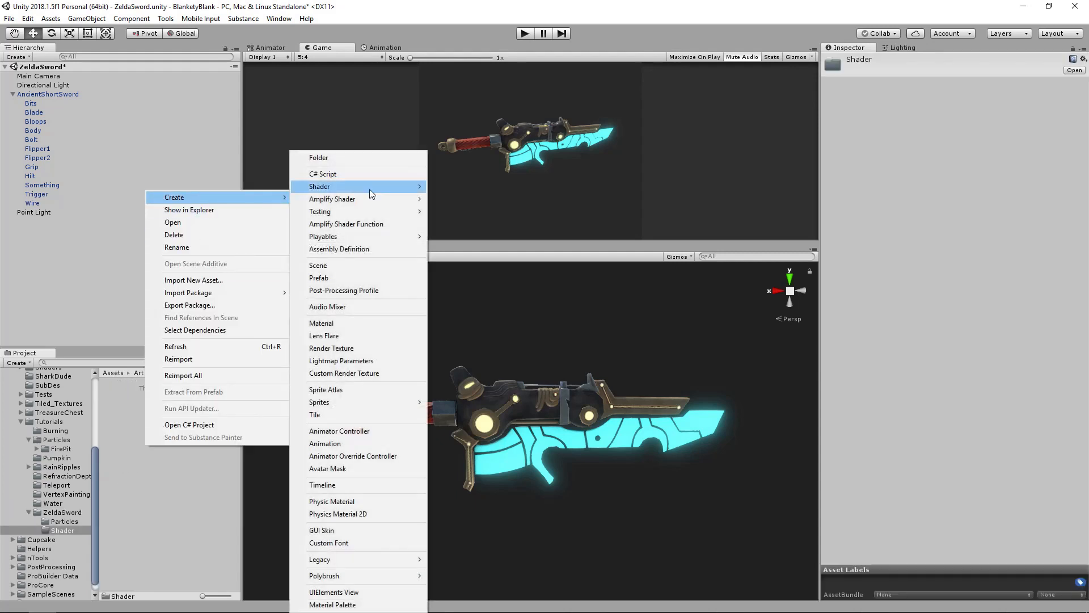
{"action": "mouse_move", "coordinate": [384, 199]}
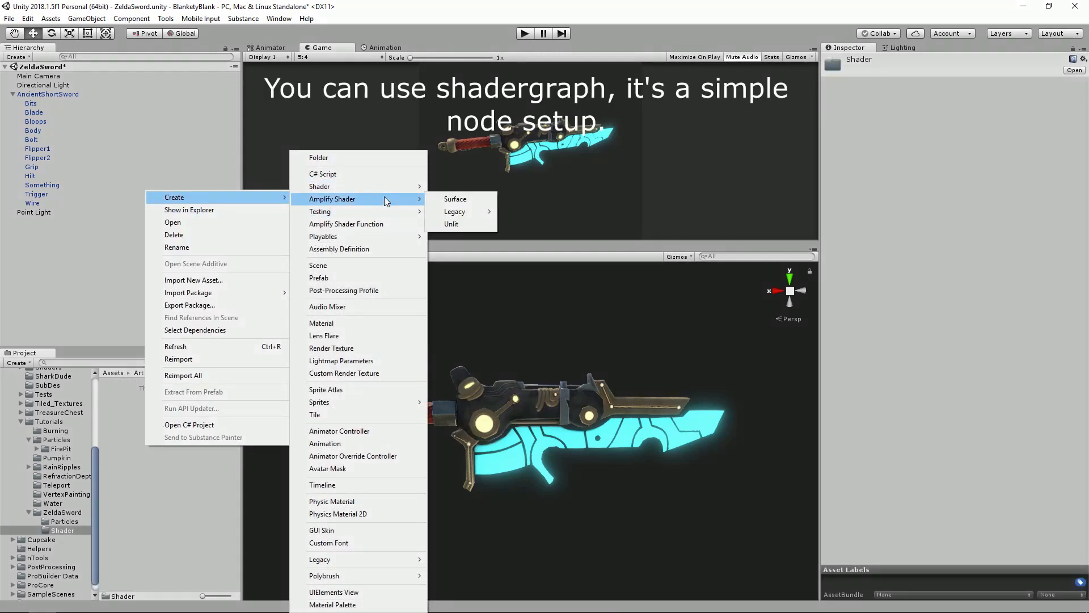
{"action": "left_click", "coordinate": [467, 198]}
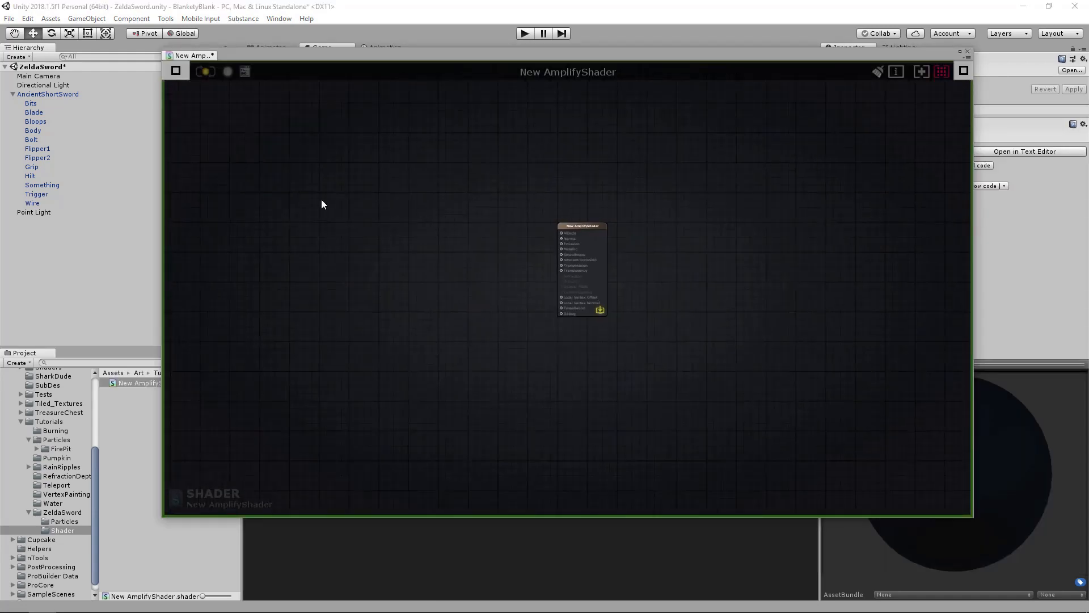
Step: Show the output node's properties and set the shader name to PolyToots/Tutorials/ZeldaBlade
{"action": "left_click", "coordinate": [175, 71]}
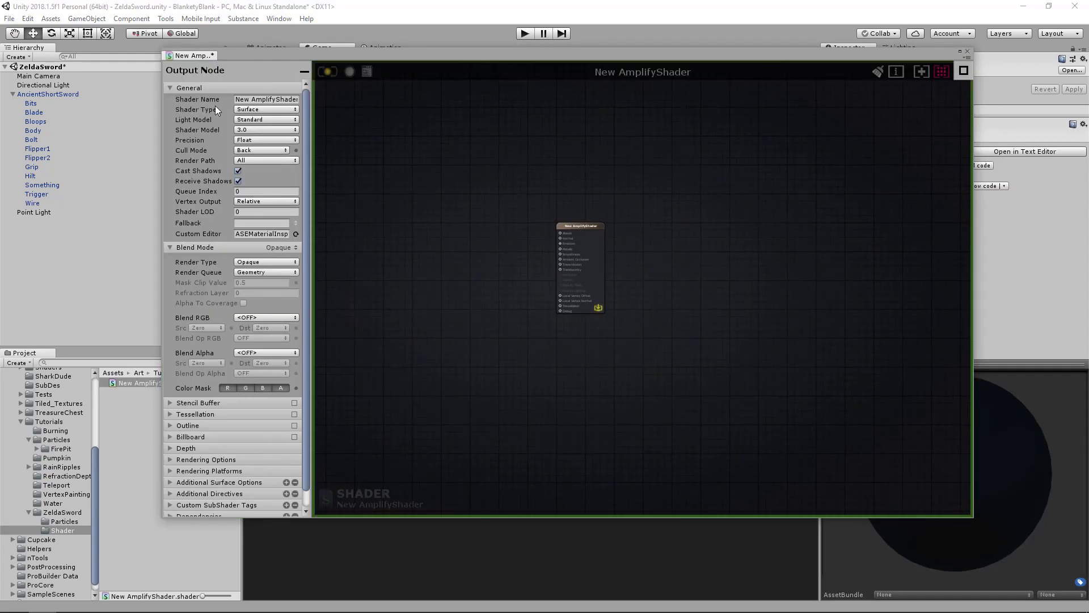
{"action": "left_click", "coordinate": [277, 99]}
{"action": "type", "text": "Po"}
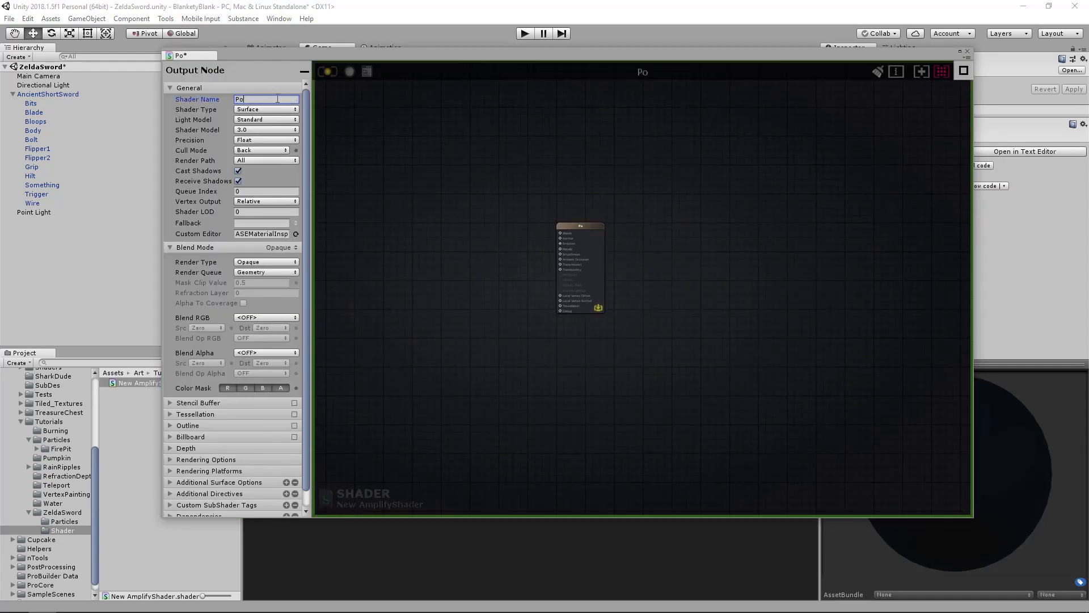
{"action": "type", "text": "lyToots/Tutorials/ZeldaBlade"}
Step: Set the shader's render type to Transparent Cutout and its cull mode to Off
{"action": "left_click", "coordinate": [236, 262]}
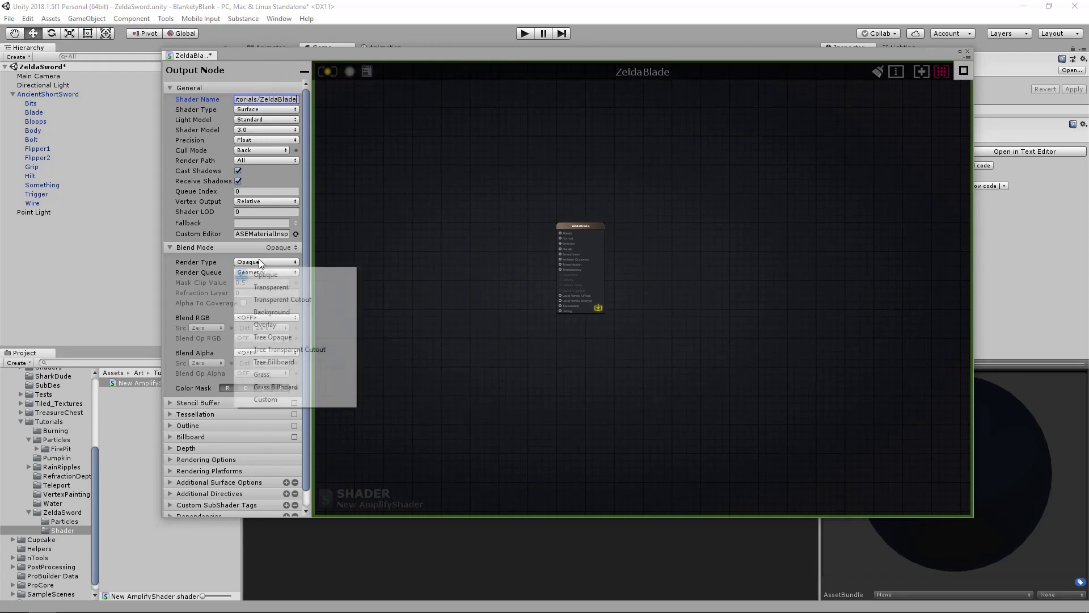
{"action": "left_click", "coordinate": [287, 299]}
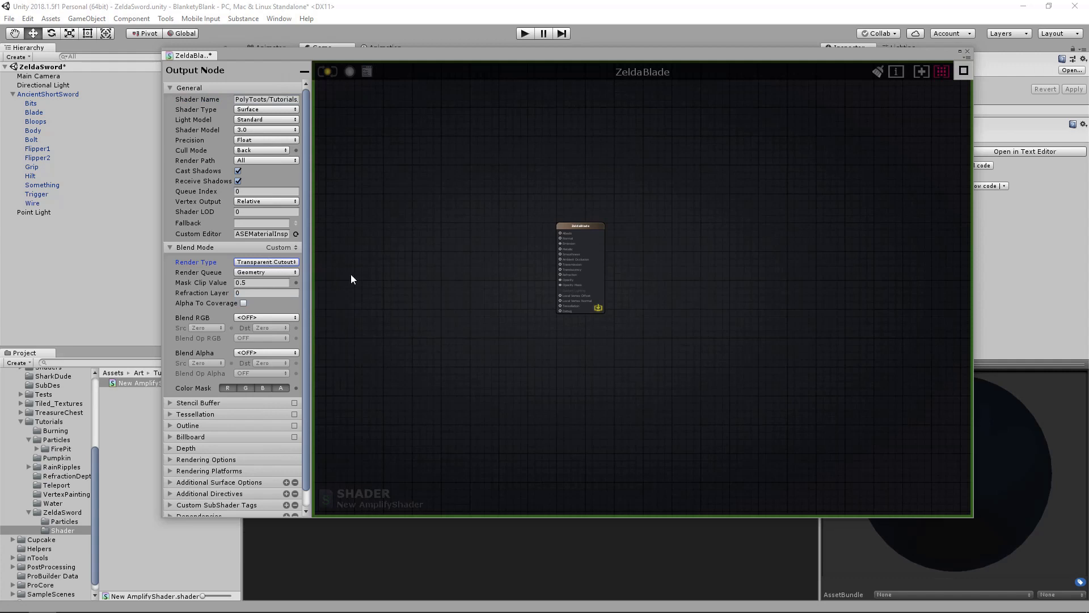
{"action": "middle_click_drag", "start_coordinate": [465, 279], "coordinate": [492, 279]}
{"action": "scroll", "coordinate": [234, 468], "scroll_direction": "down", "scroll_amount": 2}
{"action": "scroll", "coordinate": [227, 341], "scroll_direction": "up", "scroll_amount": 2}
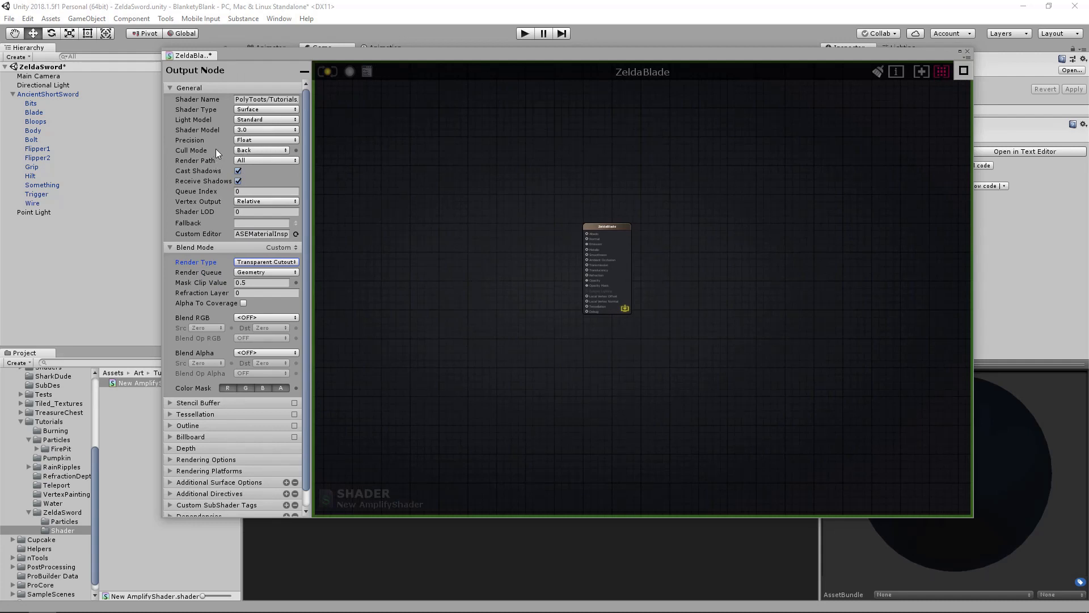
{"action": "left_click", "coordinate": [258, 151]}
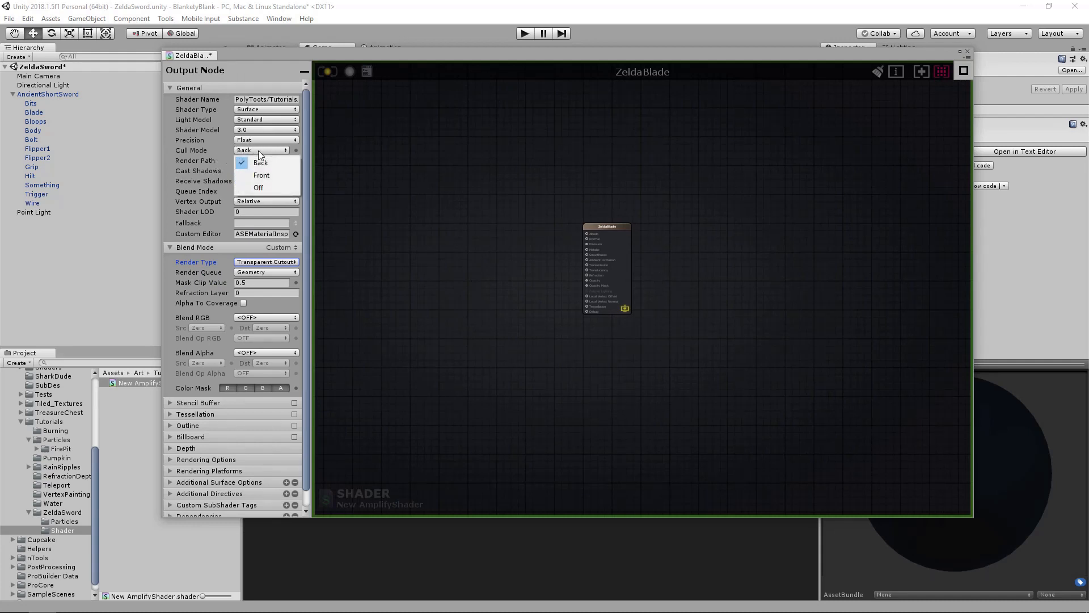
{"action": "left_click", "coordinate": [256, 185]}
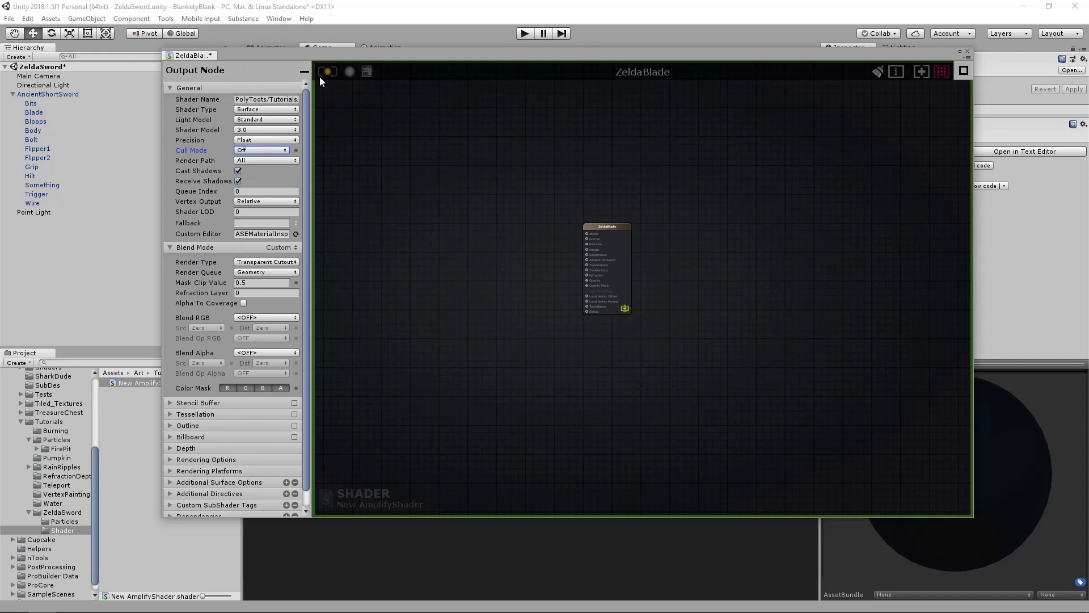
Step: Add a Texture Sample node to the shader graph and name it Diffuse
{"action": "scroll", "coordinate": [444, 271], "scroll_direction": "up", "scroll_amount": 5}
{"action": "mouse_move", "coordinate": [659, 274]}
{"action": "right_mouse_down", "text": "alt"}
{"action": "mouse_move", "coordinate": [628, 271]}
{"action": "mouse_move", "coordinate": [661, 273]}
{"action": "right_mouse_up", "text": "alt"}
{"action": "middle_click_drag", "start_coordinate": [611, 262], "coordinate": [658, 290]}
{"action": "right_click_drag", "start_coordinate": [658, 290], "coordinate": [632, 292], "text": "alt"}
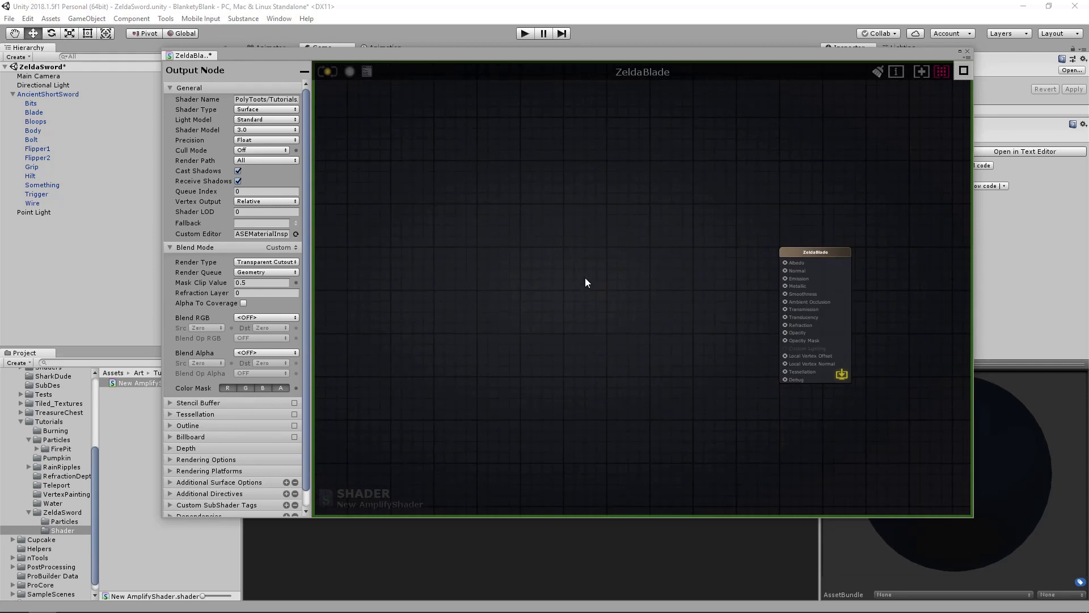
{"action": "key", "text": "t"}
{"action": "left_click", "coordinate": [560, 244]}
{"action": "left_click_drag", "start_coordinate": [597, 250], "coordinate": [571, 207]}
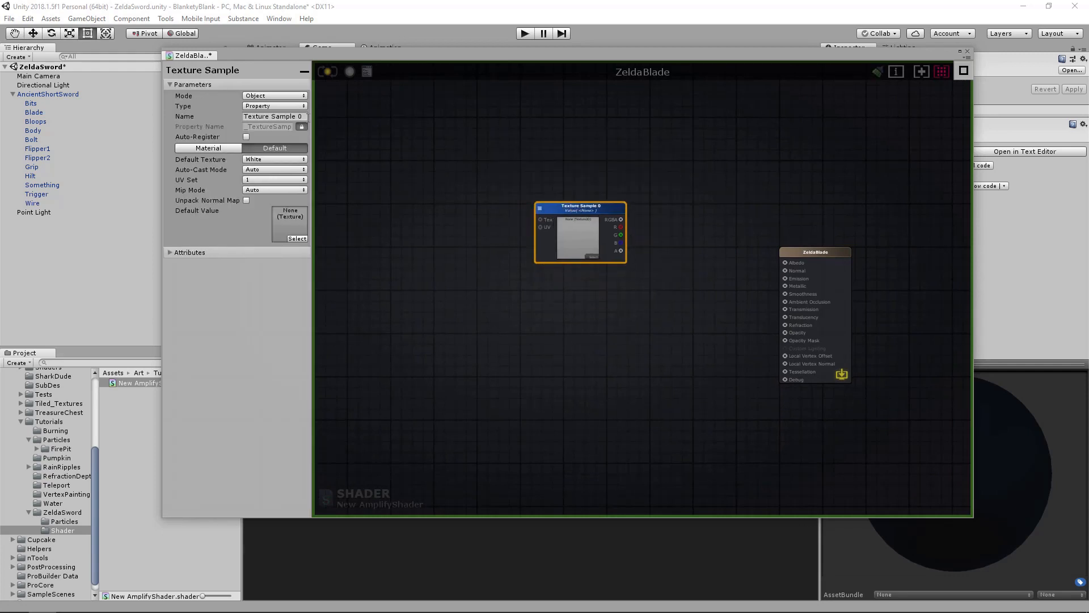
{"action": "left_click", "coordinate": [306, 116]}
{"action": "type", "text": "Diffuse"}
{"action": "left_click_drag", "start_coordinate": [577, 215], "coordinate": [564, 191]}
Step: Connect the Diffuse node's RGBA output to both Albedo and Emission, and compile the shader
{"action": "middle_click_drag", "start_coordinate": [655, 227], "coordinate": [611, 219]}
{"action": "left_click_drag", "start_coordinate": [543, 196], "coordinate": [740, 254]}
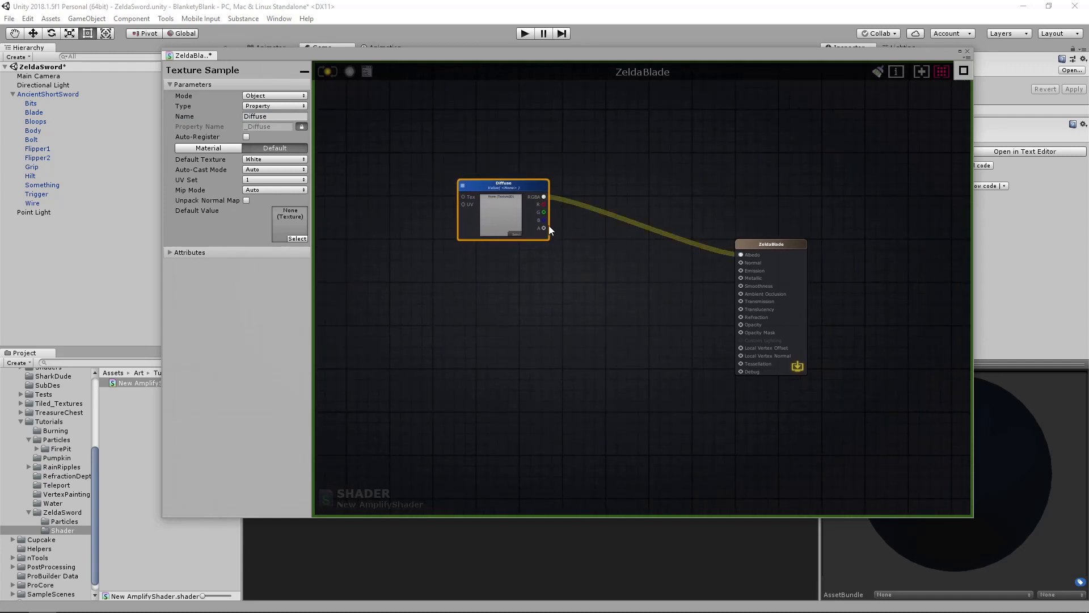
{"action": "left_click_drag", "start_coordinate": [543, 196], "coordinate": [740, 271]}
{"action": "left_click_drag", "start_coordinate": [476, 194], "coordinate": [491, 223]}
{"action": "left_click", "coordinate": [331, 73]}
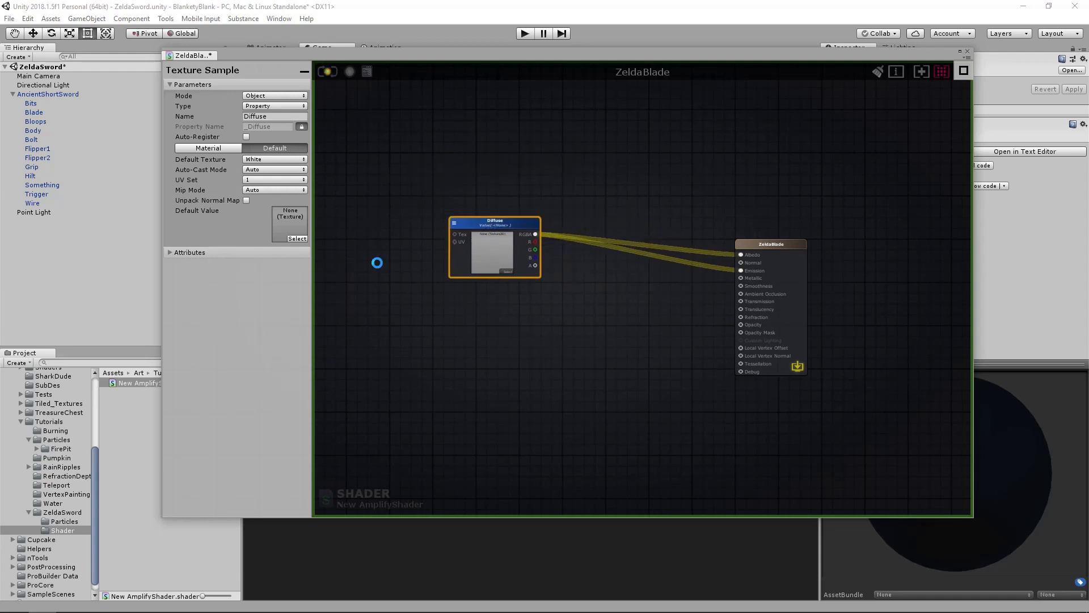
Step: Shrink the shader editor window and dock it beside the Game and Animation views, with the nodes in view
{"action": "left_click", "coordinate": [971, 515]}
{"action": "left_click_drag", "start_coordinate": [972, 516], "coordinate": [797, 384]}
{"action": "left_click_drag", "start_coordinate": [190, 55], "coordinate": [435, 50]}
{"action": "middle_click_drag", "start_coordinate": [784, 212], "coordinate": [711, 129]}
{"action": "scroll", "coordinate": [651, 197], "scroll_direction": "down", "scroll_amount": 1}
{"action": "scroll", "coordinate": [651, 201], "scroll_direction": "up", "scroll_amount": 1}
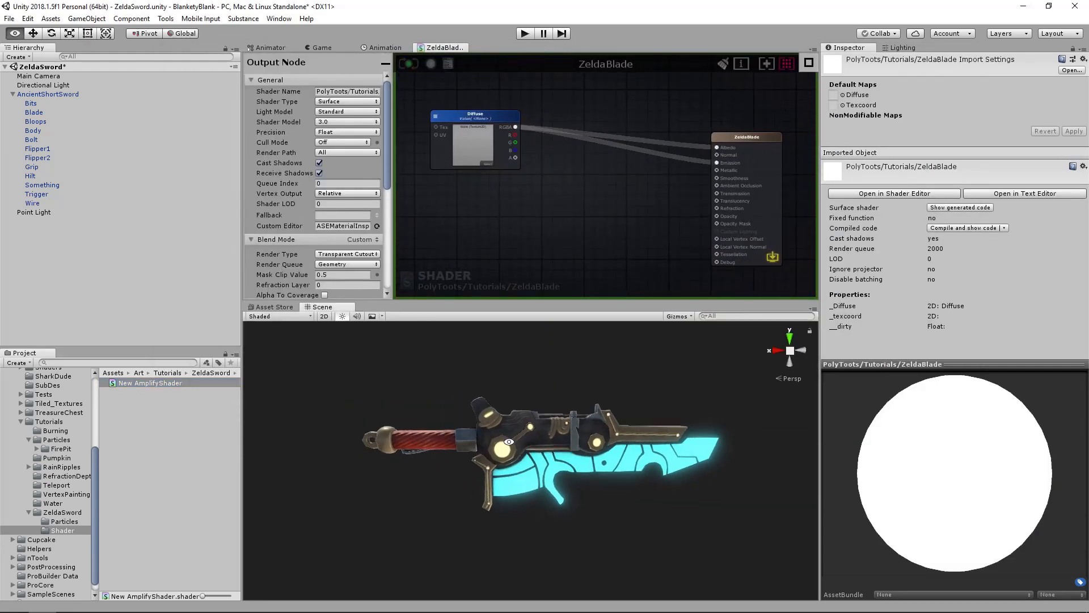
Step: Assign the PolyToots/Tutorials/ZeldaBlade shader to the sword blade's Blade material
{"action": "left_click", "coordinate": [559, 468]}
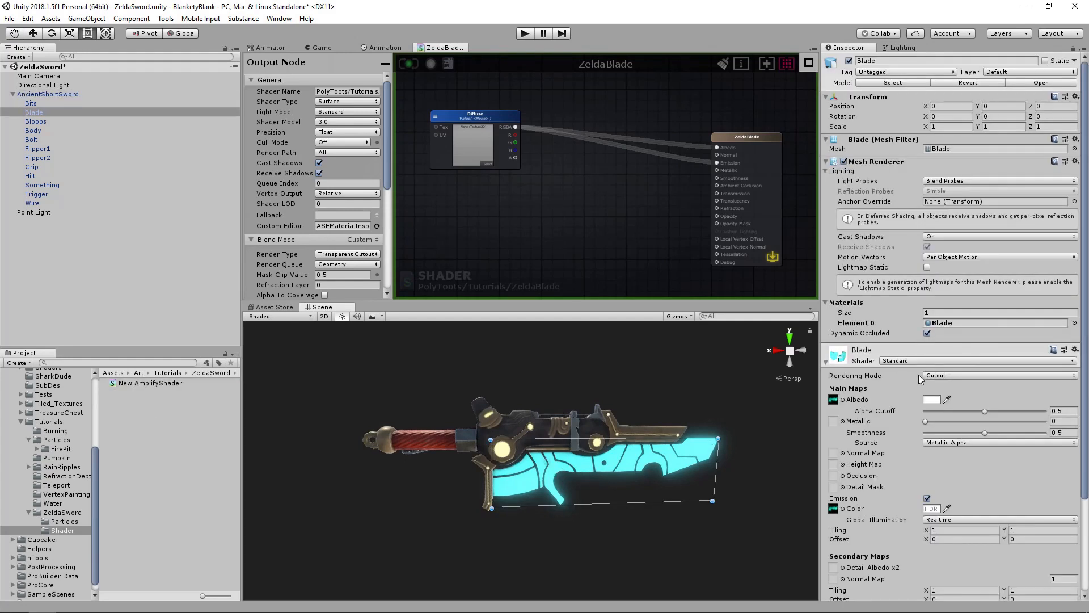
{"action": "left_click", "coordinate": [942, 322]}
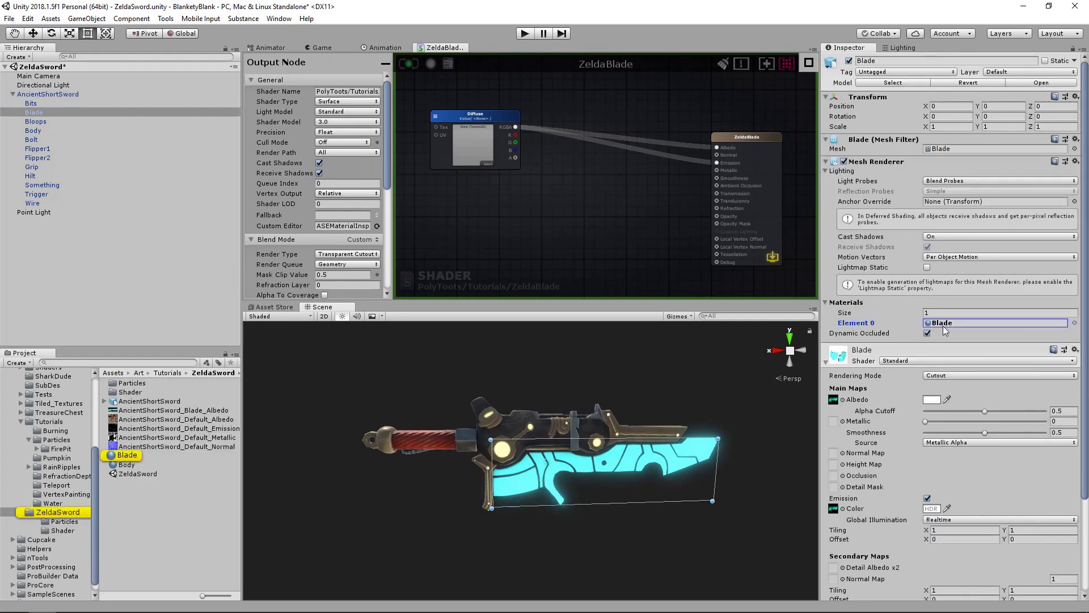
{"action": "left_click", "coordinate": [923, 359]}
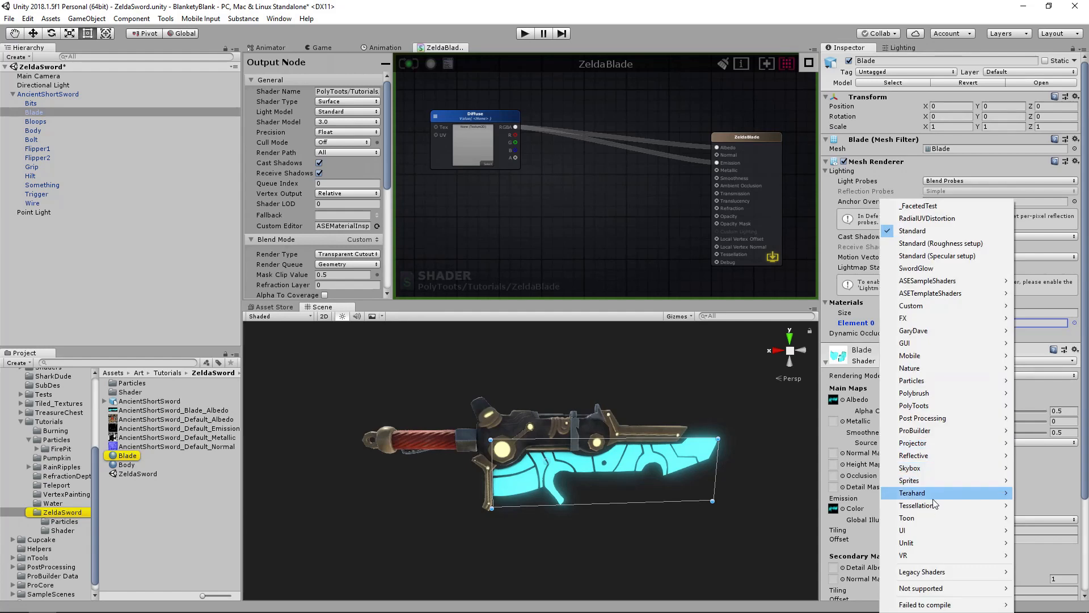
{"action": "mouse_move", "coordinate": [945, 454]}
{"action": "mouse_move", "coordinate": [947, 405]}
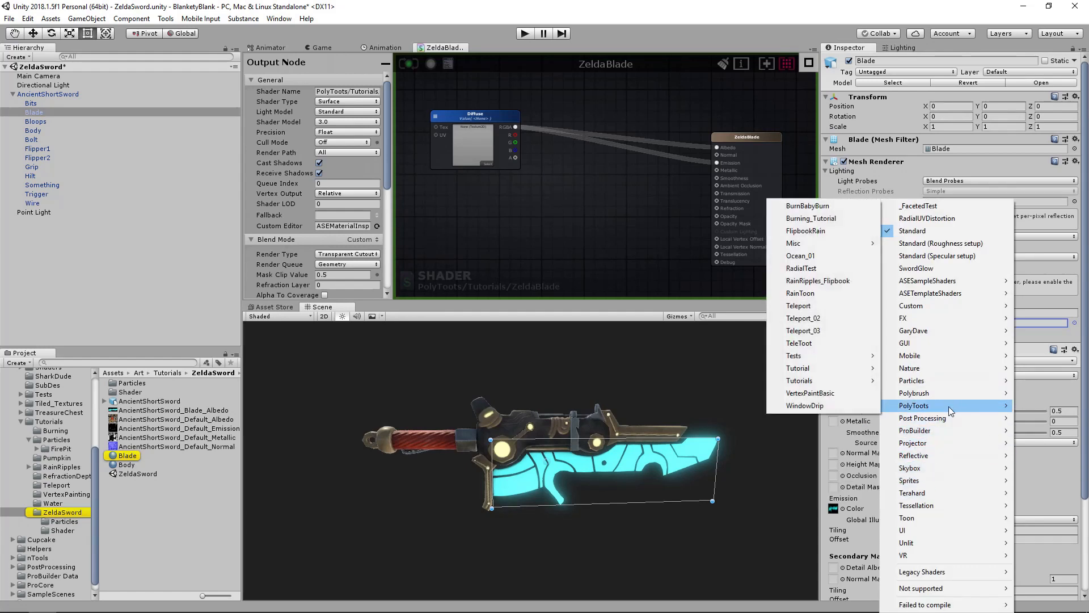
{"action": "mouse_move", "coordinate": [839, 381]}
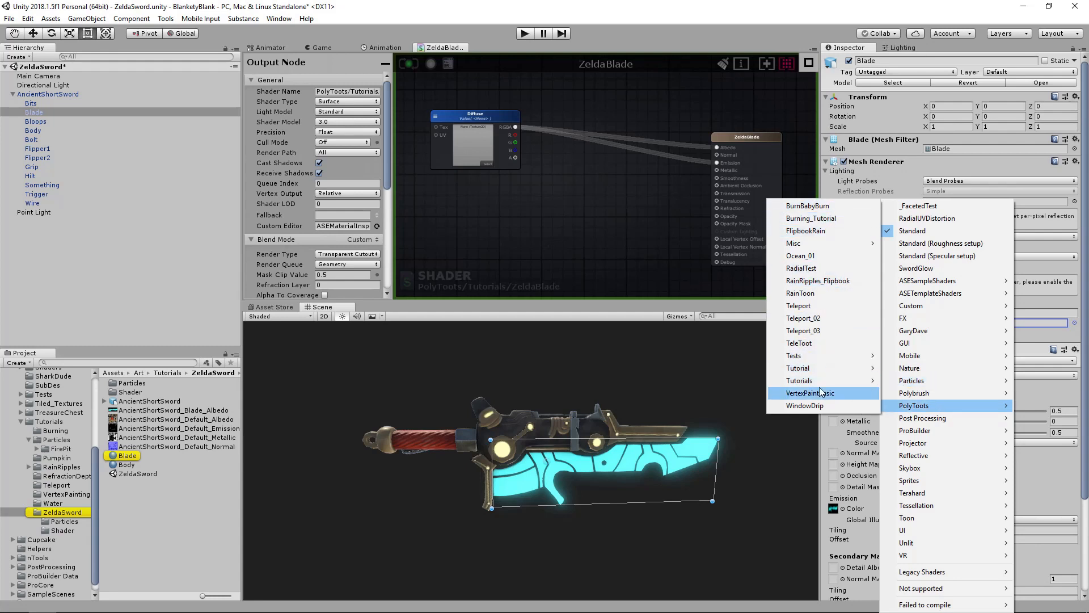
{"action": "left_click", "coordinate": [899, 384]}
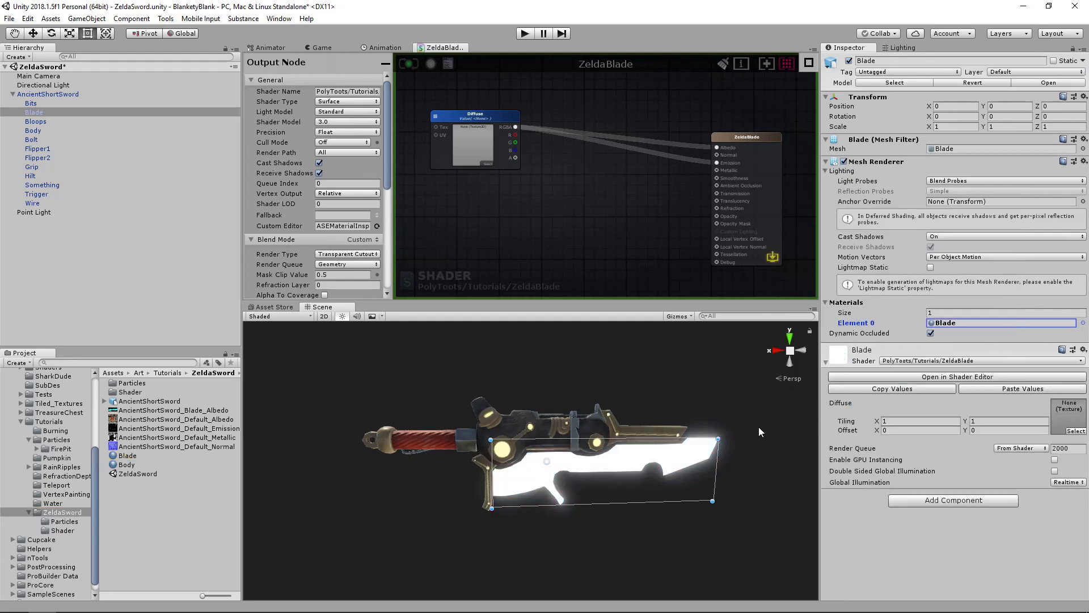
Step: Set AncientShortSword_Blade_Albedo as the Blade material's Diffuse texture, and deselect the blade
{"action": "left_click_drag", "start_coordinate": [157, 410], "coordinate": [1061, 413]}
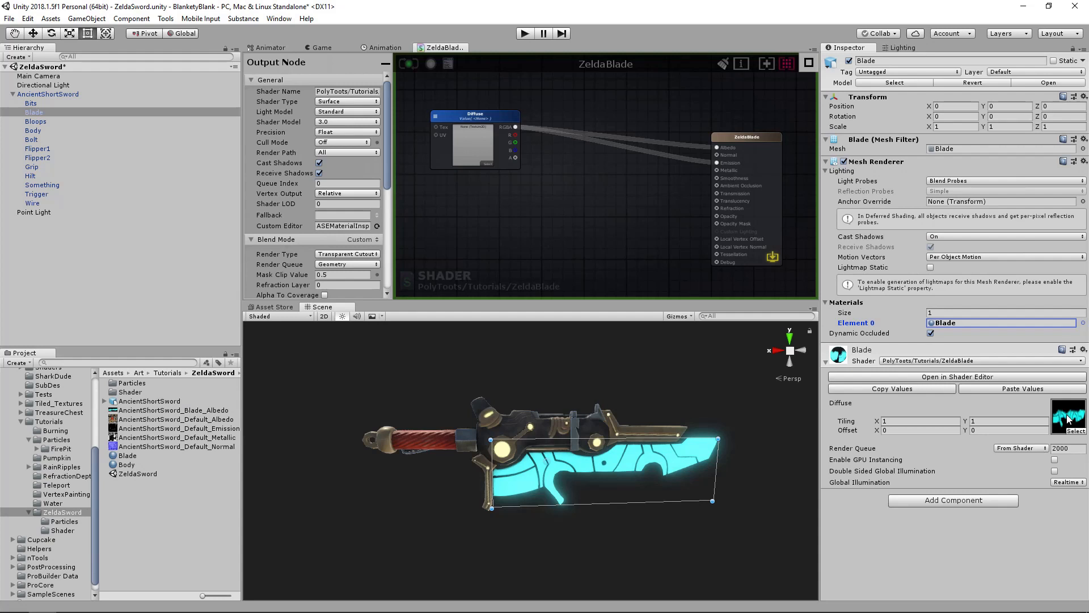
{"action": "scroll", "coordinate": [617, 463], "scroll_direction": "up", "scroll_amount": 2}
{"action": "middle_click_drag", "start_coordinate": [618, 463], "coordinate": [590, 461]}
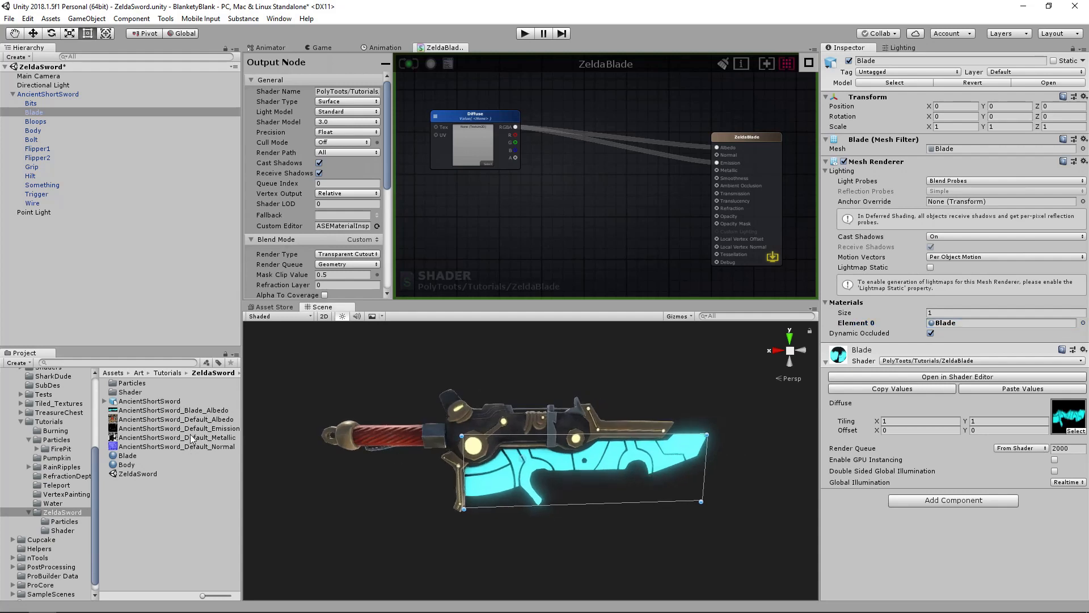
{"action": "left_click_drag", "start_coordinate": [624, 511], "coordinate": [652, 519], "text": "alt"}
{"action": "scroll", "coordinate": [651, 518], "scroll_direction": "up", "scroll_amount": 3}
{"action": "left_click", "coordinate": [651, 518]}
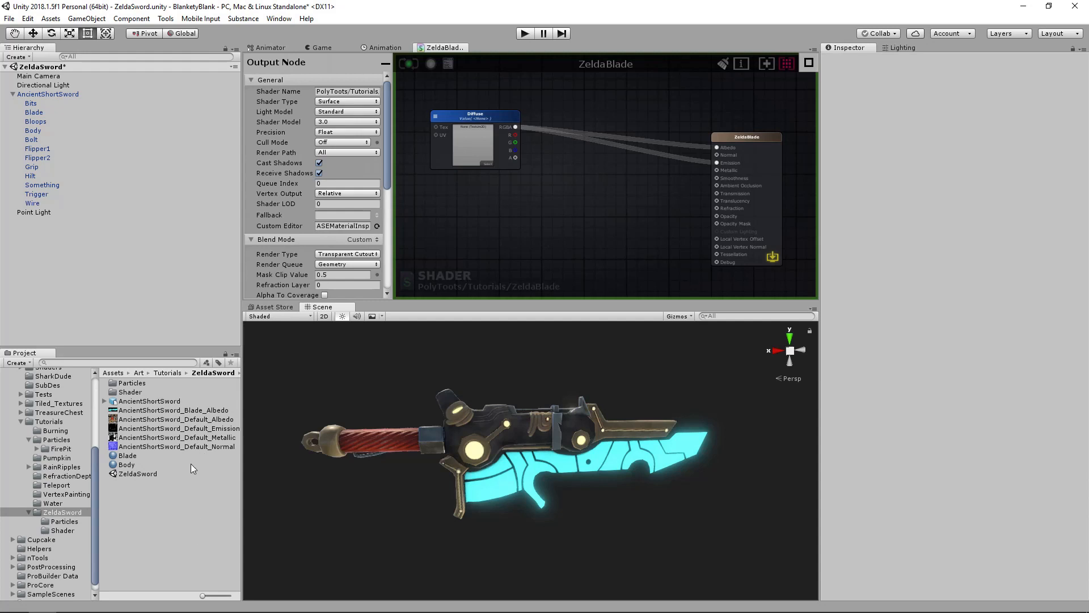
Step: Examine the sword's metallic, blade albedo and normal textures in the ZeldaSword folder alongside the model
{"action": "left_click", "coordinate": [196, 436]}
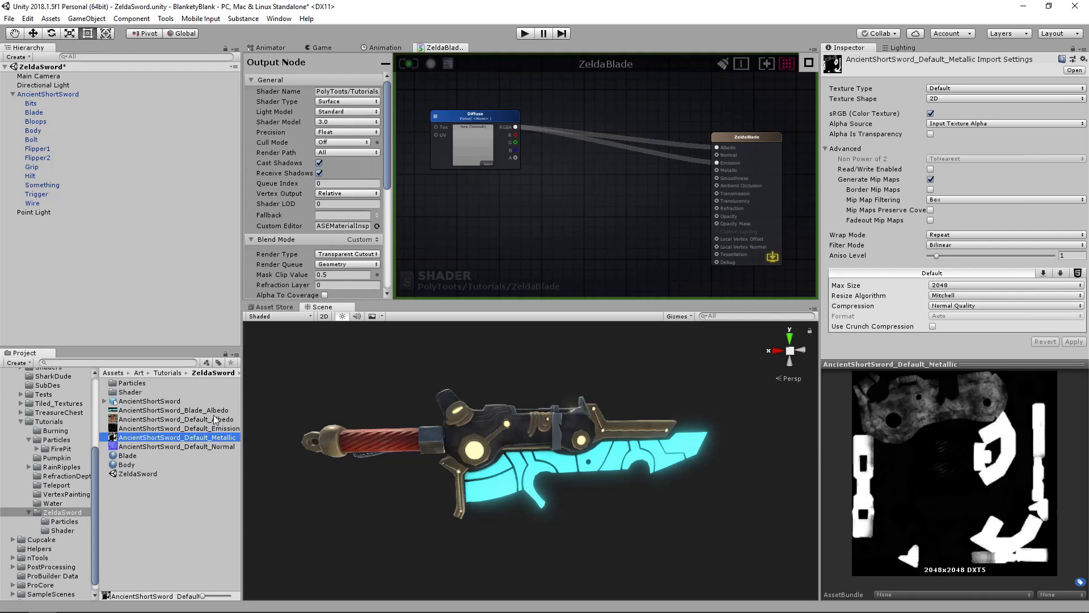
{"action": "left_click", "coordinate": [185, 410]}
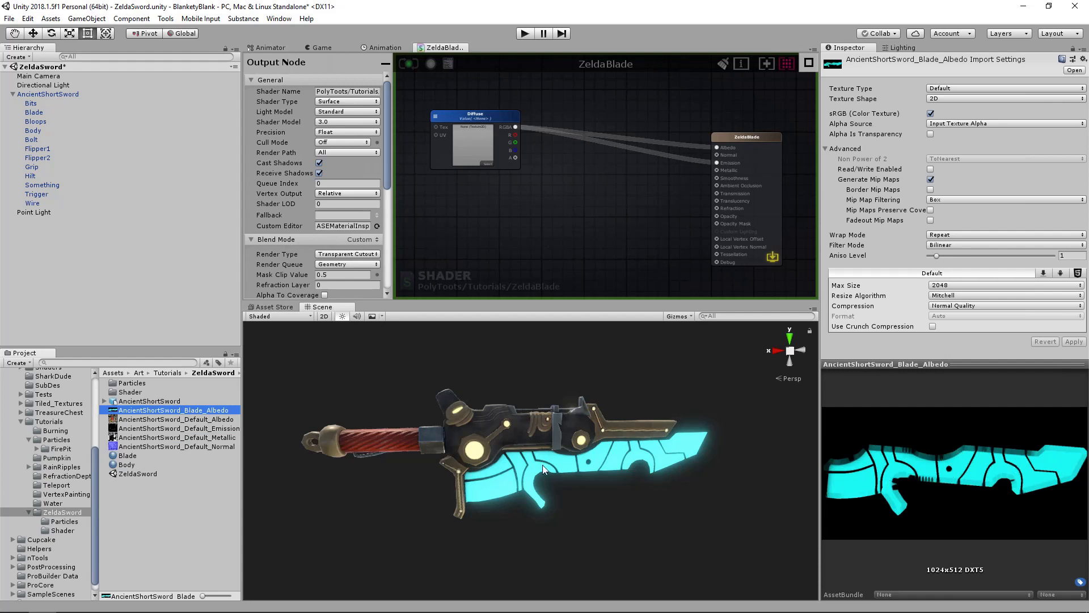
{"action": "left_click", "coordinate": [189, 447]}
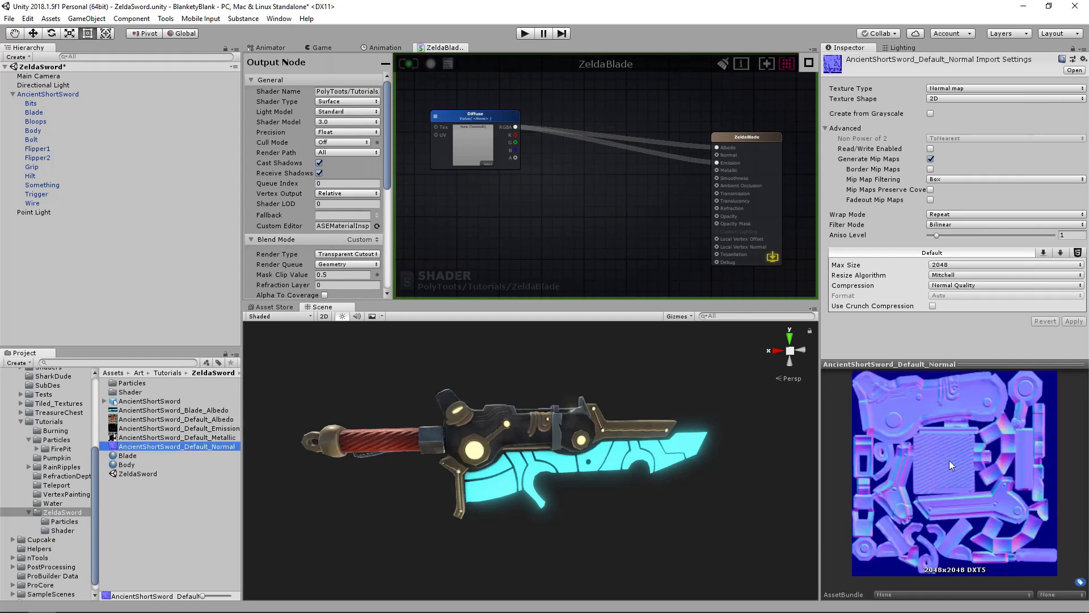
{"action": "left_click_drag", "start_coordinate": [963, 363], "coordinate": [965, 364]}
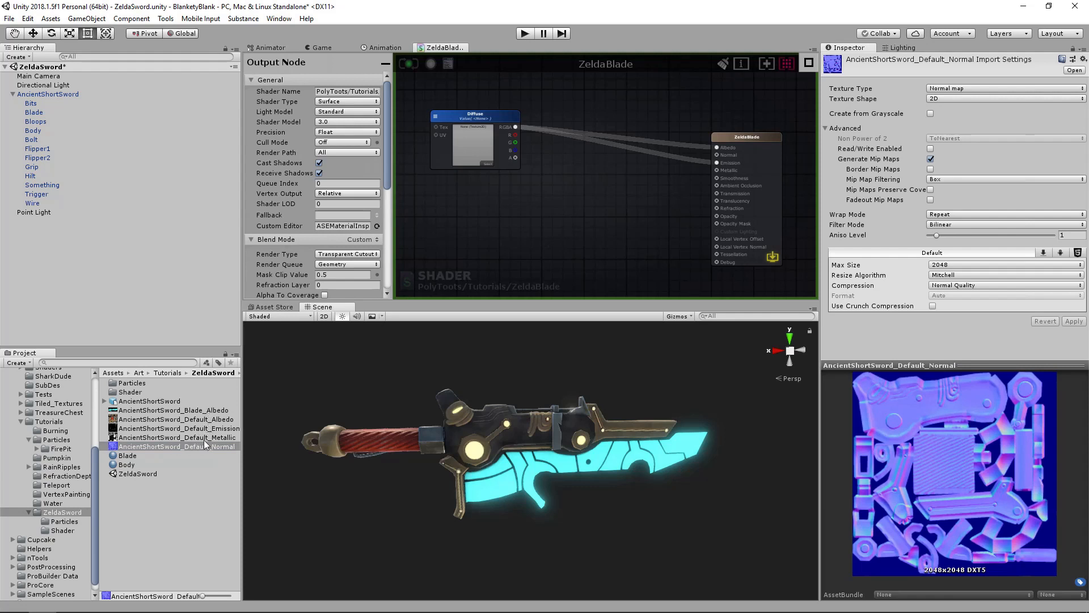
{"action": "left_click", "coordinate": [205, 438]}
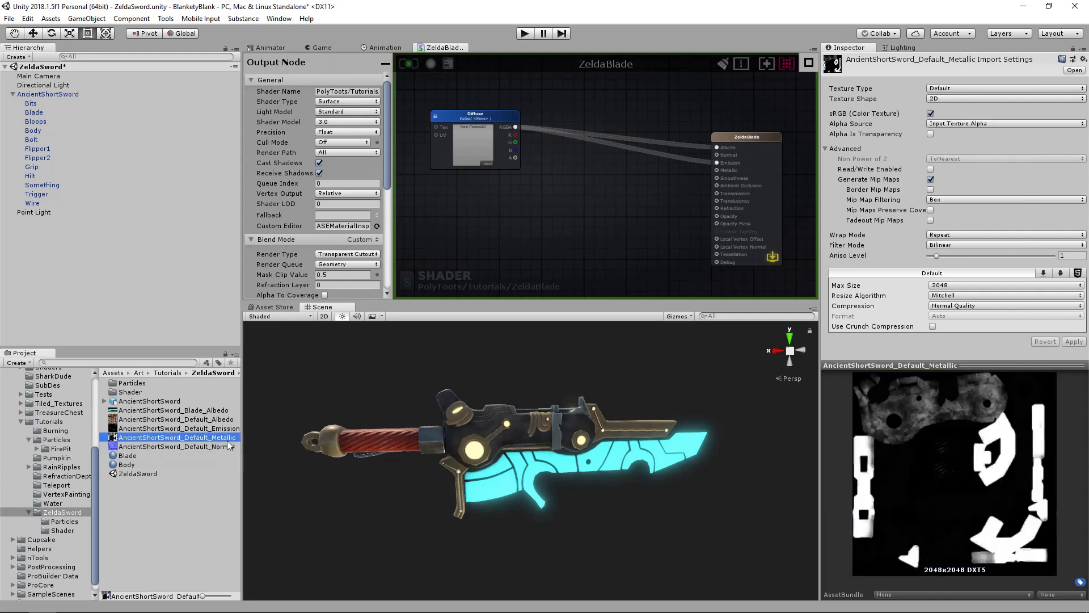
{"action": "left_click", "coordinate": [369, 513]}
{"action": "left_click_drag", "start_coordinate": [487, 478], "coordinate": [548, 477], "text": "alt"}
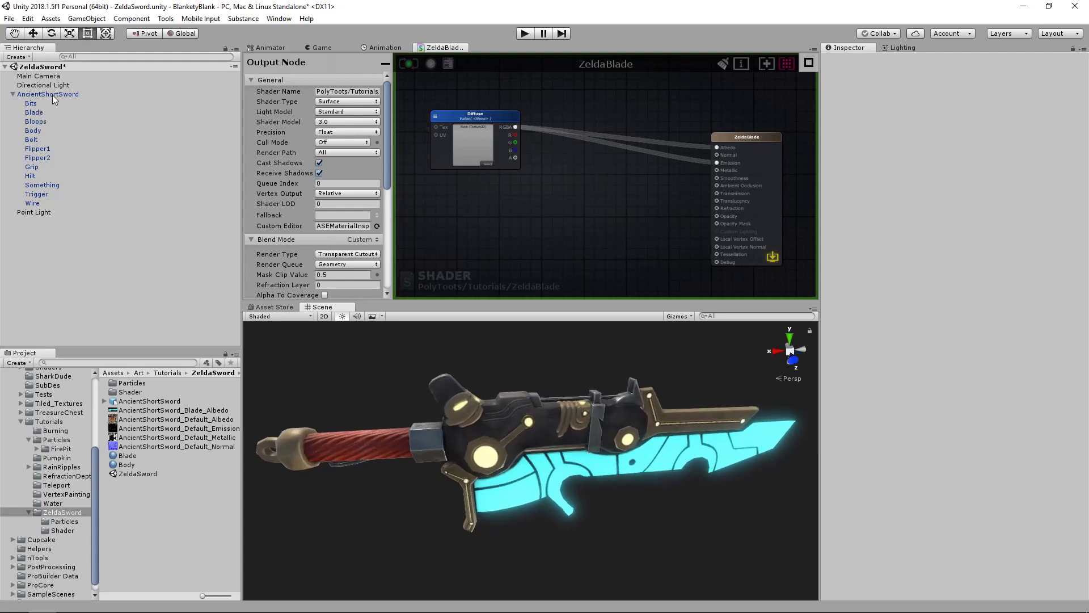
{"action": "mouse_move", "coordinate": [496, 120]}
{"action": "left_mouse_down"}
{"action": "mouse_move", "coordinate": [478, 124]}
{"action": "mouse_move", "coordinate": [515, 113]}
{"action": "left_mouse_up"}
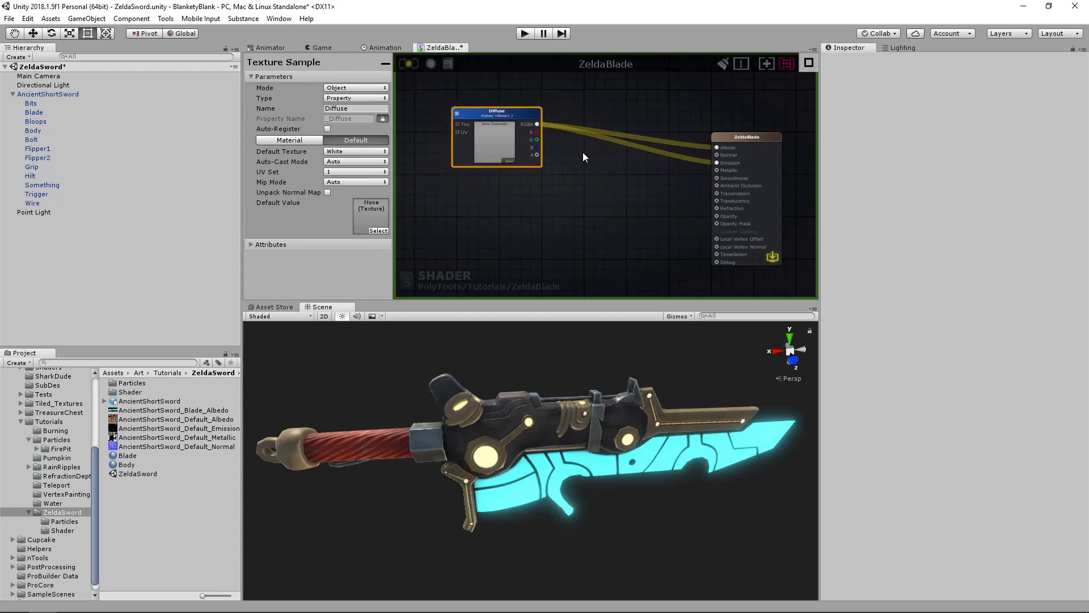
{"action": "right_click_drag", "start_coordinate": [579, 155], "coordinate": [602, 162]}
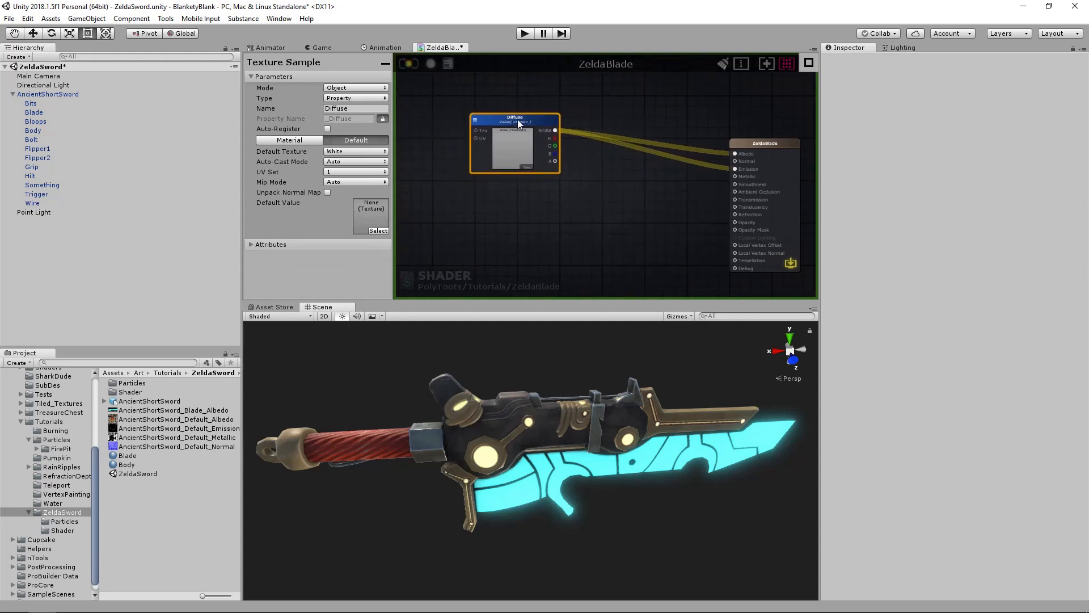
{"action": "left_click_drag", "start_coordinate": [515, 117], "coordinate": [510, 117]}
{"action": "left_click_drag", "start_coordinate": [591, 407], "coordinate": [607, 406], "text": "alt"}
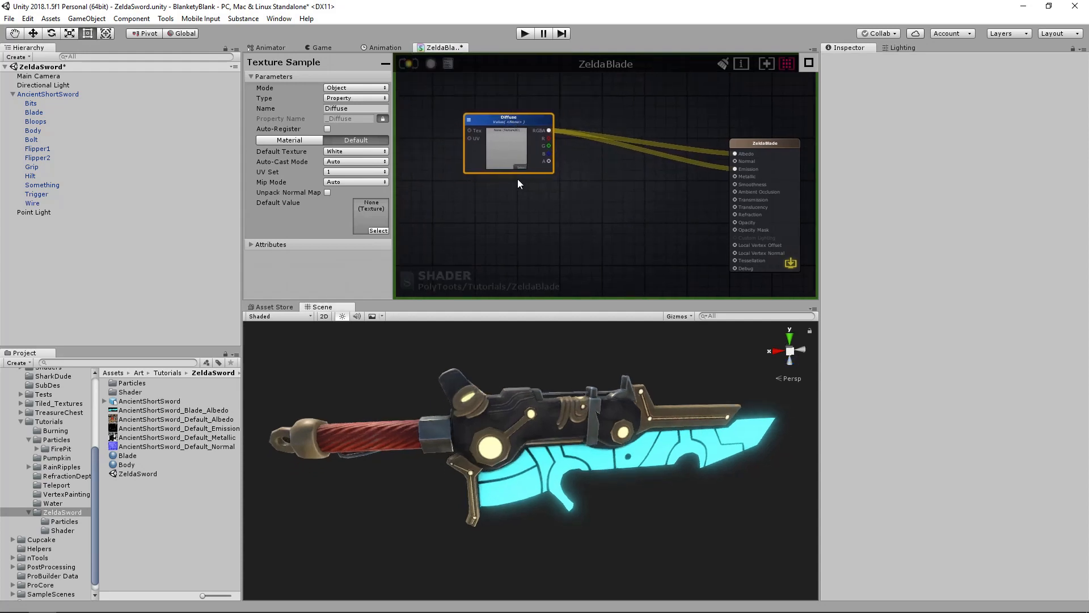
{"action": "scroll", "coordinate": [590, 181], "scroll_direction": "down", "scroll_amount": 4}
{"action": "left_click_drag", "start_coordinate": [587, 162], "coordinate": [513, 159]}
{"action": "left_click_drag", "start_coordinate": [610, 495], "coordinate": [457, 474], "text": "alt"}
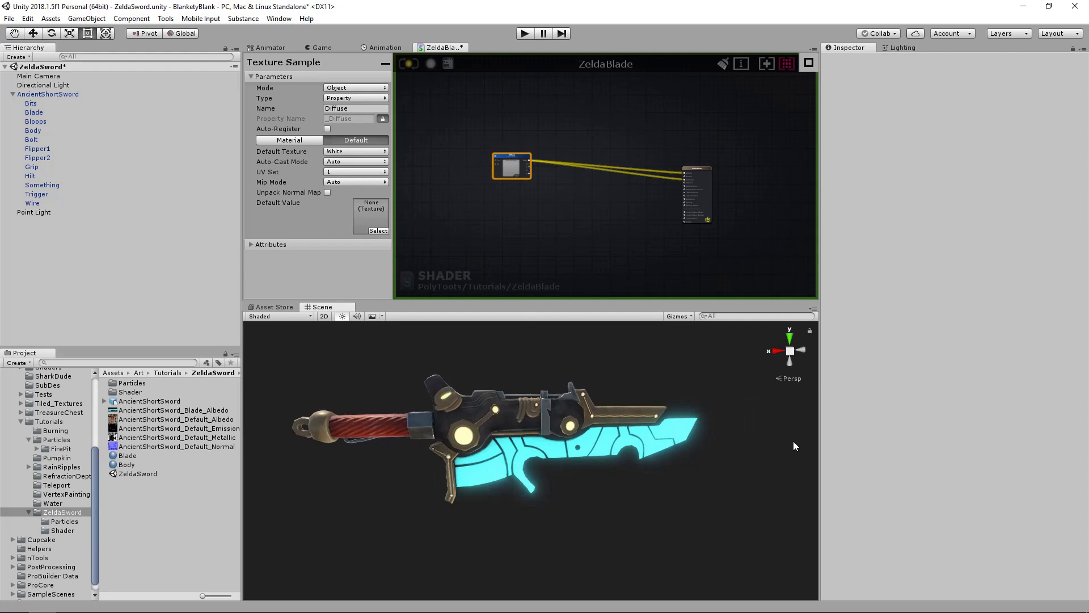
{"action": "scroll", "coordinate": [568, 193], "scroll_direction": "up", "scroll_amount": 2}
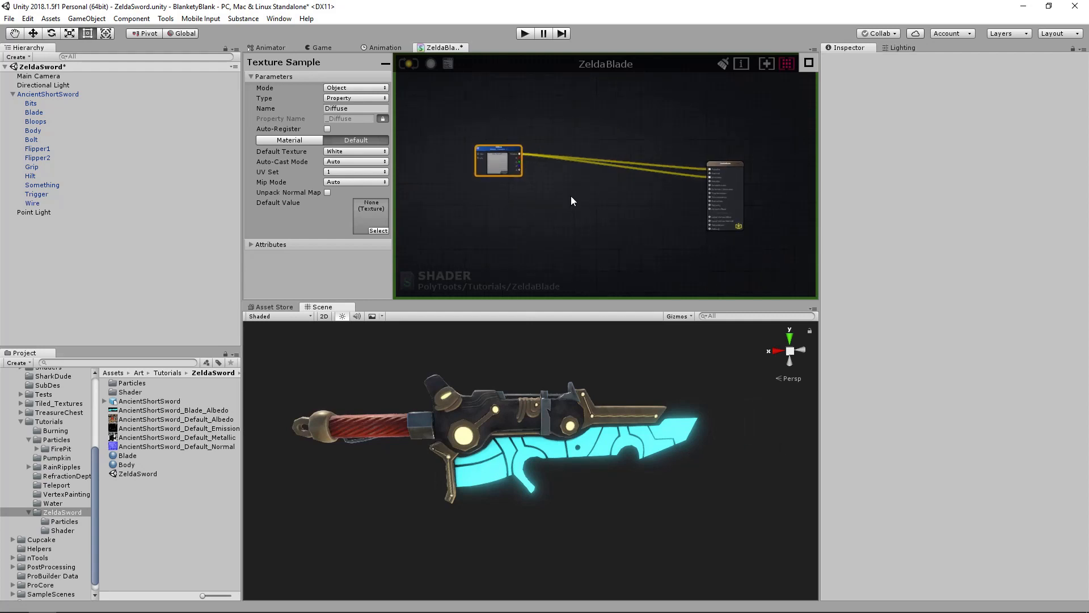
Step: Move the Diffuse node closer to the ZeldaBlade output node, freeing space in the graph for more nodes
{"action": "left_click", "coordinate": [571, 196]}
{"action": "middle_click_drag", "start_coordinate": [549, 201], "coordinate": [675, 210]}
{"action": "left_click", "coordinate": [649, 162]}
{"action": "left_click_drag", "start_coordinate": [648, 160], "coordinate": [714, 155]}
{"action": "scroll", "coordinate": [725, 199], "scroll_direction": "up", "scroll_amount": 6}
{"action": "middle_click_drag", "start_coordinate": [625, 218], "coordinate": [563, 213]}
{"action": "scroll", "coordinate": [564, 213], "scroll_direction": "down", "scroll_amount": 2}
Step: Add a Texture Coordinates node to the graph below and to the left of the Diffuse node
{"action": "left_click", "coordinate": [508, 216]}
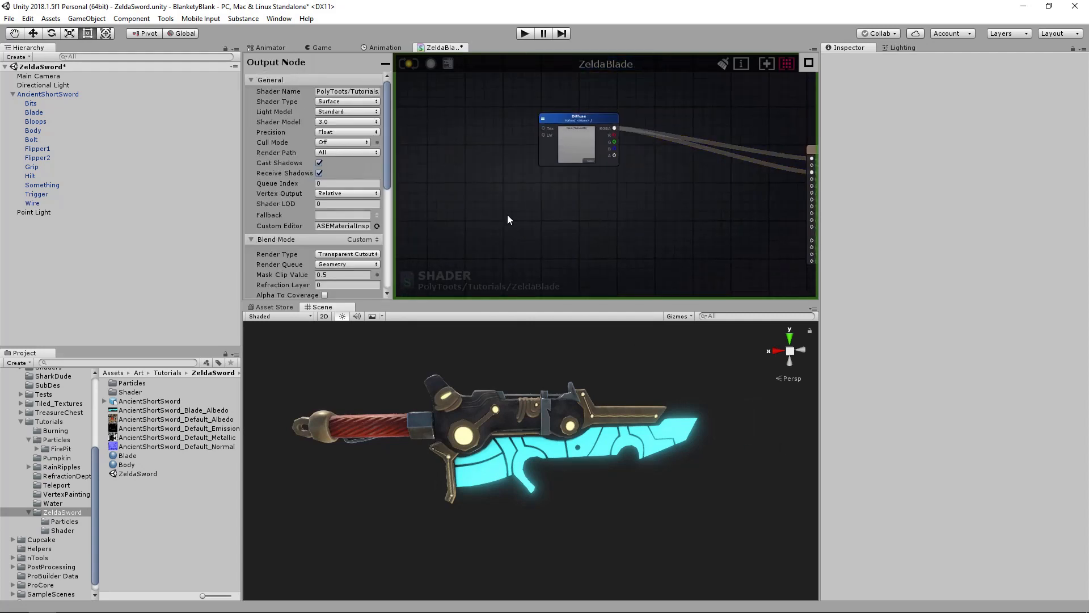
{"action": "key", "text": "u"}
{"action": "left_click", "coordinate": [462, 198]}
{"action": "mouse_move", "coordinate": [491, 200]}
{"action": "left_mouse_down"}
{"action": "mouse_move", "coordinate": [482, 184]}
{"action": "mouse_move", "coordinate": [474, 210]}
{"action": "left_mouse_up"}
{"action": "left_click", "coordinate": [582, 231]}
{"action": "left_click", "coordinate": [510, 186]}
{"action": "middle_click_drag", "start_coordinate": [538, 226], "coordinate": [577, 209]}
{"action": "scroll", "coordinate": [531, 209], "scroll_direction": "up", "scroll_amount": 5}
{"action": "left_click_drag", "start_coordinate": [487, 172], "coordinate": [470, 168]}
{"action": "middle_click_drag", "start_coordinate": [510, 192], "coordinate": [530, 172]}
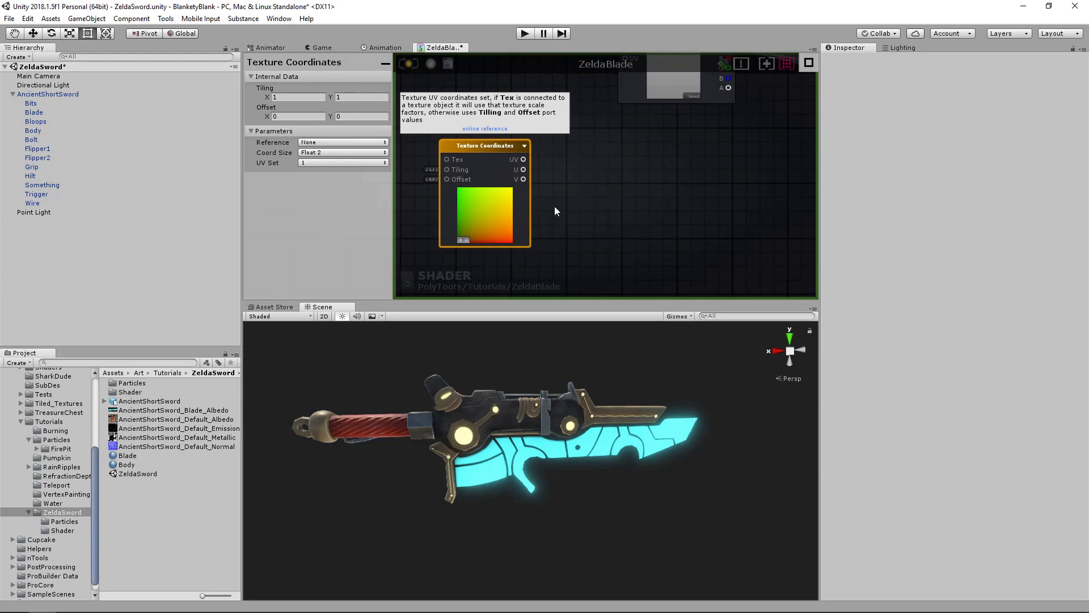
{"action": "middle_click_drag", "start_coordinate": [629, 203], "coordinate": [624, 203]}
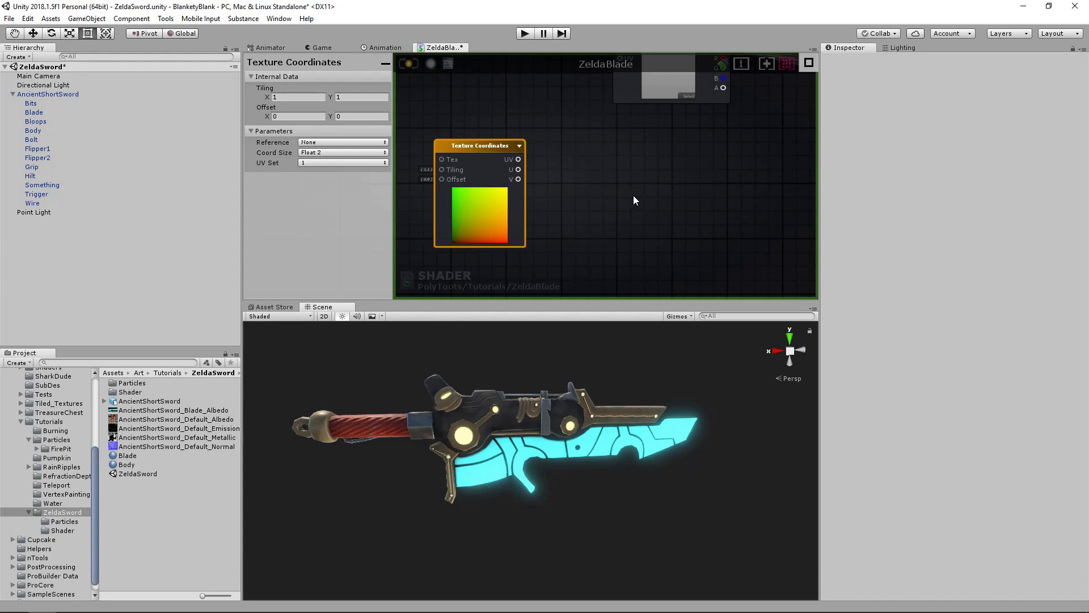
Step: Add a Multiply node, connect the Texture Coordinates U output to its A input, and set B to 1
{"action": "key", "text": "m"}
{"action": "left_click", "coordinate": [635, 197]}
{"action": "left_click_drag", "start_coordinate": [662, 199], "coordinate": [629, 154]}
{"action": "left_click_drag", "start_coordinate": [518, 169], "coordinate": [602, 170]}
{"action": "left_click", "coordinate": [300, 88]}
{"action": "type", "text": "1"}
{"action": "key", "text": "Return"}
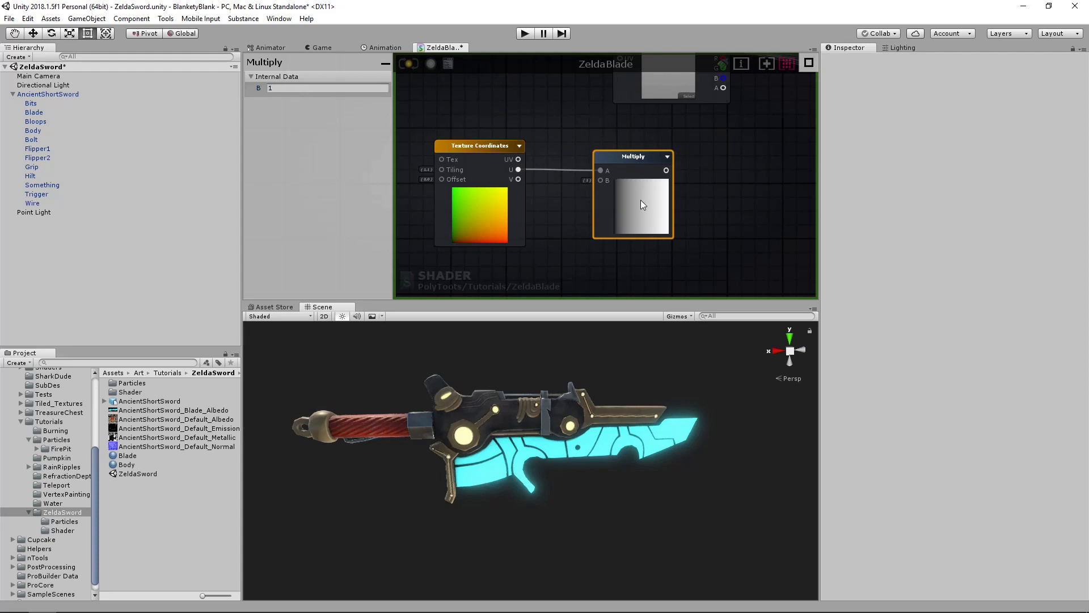
Step: Spread the Texture Coordinates and Multiply nodes apart and add a One Minus node between them
{"action": "left_click_drag", "start_coordinate": [639, 205], "coordinate": [708, 210]}
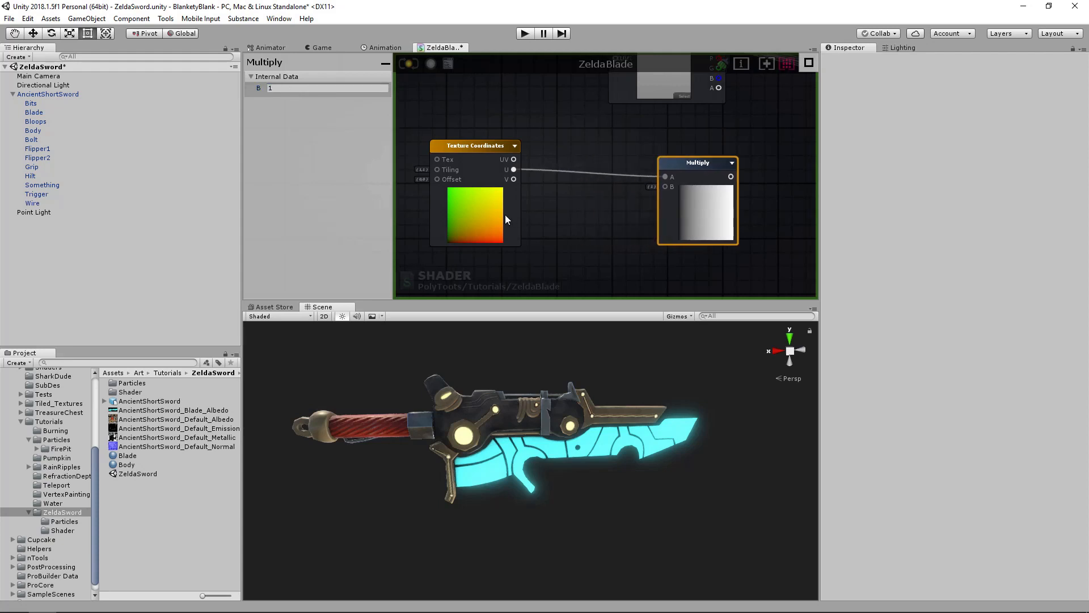
{"action": "left_click_drag", "start_coordinate": [506, 216], "coordinate": [471, 216]}
{"action": "left_click", "coordinate": [555, 191]}
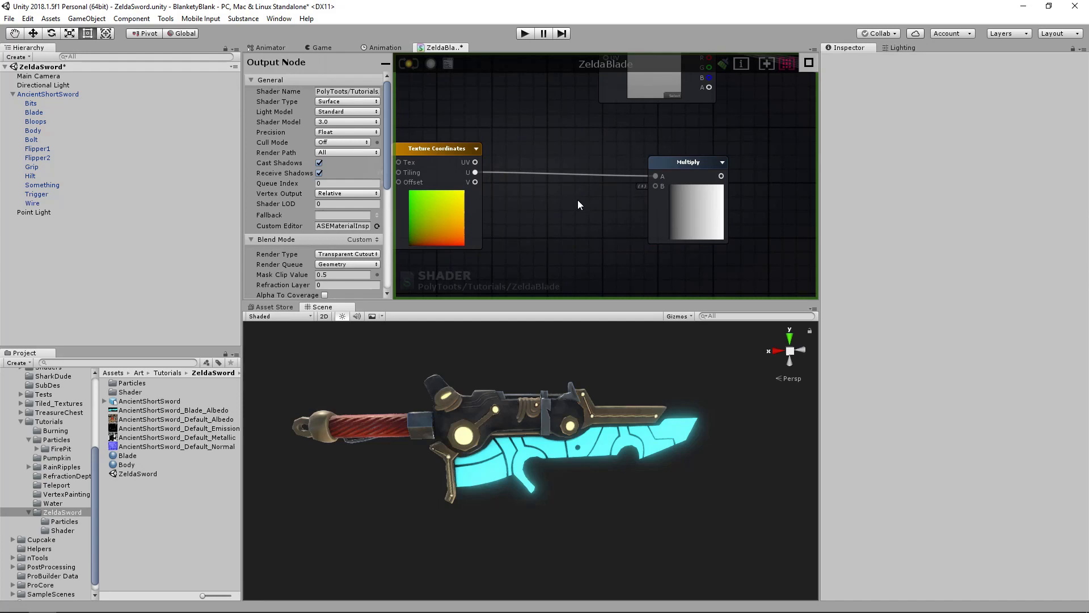
{"action": "right_click", "coordinate": [578, 201]}
{"action": "type", "text": "one minus"}
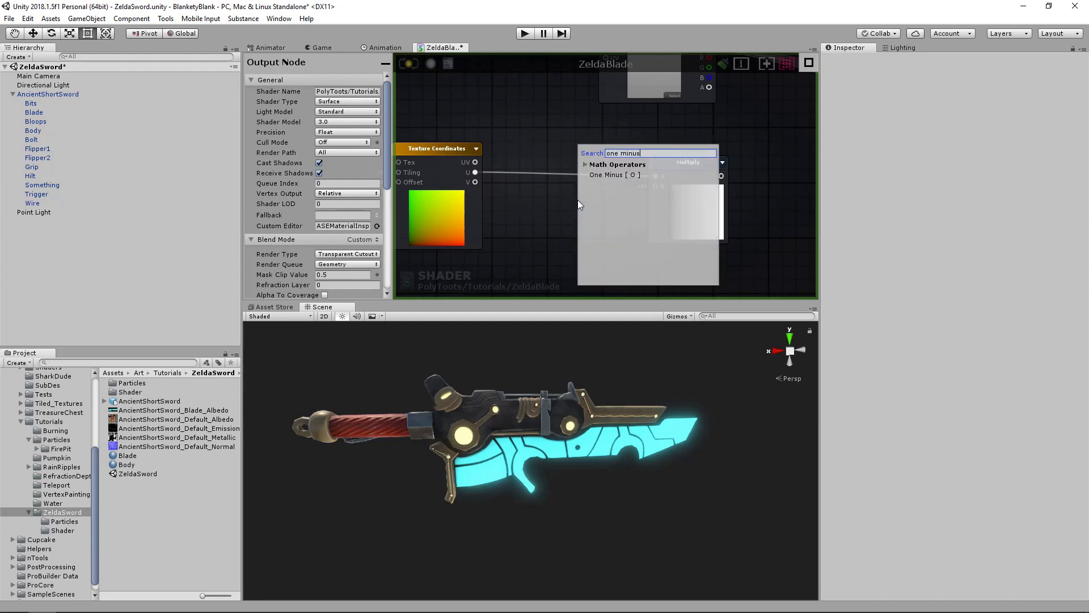
{"action": "key", "text": "Return"}
{"action": "left_click_drag", "start_coordinate": [595, 203], "coordinate": [565, 206]}
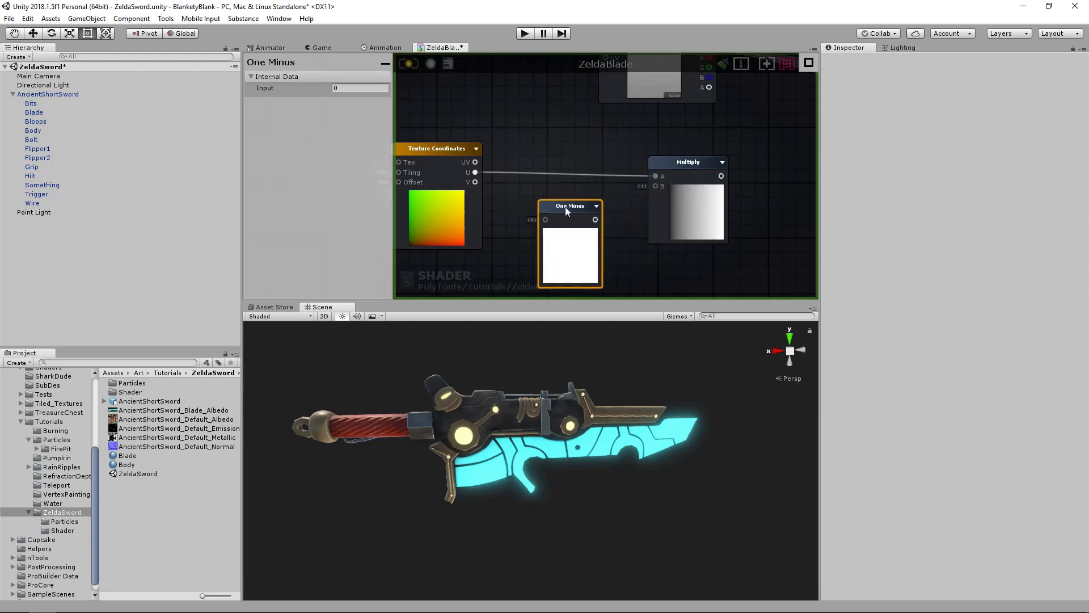
Step: Insert the One Minus node into the connection between Texture Coordinates U and Multiply A
{"action": "left_click_drag", "start_coordinate": [442, 148], "coordinate": [425, 149]}
{"action": "middle_click_drag", "start_coordinate": [676, 178], "coordinate": [704, 171]}
{"action": "scroll", "coordinate": [704, 171], "scroll_direction": "down", "scroll_amount": 1}
{"action": "left_click_drag", "start_coordinate": [699, 164], "coordinate": [711, 167]}
{"action": "left_click_drag", "start_coordinate": [620, 194], "coordinate": [617, 196]}
{"action": "left_click_drag", "start_coordinate": [725, 164], "coordinate": [723, 161]}
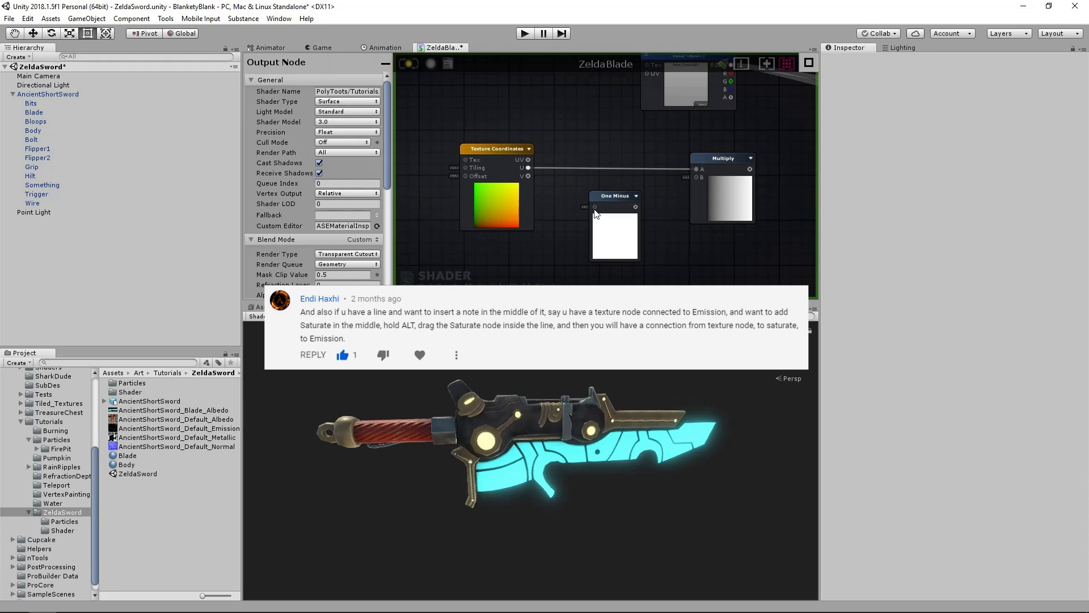
{"action": "left_click_drag", "start_coordinate": [604, 196], "coordinate": [607, 201]}
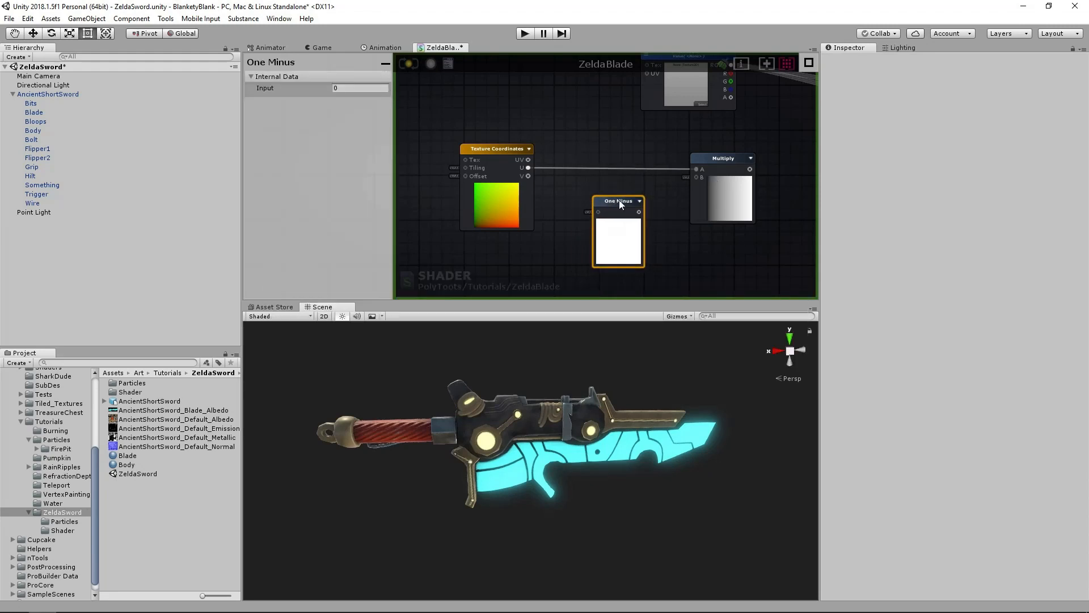
{"action": "key", "text": "alt"}
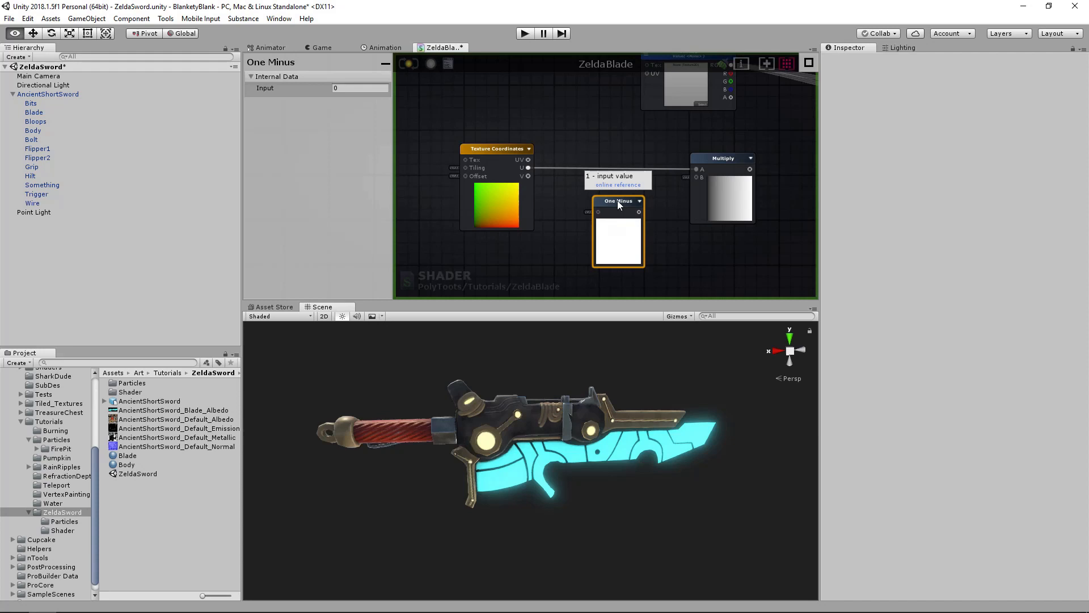
{"action": "left_click_drag", "start_coordinate": [617, 199], "coordinate": [613, 158], "text": "alt"}
Step: Arrange the One Minus and Multiply nodes closer together in a row beside the Texture Coordinates node
{"action": "middle_click_drag", "start_coordinate": [714, 183], "coordinate": [614, 202]}
{"action": "scroll", "coordinate": [697, 189], "scroll_direction": "down", "scroll_amount": 3}
{"action": "scroll", "coordinate": [697, 188], "scroll_direction": "up", "scroll_amount": 3}
{"action": "scroll", "coordinate": [614, 202], "scroll_direction": "down", "scroll_amount": 3}
{"action": "left_click_drag", "start_coordinate": [537, 212], "coordinate": [527, 211]}
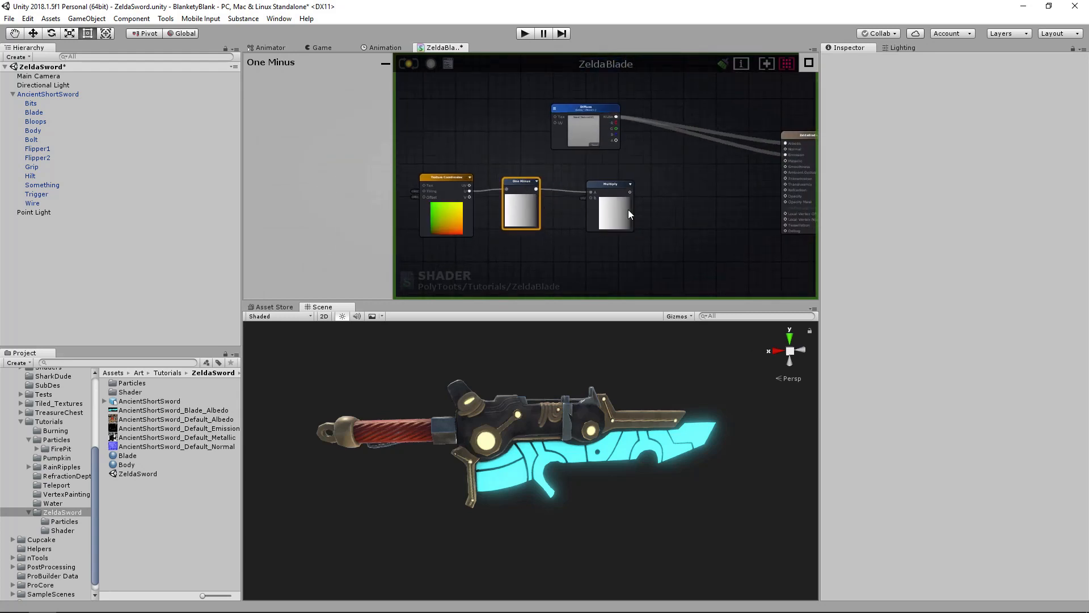
{"action": "left_click_drag", "start_coordinate": [620, 213], "coordinate": [604, 214]}
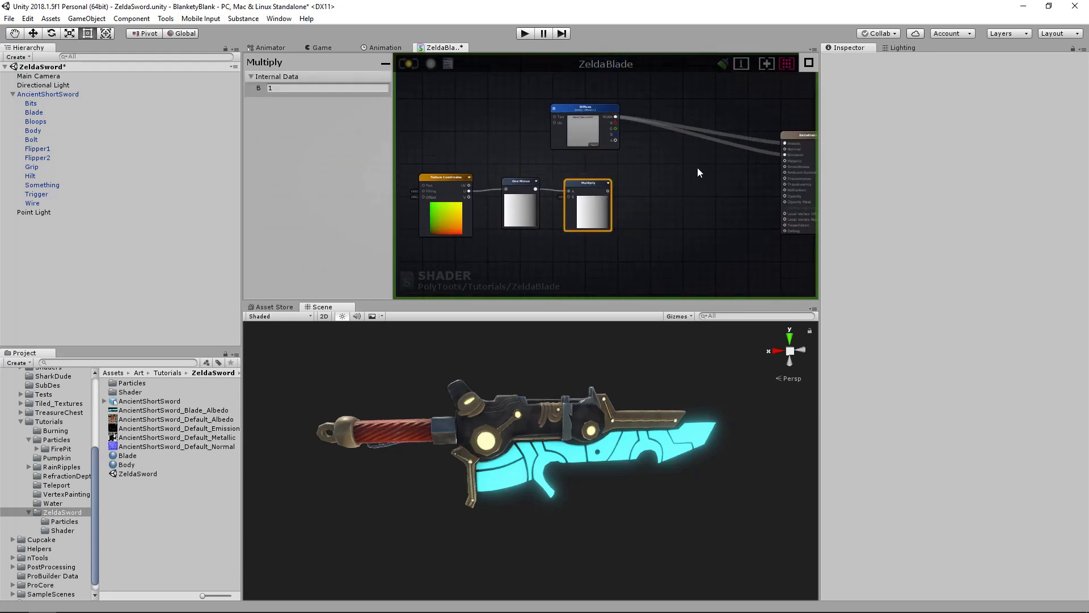
{"action": "scroll", "coordinate": [697, 167], "scroll_direction": "up", "scroll_amount": 2}
{"action": "left_click_drag", "start_coordinate": [590, 215], "coordinate": [591, 221]}
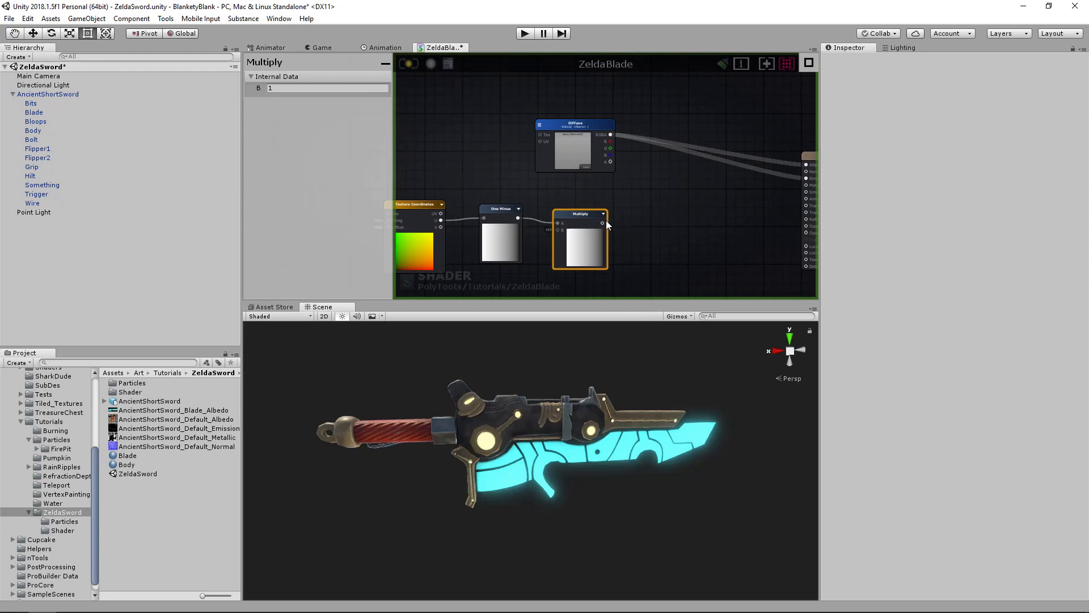
{"action": "middle_click_drag", "start_coordinate": [501, 230], "coordinate": [567, 161]}
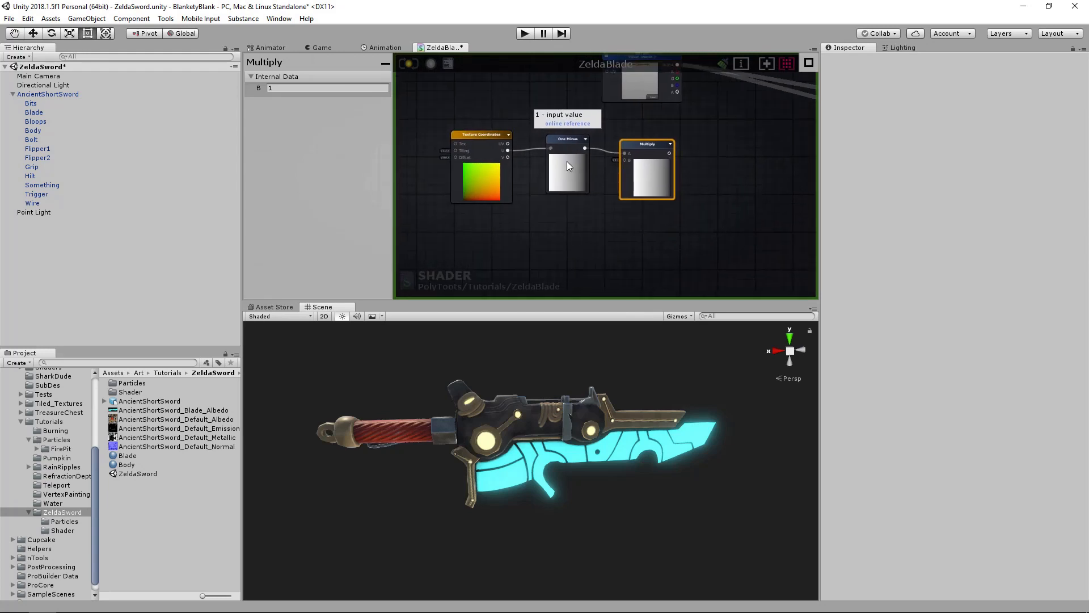
Step: Align the Multiply node with One Minus and shift the whole Texture Coordinates, One Minus and Multiply row slightly
{"action": "left_click_drag", "start_coordinate": [658, 175], "coordinate": [662, 167]}
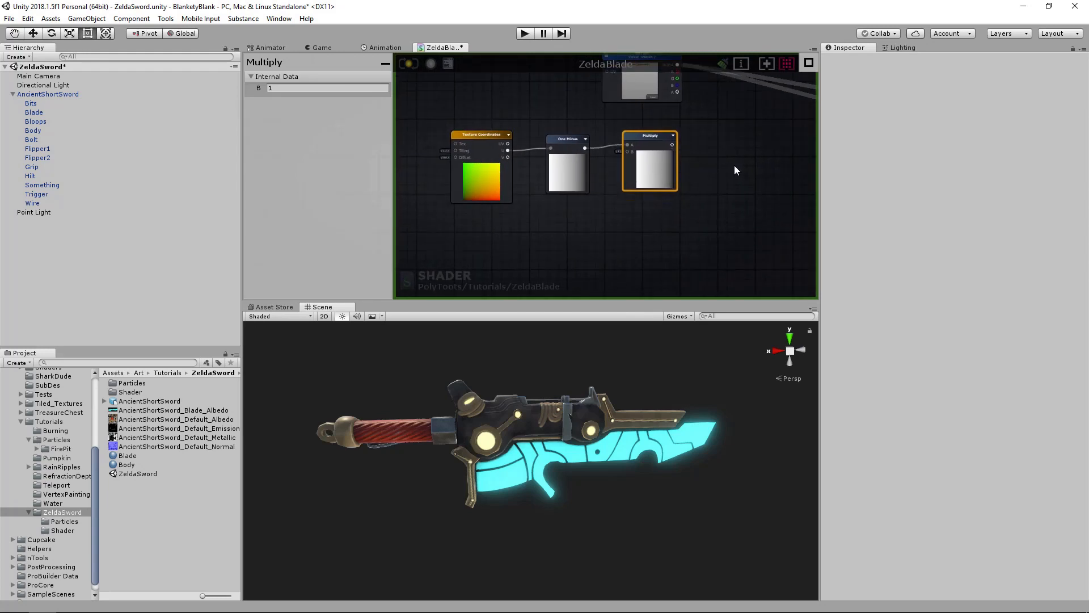
{"action": "left_click_drag", "start_coordinate": [734, 164], "coordinate": [494, 173]}
{"action": "left_click_drag", "start_coordinate": [642, 172], "coordinate": [618, 184]}
{"action": "left_click", "coordinate": [608, 234]}
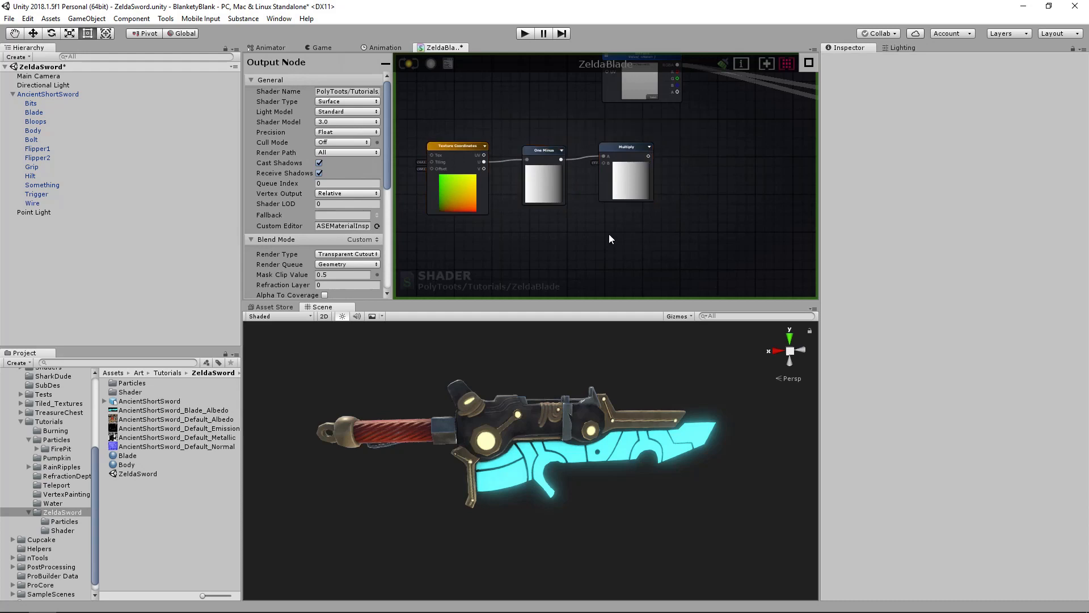
Step: Add a Float node with Max set to 1 and connect its output to the Multiply node's B input
{"action": "left_click", "coordinate": [576, 241]}
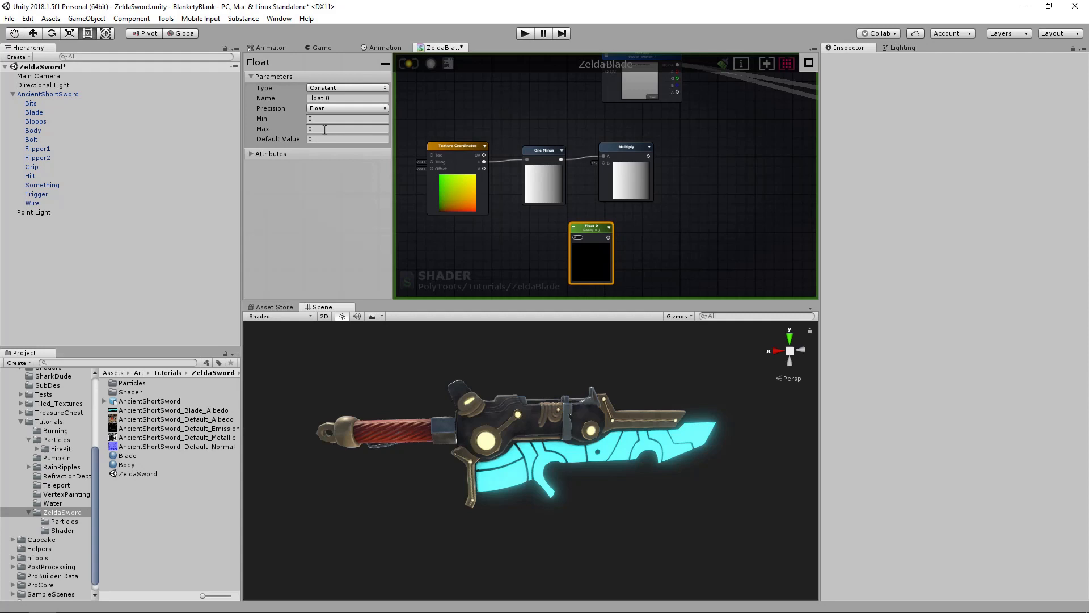
{"action": "left_click", "coordinate": [324, 129]}
{"action": "type", "text": "1"}
{"action": "key", "text": "Tab"}
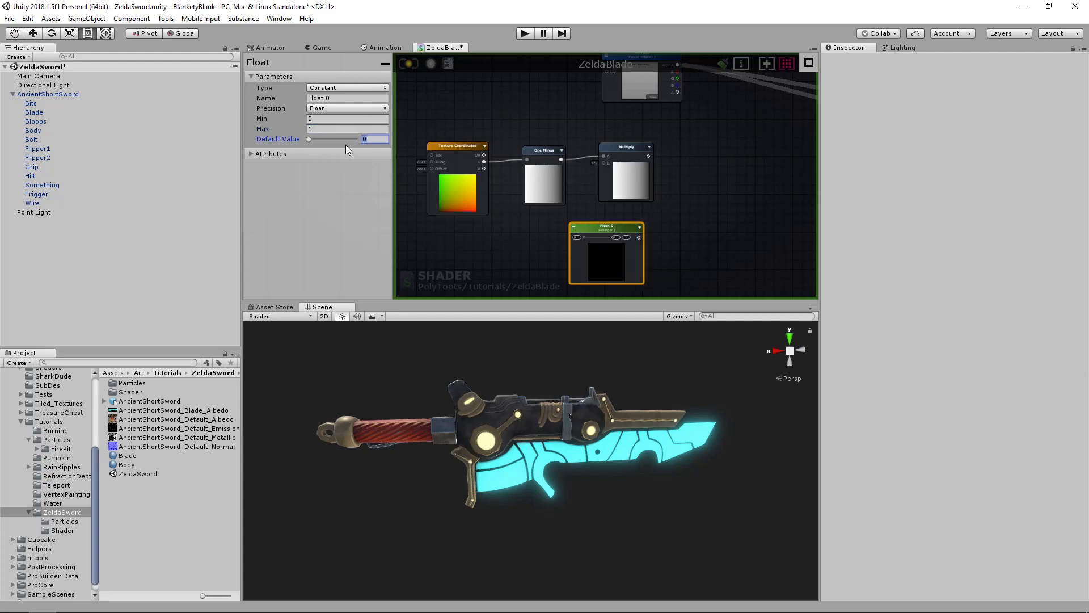
{"action": "left_click_drag", "start_coordinate": [610, 231], "coordinate": [603, 163]}
{"action": "left_click_drag", "start_coordinate": [434, 121], "coordinate": [623, 178]}
{"action": "mouse_move", "coordinate": [621, 177]}
{"action": "left_mouse_down"}
{"action": "mouse_move", "coordinate": [600, 169]}
{"action": "mouse_move", "coordinate": [615, 175]}
{"action": "left_mouse_up"}
Step: Add a second Multiply node, feeding Diffuse's alpha into A and the first Multiply's output into B
{"action": "middle_click_drag", "start_coordinate": [592, 235], "coordinate": [488, 272]}
{"action": "left_click", "coordinate": [598, 203]}
{"action": "left_click", "coordinate": [626, 199]}
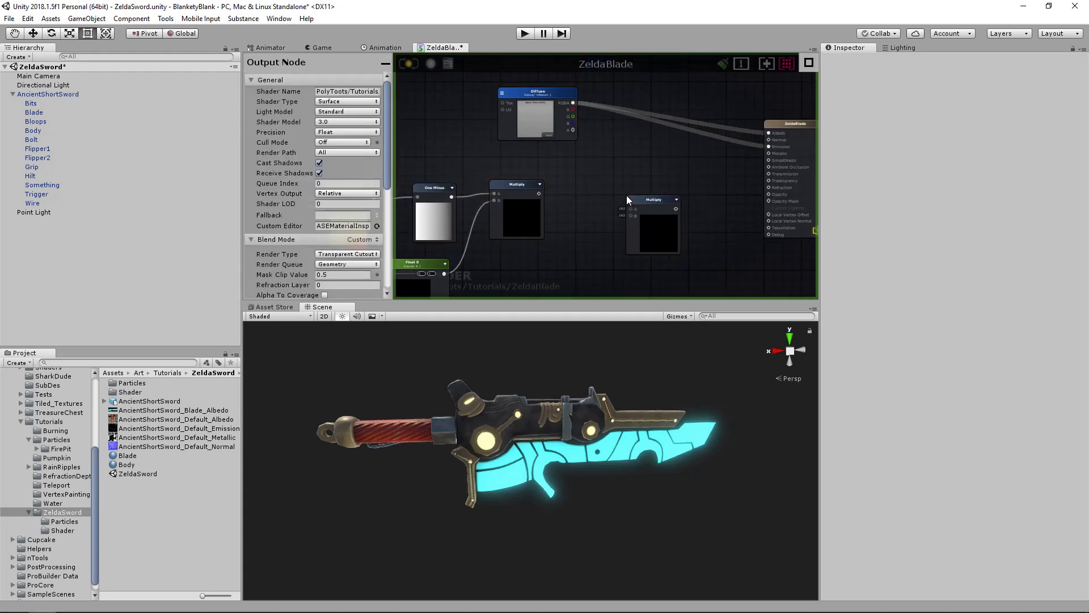
{"action": "left_click_drag", "start_coordinate": [643, 198], "coordinate": [632, 182]}
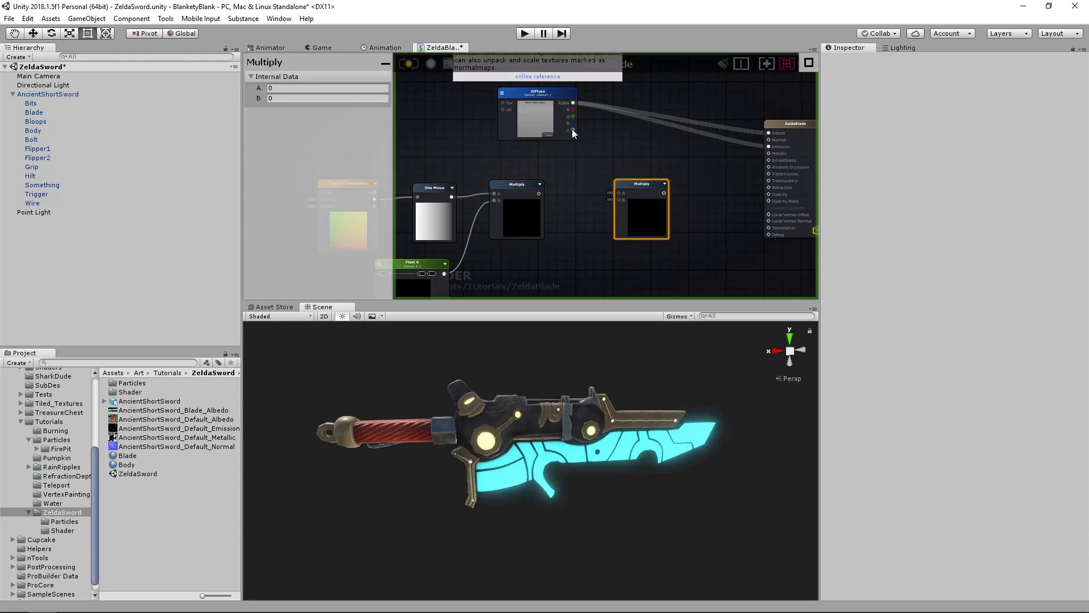
{"action": "left_click_drag", "start_coordinate": [572, 132], "coordinate": [619, 192]}
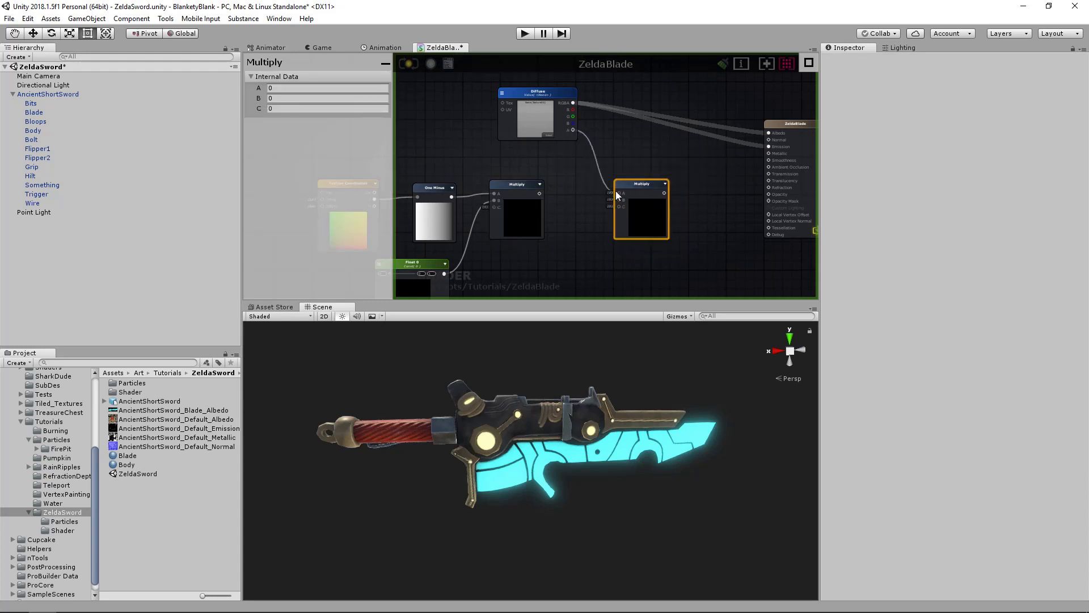
{"action": "left_click_drag", "start_coordinate": [539, 194], "coordinate": [619, 199]}
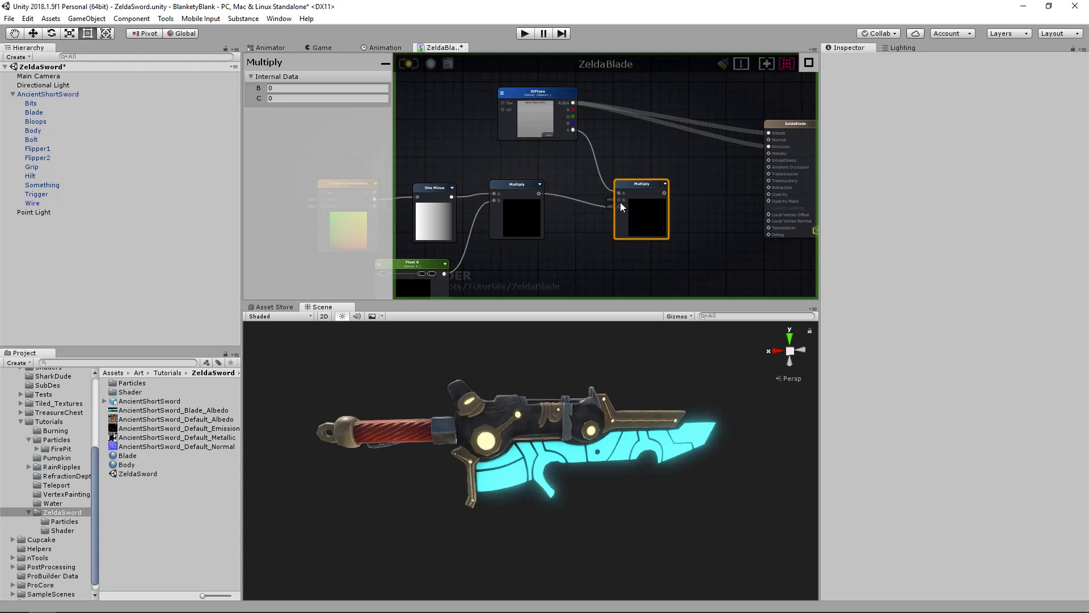
Step: Set the Float node's value to 1 and tidy the positions of the second Multiply and Diffuse nodes
{"action": "scroll", "coordinate": [623, 202], "scroll_direction": "down", "scroll_amount": 2}
{"action": "left_click", "coordinate": [480, 248]}
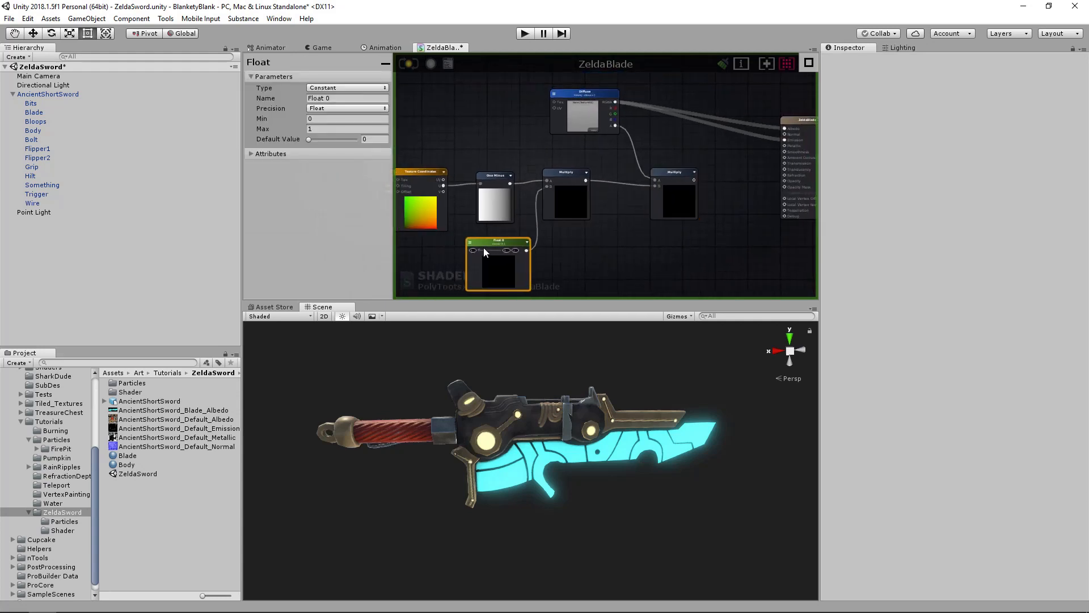
{"action": "left_click_drag", "start_coordinate": [471, 247], "coordinate": [502, 248]}
{"action": "middle_click_drag", "start_coordinate": [628, 198], "coordinate": [551, 217]}
{"action": "left_click_drag", "start_coordinate": [606, 203], "coordinate": [605, 200]}
{"action": "mouse_move", "coordinate": [506, 119]}
{"action": "left_mouse_down"}
{"action": "mouse_move", "coordinate": [488, 133]}
{"action": "mouse_move", "coordinate": [506, 125]}
{"action": "mouse_move", "coordinate": [496, 119]}
{"action": "left_mouse_up"}
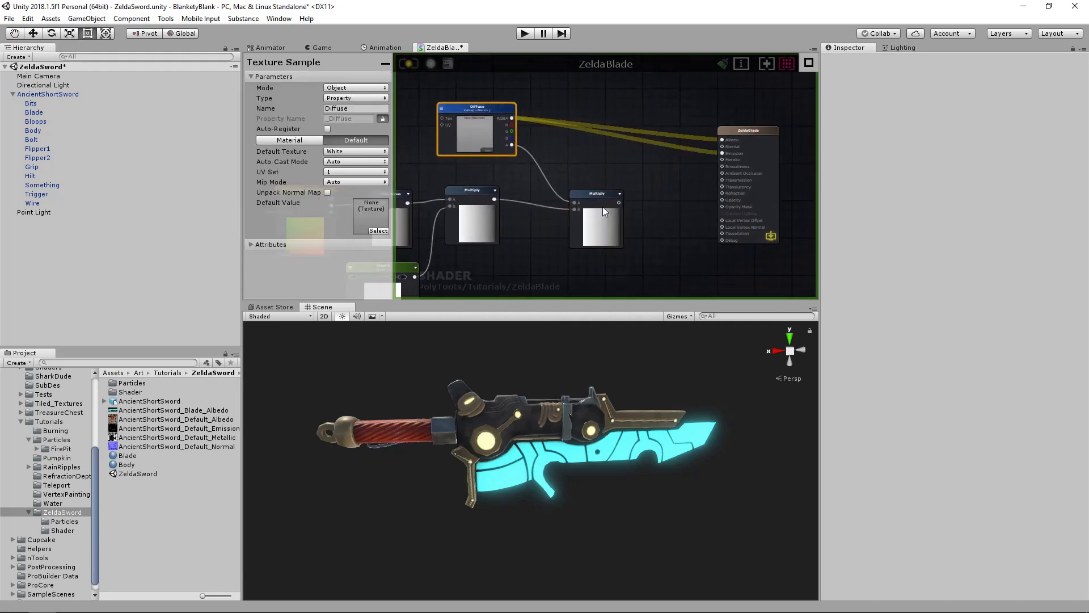
Step: Connect the second Multiply's output to the output node's Opacity Mask and recompile the shader
{"action": "left_click", "coordinate": [600, 191]}
{"action": "scroll", "coordinate": [548, 214], "scroll_direction": "up", "scroll_amount": 2}
{"action": "mouse_move", "coordinate": [548, 210]}
{"action": "middle_mouse_down"}
{"action": "mouse_move", "coordinate": [622, 203]}
{"action": "mouse_move", "coordinate": [595, 212]}
{"action": "middle_mouse_up"}
{"action": "middle_click_drag", "start_coordinate": [667, 210], "coordinate": [589, 208]}
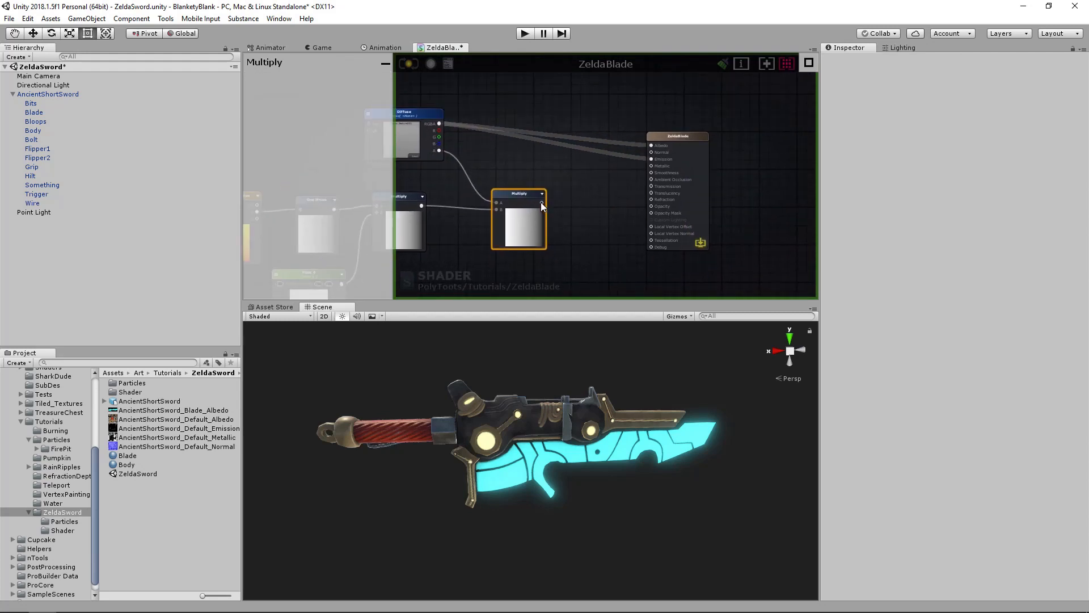
{"action": "left_click_drag", "start_coordinate": [540, 203], "coordinate": [651, 213]}
{"action": "middle_click_drag", "start_coordinate": [497, 209], "coordinate": [634, 145]}
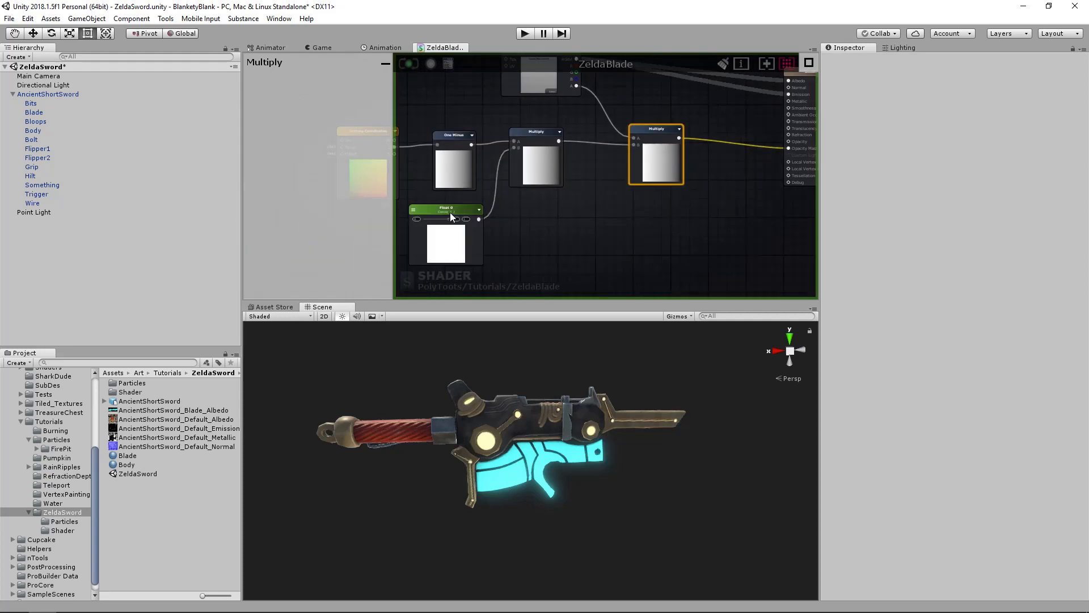
Step: Rename the Float node as Blade Out, change its type to Property and apply the shader
{"action": "left_click", "coordinate": [449, 213]}
{"action": "left_click", "coordinate": [343, 97]}
{"action": "type", "text": "Blade Out"}
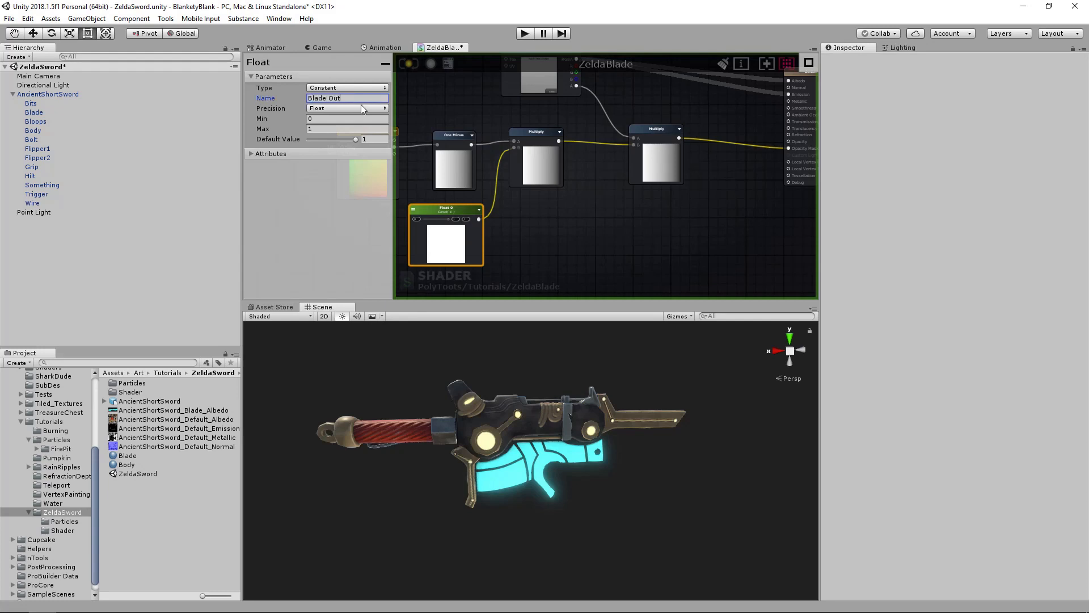
{"action": "left_click", "coordinate": [346, 88]}
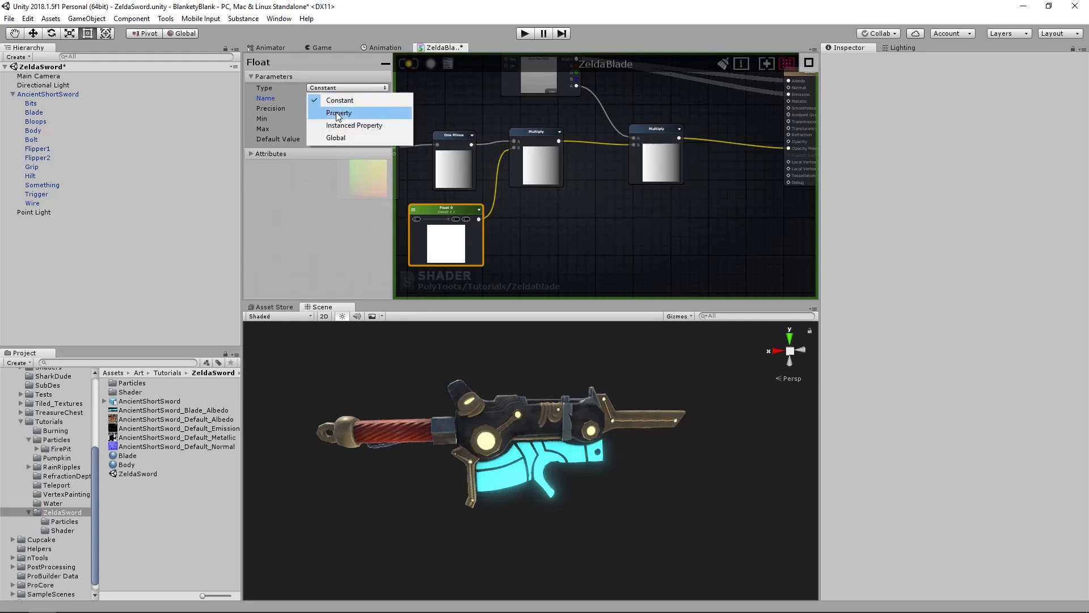
{"action": "left_click", "coordinate": [338, 113]}
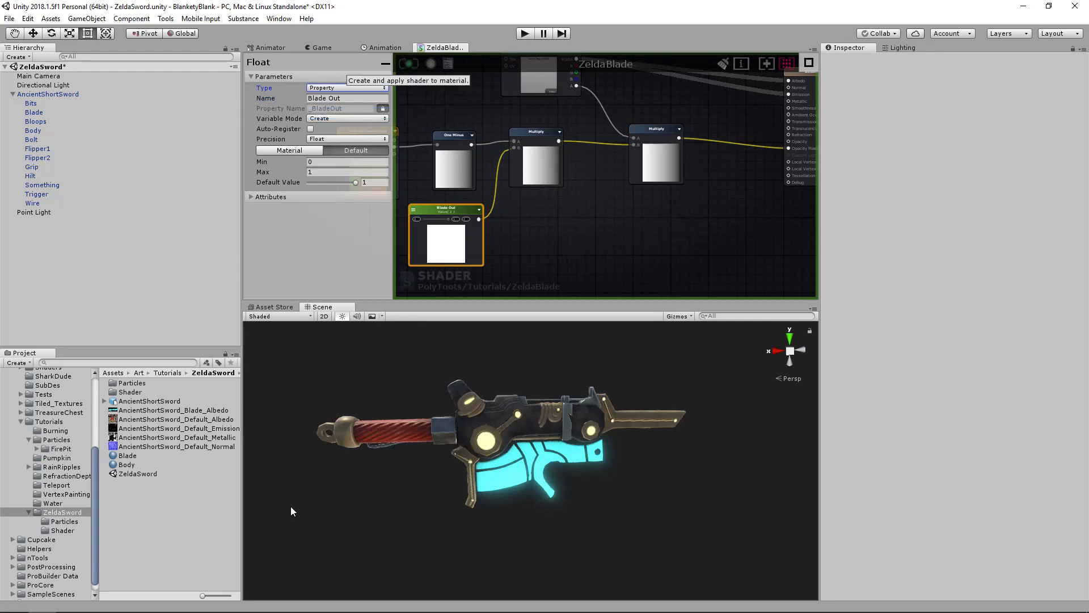
Step: Select the Blade material and test its Blade Out value on the sword, returning it to 1
{"action": "left_click", "coordinate": [127, 455]}
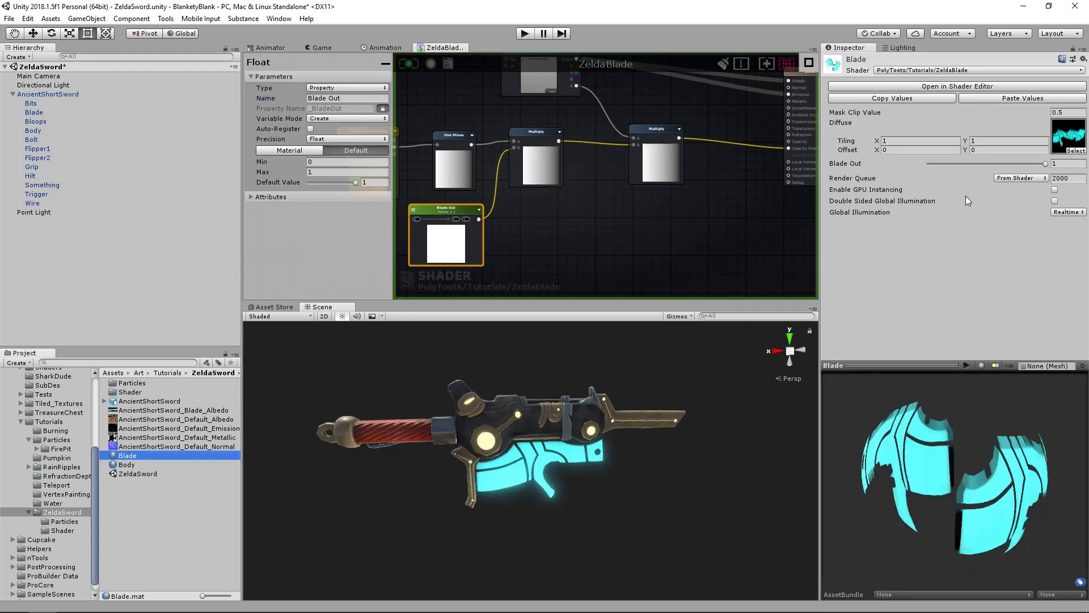
{"action": "mouse_move", "coordinate": [1043, 163]}
{"action": "left_mouse_down"}
{"action": "mouse_move", "coordinate": [921, 166]}
{"action": "mouse_move", "coordinate": [1055, 173]}
{"action": "left_mouse_up"}
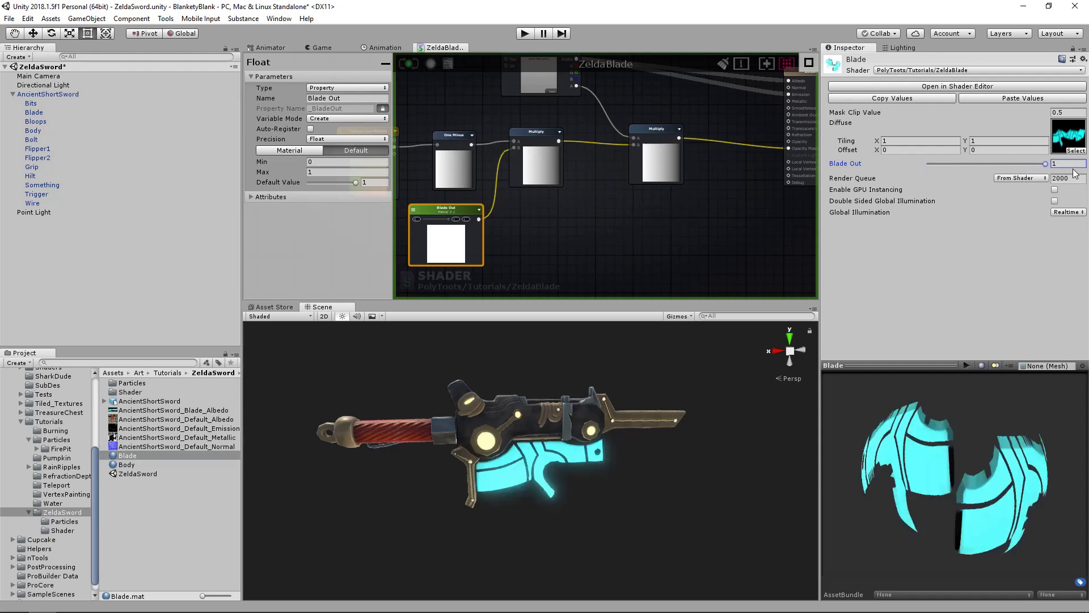
{"action": "left_click_drag", "start_coordinate": [1045, 163], "coordinate": [1087, 171]}
Step: Move the Diffuse texture node farther above the row of Multiply nodes
{"action": "middle_click_drag", "start_coordinate": [619, 136], "coordinate": [651, 166]}
{"action": "scroll", "coordinate": [573, 183], "scroll_direction": "down", "scroll_amount": 2}
{"action": "left_click_drag", "start_coordinate": [594, 121], "coordinate": [622, 156]}
{"action": "left_click", "coordinate": [621, 156]}
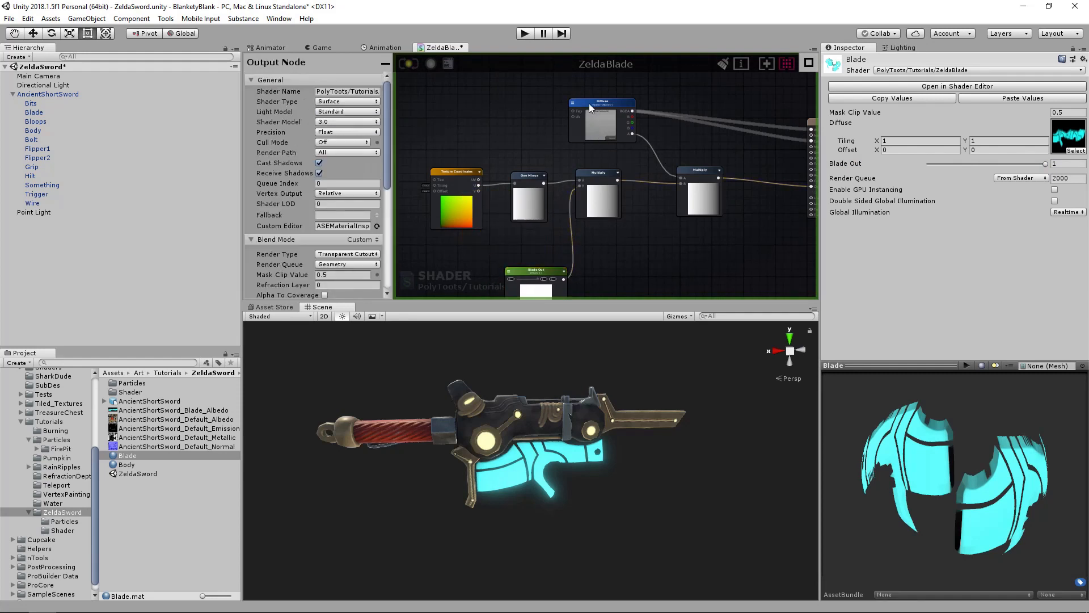
{"action": "left_click_drag", "start_coordinate": [589, 104], "coordinate": [563, 61]}
{"action": "scroll", "coordinate": [607, 173], "scroll_direction": "up", "scroll_amount": 1}
{"action": "middle_click_drag", "start_coordinate": [608, 177], "coordinate": [583, 122]}
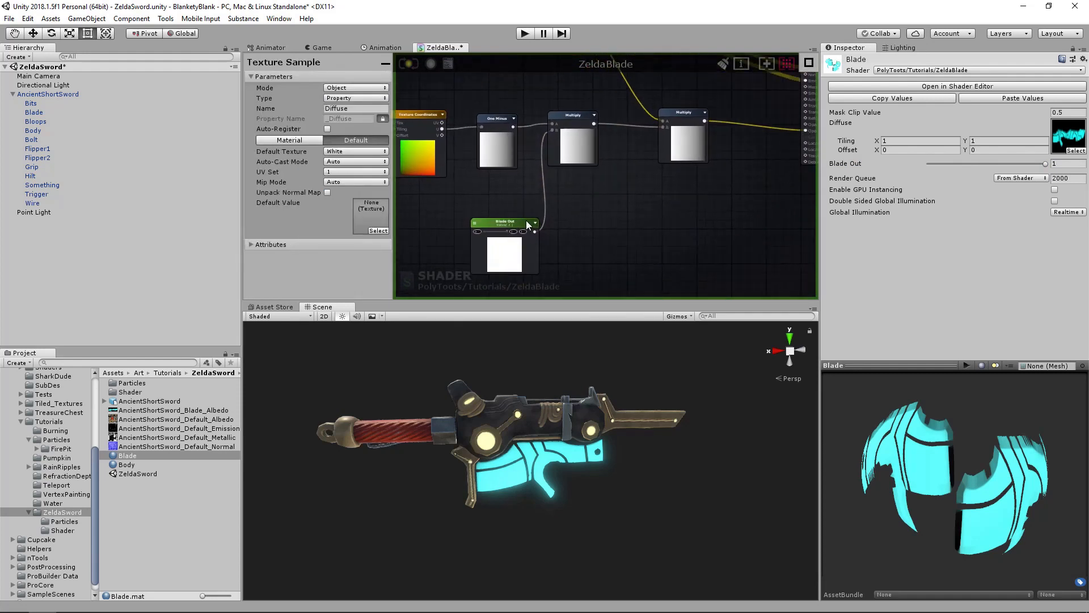
Step: Examine how the One Minus and Multiply gradients respond as the Blade Out node goes to 0 and back to 1
{"action": "scroll", "coordinate": [505, 221], "scroll_direction": "up", "scroll_amount": 1}
{"action": "left_click_drag", "start_coordinate": [477, 234], "coordinate": [509, 233]}
{"action": "middle_click_drag", "start_coordinate": [573, 123], "coordinate": [525, 162]}
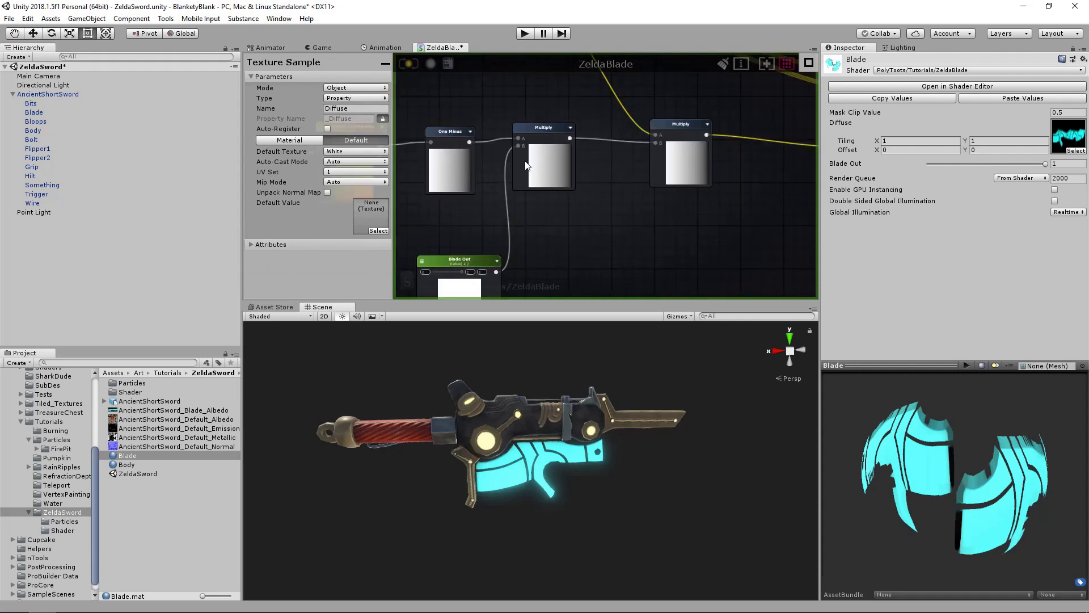
{"action": "scroll", "coordinate": [458, 158], "scroll_direction": "up", "scroll_amount": 3}
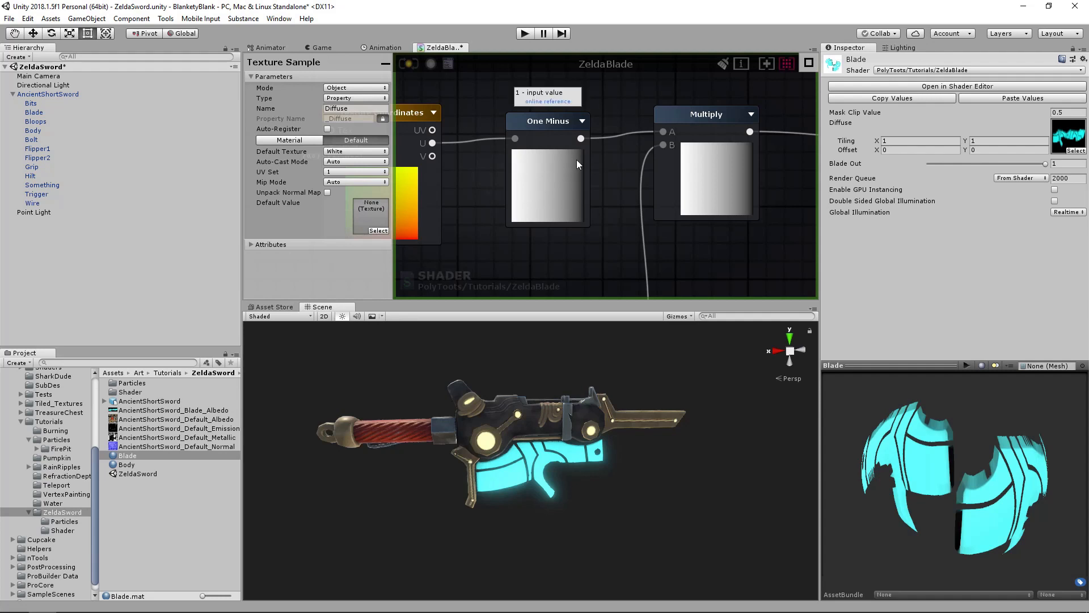
{"action": "scroll", "coordinate": [618, 221], "scroll_direction": "down", "scroll_amount": 3}
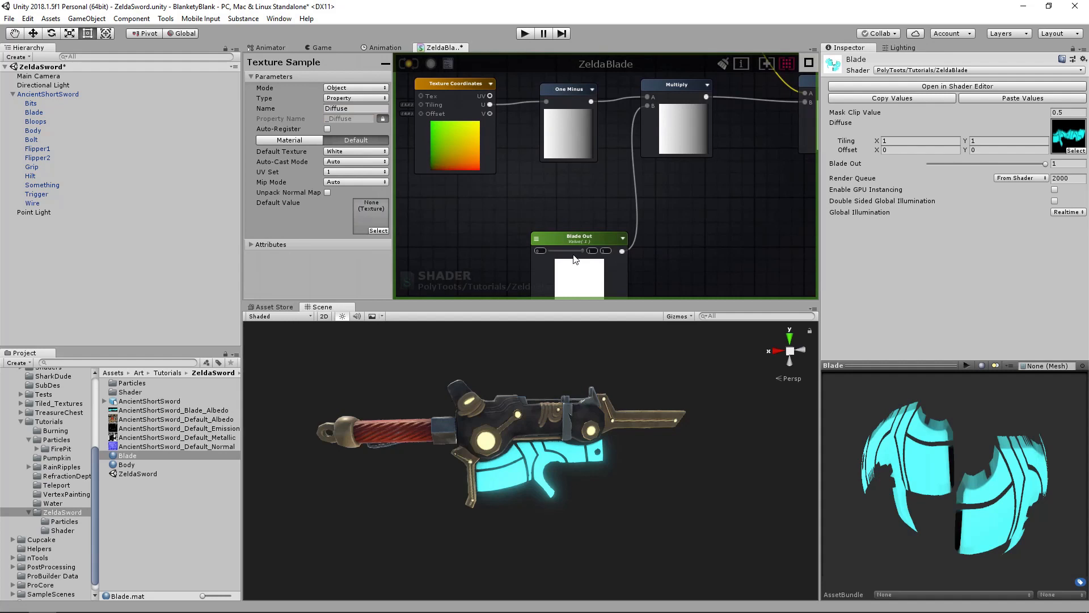
{"action": "left_click_drag", "start_coordinate": [576, 254], "coordinate": [540, 253]}
{"action": "middle_click_drag", "start_coordinate": [610, 194], "coordinate": [569, 216]}
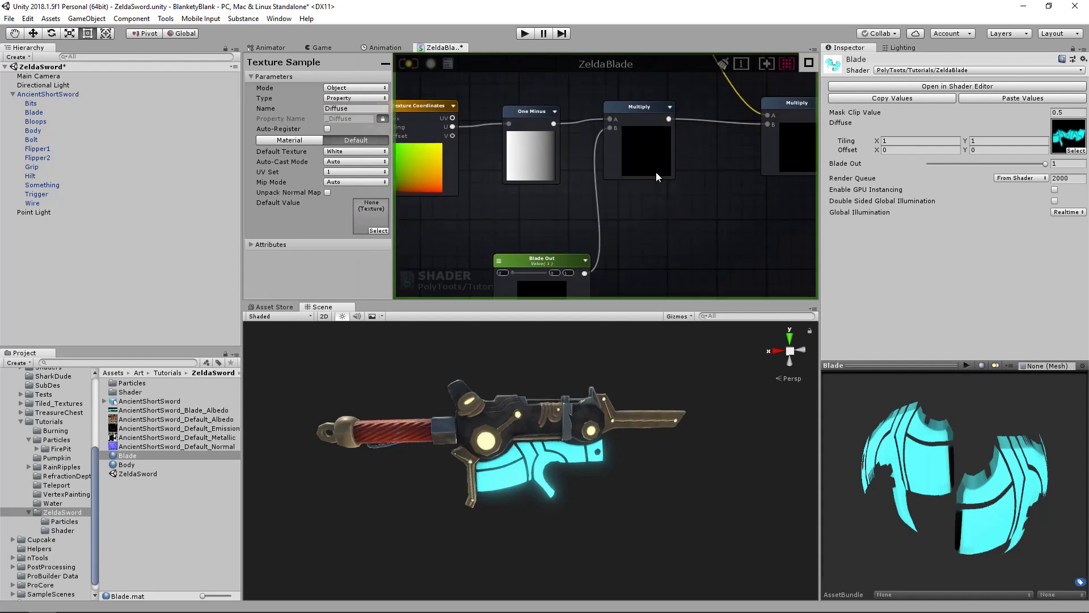
{"action": "left_click_drag", "start_coordinate": [505, 268], "coordinate": [535, 256]}
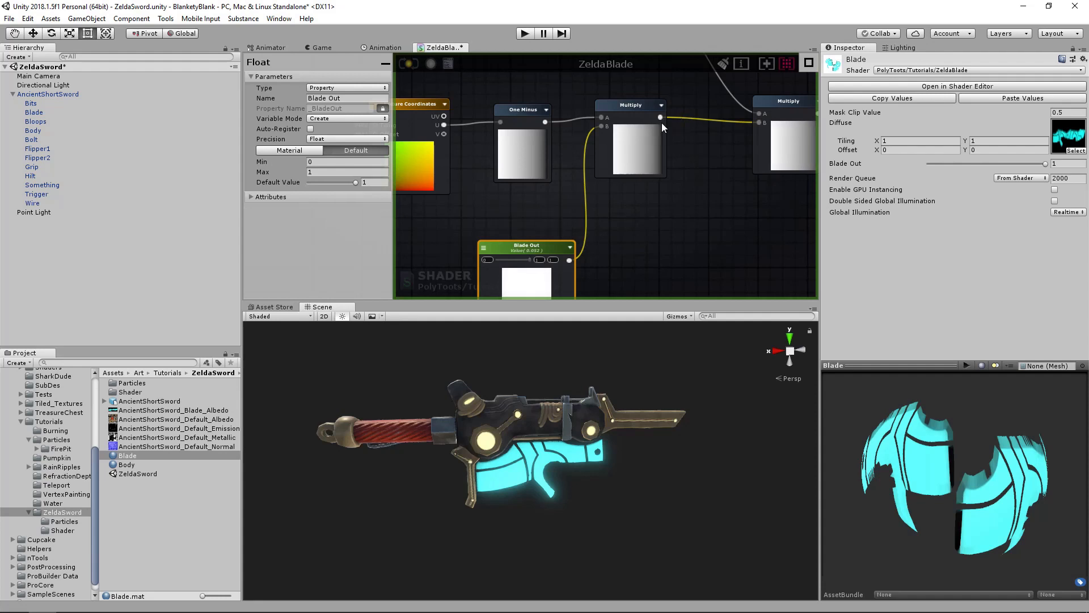
{"action": "scroll", "coordinate": [662, 122], "scroll_direction": "up", "scroll_amount": 3}
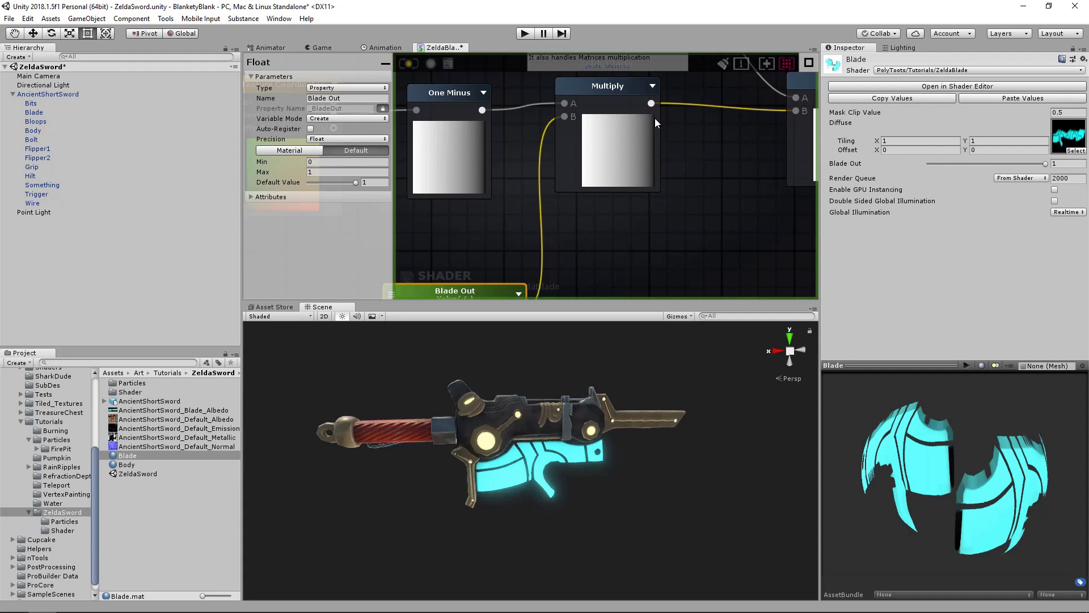
{"action": "scroll", "coordinate": [654, 118], "scroll_direction": "down", "scroll_amount": 5}
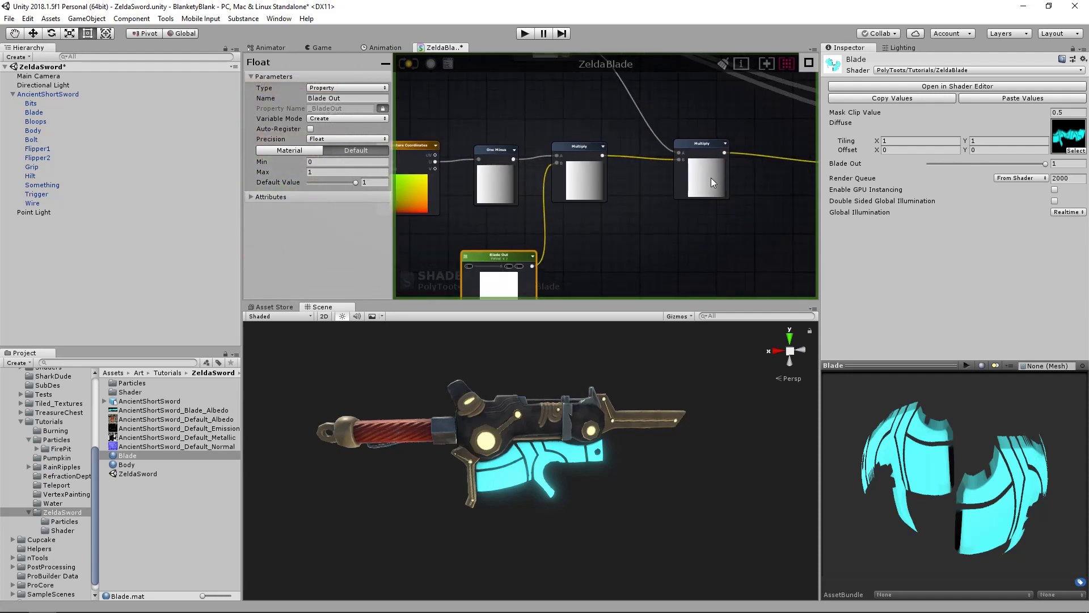
Step: Move the entire chain from Texture Coordinates to the second Multiply, including Blade Out, farther from the output node
{"action": "left_click", "coordinate": [669, 199]}
{"action": "scroll", "coordinate": [677, 200], "scroll_direction": "down", "scroll_amount": 3}
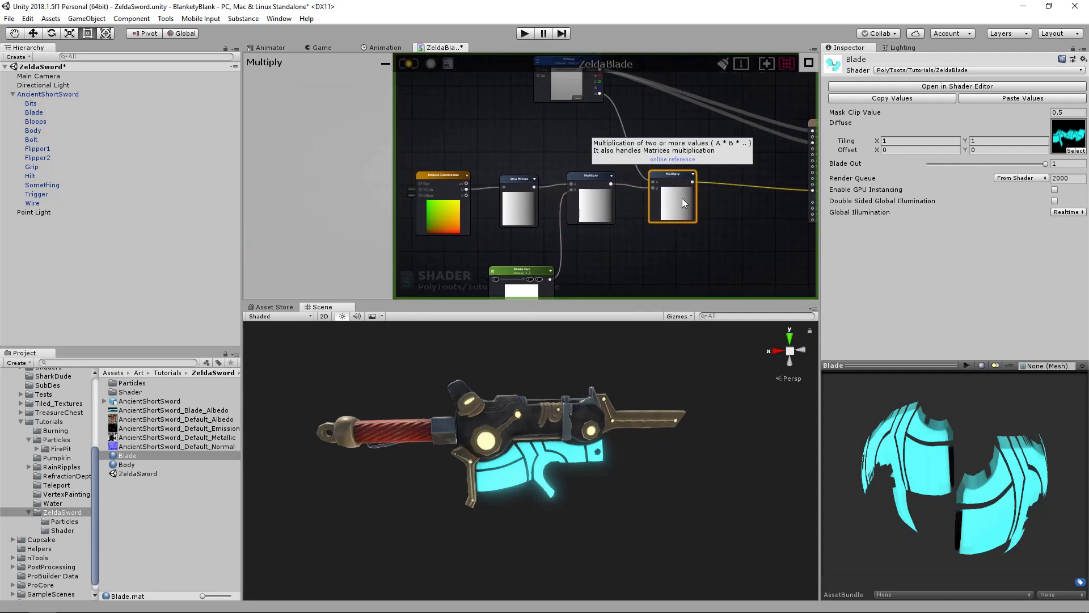
{"action": "middle_click_drag", "start_coordinate": [723, 241], "coordinate": [712, 217]}
{"action": "left_click_drag", "start_coordinate": [684, 280], "coordinate": [454, 145]}
{"action": "left_click_drag", "start_coordinate": [668, 177], "coordinate": [595, 177]}
{"action": "left_click", "coordinate": [664, 244]}
Step: Add a Lerp node and place it above the connection between the second Multiply and the output node
{"action": "scroll", "coordinate": [670, 219], "scroll_direction": "up", "scroll_amount": 2}
{"action": "middle_click_drag", "start_coordinate": [684, 190], "coordinate": [667, 224]}
{"action": "key", "text": "l"}
{"action": "left_click", "coordinate": [672, 216]}
{"action": "left_click_drag", "start_coordinate": [687, 216], "coordinate": [676, 161]}
{"action": "scroll", "coordinate": [631, 187], "scroll_direction": "up", "scroll_amount": 2}
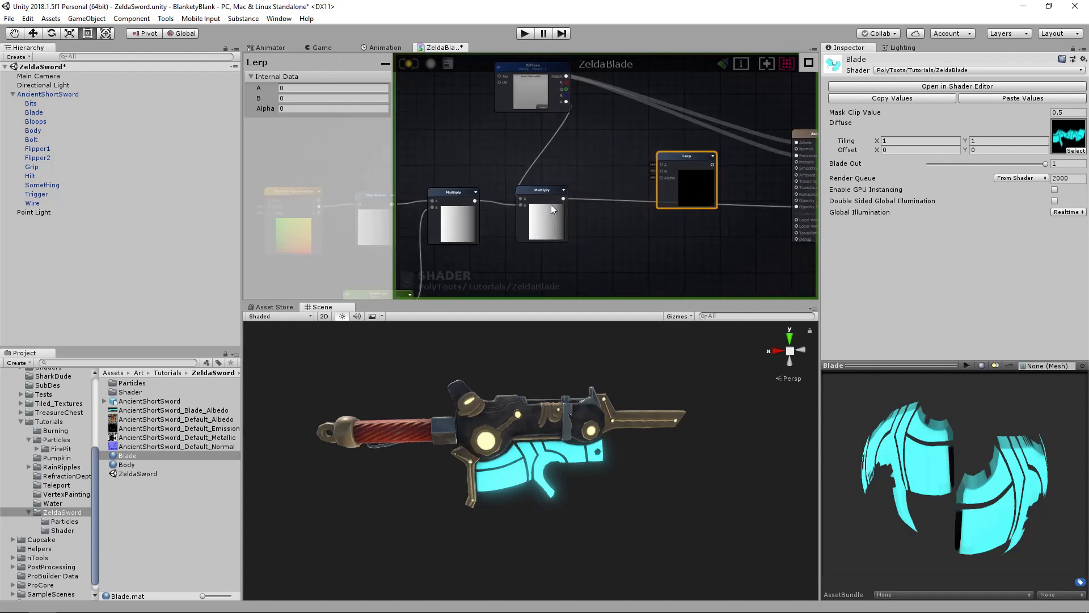
Step: Select the whole gradient chain with Blade Out and shift it lower, clear of the Lerp and Diffuse nodes
{"action": "middle_click_drag", "start_coordinate": [550, 204], "coordinate": [705, 196]}
{"action": "scroll", "coordinate": [705, 195], "scroll_direction": "down", "scroll_amount": 1}
{"action": "left_click_drag", "start_coordinate": [418, 146], "coordinate": [676, 290]}
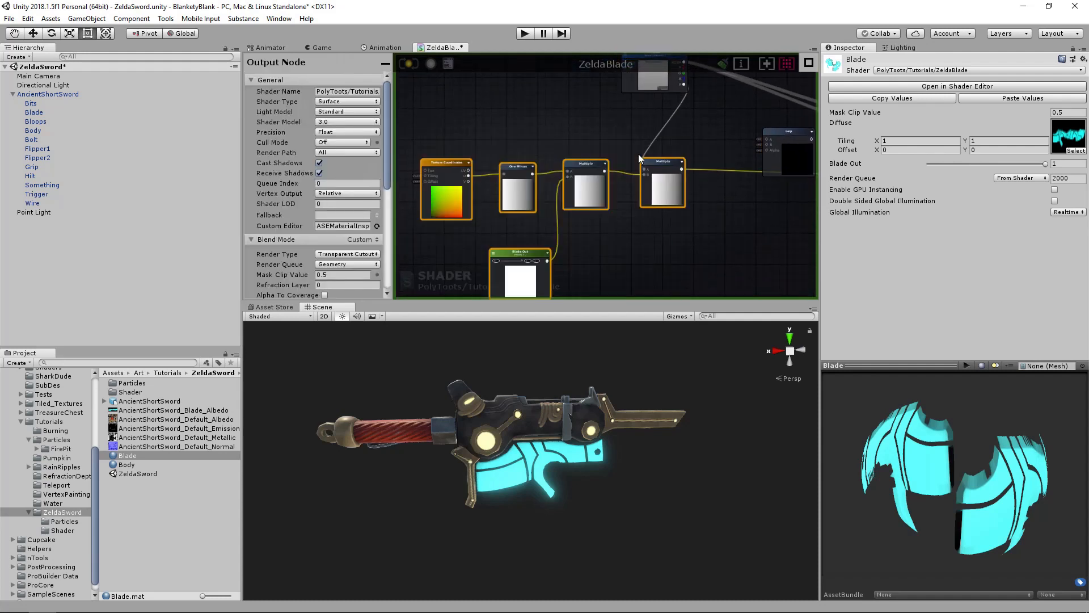
{"action": "left_click_drag", "start_coordinate": [518, 194], "coordinate": [515, 181]}
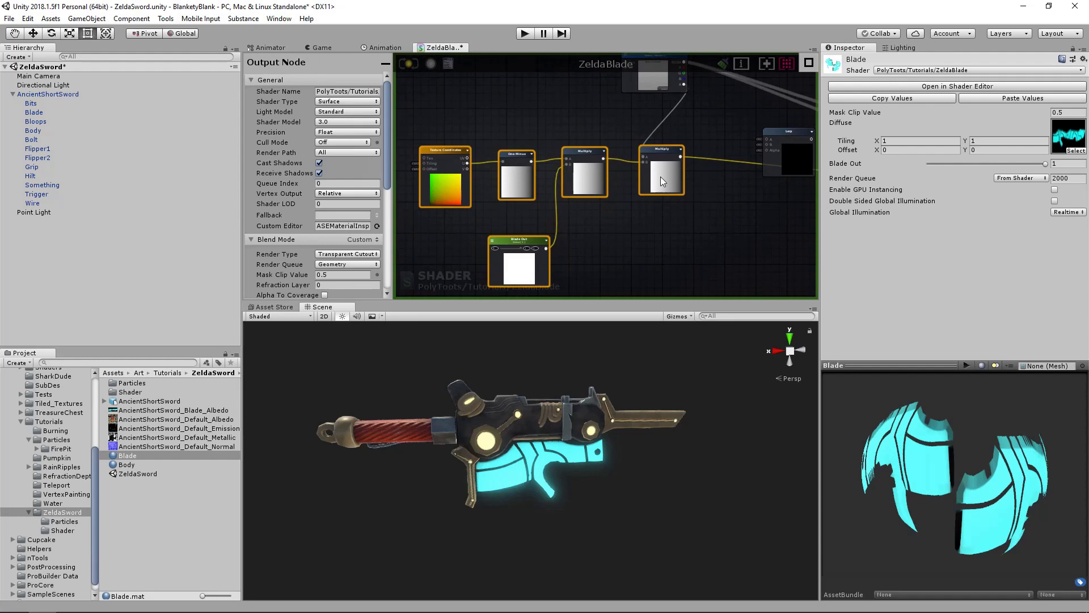
{"action": "left_click_drag", "start_coordinate": [660, 178], "coordinate": [665, 204]}
{"action": "middle_click_drag", "start_coordinate": [694, 172], "coordinate": [560, 216]}
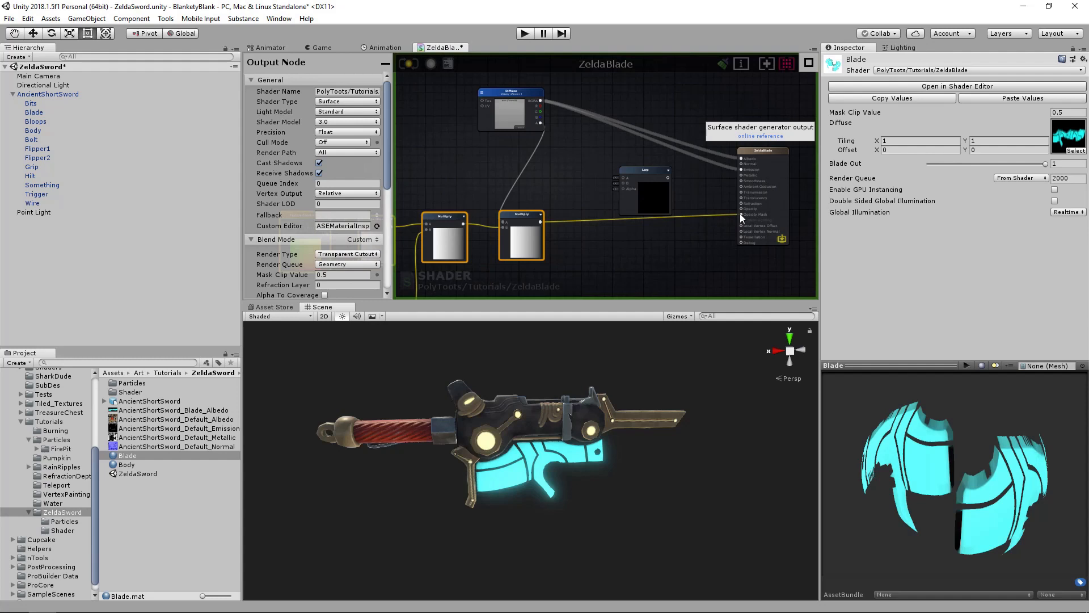
Step: Reposition the Lerp node just in front of the output node, between it and the second Multiply
{"action": "left_click", "coordinate": [653, 194]}
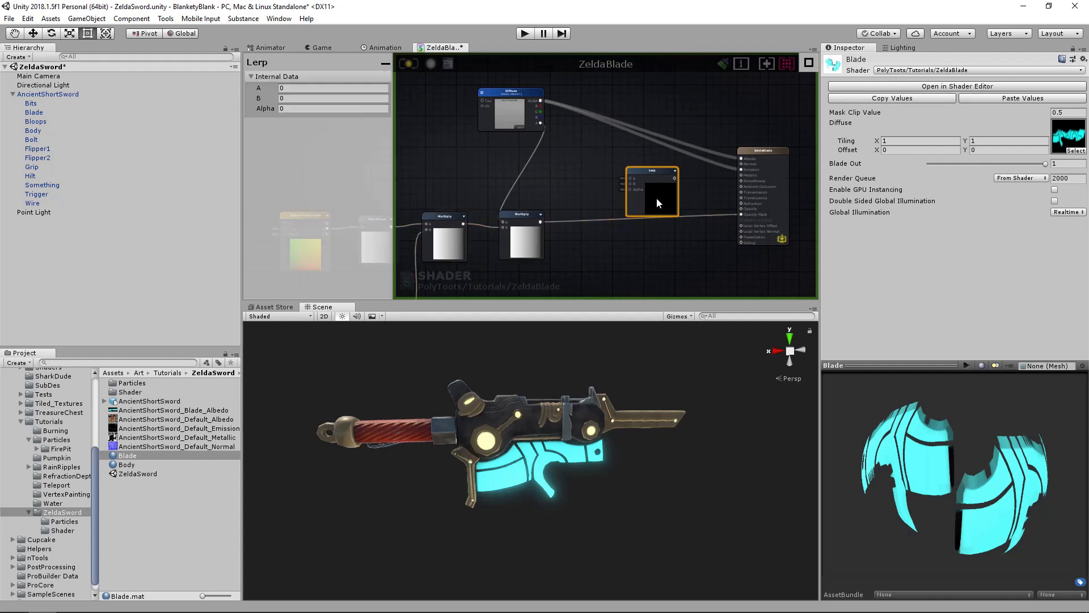
{"action": "scroll", "coordinate": [652, 197], "scroll_direction": "up", "scroll_amount": 2}
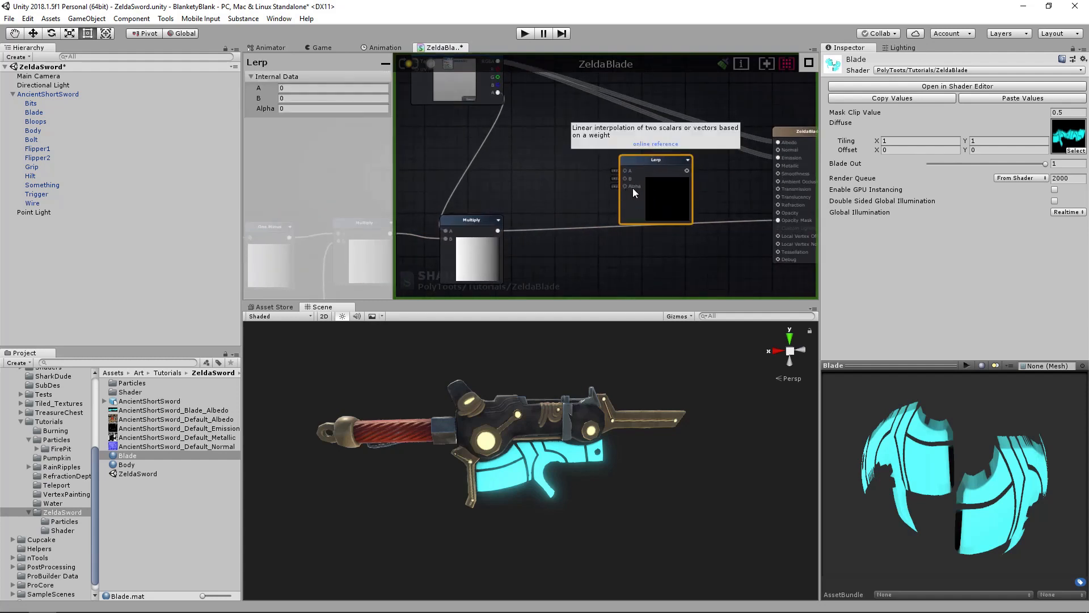
{"action": "left_click_drag", "start_coordinate": [648, 161], "coordinate": [645, 177]}
{"action": "middle_click_drag", "start_coordinate": [505, 95], "coordinate": [523, 141]}
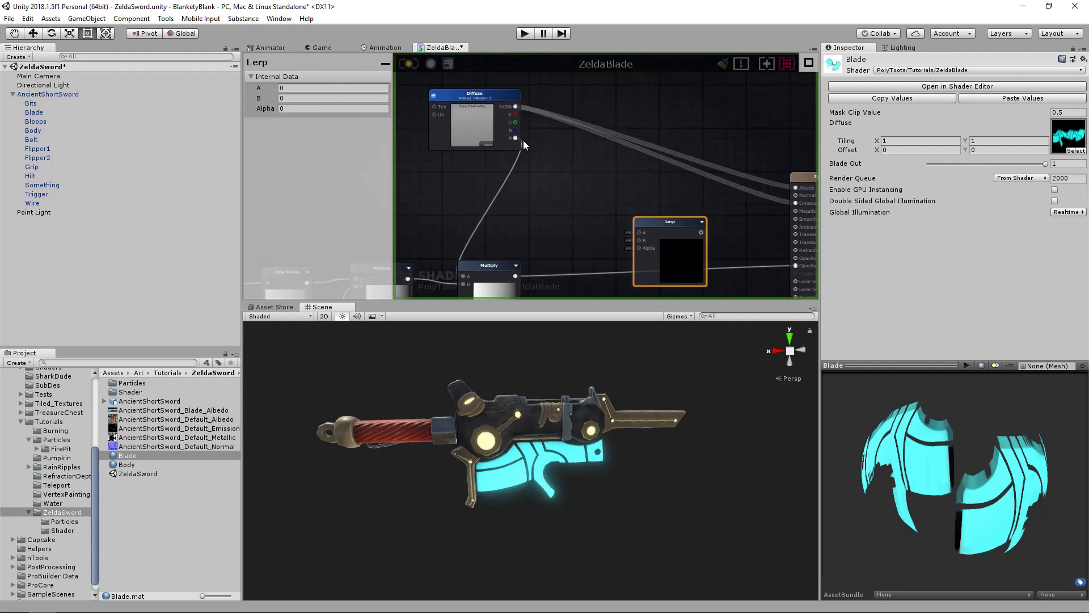
{"action": "middle_click_drag", "start_coordinate": [680, 250], "coordinate": [677, 206]}
{"action": "left_click_drag", "start_coordinate": [662, 190], "coordinate": [654, 174]}
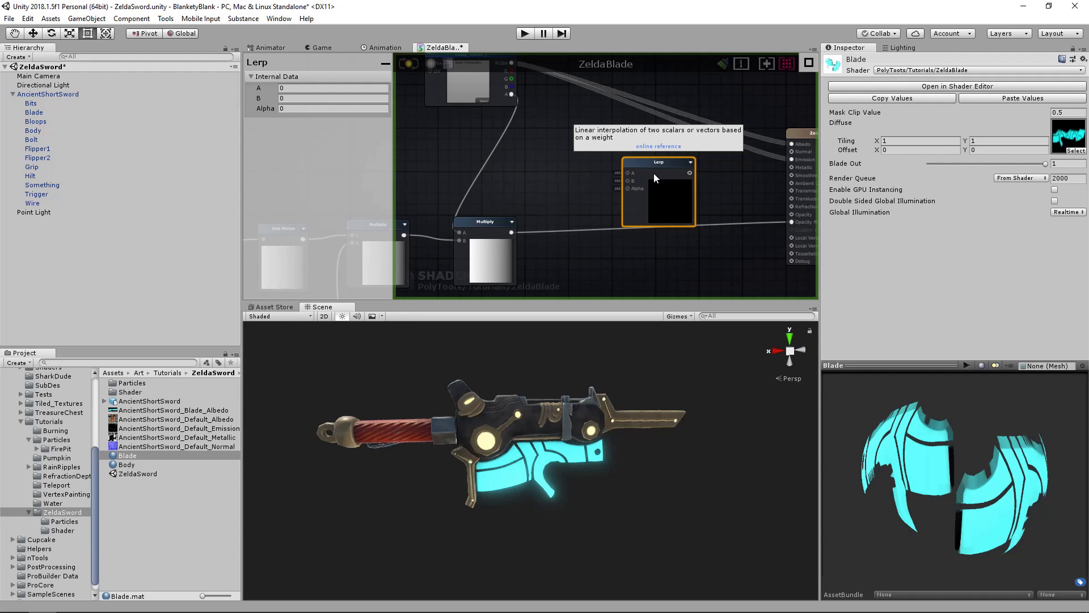
Step: Connect the Blade Out property to the Lerp node's Alpha input
{"action": "left_click_drag", "start_coordinate": [661, 166], "coordinate": [655, 167]}
{"action": "scroll", "coordinate": [642, 179], "scroll_direction": "down", "scroll_amount": 1}
{"action": "middle_click_drag", "start_coordinate": [598, 218], "coordinate": [625, 174]}
{"action": "scroll", "coordinate": [654, 182], "scroll_direction": "down", "scroll_amount": 2}
{"action": "scroll", "coordinate": [600, 206], "scroll_direction": "up", "scroll_amount": 1}
{"action": "left_click_drag", "start_coordinate": [441, 249], "coordinate": [680, 118]}
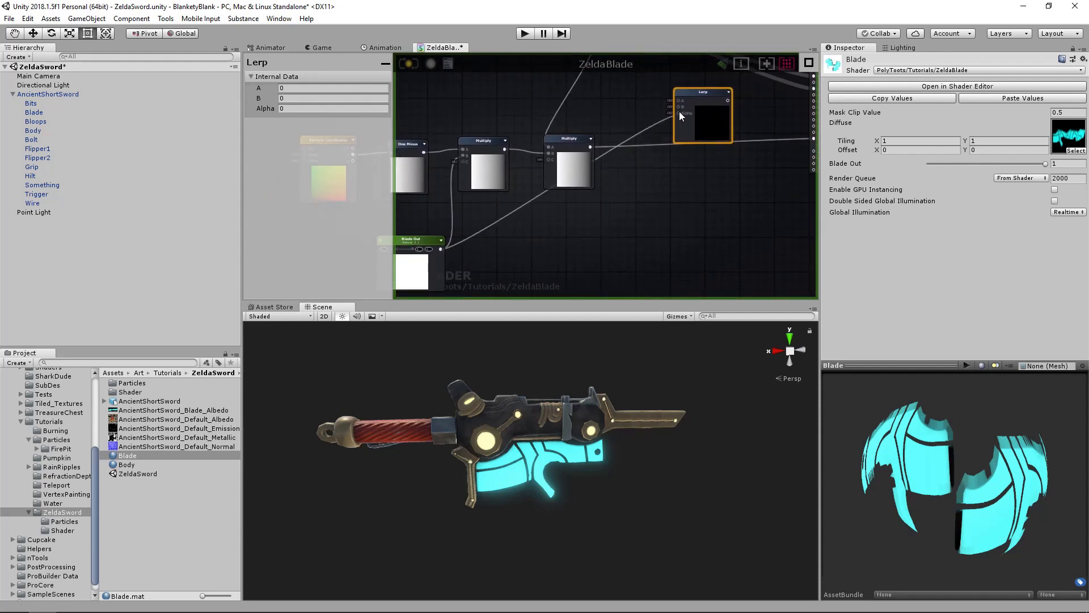
Step: Reposition Blade Out beneath the two Multiply nodes and nudge the second Multiply and the Lerp to clear the connections
{"action": "left_click_drag", "start_coordinate": [418, 248], "coordinate": [529, 246]}
{"action": "middle_click_drag", "start_coordinate": [655, 174], "coordinate": [640, 221]}
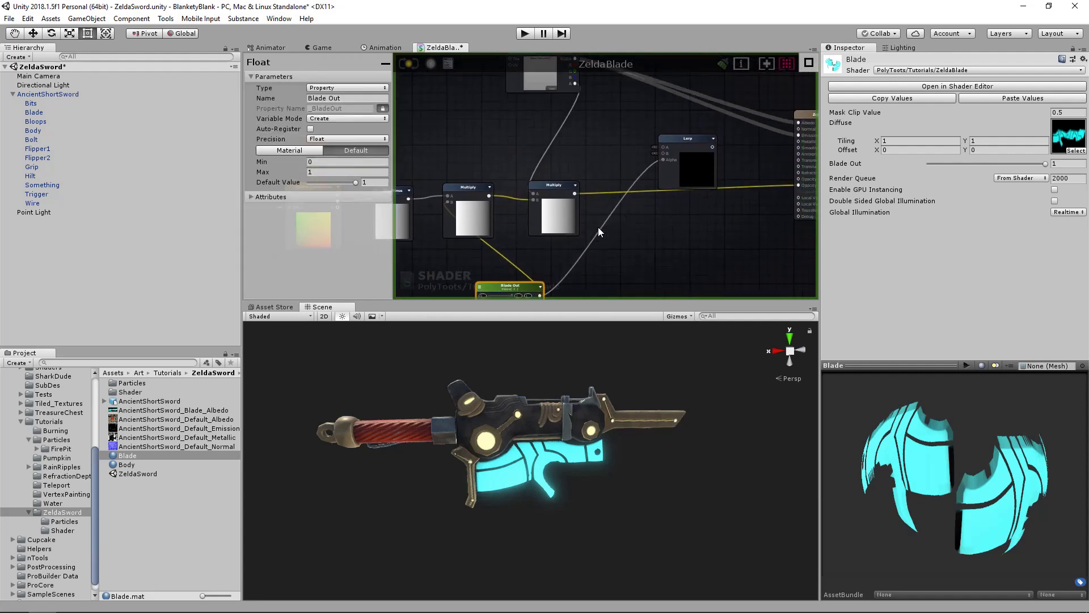
{"action": "left_click_drag", "start_coordinate": [553, 205], "coordinate": [547, 202]}
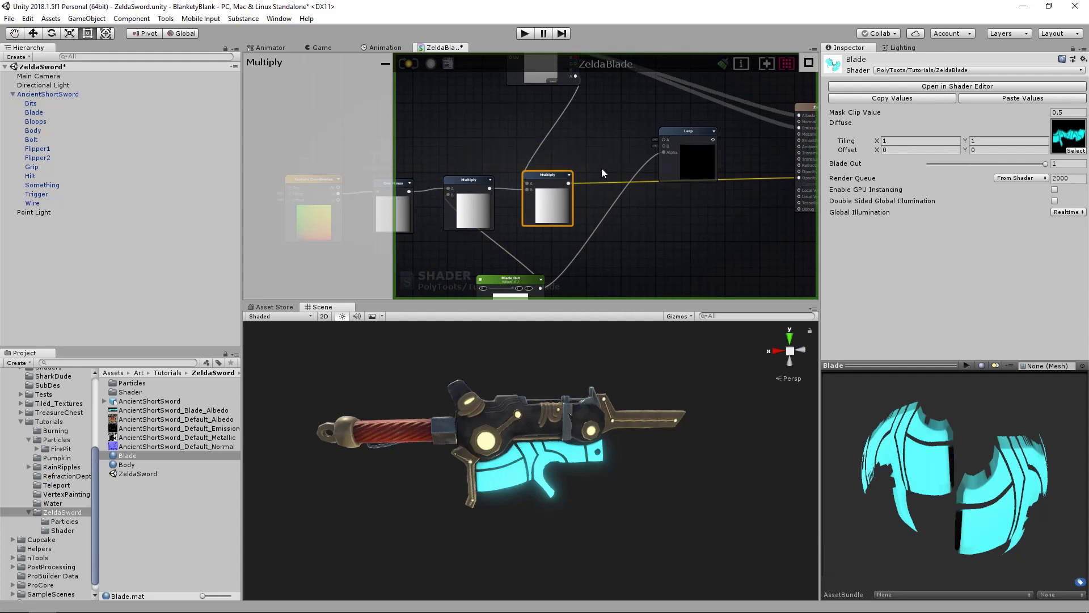
{"action": "middle_click_drag", "start_coordinate": [602, 167], "coordinate": [556, 205]}
{"action": "left_click", "coordinate": [570, 188]}
{"action": "left_click_drag", "start_coordinate": [641, 189], "coordinate": [651, 190]}
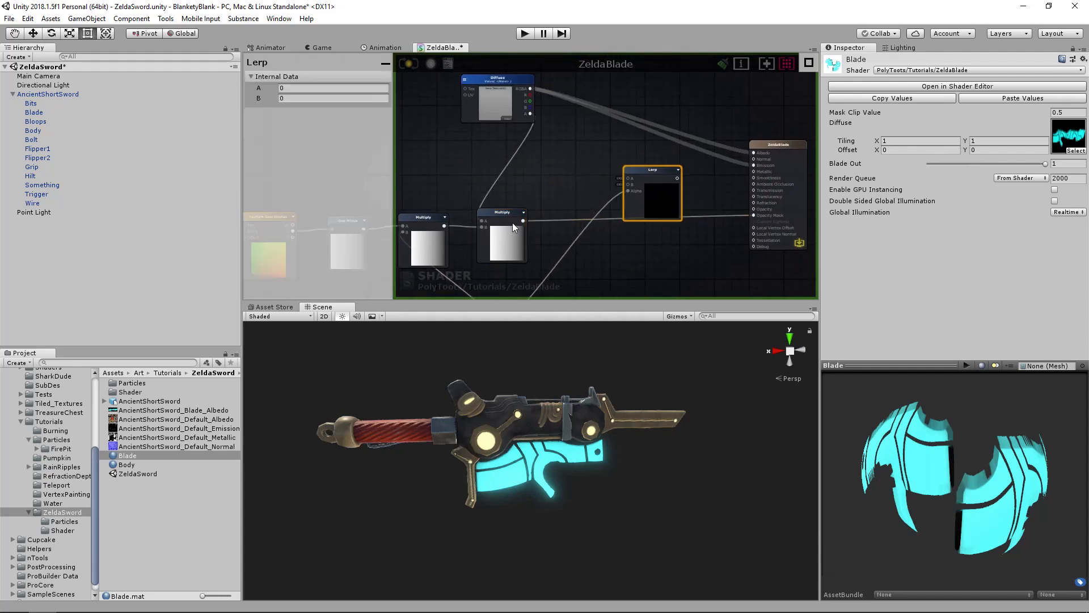
Step: Connect the second Multiply to the Lerp's A input and the Diffuse alpha channel to its B input
{"action": "left_click_drag", "start_coordinate": [523, 220], "coordinate": [625, 180]}
{"action": "left_click_drag", "start_coordinate": [651, 171], "coordinate": [643, 175]}
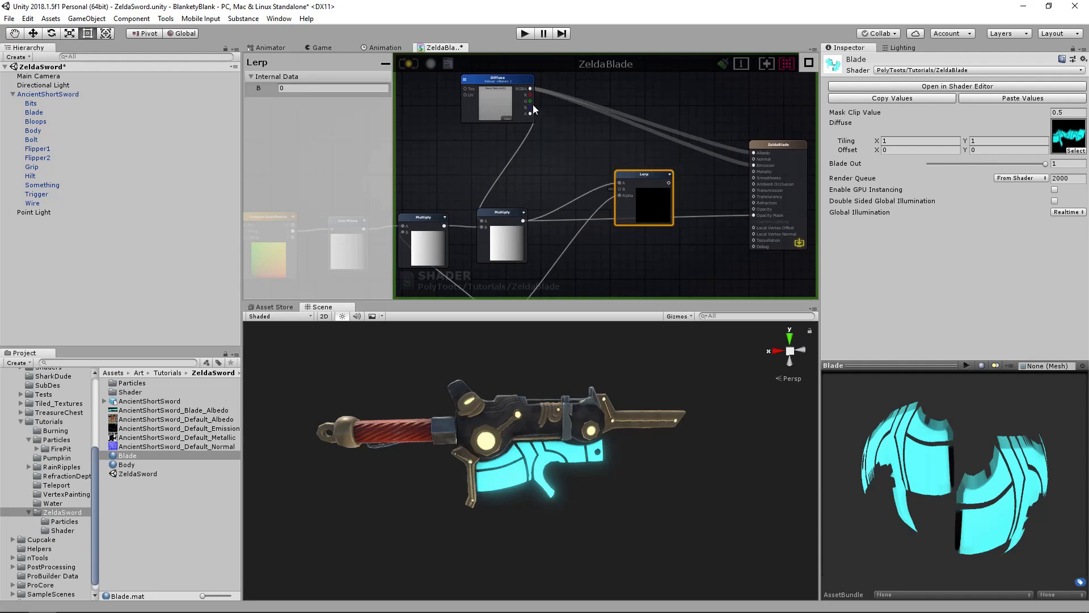
{"action": "left_click_drag", "start_coordinate": [530, 113], "coordinate": [619, 191]}
Step: Connect the Lerp output to the Opacity Mask, adjust the Diffuse and Lerp positions, and save the shader
{"action": "left_click_drag", "start_coordinate": [500, 79], "coordinate": [497, 87]}
{"action": "left_click_drag", "start_coordinate": [645, 176], "coordinate": [663, 188]}
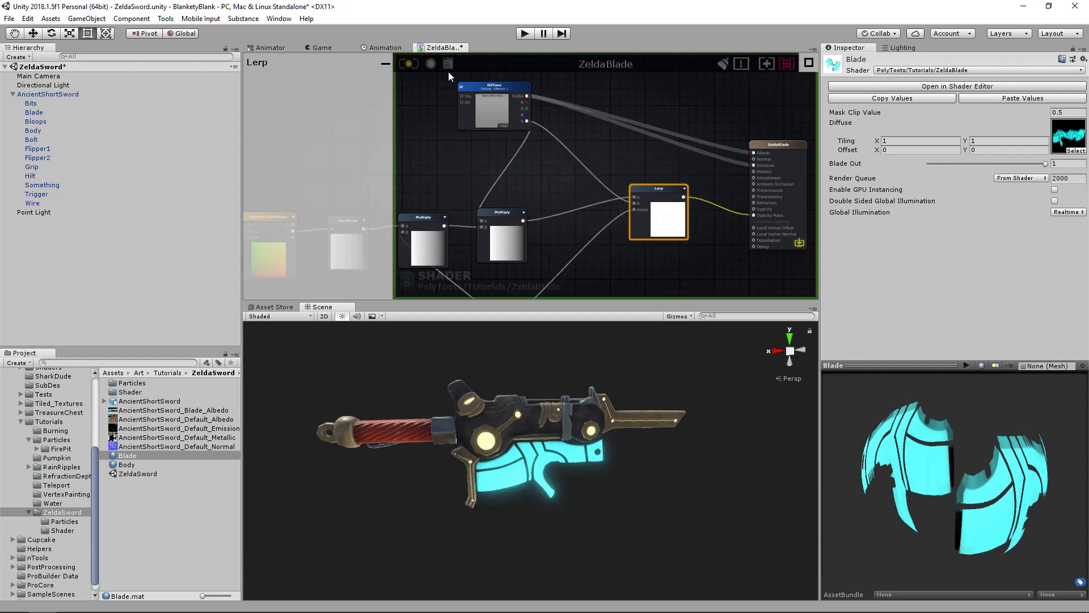
{"action": "left_click", "coordinate": [409, 64]}
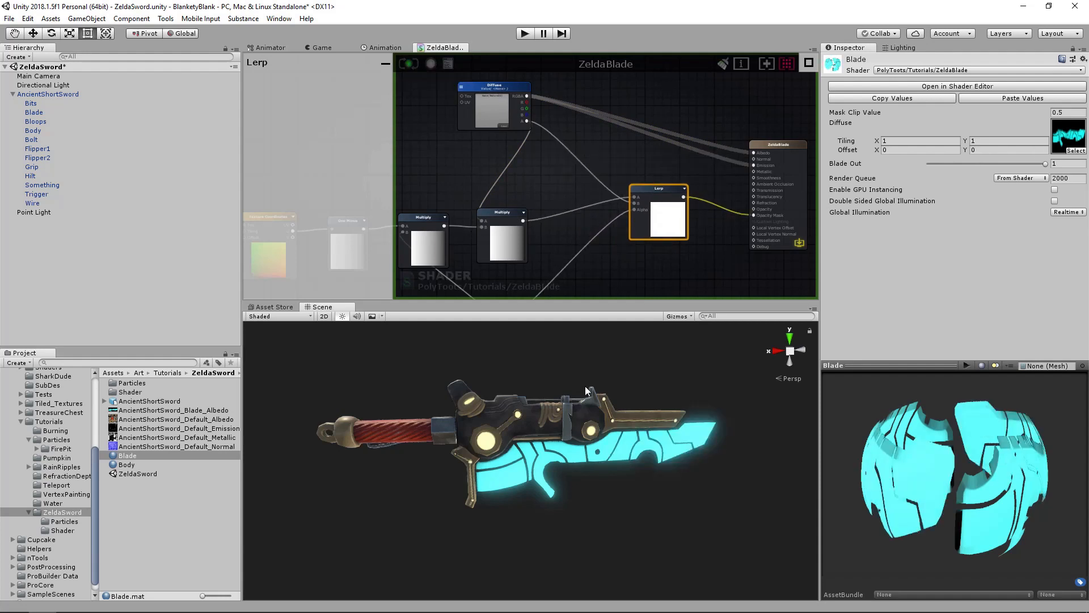
Step: Try Blade Out values of about 0.67 and 0.75 on the Blade material and check the blade from another angle
{"action": "left_click_drag", "start_coordinate": [1050, 164], "coordinate": [1007, 163]}
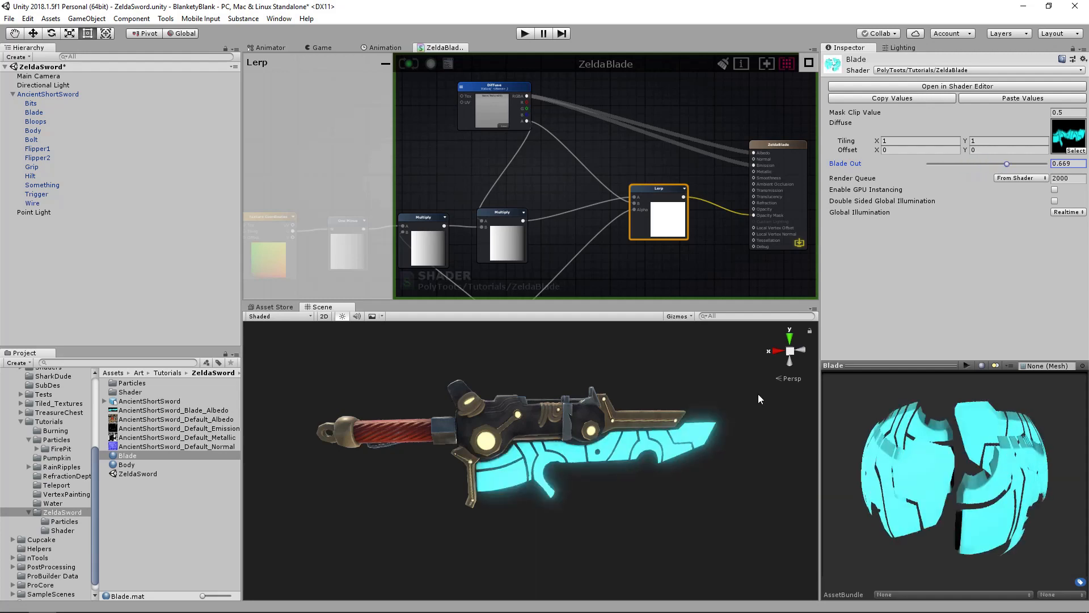
{"action": "left_click_drag", "start_coordinate": [519, 406], "coordinate": [618, 482], "text": "alt"}
{"action": "mouse_move", "coordinate": [1007, 162]}
{"action": "left_mouse_down"}
{"action": "mouse_move", "coordinate": [993, 162]}
{"action": "mouse_move", "coordinate": [1017, 163]}
{"action": "left_mouse_up"}
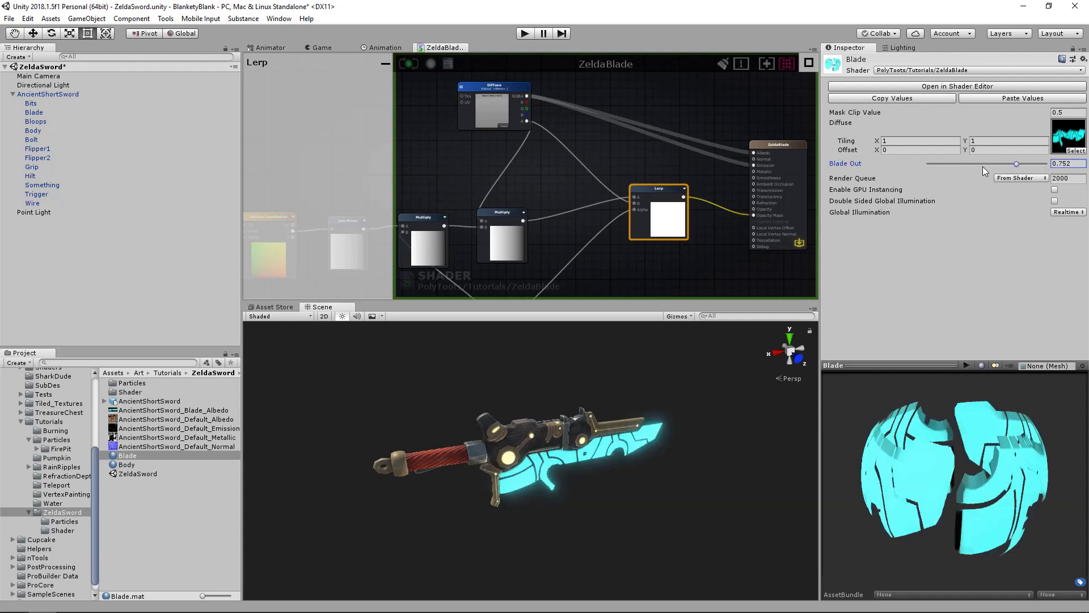
Step: Add a Divide node in the empty area between Blade Out and the Lerp
{"action": "left_click", "coordinate": [516, 272]}
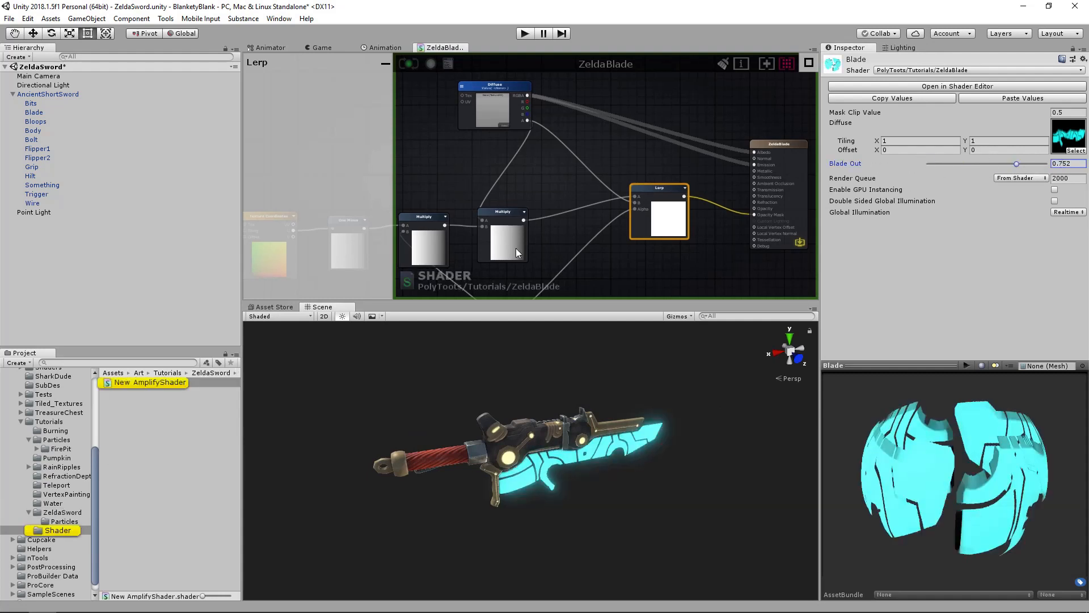
{"action": "middle_click_drag", "start_coordinate": [516, 248], "coordinate": [565, 128]}
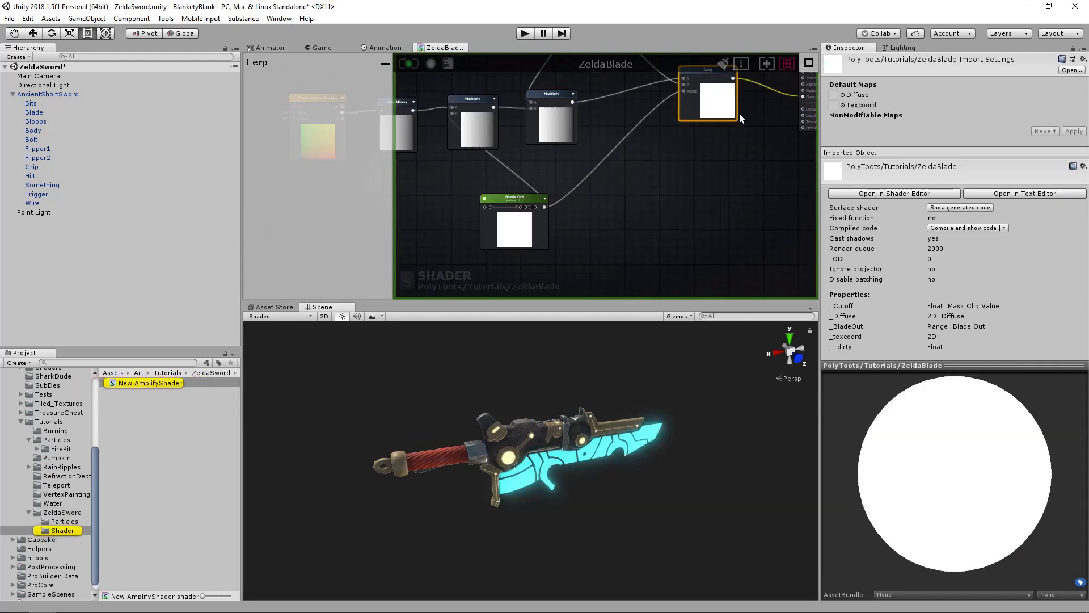
{"action": "middle_click_drag", "start_coordinate": [642, 156], "coordinate": [636, 196]}
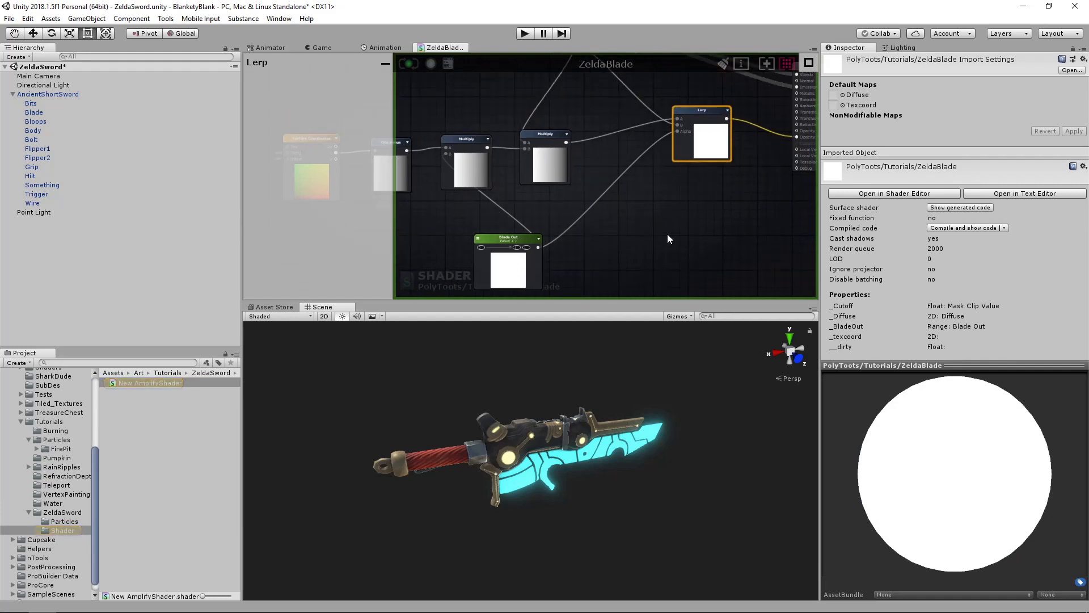
{"action": "left_click", "coordinate": [668, 233]}
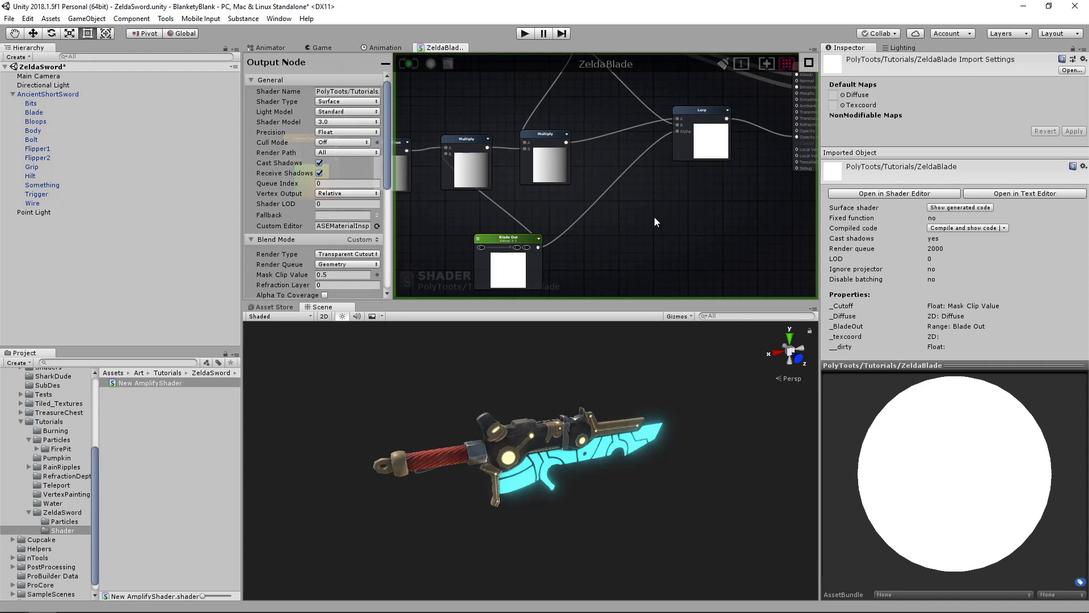
{"action": "left_click", "coordinate": [624, 204]}
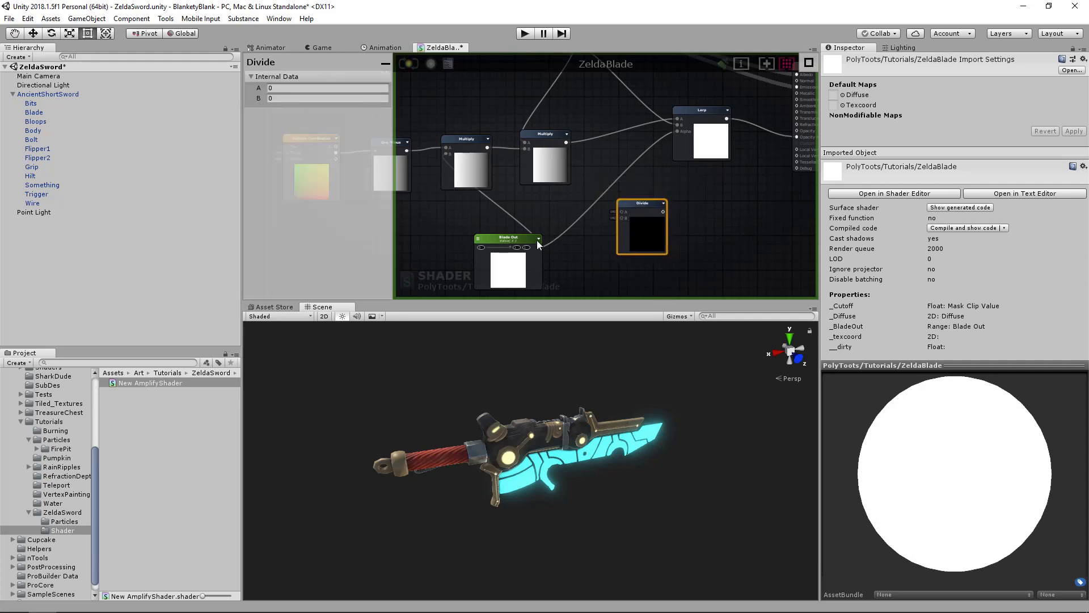
Step: Connect Blade Out to the Divide node's A input and set its B value to 2
{"action": "left_click_drag", "start_coordinate": [539, 246], "coordinate": [622, 212]}
{"action": "left_click", "coordinate": [296, 88]}
{"action": "type", "text": "2"}
{"action": "key", "text": "Return"}
Step: Connect the Divide output to the Lerp's Alpha input and save the shader
{"action": "left_click_drag", "start_coordinate": [662, 212], "coordinate": [633, 219]}
{"action": "middle_click_drag", "start_coordinate": [619, 144], "coordinate": [617, 192]}
{"action": "scroll", "coordinate": [617, 192], "scroll_direction": "down", "scroll_amount": 1}
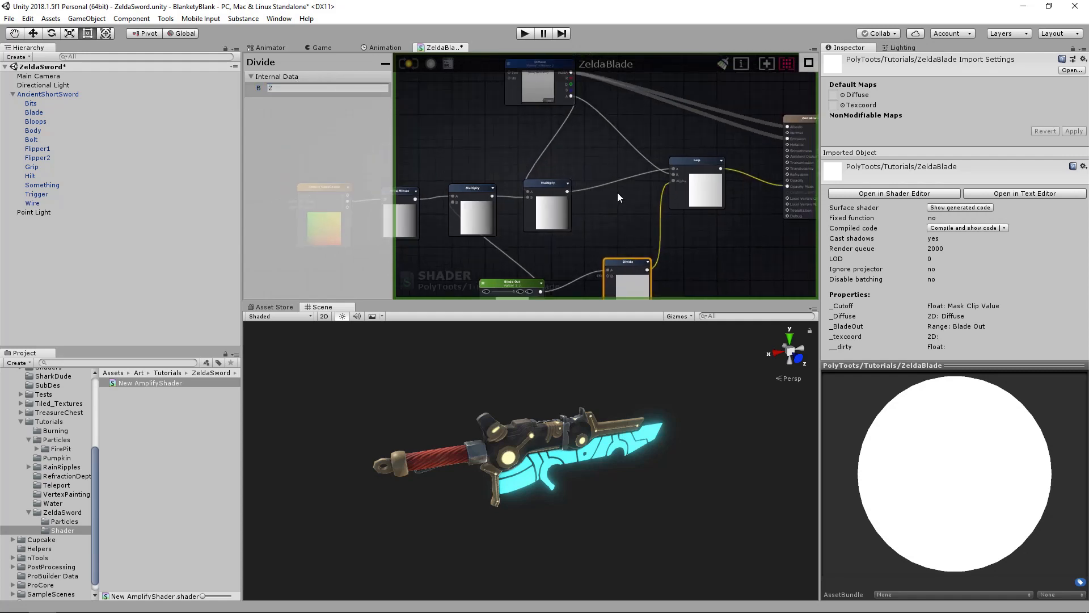
{"action": "scroll", "coordinate": [617, 192], "scroll_direction": "down", "scroll_amount": 1}
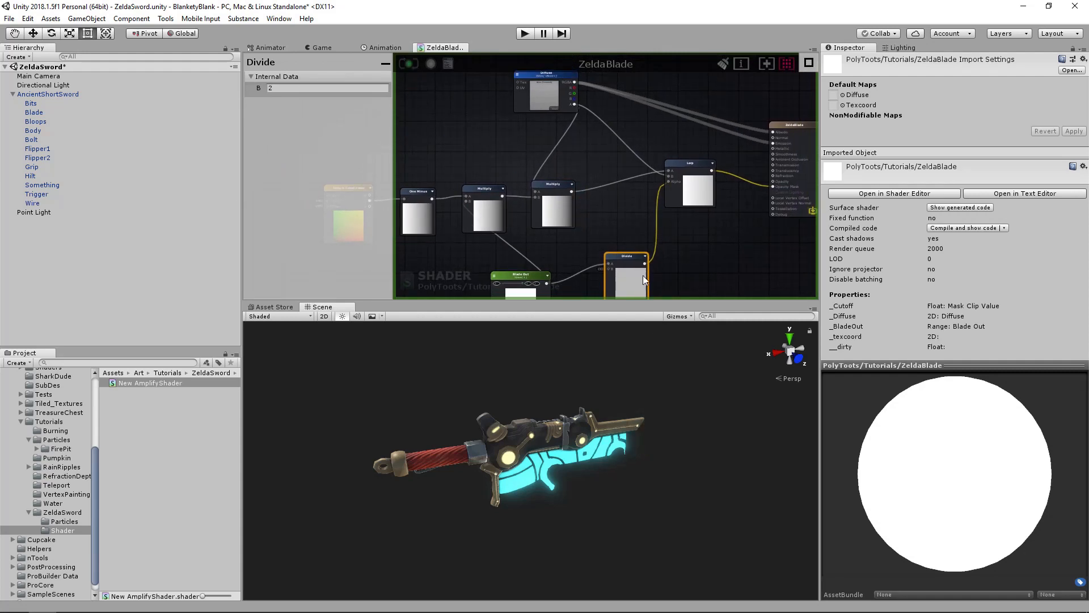
Step: Select the Blade mesh in the scene and raise its material's Blade Out to 1
{"action": "left_click", "coordinate": [584, 457]}
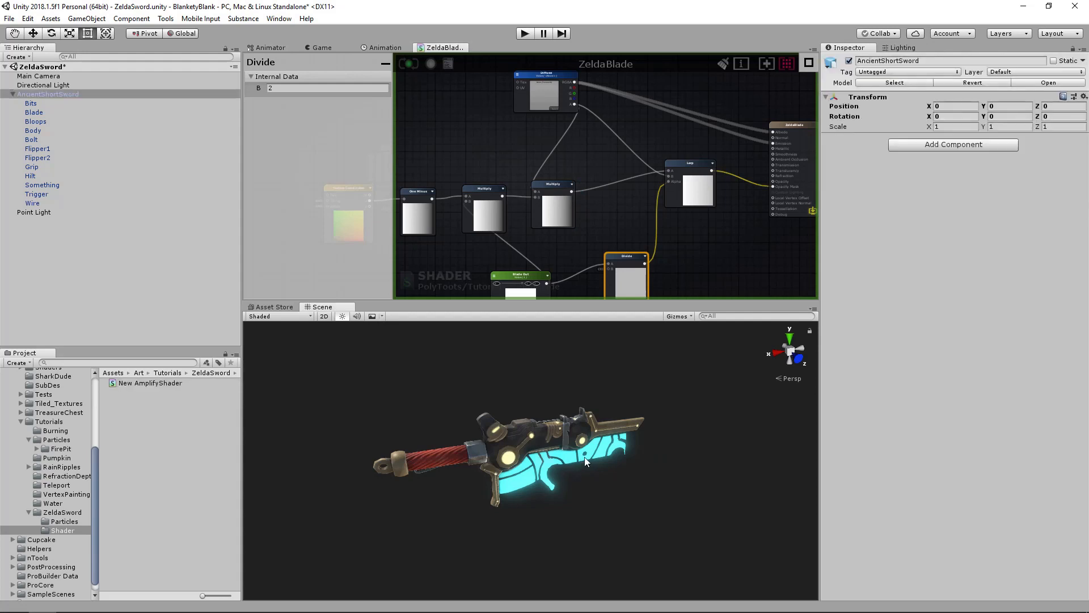
{"action": "left_click", "coordinate": [584, 457]}
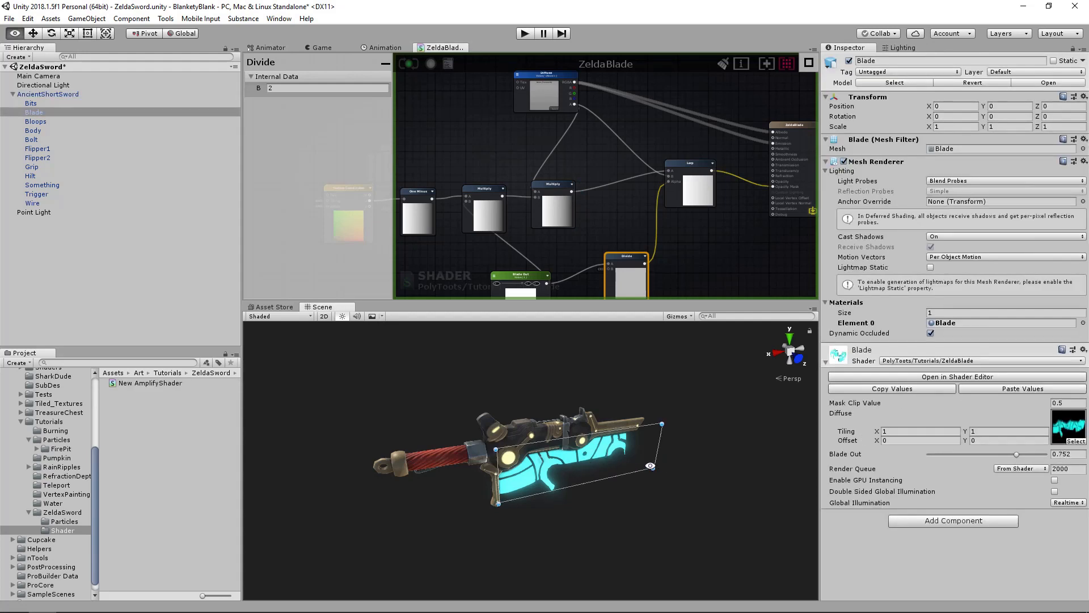
{"action": "left_click_drag", "start_coordinate": [597, 455], "coordinate": [534, 456], "text": "alt"}
{"action": "left_click_drag", "start_coordinate": [1019, 454], "coordinate": [1072, 455]}
{"action": "middle_click_drag", "start_coordinate": [669, 223], "coordinate": [653, 204]}
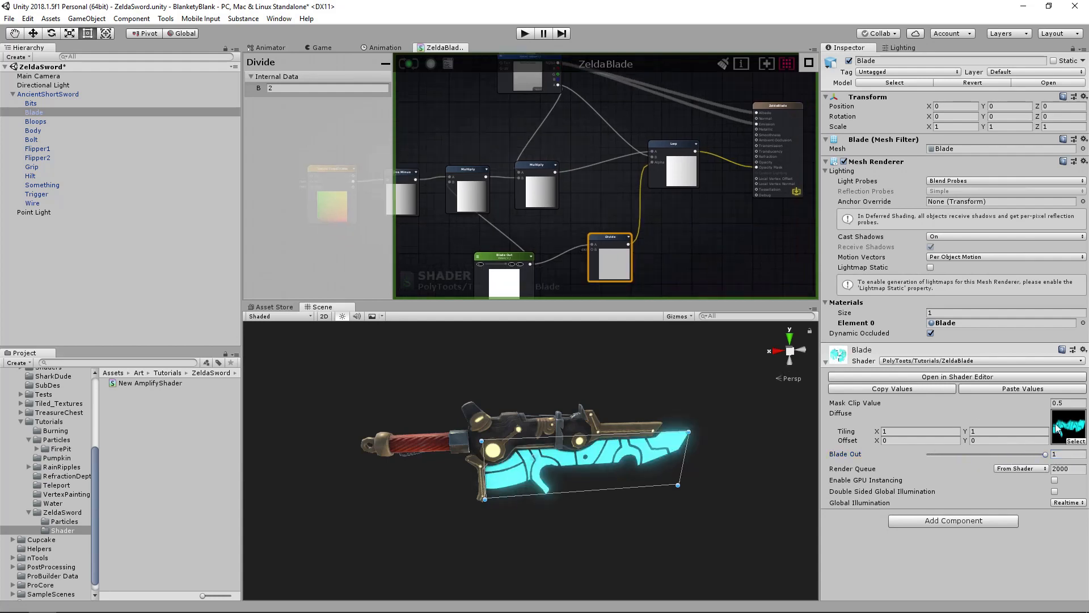
{"action": "mouse_move", "coordinate": [1046, 454]}
{"action": "left_mouse_down"}
{"action": "mouse_move", "coordinate": [920, 453]}
{"action": "mouse_move", "coordinate": [1045, 453]}
{"action": "left_mouse_up"}
{"action": "left_click", "coordinate": [730, 226]}
{"action": "scroll", "coordinate": [730, 226], "scroll_direction": "down", "scroll_amount": 3}
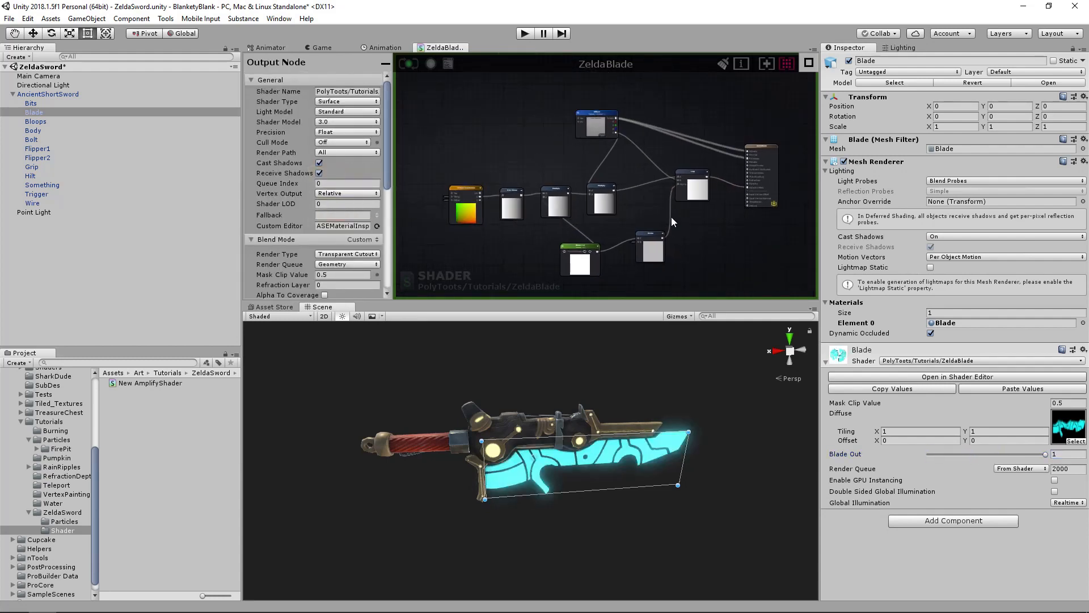
{"action": "left_click", "coordinate": [691, 395]}
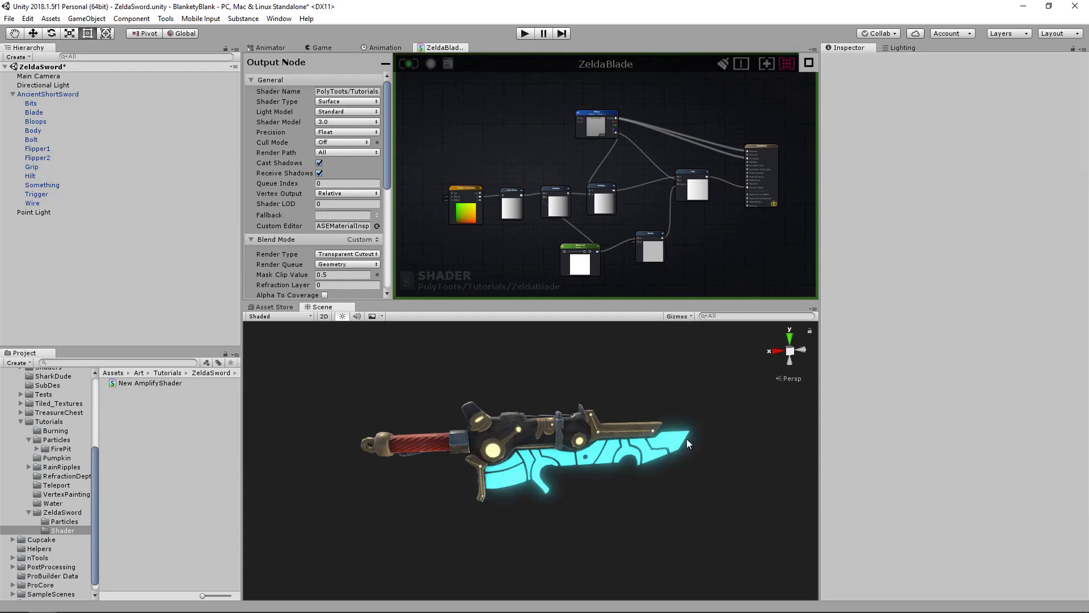
{"action": "left_click", "coordinate": [649, 451]}
{"action": "left_click", "coordinate": [601, 457]}
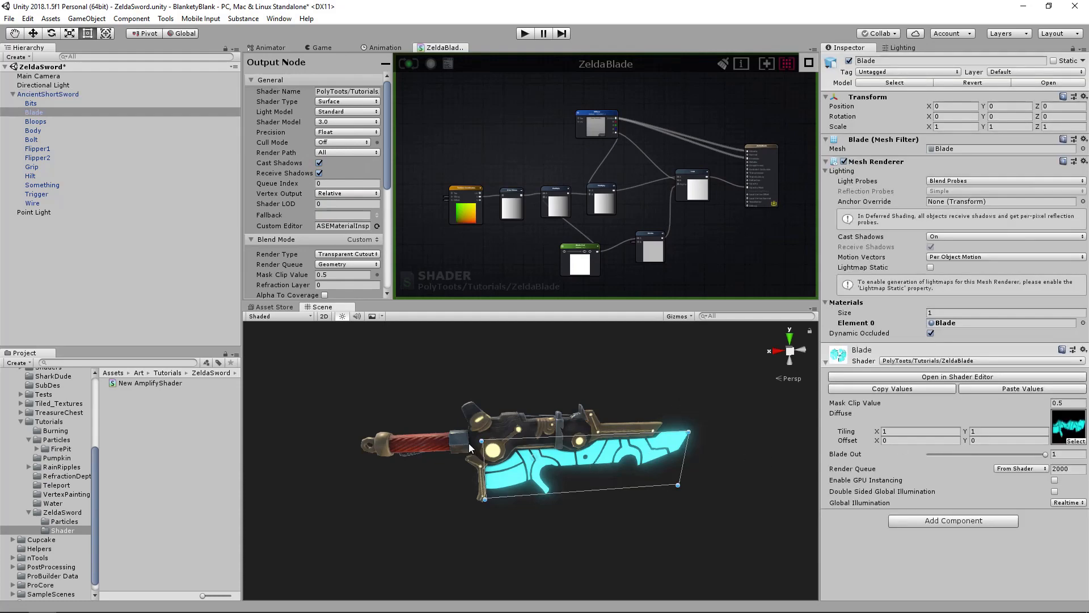
Step: Rename the New AmplifyShader asset to BladeShader
{"action": "left_click", "coordinate": [161, 383]}
{"action": "left_click", "coordinate": [164, 383]}
{"action": "type", "text": "BladeShader"}
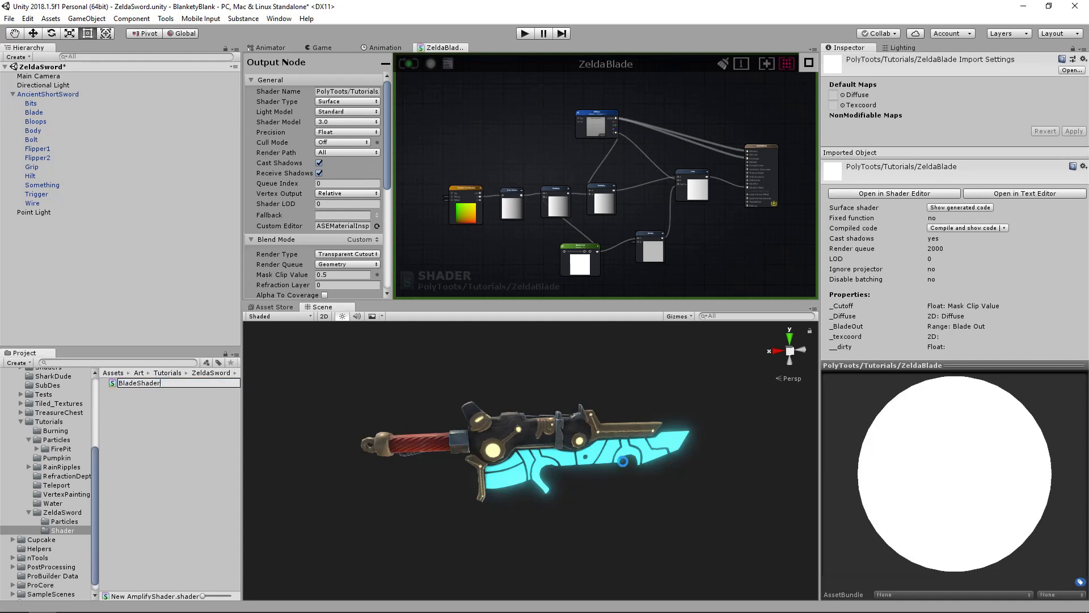
{"action": "left_click", "coordinate": [619, 458]}
Step: Open the ZeldaSword project folder and show the Game view above the scene, with the sword framed from the side
{"action": "left_click", "coordinate": [61, 523]}
{"action": "left_click", "coordinate": [62, 512]}
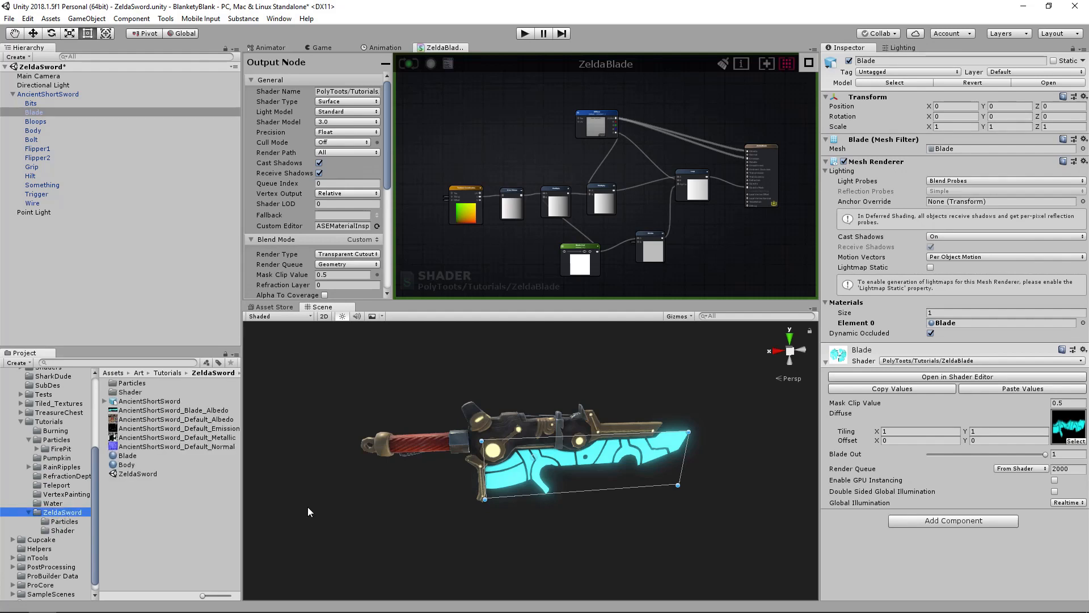
{"action": "left_click_drag", "start_coordinate": [570, 530], "coordinate": [536, 529], "text": "alt"}
{"action": "scroll", "coordinate": [536, 529], "scroll_direction": "up", "scroll_amount": 2, "text": "alt"}
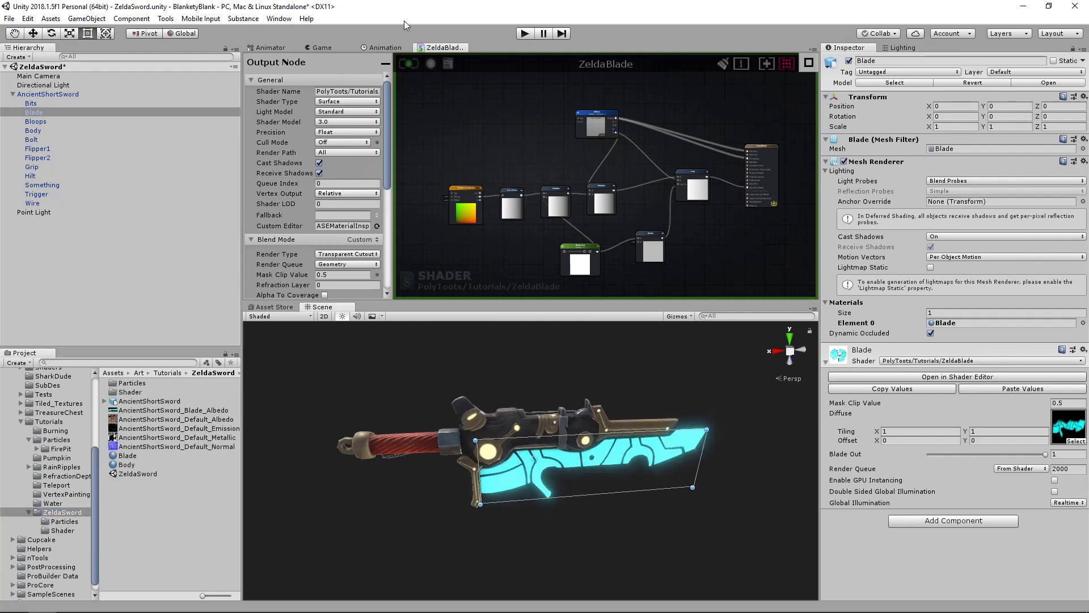
{"action": "left_click", "coordinate": [322, 47]}
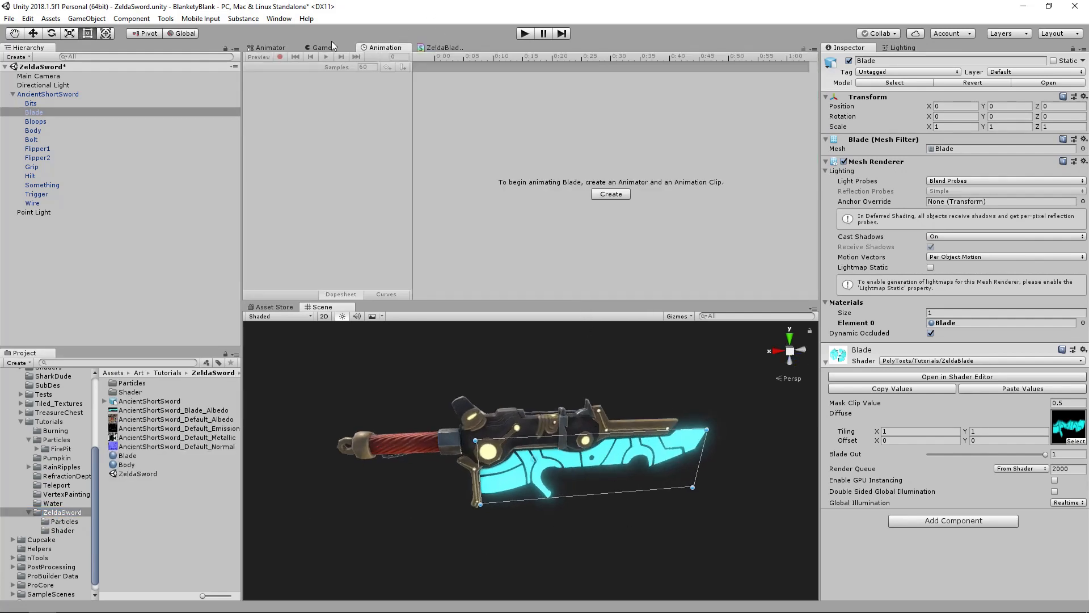
{"action": "left_click", "coordinate": [626, 411]}
{"action": "left_click_drag", "start_coordinate": [619, 456], "coordinate": [601, 422], "text": "alt"}
{"action": "scroll", "coordinate": [612, 437], "scroll_direction": "up", "scroll_amount": 2, "text": "alt"}
Step: Select the Blade material and sweep Blade Out from 0 to 1 to check the reveal in both views
{"action": "left_click", "coordinate": [137, 456]}
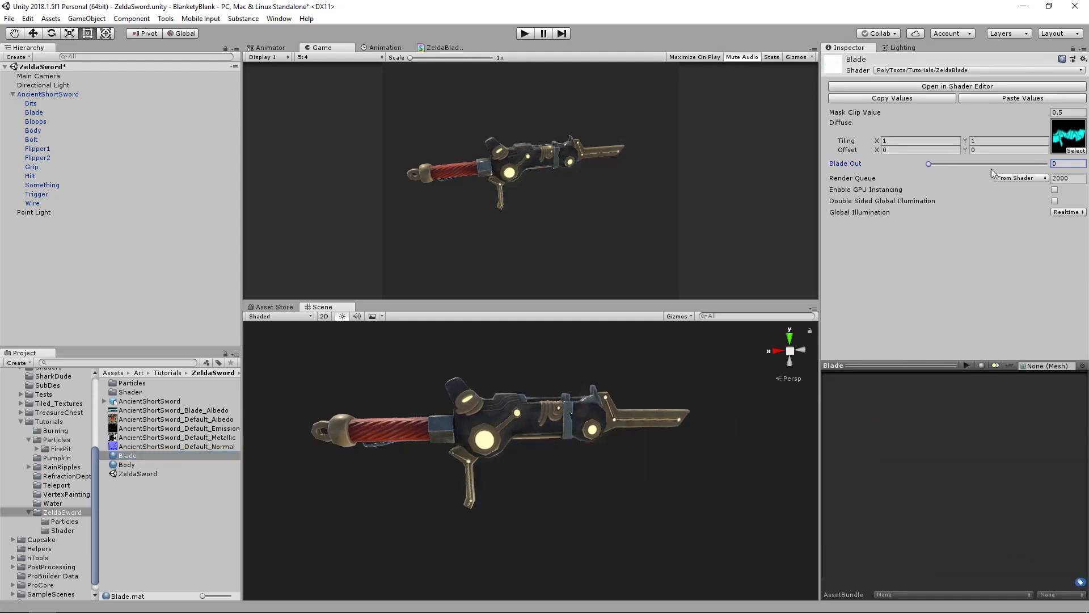
{"action": "left_click_drag", "start_coordinate": [945, 172], "coordinate": [1088, 174]}
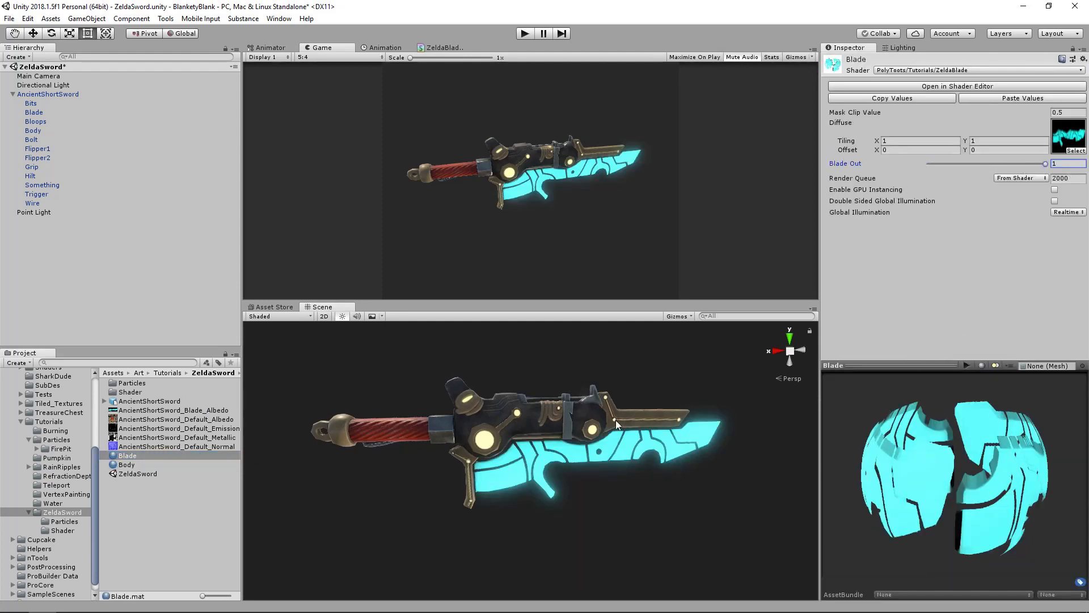
{"action": "right_click_drag", "start_coordinate": [583, 422], "coordinate": [562, 426], "text": "alt"}
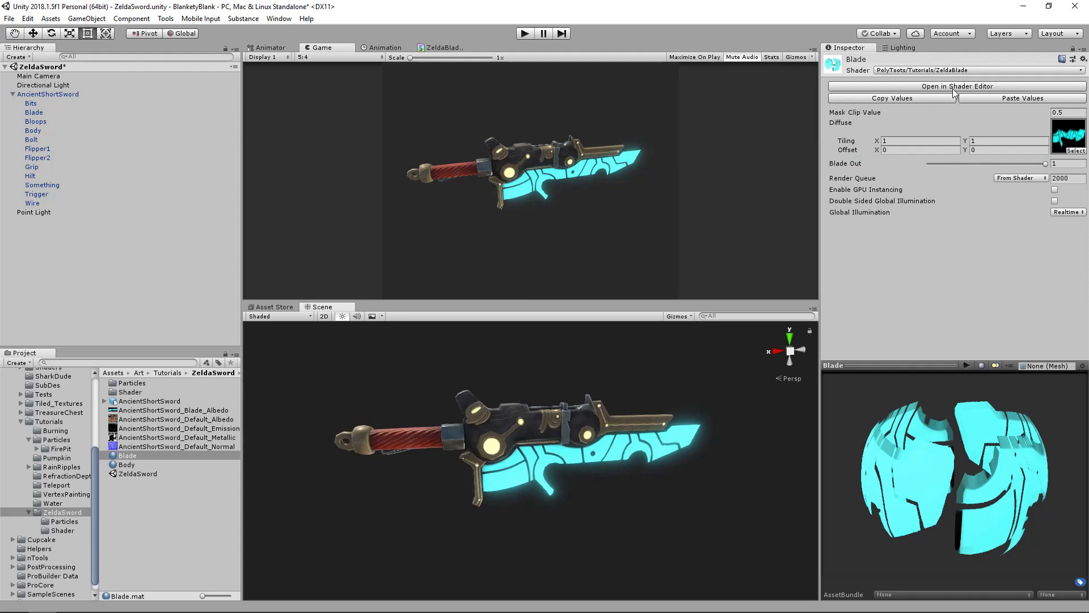
Step: Open the Blade material's shader in the shader editor and move the Diffuse node farther from the output node
{"action": "left_click", "coordinate": [952, 88]}
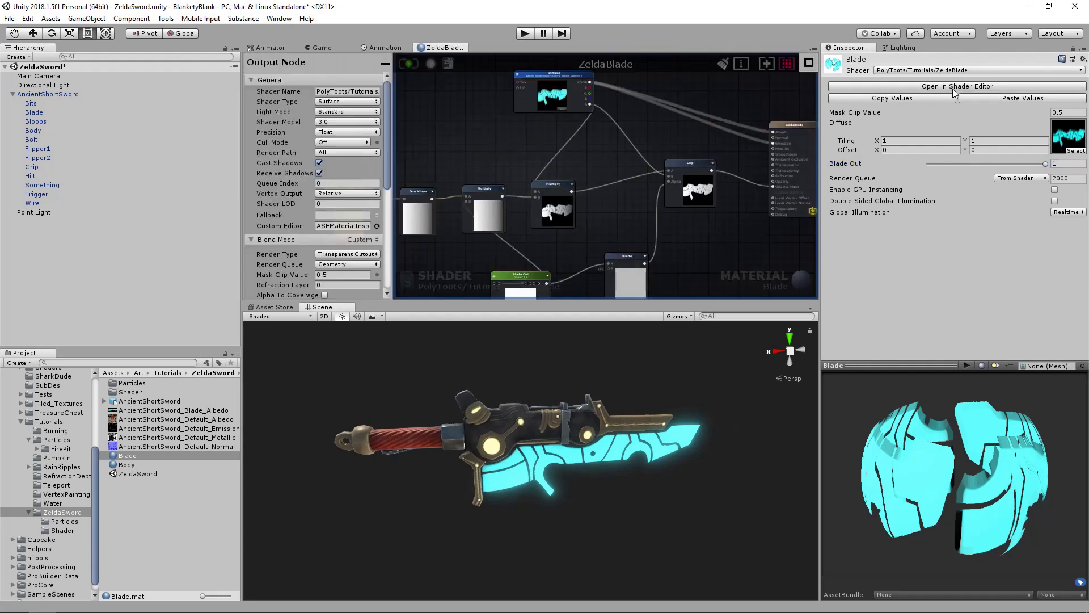
{"action": "left_click", "coordinate": [550, 137]}
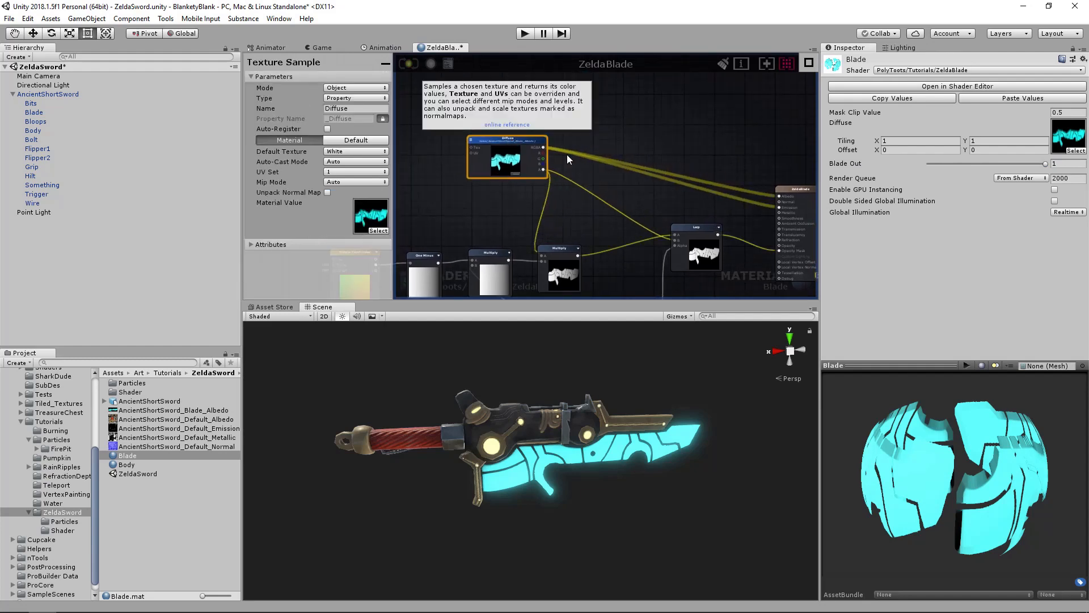
{"action": "scroll", "coordinate": [609, 167], "scroll_direction": "up", "scroll_amount": 2}
{"action": "left_click", "coordinate": [626, 201]}
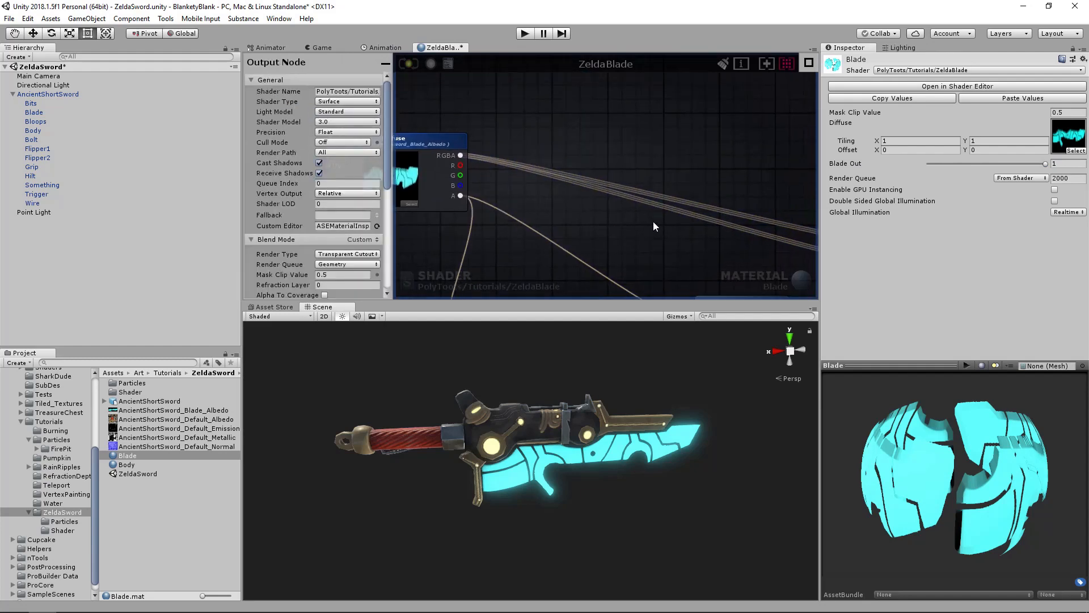
{"action": "right_click_drag", "start_coordinate": [639, 225], "coordinate": [622, 213]}
{"action": "right_click_drag", "start_coordinate": [714, 237], "coordinate": [561, 191]}
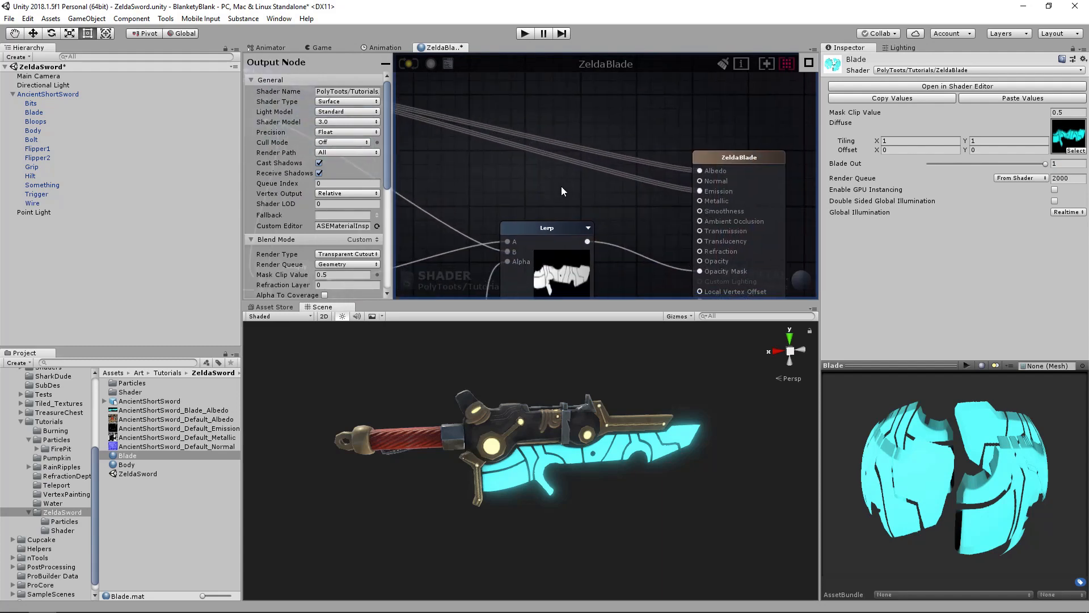
{"action": "scroll", "coordinate": [550, 169], "scroll_direction": "down", "scroll_amount": 3}
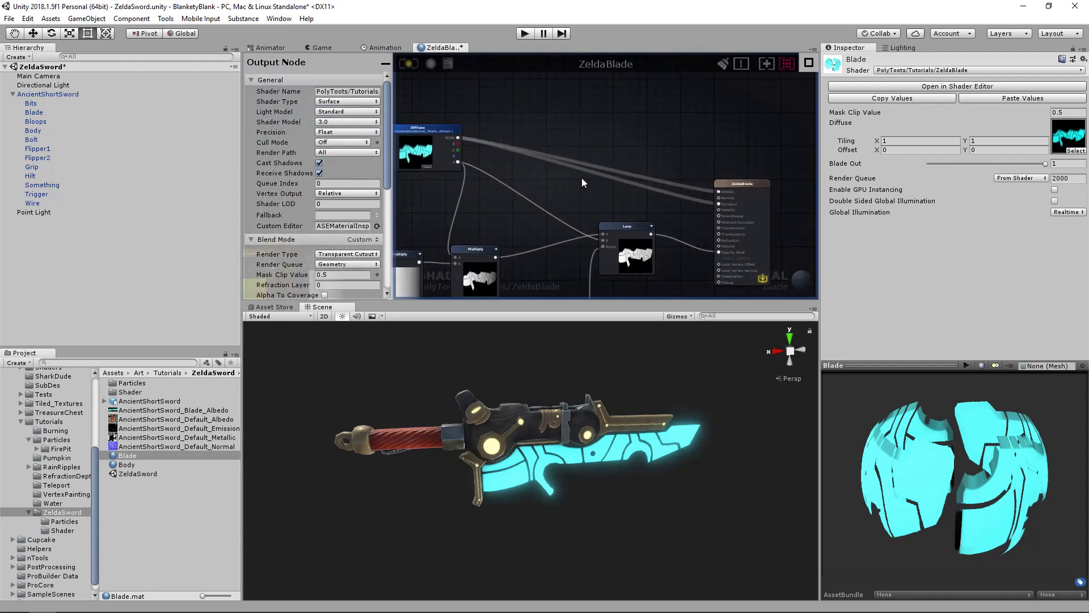
Step: Add a Multiply node between the Diffuse node and the output node, just above the Lerp
{"action": "scroll", "coordinate": [591, 179], "scroll_direction": "up", "scroll_amount": 2}
{"action": "right_click_drag", "start_coordinate": [591, 178], "coordinate": [635, 176]}
{"action": "key", "text": "m"}
{"action": "left_click", "coordinate": [602, 189]}
{"action": "left_click", "coordinate": [623, 189]}
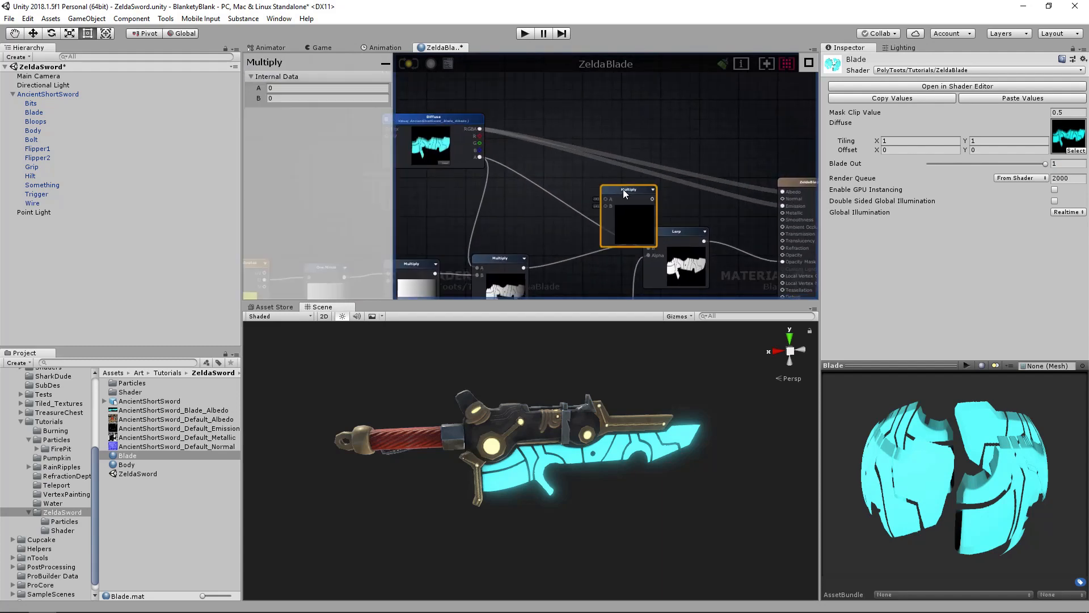
Step: Place the new Multiply node above the Lerp and route the Diffuse color through it into the shader's Emission input
{"action": "mouse_move", "coordinate": [624, 189]}
{"action": "left_mouse_down"}
{"action": "mouse_move", "coordinate": [658, 175]}
{"action": "mouse_move", "coordinate": [641, 177]}
{"action": "left_mouse_up"}
{"action": "scroll", "coordinate": [577, 150], "scroll_direction": "down", "scroll_amount": 1}
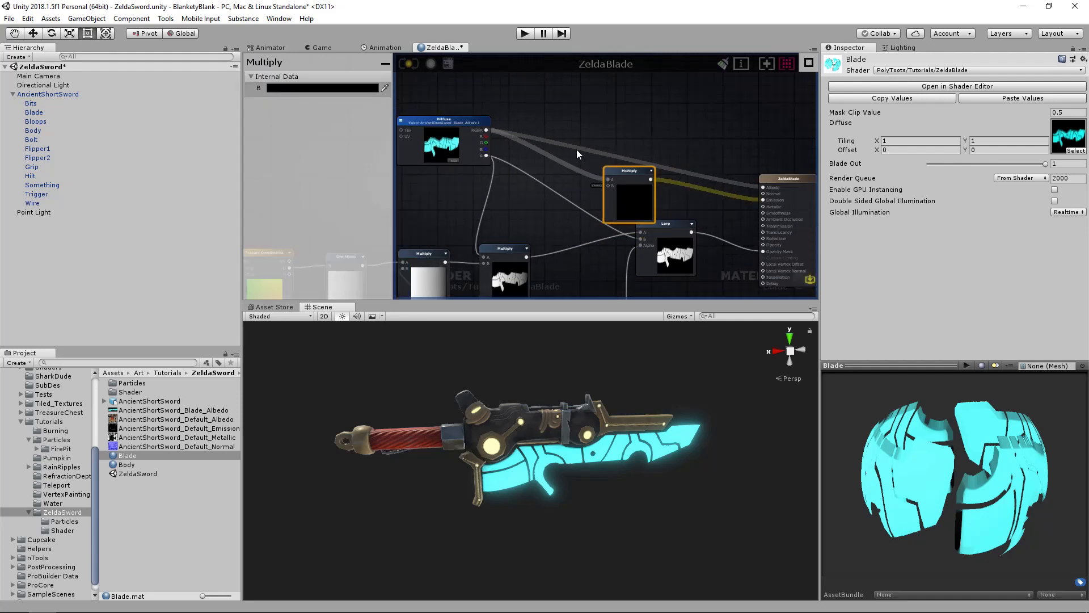
{"action": "scroll", "coordinate": [577, 150], "scroll_direction": "down", "scroll_amount": 1}
Step: Add a wire node on the Diffuse-to-Albedo connection, arch it above the Multiply node, and spread the surrounding nodes apart
{"action": "middle_click_drag", "start_coordinate": [577, 150], "coordinate": [598, 190]}
{"action": "double_click", "coordinate": [627, 192]}
{"action": "left_click_drag", "start_coordinate": [626, 190], "coordinate": [701, 131]}
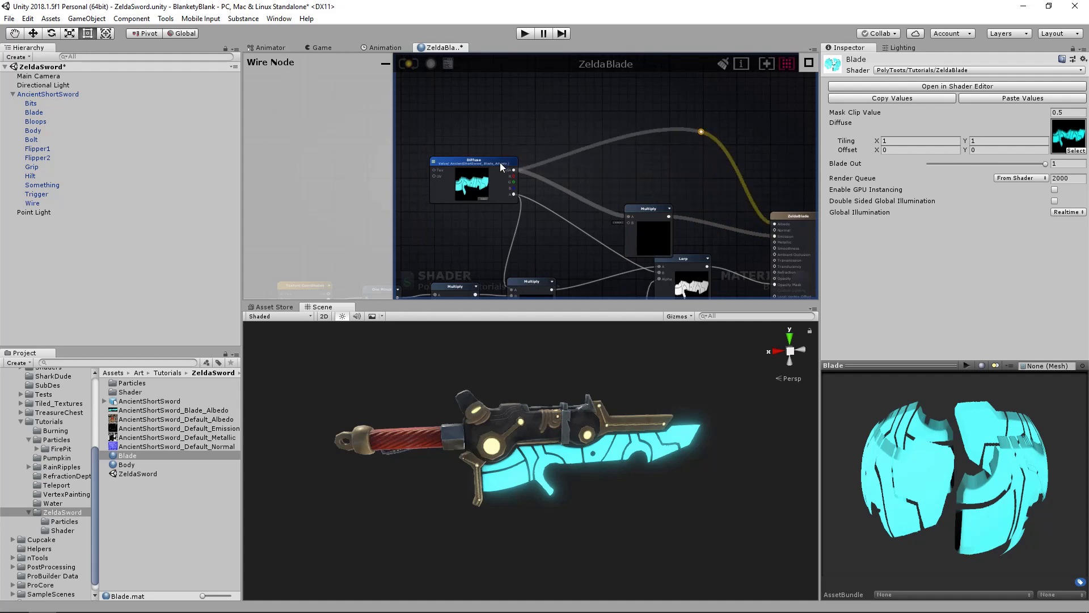
{"action": "left_click_drag", "start_coordinate": [499, 162], "coordinate": [476, 143]}
{"action": "mouse_move", "coordinate": [702, 134]}
{"action": "left_mouse_down"}
{"action": "mouse_move", "coordinate": [694, 121]}
{"action": "mouse_move", "coordinate": [714, 130]}
{"action": "left_mouse_up"}
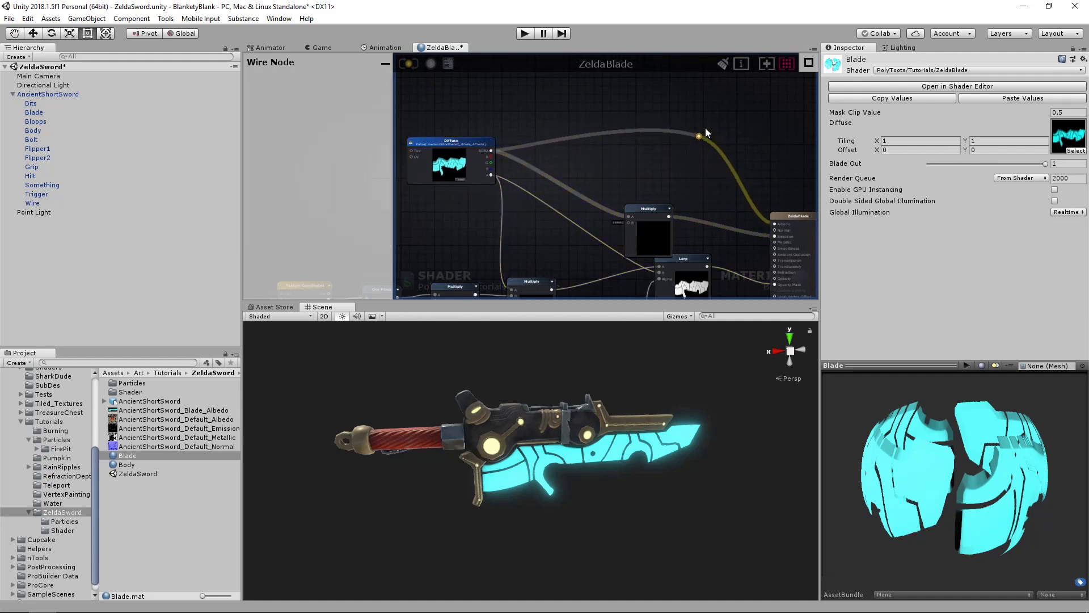
{"action": "left_click_drag", "start_coordinate": [643, 207], "coordinate": [662, 186]}
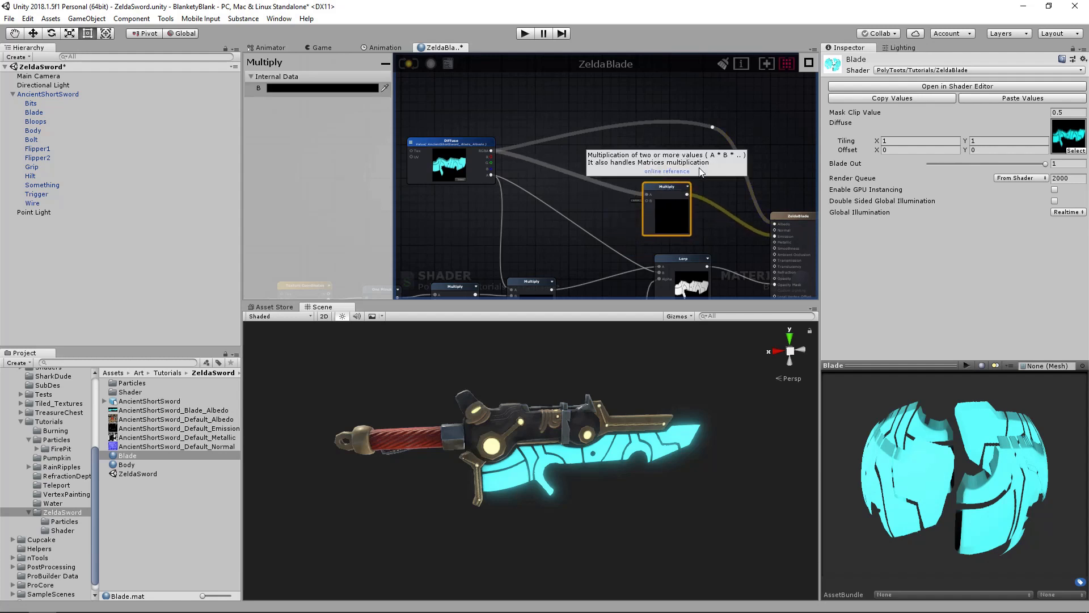
{"action": "left_click_drag", "start_coordinate": [713, 128], "coordinate": [722, 123]}
{"action": "middle_click_drag", "start_coordinate": [600, 237], "coordinate": [658, 222]}
{"action": "left_click_drag", "start_coordinate": [522, 129], "coordinate": [513, 135]}
Step: Add a Float node beside the Multiply, make it a Property named Emission Power, and set its material value to 1
{"action": "scroll", "coordinate": [692, 179], "scroll_direction": "up", "scroll_amount": 2}
{"action": "left_click", "coordinate": [619, 203]}
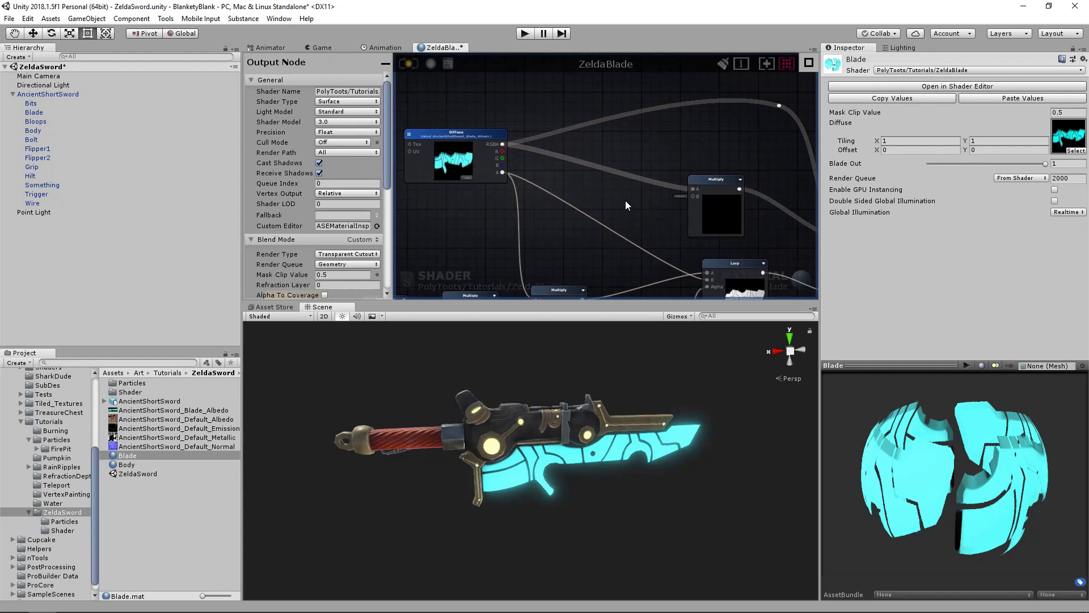
{"action": "left_click", "coordinate": [625, 200]}
{"action": "left_click", "coordinate": [350, 88]}
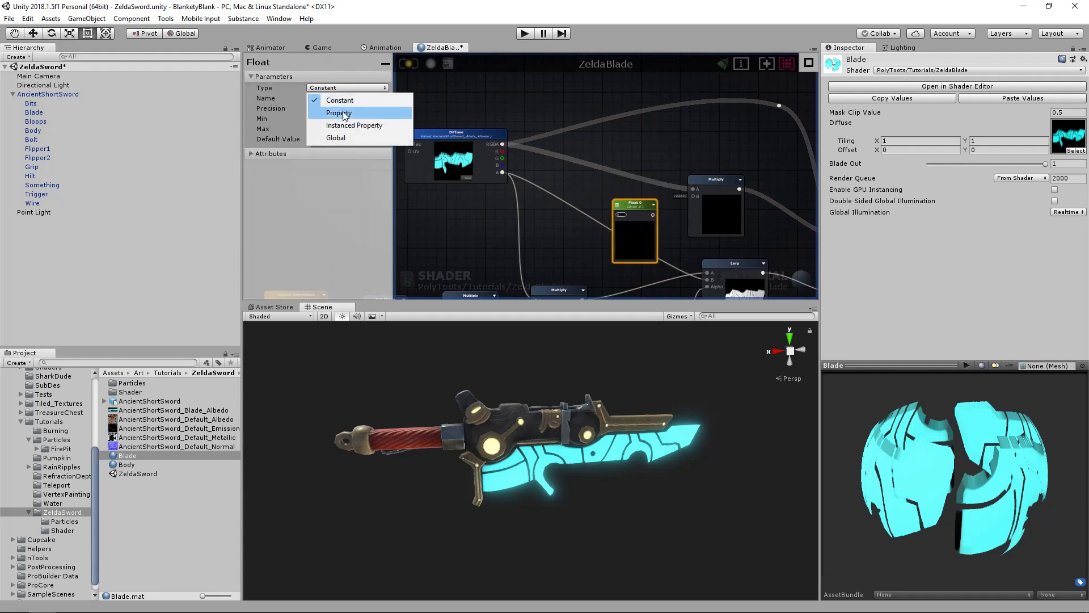
{"action": "left_click", "coordinate": [340, 112]}
{"action": "left_click", "coordinate": [340, 98]}
{"action": "type", "text": "Emission Power"}
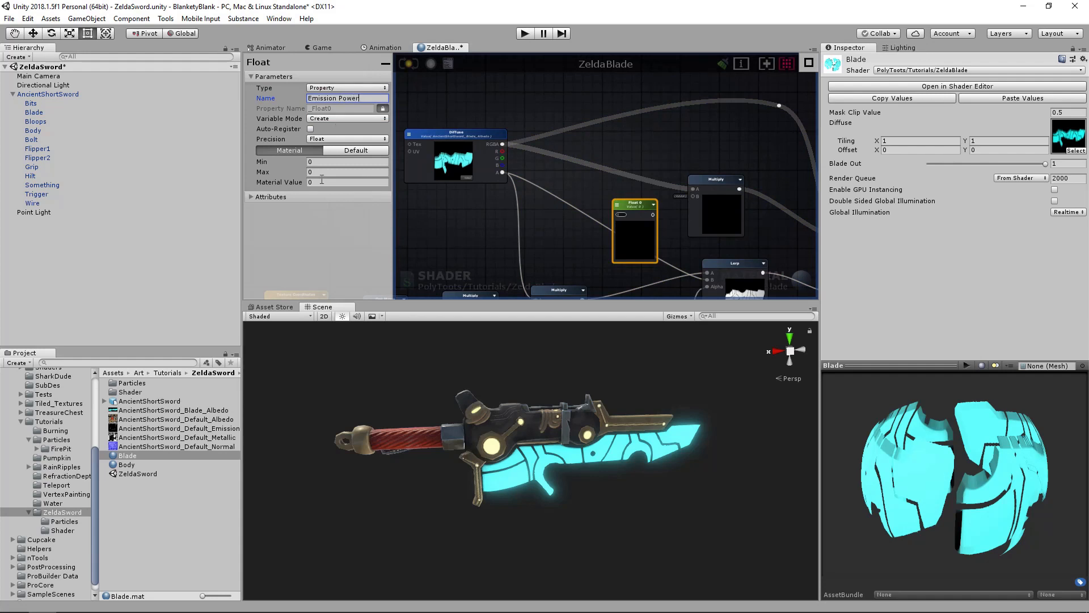
{"action": "left_click", "coordinate": [327, 172]}
{"action": "left_click", "coordinate": [323, 181]}
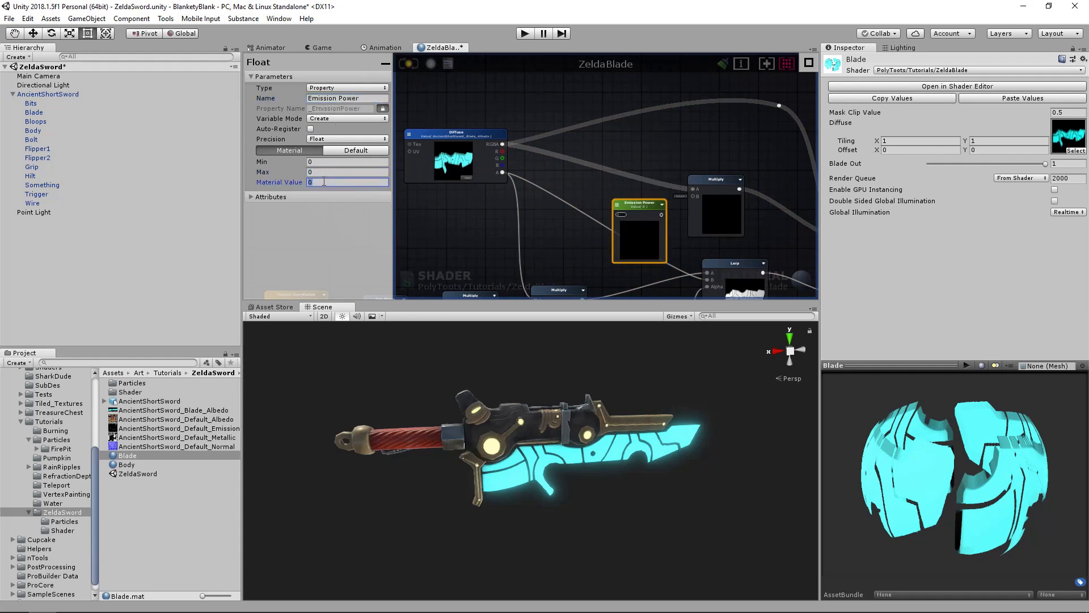
{"action": "type", "text": "1"}
{"action": "key", "text": "Return"}
Step: Connect Emission Power to the second input of the emission Multiply node and update the shader
{"action": "left_click_drag", "start_coordinate": [695, 197], "coordinate": [632, 206]}
{"action": "middle_click_drag", "start_coordinate": [657, 225], "coordinate": [591, 230]}
{"action": "left_click", "coordinate": [411, 64]}
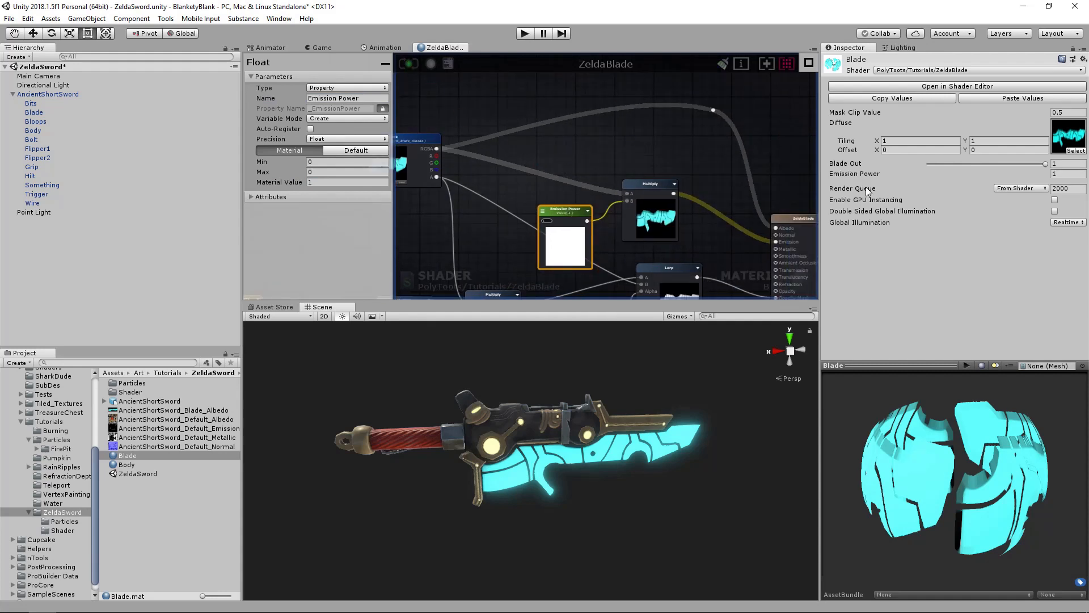
Step: Vary the Blade material's Emission Power to check the glow, return it to 1, and inspect the sword in the scene
{"action": "left_click_drag", "start_coordinate": [978, 177], "coordinate": [1032, 177]}
{"action": "type", "text": "1"}
{"action": "key", "text": "Tab"}
{"action": "mouse_move", "coordinate": [588, 486]}
{"action": "left_mouse_down", "text": "alt"}
{"action": "mouse_move", "coordinate": [629, 508]}
{"action": "mouse_move", "coordinate": [586, 464]}
{"action": "left_mouse_up", "text": "alt"}
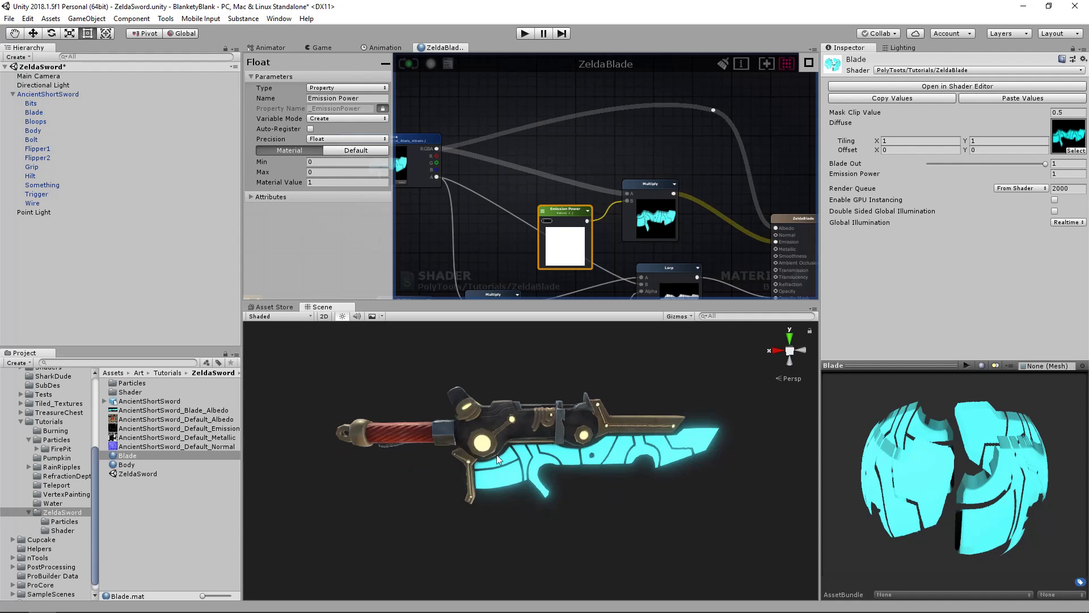
{"action": "mouse_move", "coordinate": [496, 455]}
{"action": "left_mouse_down", "text": "alt"}
{"action": "mouse_move", "coordinate": [510, 458]}
{"action": "mouse_move", "coordinate": [489, 451]}
{"action": "left_mouse_up", "text": "alt"}
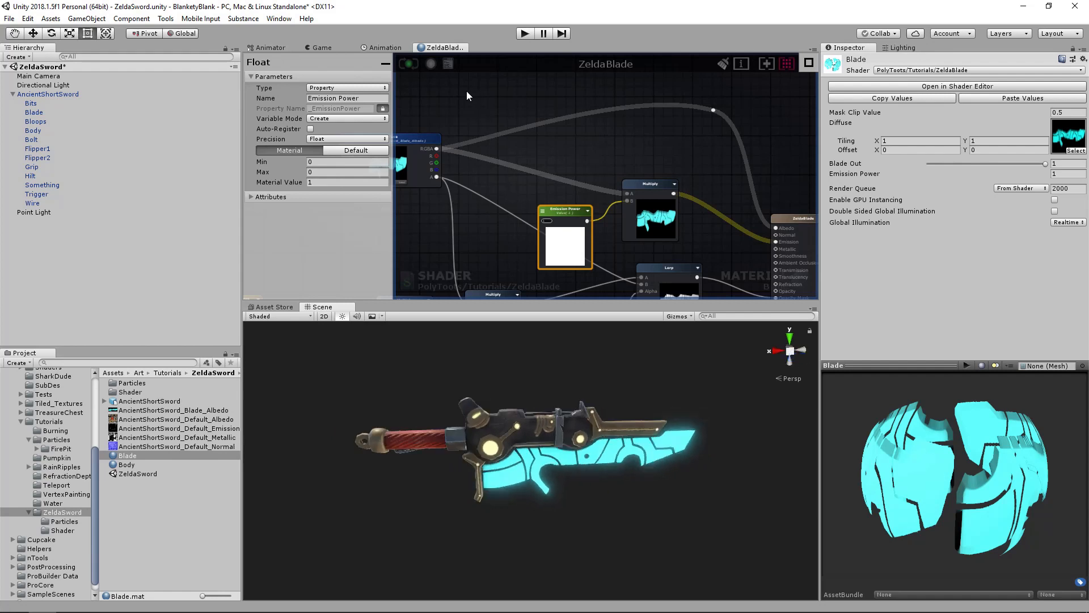
Step: Close the shader editor so the Game view shows again, and make the Scene view slightly taller
{"action": "right_click", "coordinate": [438, 50]}
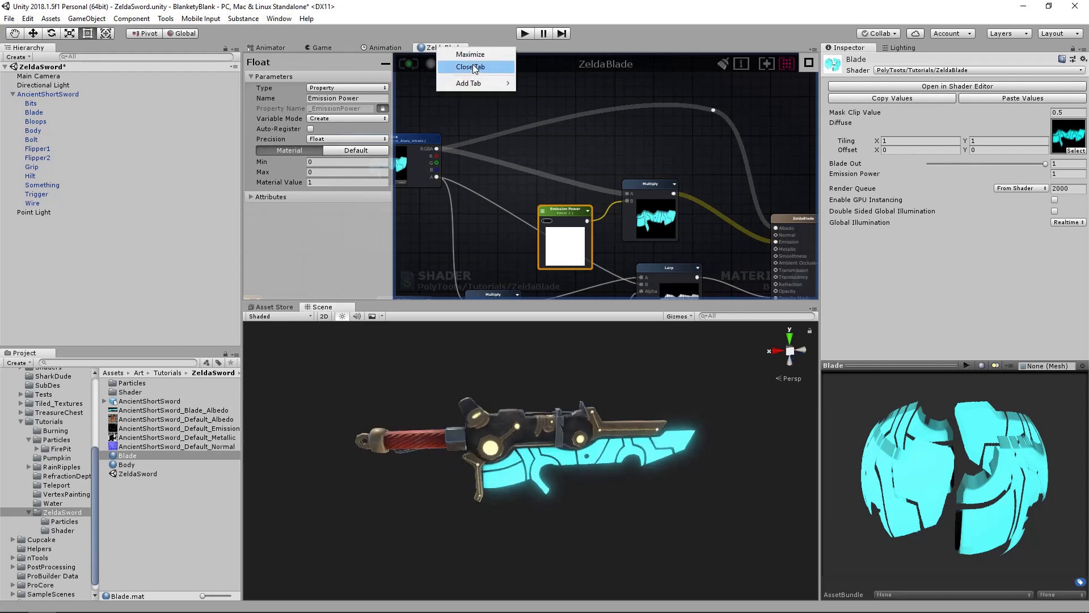
{"action": "left_click", "coordinate": [472, 64]}
{"action": "mouse_move", "coordinate": [526, 301]}
{"action": "left_mouse_down"}
{"action": "mouse_move", "coordinate": [519, 285]}
{"action": "mouse_move", "coordinate": [514, 297]}
{"action": "left_mouse_up"}
{"action": "left_click_drag", "start_coordinate": [565, 438], "coordinate": [567, 436], "text": "alt"}
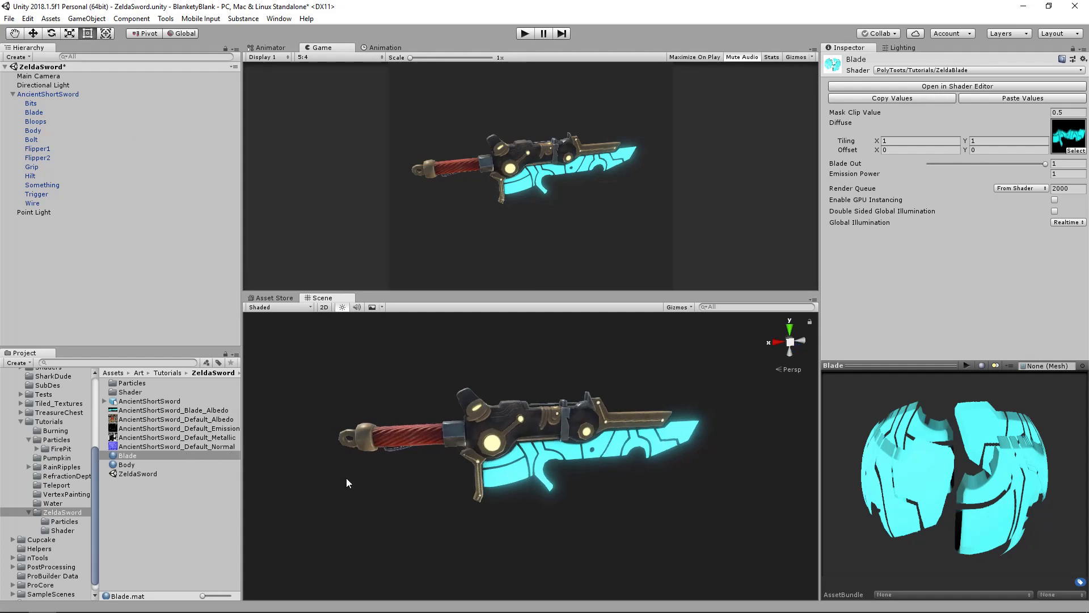
{"action": "left_click_drag", "start_coordinate": [635, 421], "coordinate": [647, 423], "text": "alt"}
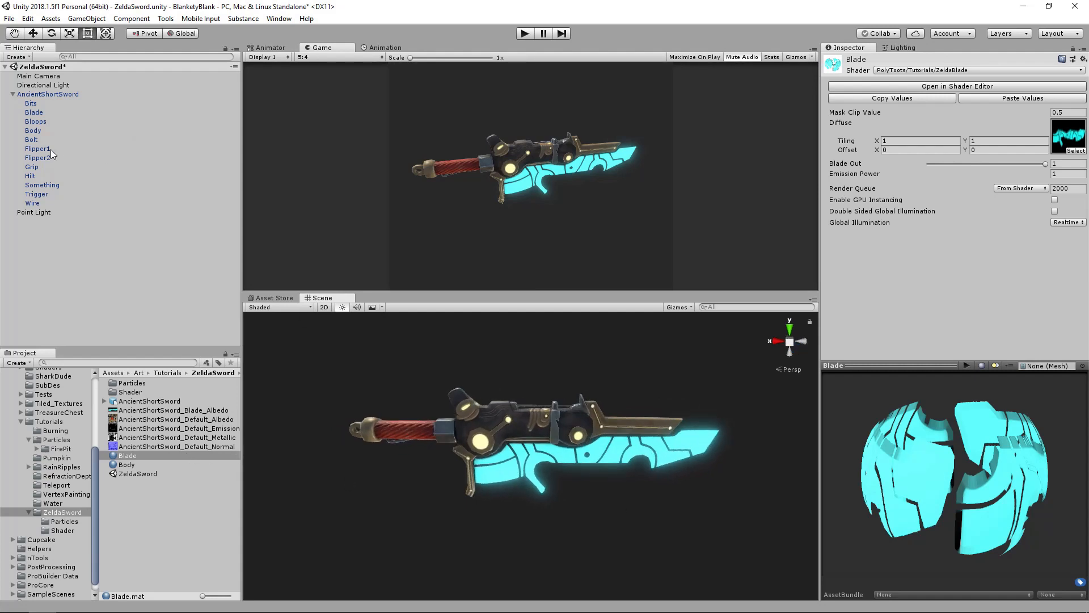
Step: Try rotating Flipper1 about its own pivot, undo the rotation, and look the sword over
{"action": "left_click", "coordinate": [37, 148]}
{"action": "key", "text": "e"}
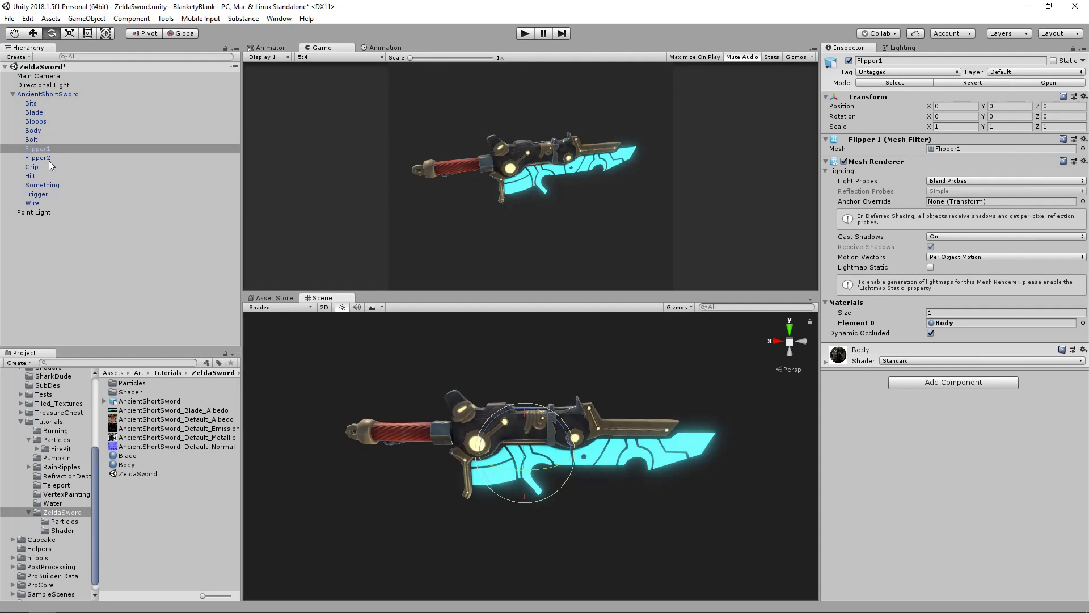
{"action": "scroll", "coordinate": [475, 382], "scroll_direction": "up", "scroll_amount": 2}
{"action": "left_click_drag", "start_coordinate": [543, 411], "coordinate": [469, 400]}
{"action": "key", "text": "ctrl+z"}
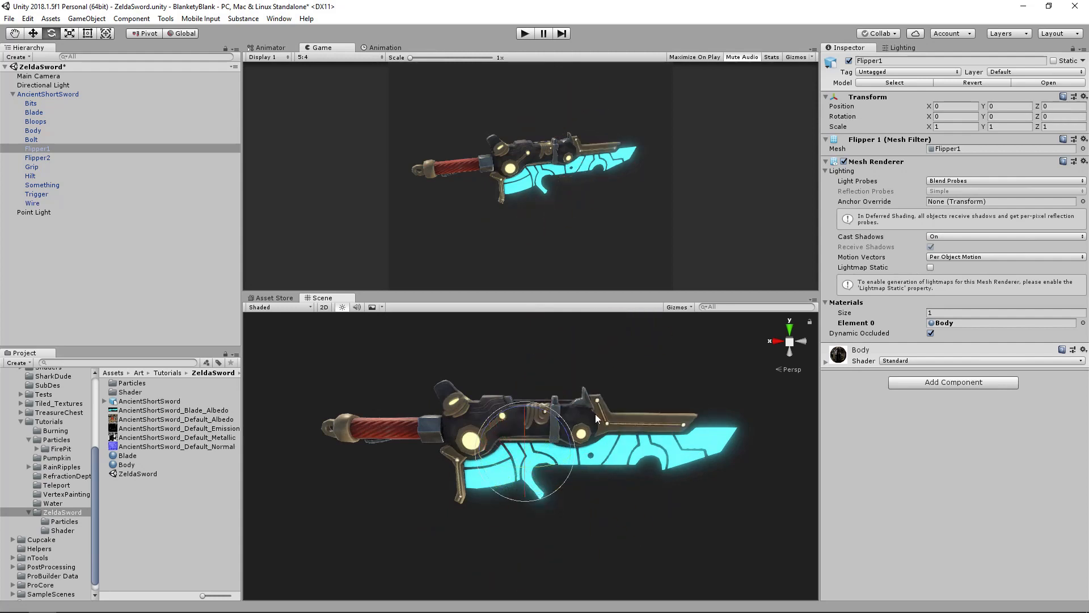
{"action": "left_click_drag", "start_coordinate": [595, 413], "coordinate": [617, 446], "text": "alt"}
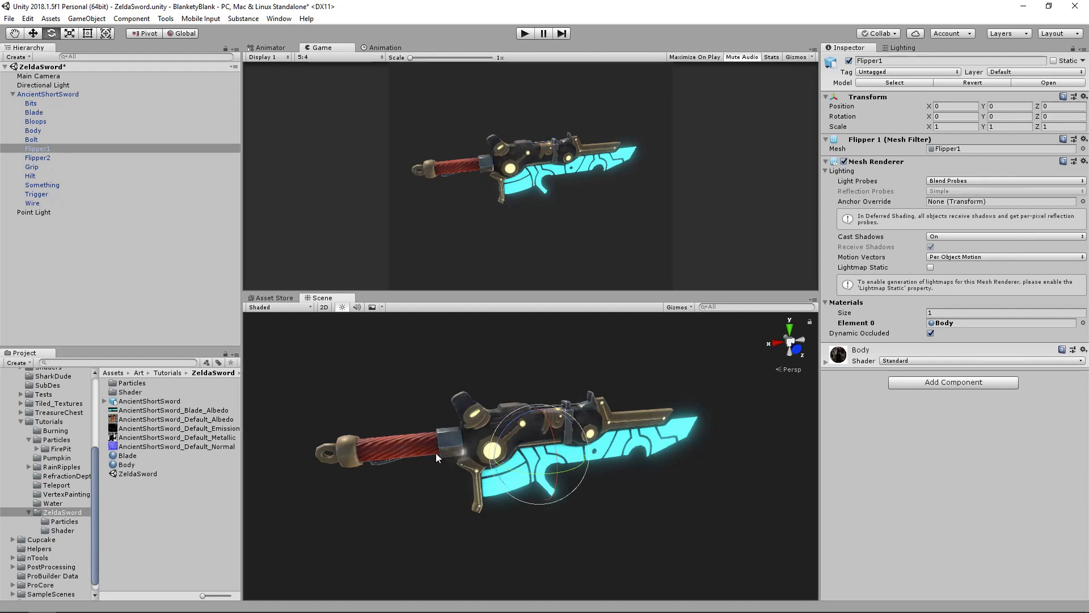
{"action": "left_click_drag", "start_coordinate": [548, 413], "coordinate": [528, 400], "text": "alt"}
Step: Create an empty child object under AncientShortSword
{"action": "left_click", "coordinate": [64, 149]}
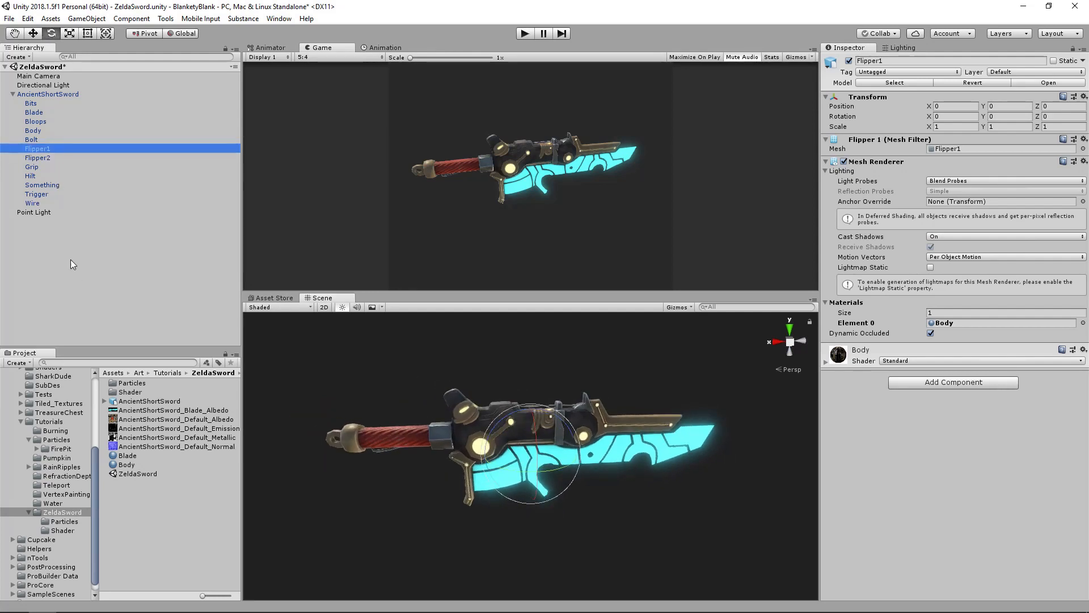
{"action": "right_click", "coordinate": [65, 94]}
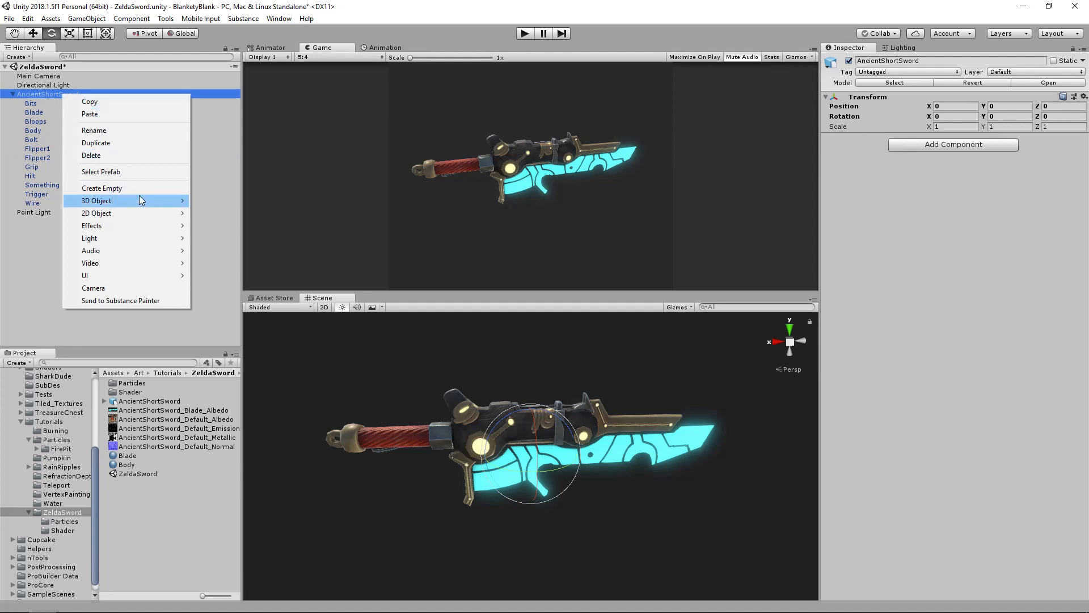
{"action": "left_click", "coordinate": [143, 189]}
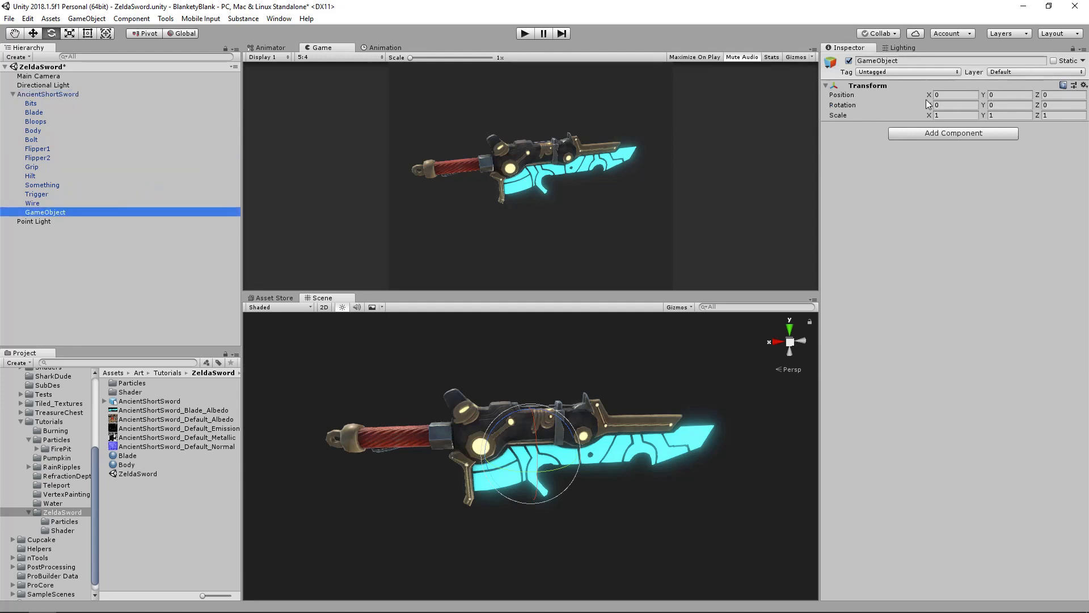
Step: Try moving the empty object freely in the perspective view and undo the move
{"action": "key", "text": "w"}
{"action": "left_click_drag", "start_coordinate": [508, 415], "coordinate": [622, 392], "text": "alt"}
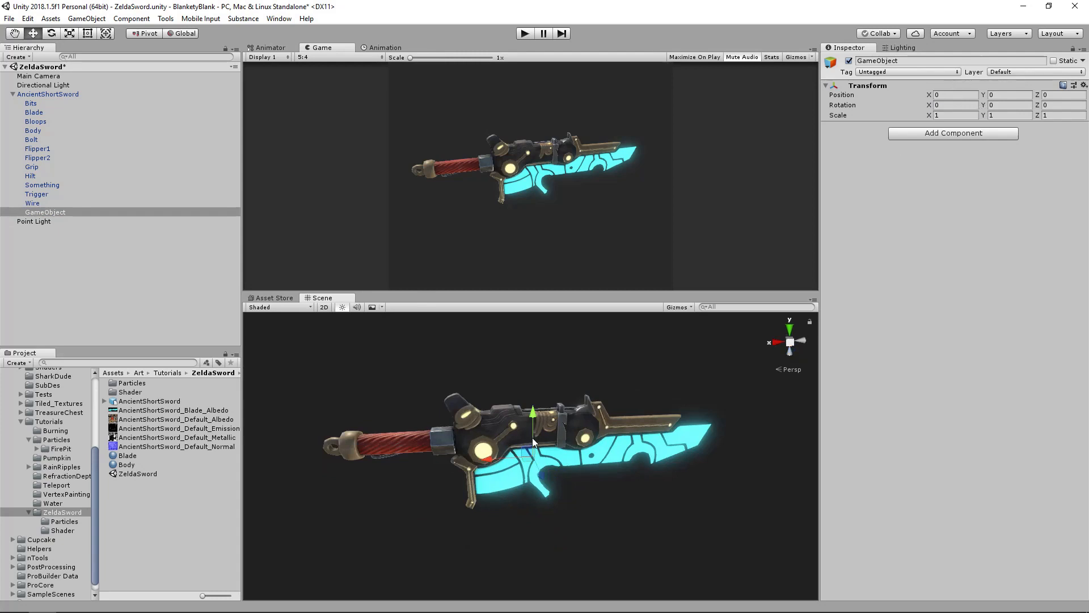
{"action": "scroll", "coordinate": [534, 440], "scroll_direction": "up", "scroll_amount": 5}
{"action": "left_click_drag", "start_coordinate": [559, 392], "coordinate": [724, 362]}
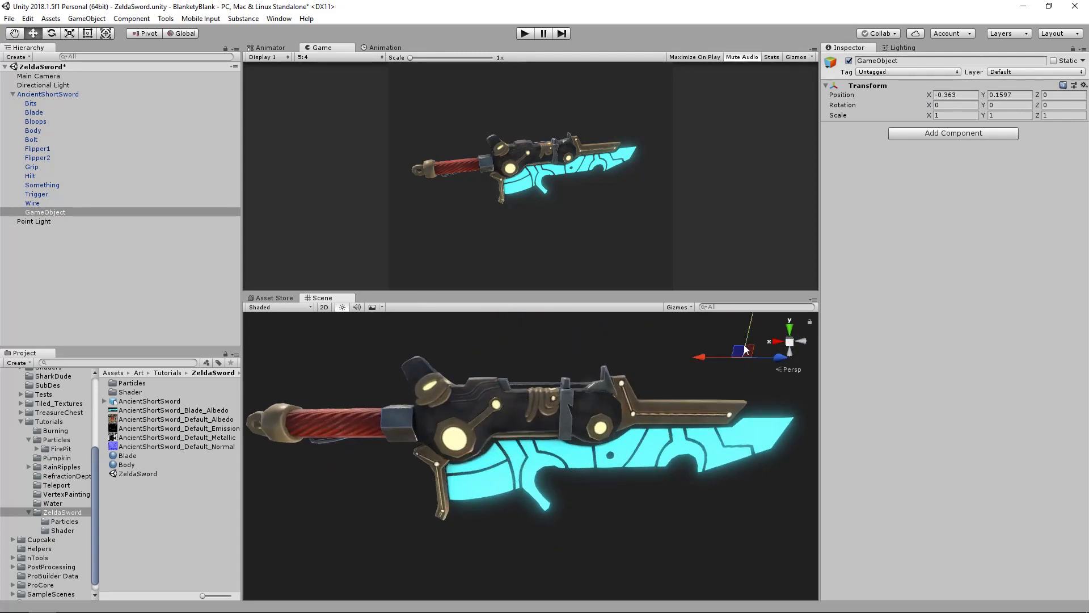
{"action": "key", "text": "ctrl+z"}
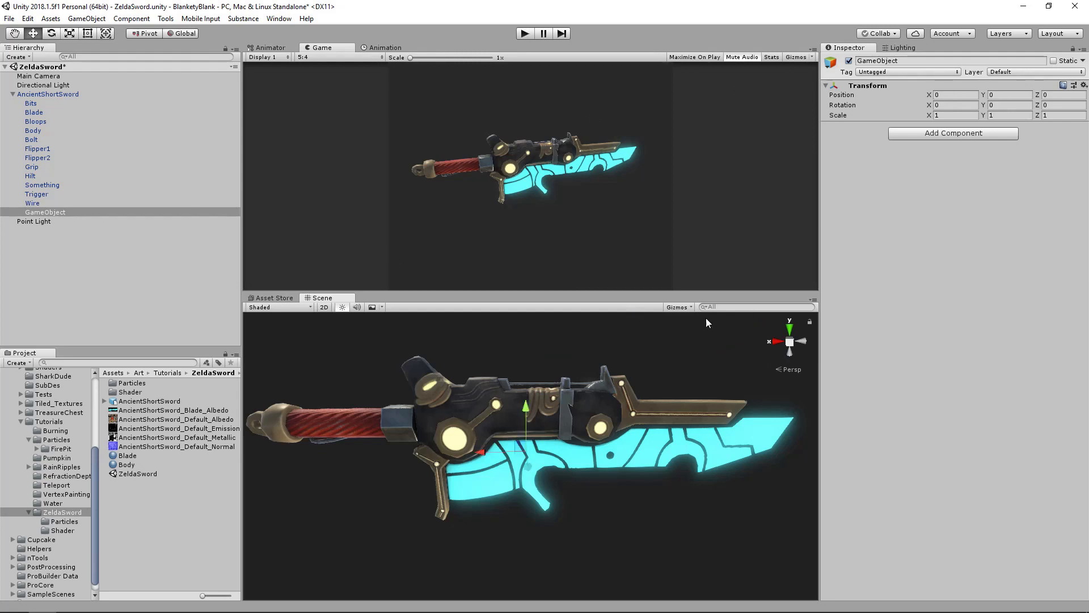
Step: In the Front view, center the empty object on the smaller glowing disc near the blade, at about X -0.1256, Y 0.0462
{"action": "left_click", "coordinate": [800, 341]}
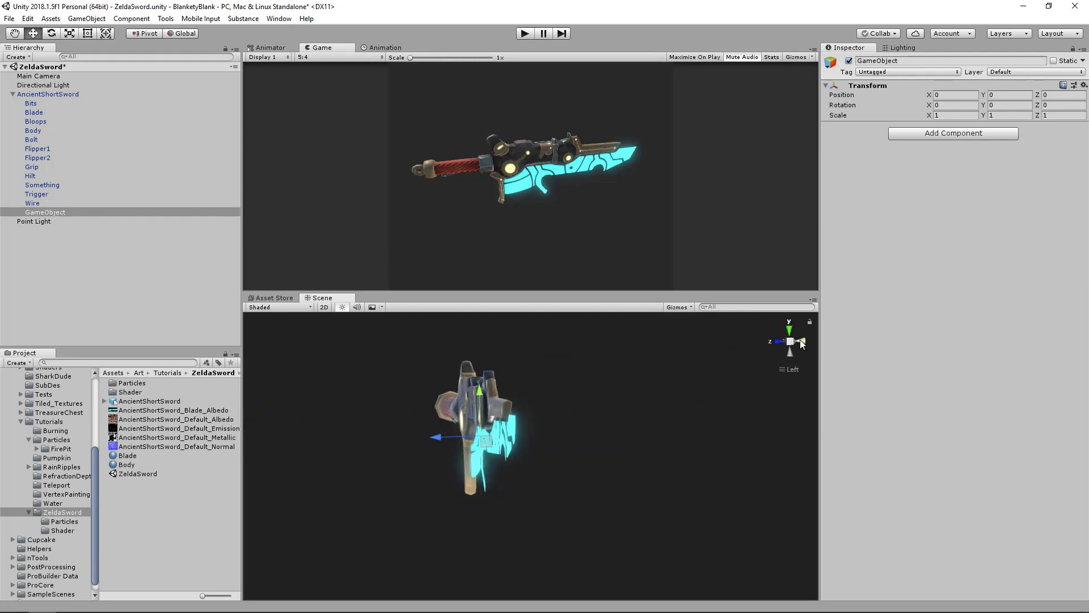
{"action": "left_click", "coordinate": [778, 341]}
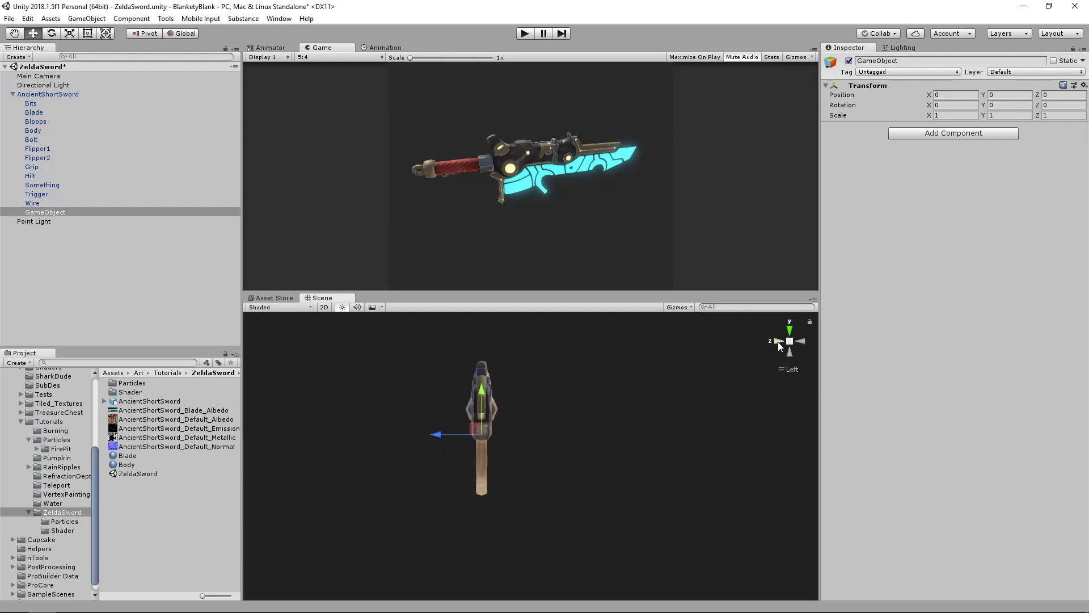
{"action": "scroll", "coordinate": [560, 402], "scroll_direction": "up", "scroll_amount": 8}
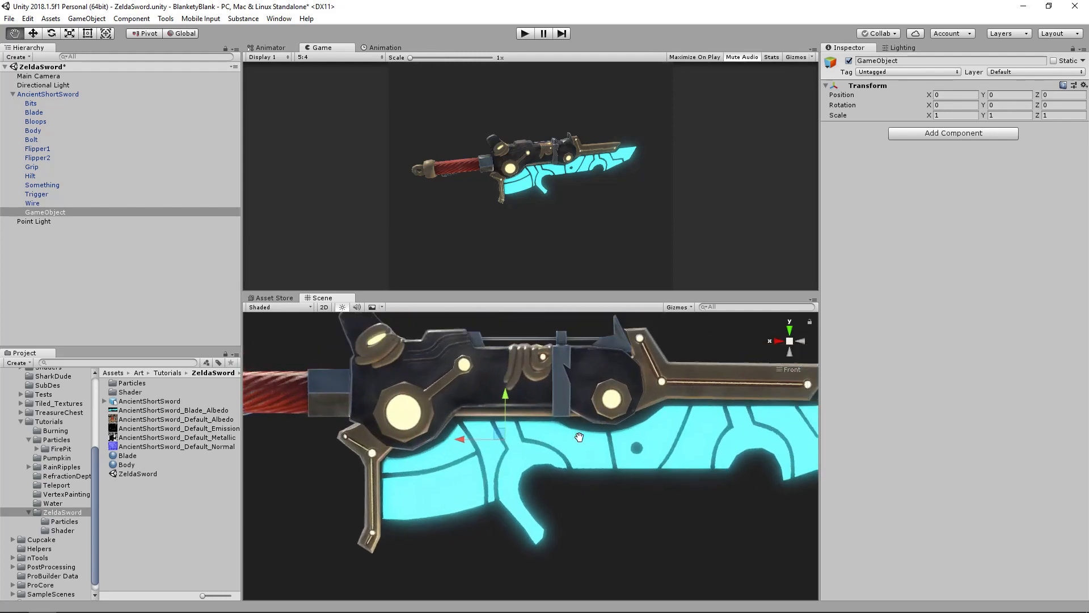
{"action": "left_click_drag", "start_coordinate": [447, 481], "coordinate": [584, 435]}
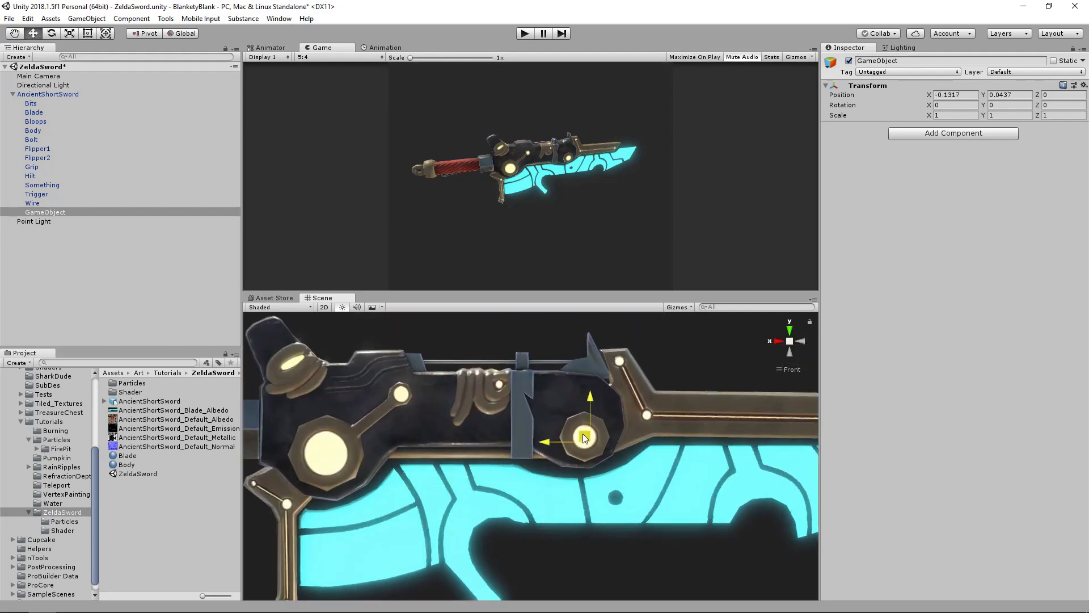
{"action": "scroll", "coordinate": [607, 441], "scroll_direction": "up", "scroll_amount": 2}
{"action": "scroll", "coordinate": [607, 440], "scroll_direction": "up", "scroll_amount": 2}
{"action": "left_click_drag", "start_coordinate": [627, 417], "coordinate": [621, 413]}
Step: Rename the empty object as Joint1
{"action": "left_click", "coordinate": [49, 214]}
{"action": "left_click", "coordinate": [50, 211]}
{"action": "type", "text": "Joint1"}
{"action": "key", "text": "Return"}
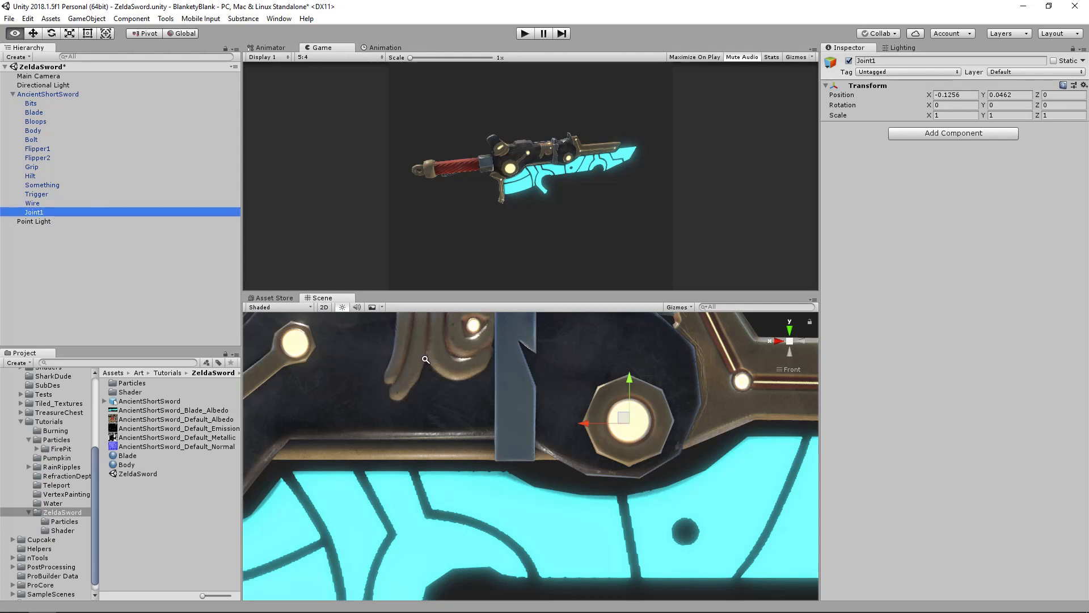
Step: Duplicate Joint1 and center the copy on the larger glowing disc near the handle, at about X 0.1193, Y 0.0294
{"action": "right_click_drag", "start_coordinate": [455, 353], "coordinate": [387, 405], "text": "alt"}
{"action": "middle_click_drag", "start_coordinate": [388, 405], "coordinate": [593, 401]}
{"action": "key", "text": "ctrl+d"}
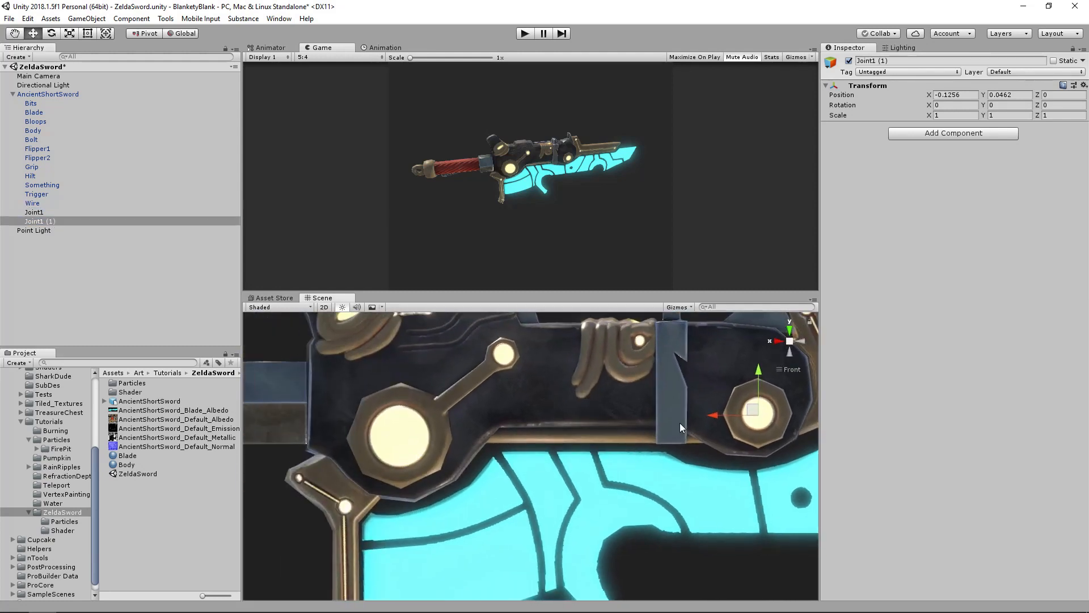
{"action": "left_click_drag", "start_coordinate": [749, 409], "coordinate": [420, 402]}
{"action": "scroll", "coordinate": [393, 431], "scroll_direction": "down", "scroll_amount": 4}
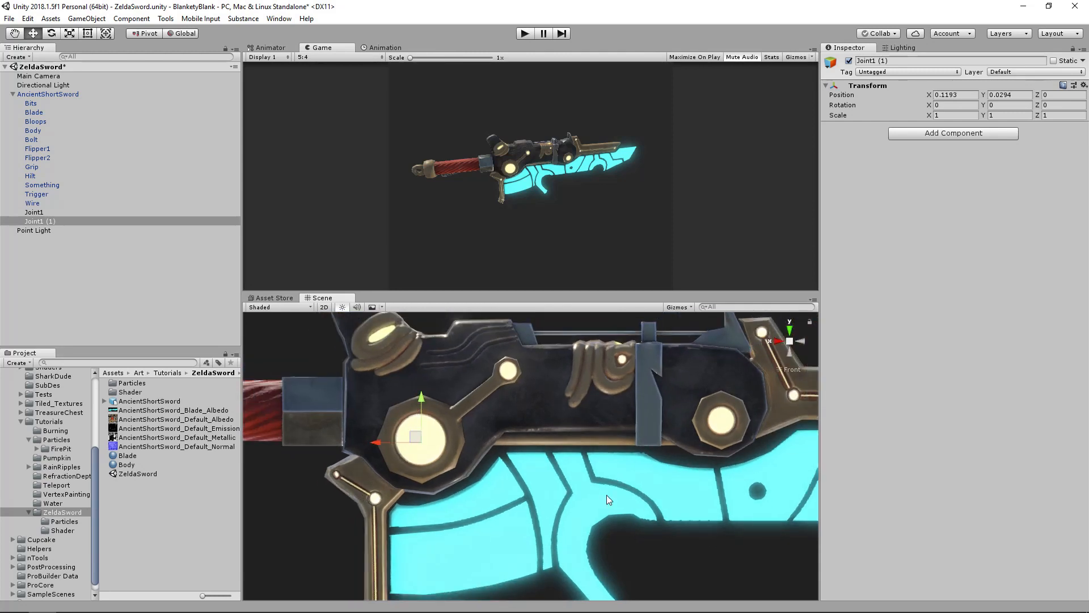
Step: Rename the duplicated joint as Joint2
{"action": "left_click", "coordinate": [57, 222]}
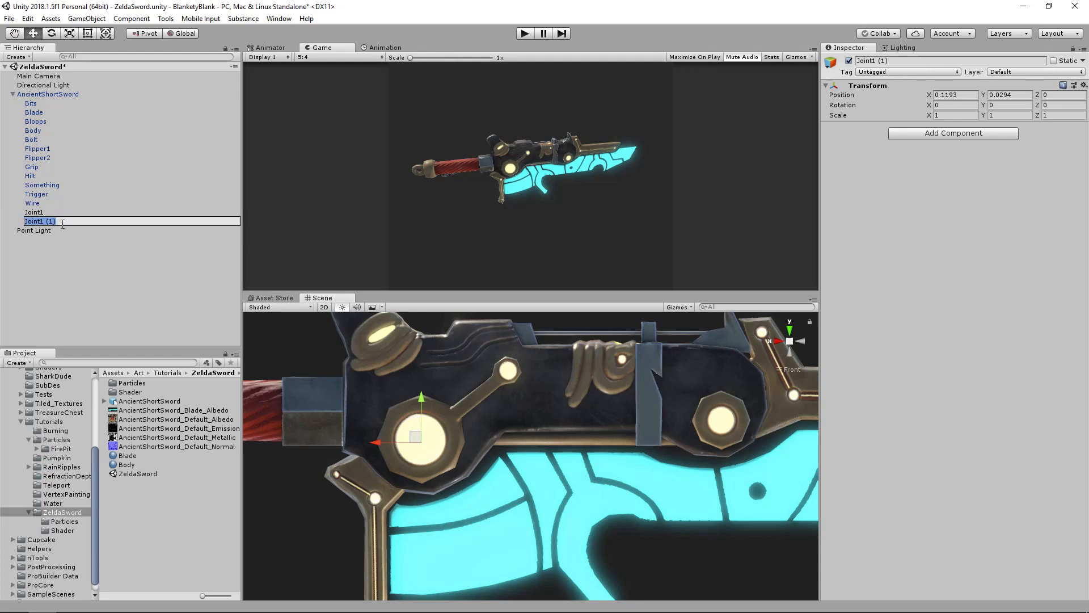
{"action": "key", "text": "End"}
{"action": "key", "text": "BackSpace"}
{"action": "type", "text": "2"}
{"action": "key", "text": "Return"}
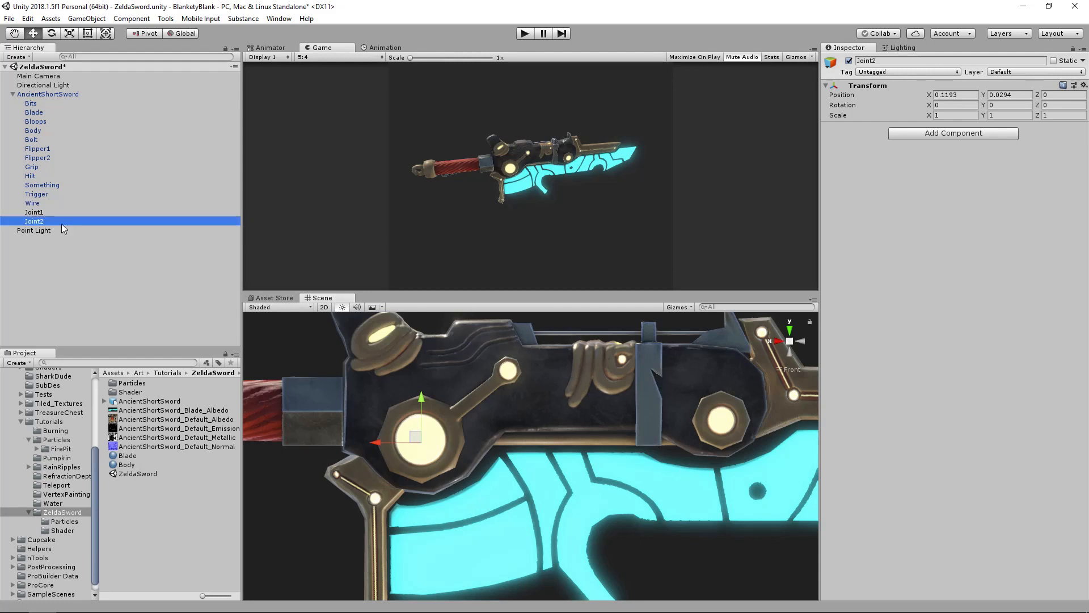
Step: Reorder the joints next to the flippers and parent Flipper1 to Joint1 and Flipper2 to Joint2, accepting the broken prefab instance
{"action": "left_click_drag", "start_coordinate": [35, 214], "coordinate": [50, 154]}
{"action": "left_click_drag", "start_coordinate": [38, 221], "coordinate": [50, 161]}
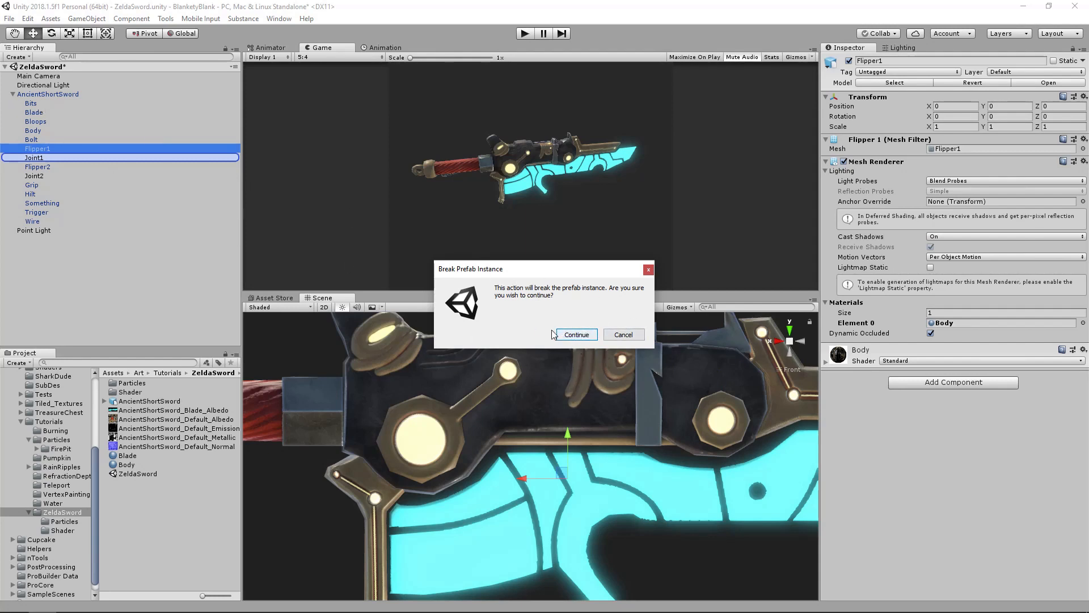
{"action": "left_click", "coordinate": [580, 334]}
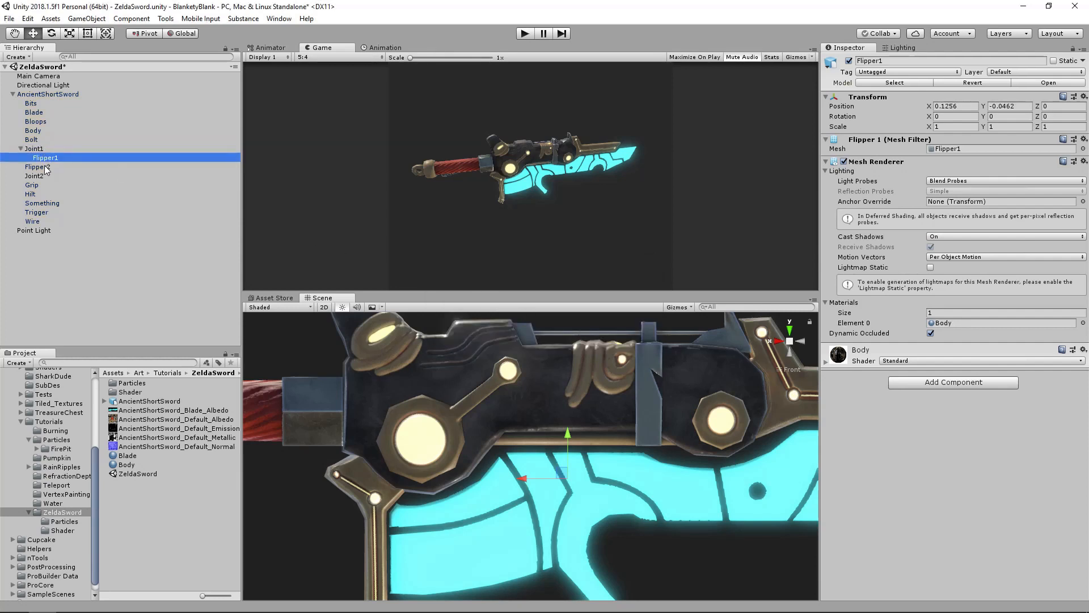
{"action": "left_click_drag", "start_coordinate": [41, 168], "coordinate": [41, 178]}
Step: Collapse both joint groups and test-rotate Joint1 to check how its flipper pivots around the disc, leaving its rotation at 0
{"action": "left_click", "coordinate": [35, 150]}
{"action": "left_click", "coordinate": [21, 149]}
{"action": "left_click", "coordinate": [21, 158]}
{"action": "middle_click_drag", "start_coordinate": [643, 490], "coordinate": [512, 486]}
{"action": "scroll", "coordinate": [513, 487], "scroll_direction": "down", "scroll_amount": 5}
{"action": "key", "text": "e"}
{"action": "scroll", "coordinate": [592, 401], "scroll_direction": "down", "scroll_amount": 4}
{"action": "left_click_drag", "start_coordinate": [592, 400], "coordinate": [576, 424]}
{"action": "right_click_drag", "start_coordinate": [585, 407], "coordinate": [574, 408], "text": "alt"}
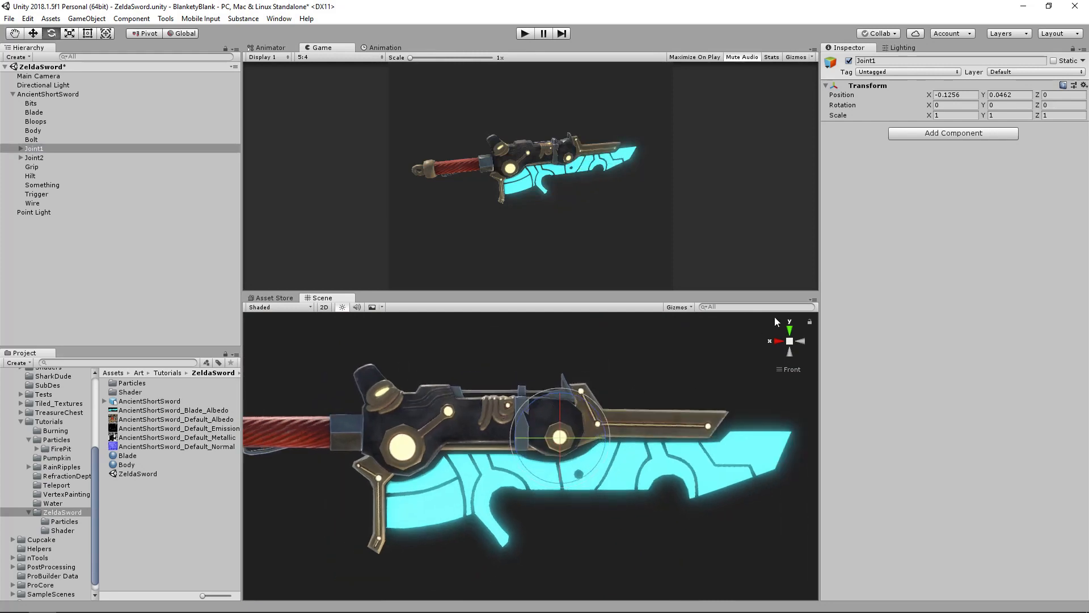
Step: Rotate Joint1 to 180 degrees about Z so its flipper folds back along the sword's body
{"action": "left_click", "coordinate": [790, 345]}
{"action": "scroll", "coordinate": [585, 448], "scroll_direction": "down", "scroll_amount": 4, "text": "alt"}
{"action": "left_click_drag", "start_coordinate": [528, 420], "coordinate": [897, 454], "text": "alt"}
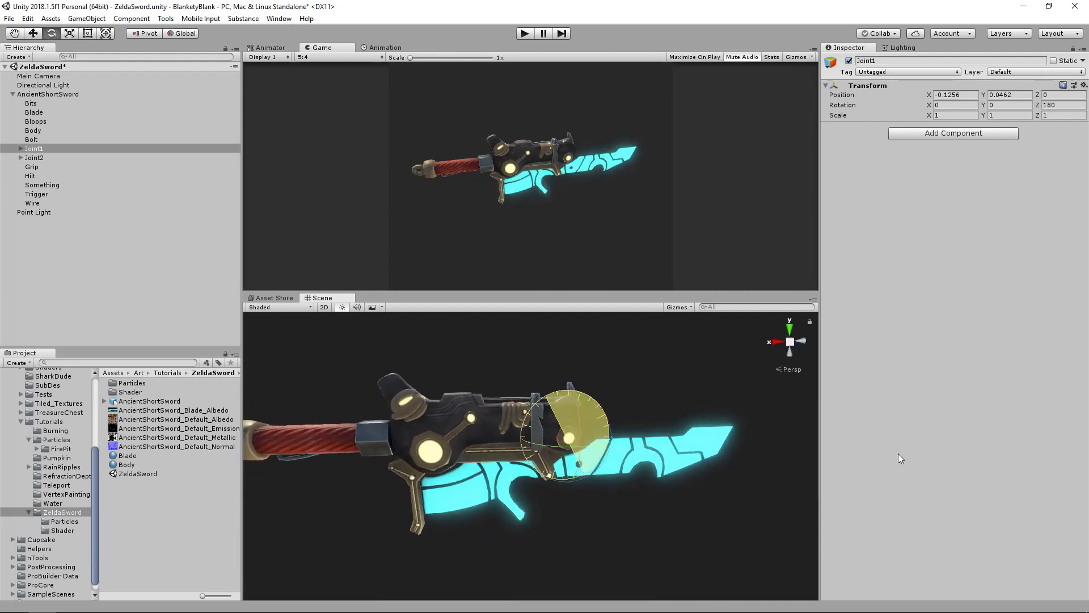
Step: Rotate Joint2 to -90 degrees about Z so the flipper near the handle folds against the body
{"action": "left_click", "coordinate": [41, 158]}
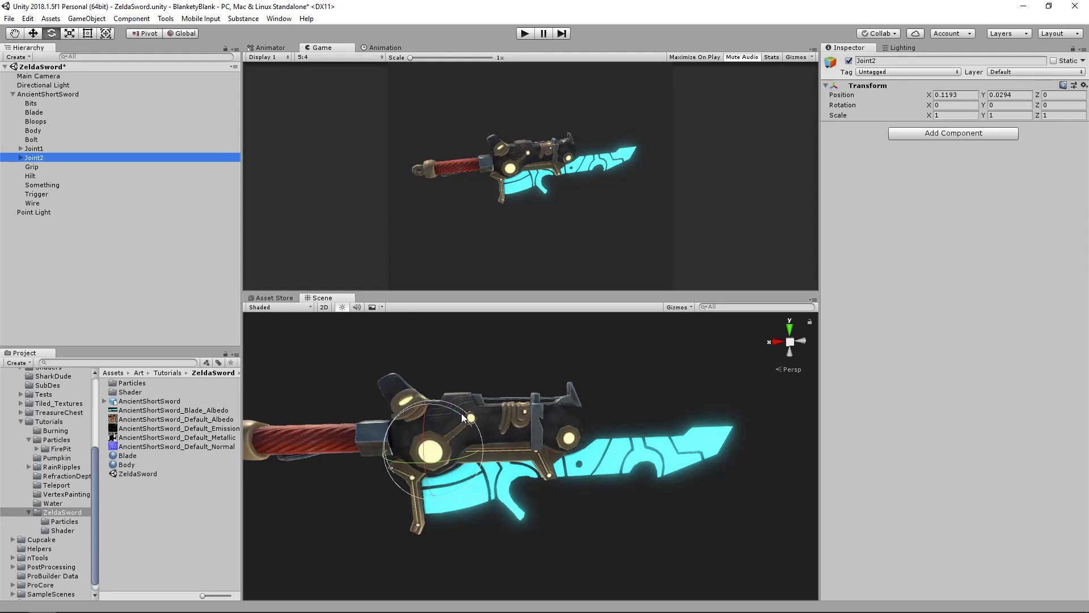
{"action": "left_click_drag", "start_coordinate": [458, 414], "coordinate": [362, 387]}
{"action": "left_click_drag", "start_coordinate": [754, 454], "coordinate": [670, 486], "text": "alt"}
{"action": "scroll", "coordinate": [663, 459], "scroll_direction": "up", "scroll_amount": 5, "text": "alt"}
{"action": "scroll", "coordinate": [667, 458], "scroll_direction": "up", "scroll_amount": 3, "text": "alt"}
{"action": "right_click_drag", "start_coordinate": [448, 466], "coordinate": [641, 483], "text": "alt"}
{"action": "left_click_drag", "start_coordinate": [641, 483], "coordinate": [738, 493], "text": "alt"}
{"action": "right_click_drag", "start_coordinate": [738, 494], "coordinate": [606, 495], "text": "alt"}
{"action": "left_click_drag", "start_coordinate": [606, 495], "coordinate": [644, 492], "text": "alt"}
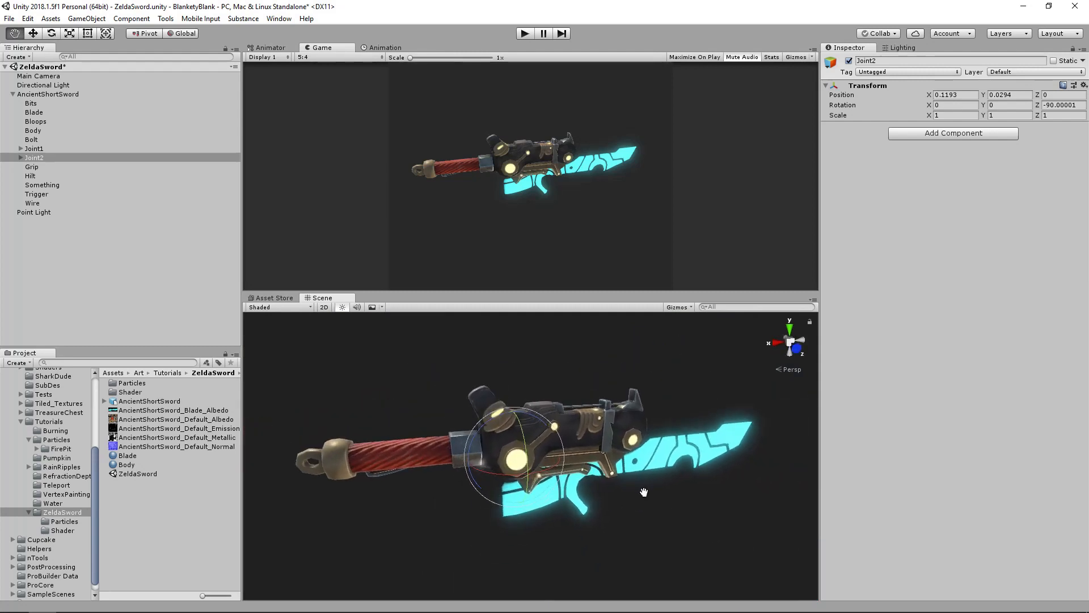
{"action": "middle_click_drag", "start_coordinate": [644, 491], "coordinate": [597, 498], "text": "alt"}
Step: Set the Blade material's Blade Out value to 0
{"action": "left_click", "coordinate": [135, 456]}
{"action": "left_click_drag", "start_coordinate": [1043, 165], "coordinate": [928, 166]}
{"action": "middle_click_drag", "start_coordinate": [572, 466], "coordinate": [617, 478]}
{"action": "left_click_drag", "start_coordinate": [553, 475], "coordinate": [573, 474], "text": "alt"}
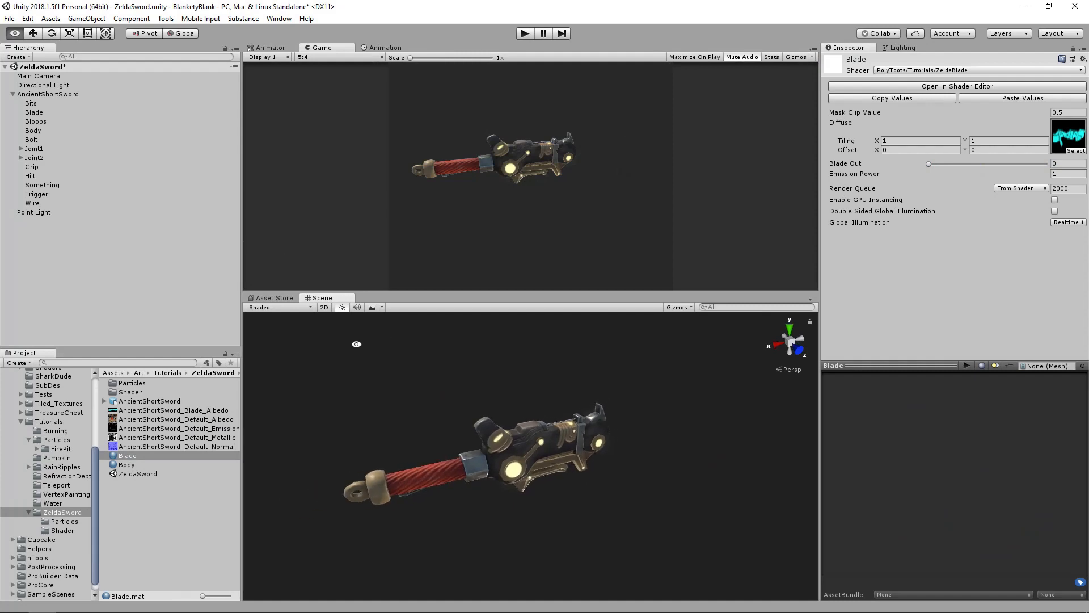
Step: Select the AncientShortSword root object and show the Animation window for it
{"action": "left_click", "coordinate": [12, 94]}
{"action": "left_click", "coordinate": [45, 94]}
{"action": "key", "text": "Right"}
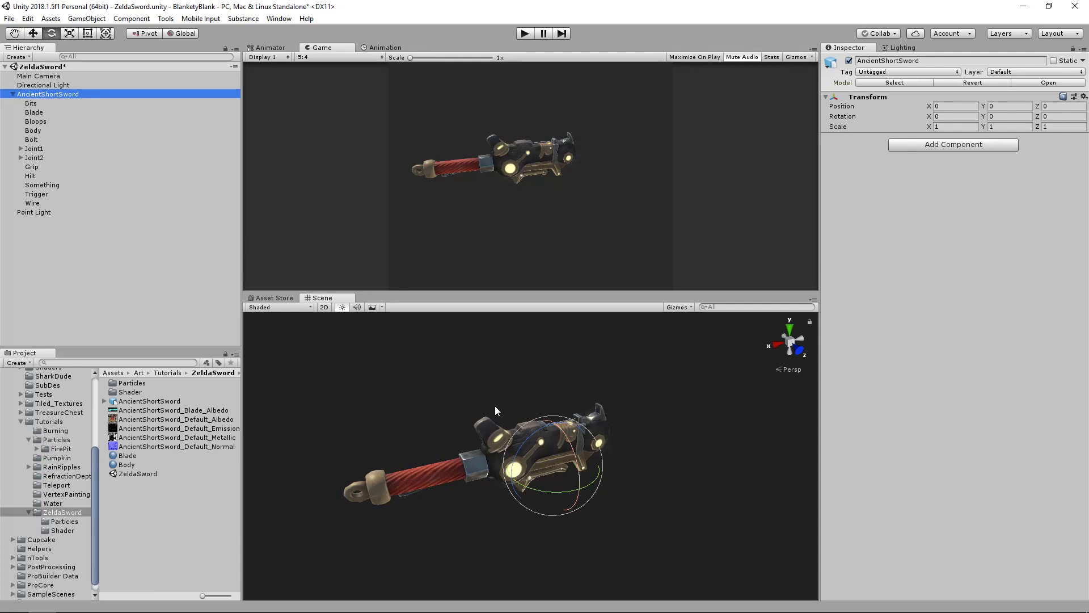
{"action": "left_click", "coordinate": [380, 48]}
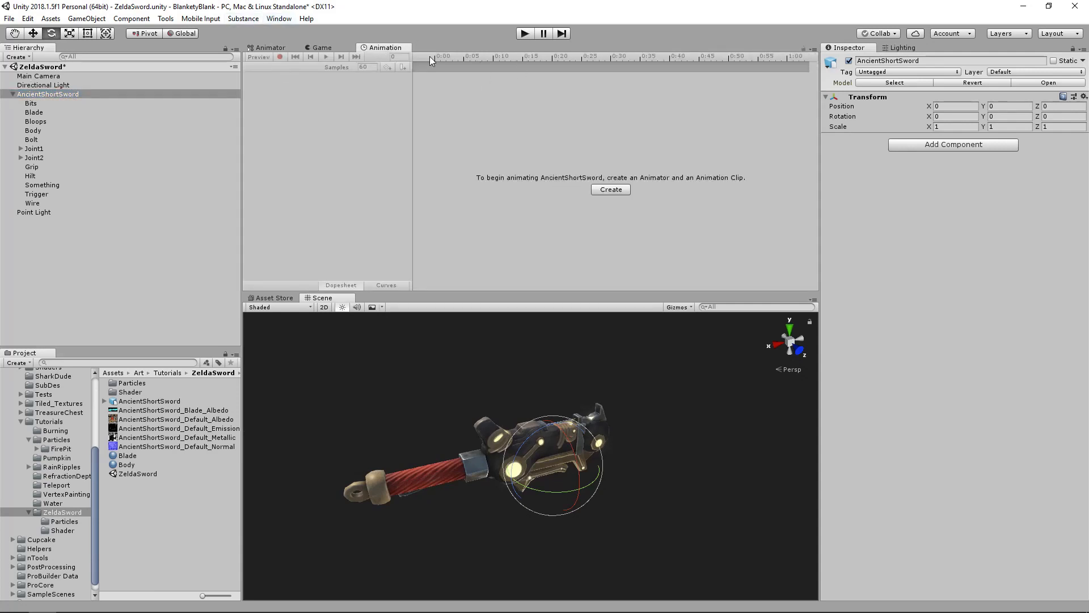
{"action": "left_click", "coordinate": [277, 19]}
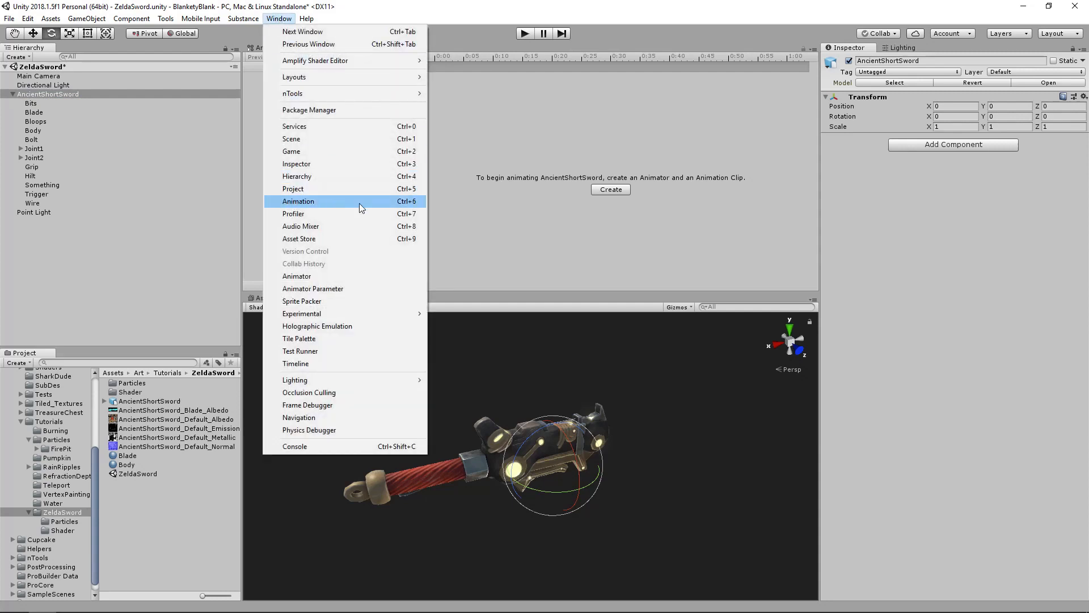
{"action": "left_click", "coordinate": [641, 20]}
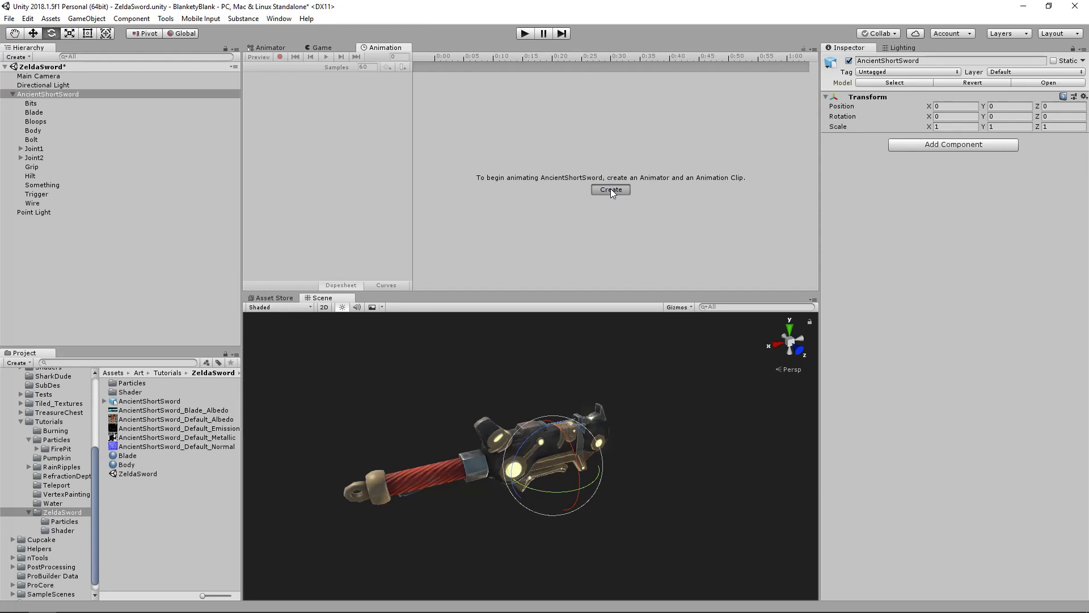
Step: Start creating an animation clip for the sword and add a folder named Anims inside ZeldaSword
{"action": "left_click", "coordinate": [610, 190]}
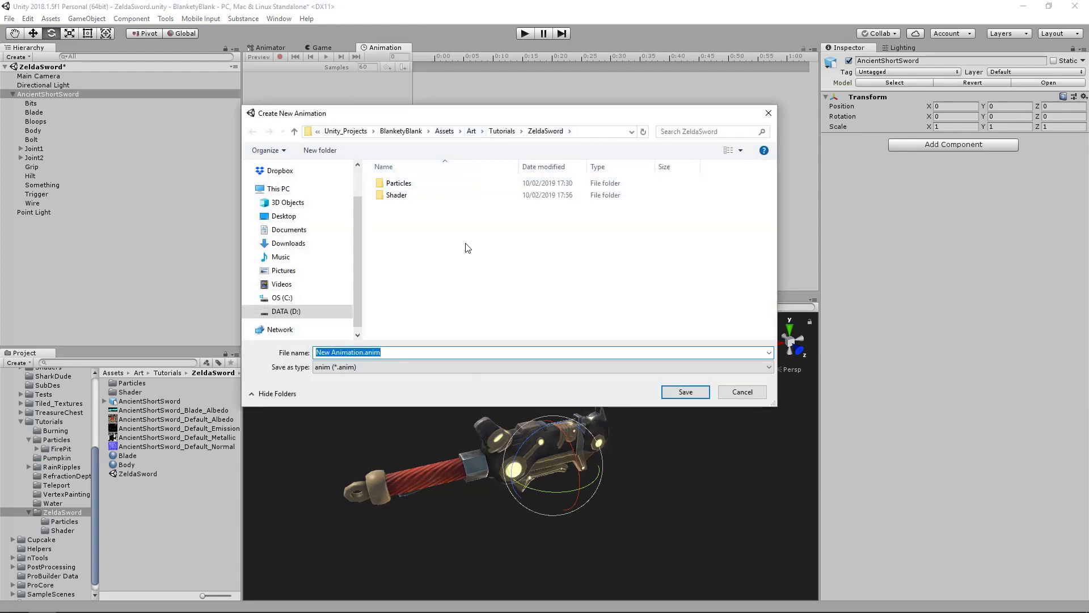
{"action": "right_click", "coordinate": [469, 215]}
{"action": "mouse_move", "coordinate": [441, 347]}
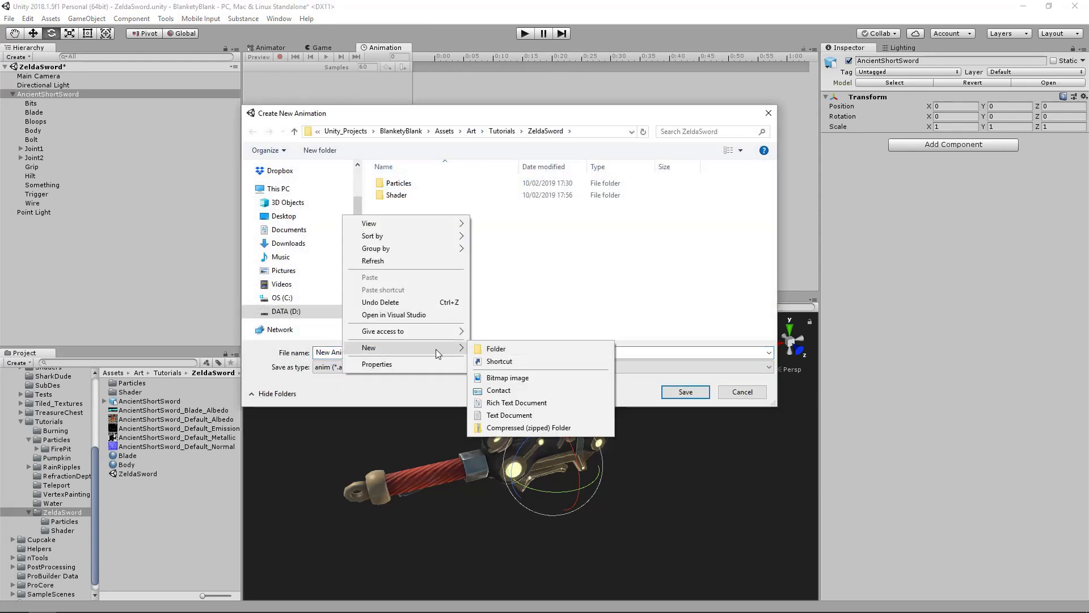
{"action": "left_click", "coordinate": [523, 348]}
{"action": "type", "text": "Anims"}
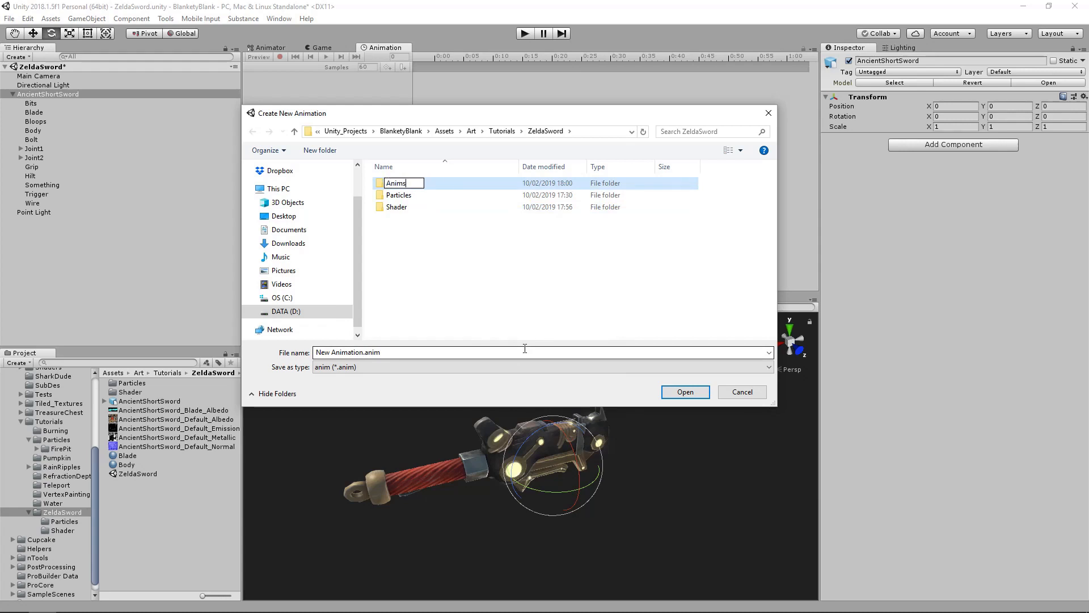
{"action": "key", "text": "Return"}
Step: Name the new clip ZeldaSword.anim and save it in the ZeldaSword folder
{"action": "left_click", "coordinate": [367, 352]}
{"action": "left_click_drag", "start_coordinate": [363, 354], "coordinate": [247, 356]}
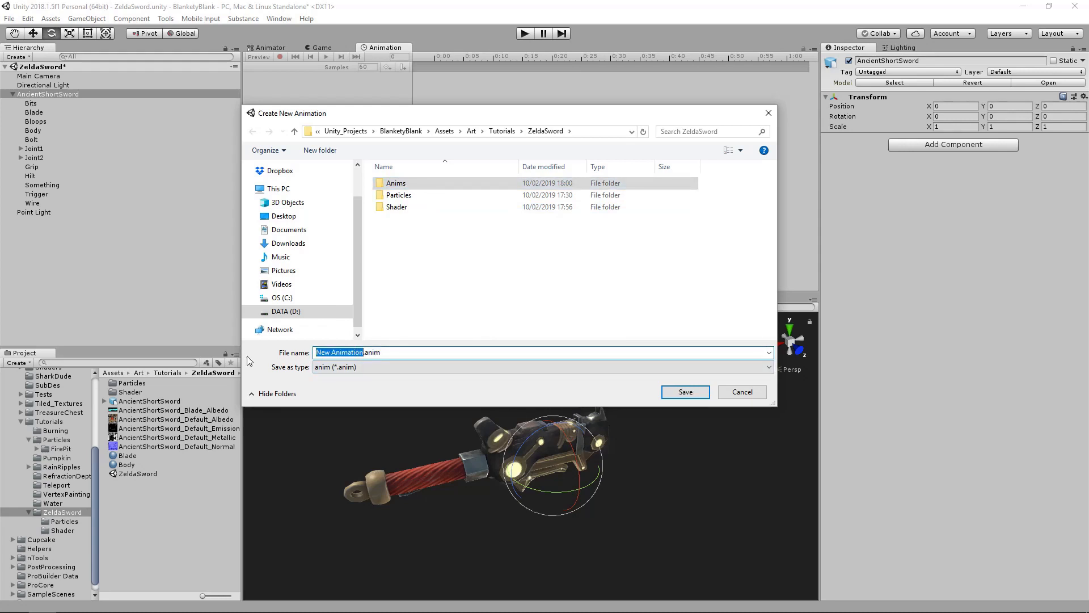
{"action": "type", "text": "ZeldaSword"}
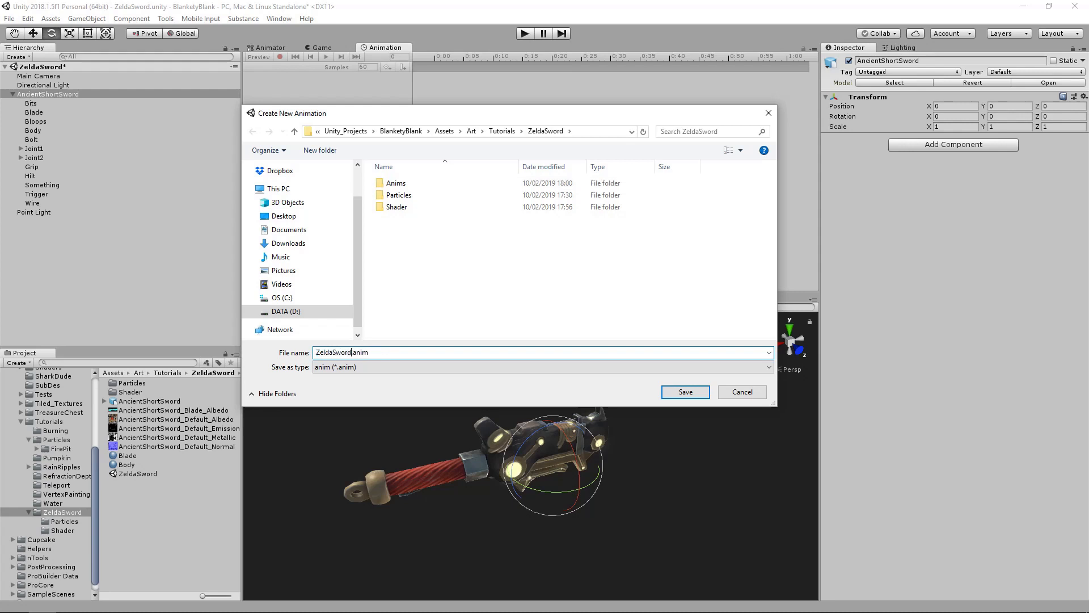
{"action": "left_click", "coordinate": [673, 396]}
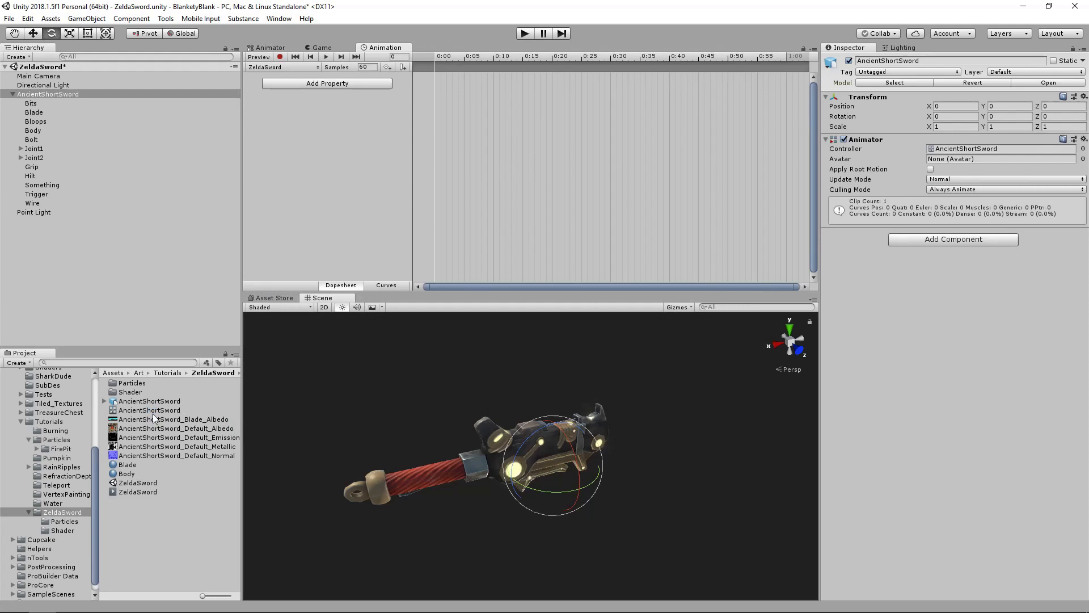
Step: Delete the misplaced ZeldaSword clip and AncientShortSword animator controller from the ZeldaSword folder
{"action": "left_click", "coordinate": [64, 522]}
{"action": "left_click", "coordinate": [63, 530]}
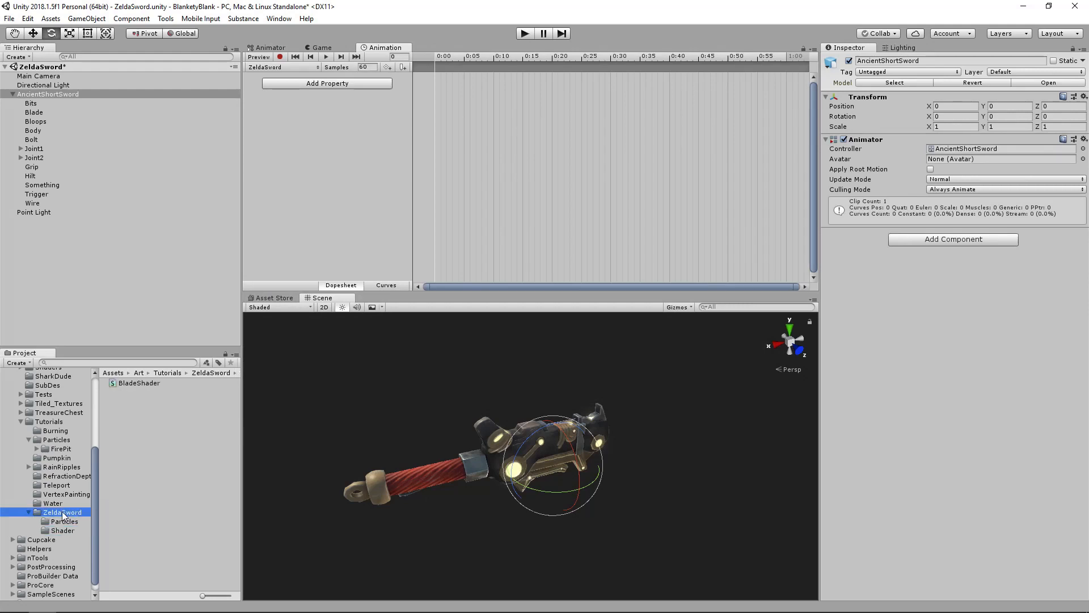
{"action": "left_click", "coordinate": [63, 512]}
{"action": "left_click", "coordinate": [138, 492]}
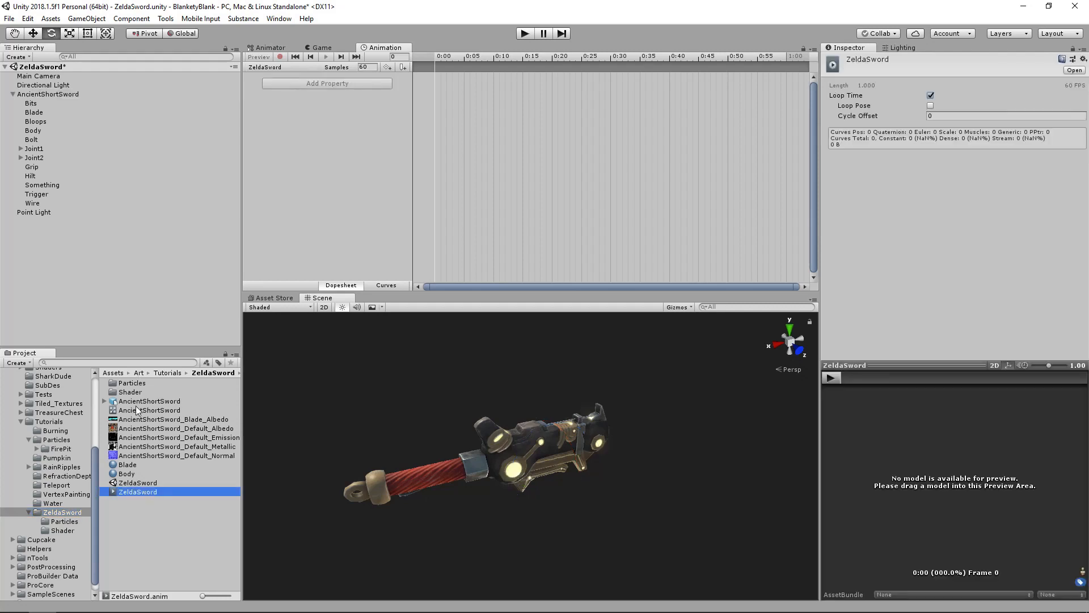
{"action": "left_click", "coordinate": [138, 407], "text": "ctrl"}
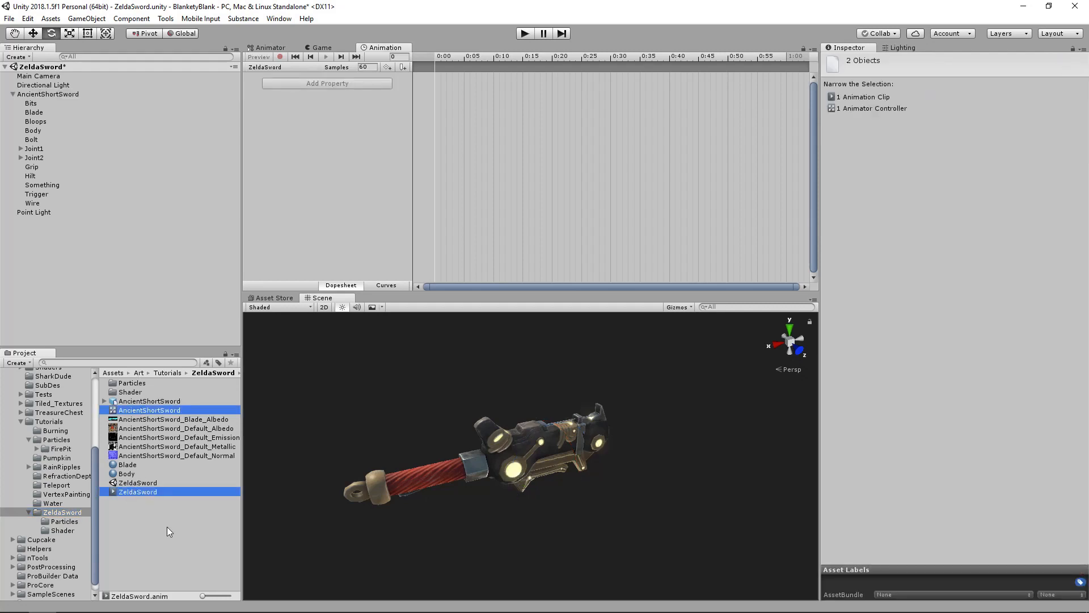
{"action": "key", "text": "Delete"}
{"action": "key", "text": "Return"}
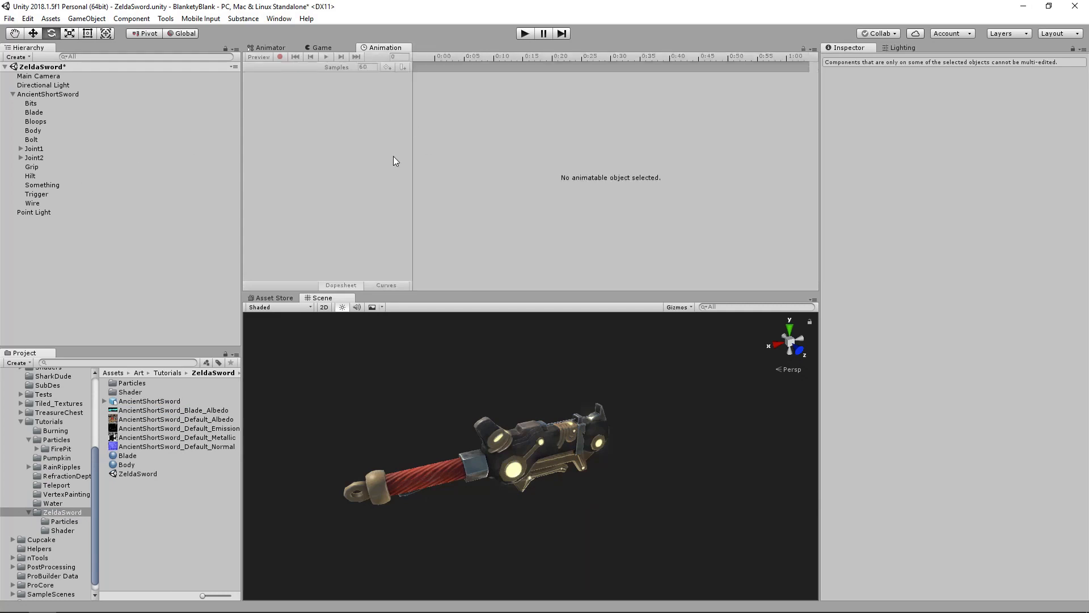
Step: Try to create a new animation clip for AncientShortSword inside the Anims folder
{"action": "left_click", "coordinate": [54, 93]}
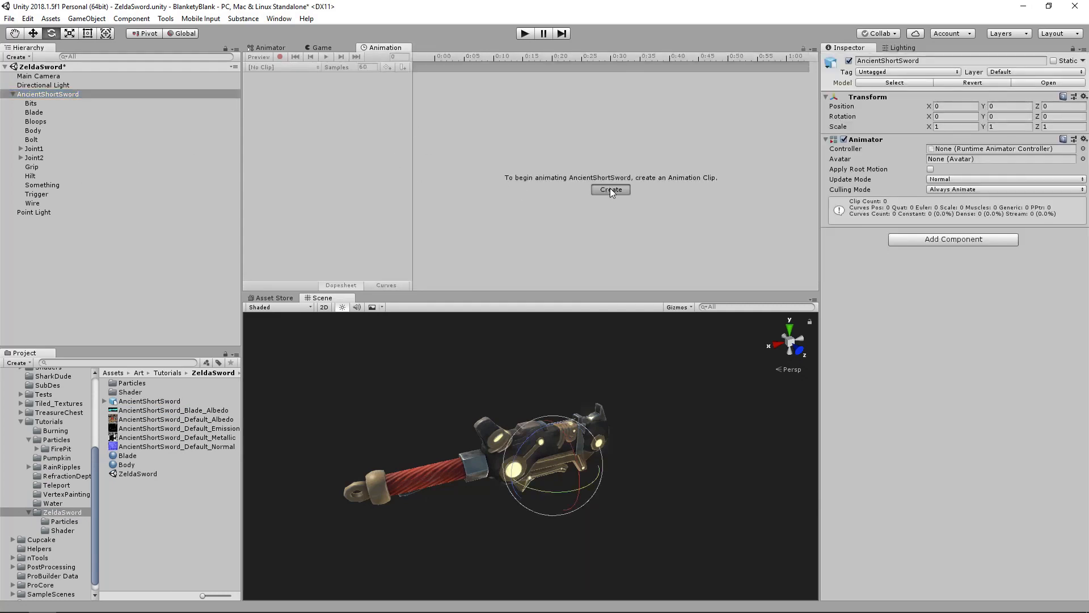
{"action": "left_click", "coordinate": [610, 189]}
{"action": "left_click", "coordinate": [410, 183]}
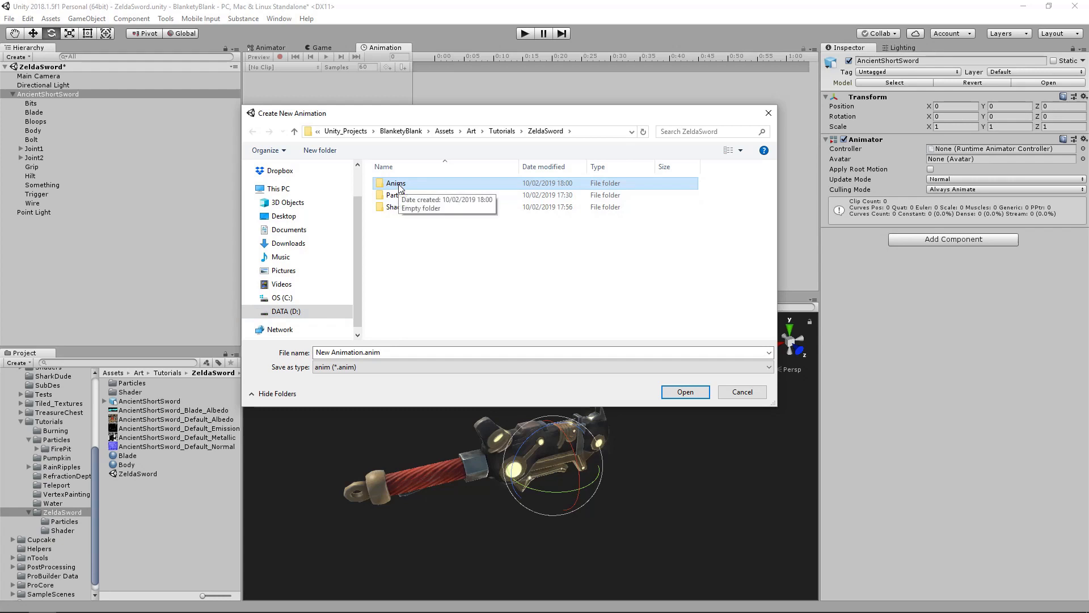
{"action": "left_click", "coordinate": [685, 392]}
{"action": "left_click", "coordinate": [340, 352]}
{"action": "left_click", "coordinate": [685, 392]}
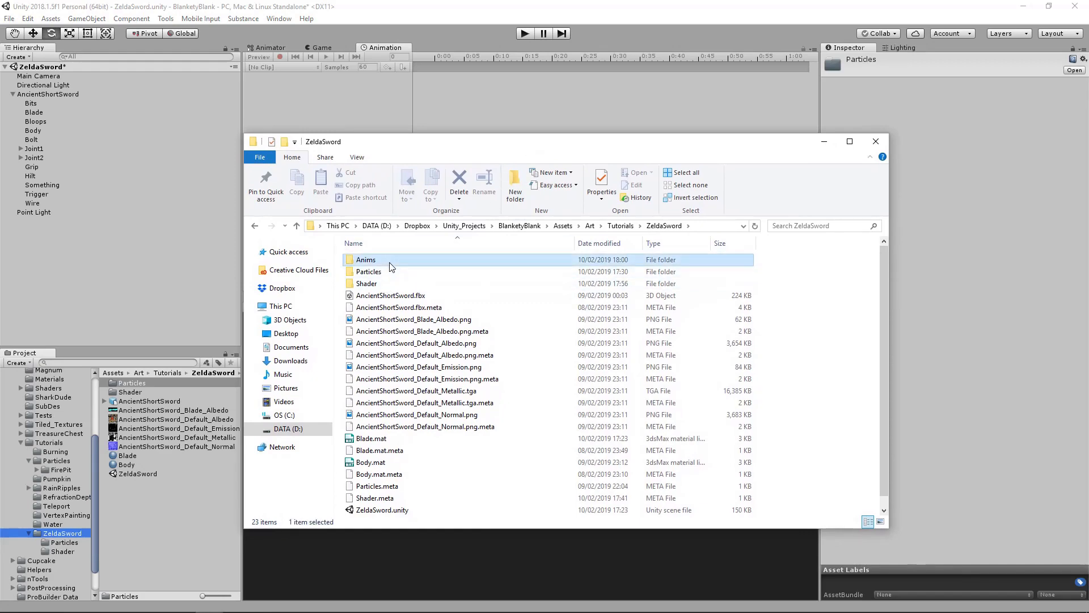
Step: Check the Anims folder in File Explorer, close the explorer window and open Anims in Unity's project browser
{"action": "double_click", "coordinate": [390, 261]}
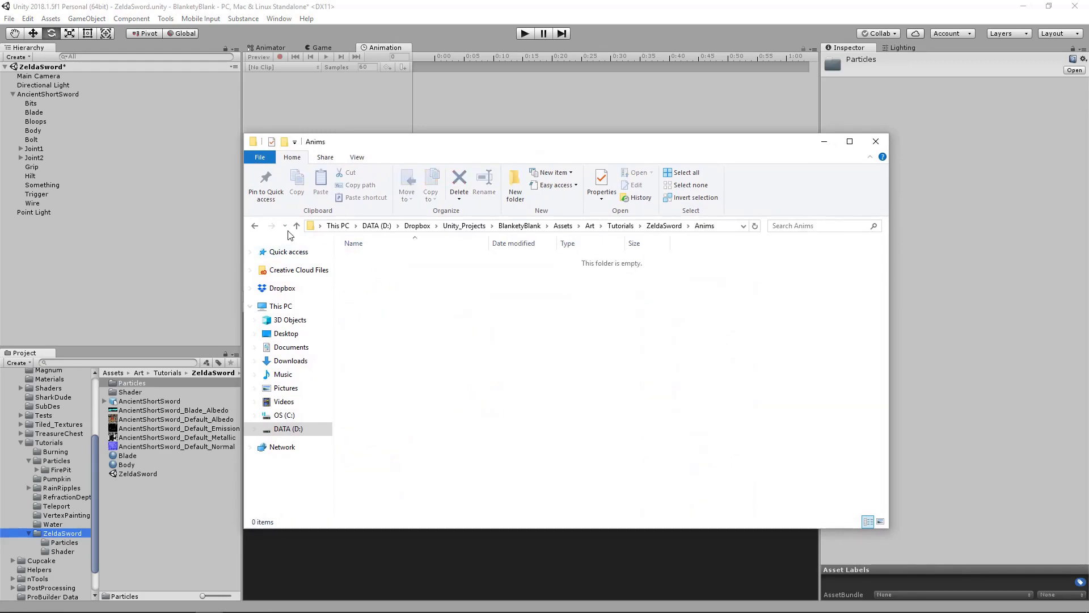
{"action": "left_click", "coordinate": [296, 226]}
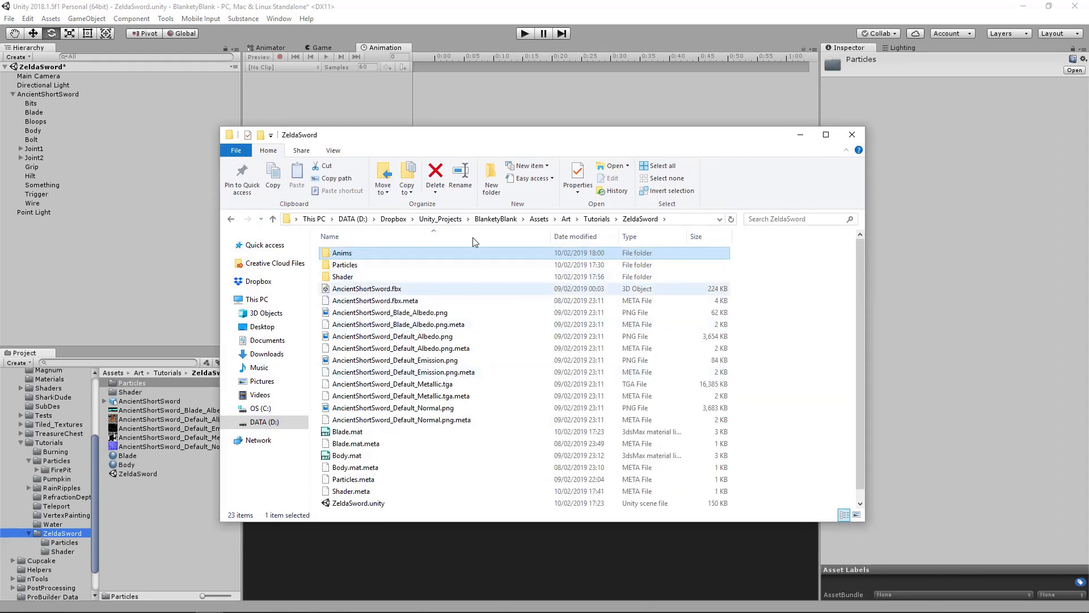
{"action": "left_click", "coordinate": [852, 134]}
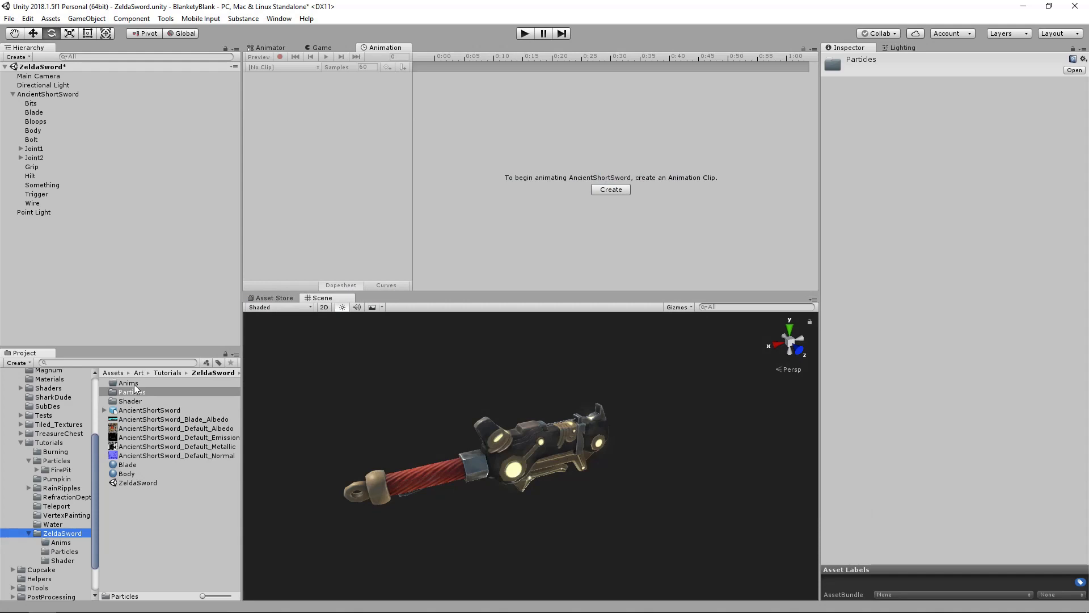
{"action": "left_click", "coordinate": [134, 384]}
{"action": "double_click", "coordinate": [128, 384]}
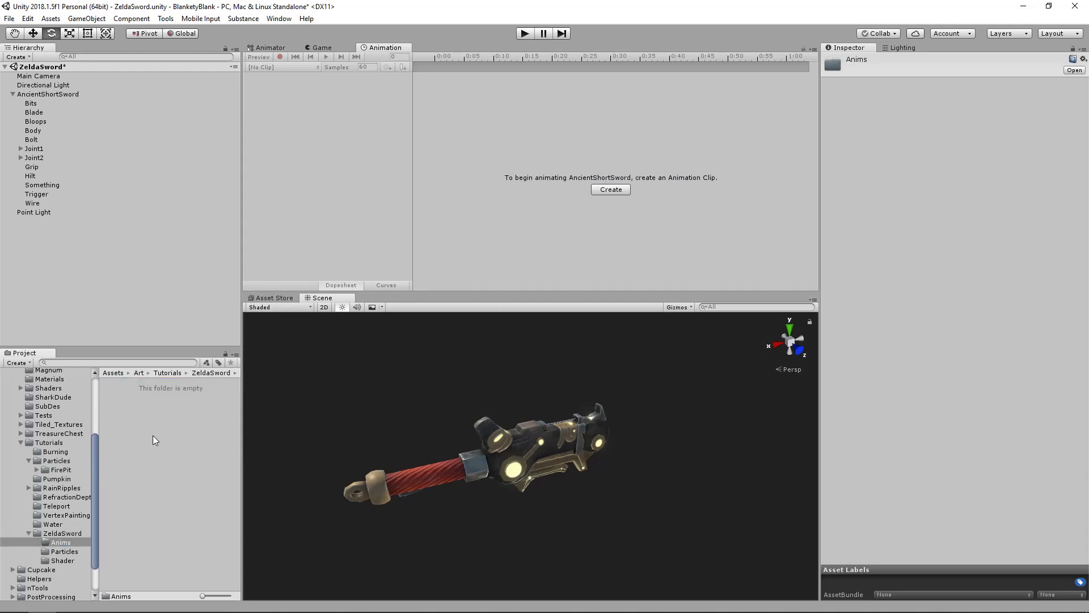
Step: Create an animation clip for AncientShortSword and save it as ZeldaSword.anim in the Anims folder
{"action": "left_click", "coordinate": [611, 189]}
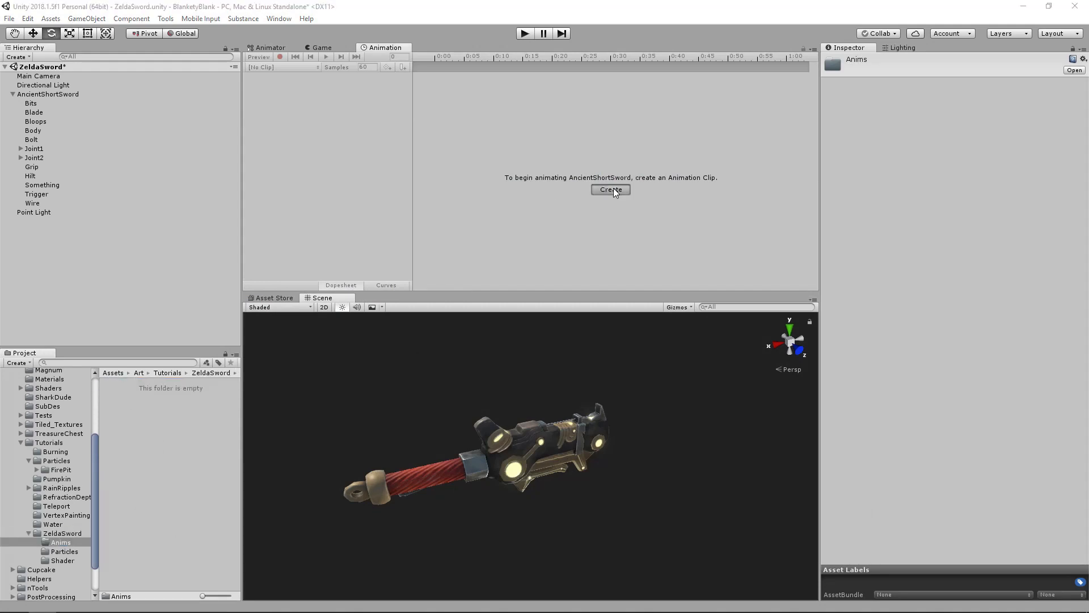
{"action": "left_click", "coordinate": [730, 385]}
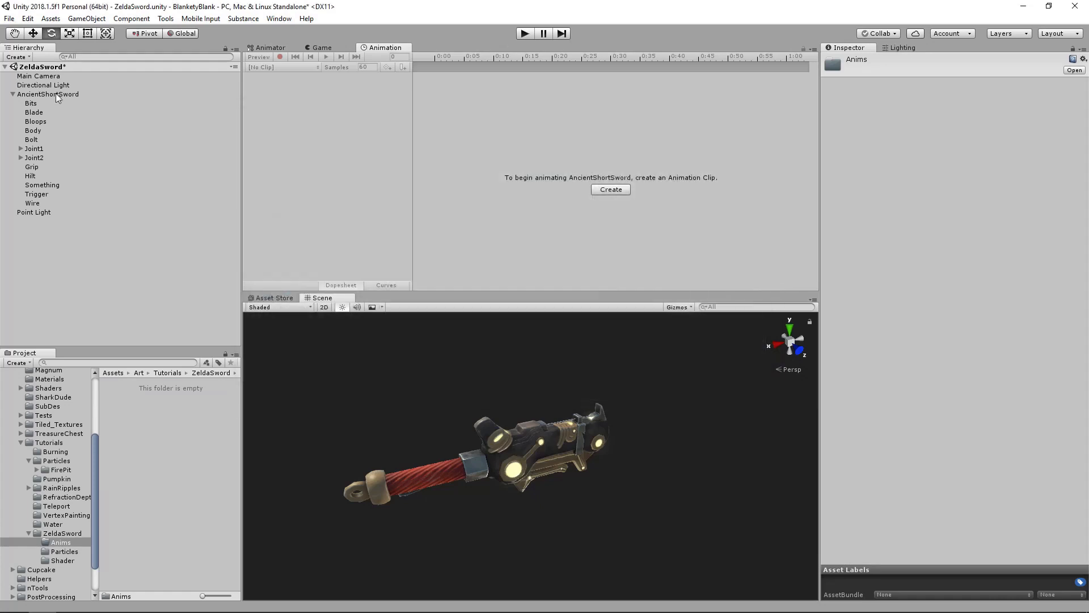
{"action": "left_click", "coordinate": [81, 95]}
{"action": "left_click", "coordinate": [601, 189]}
{"action": "double_click", "coordinate": [390, 183]}
{"action": "left_click_drag", "start_coordinate": [364, 352], "coordinate": [247, 351]}
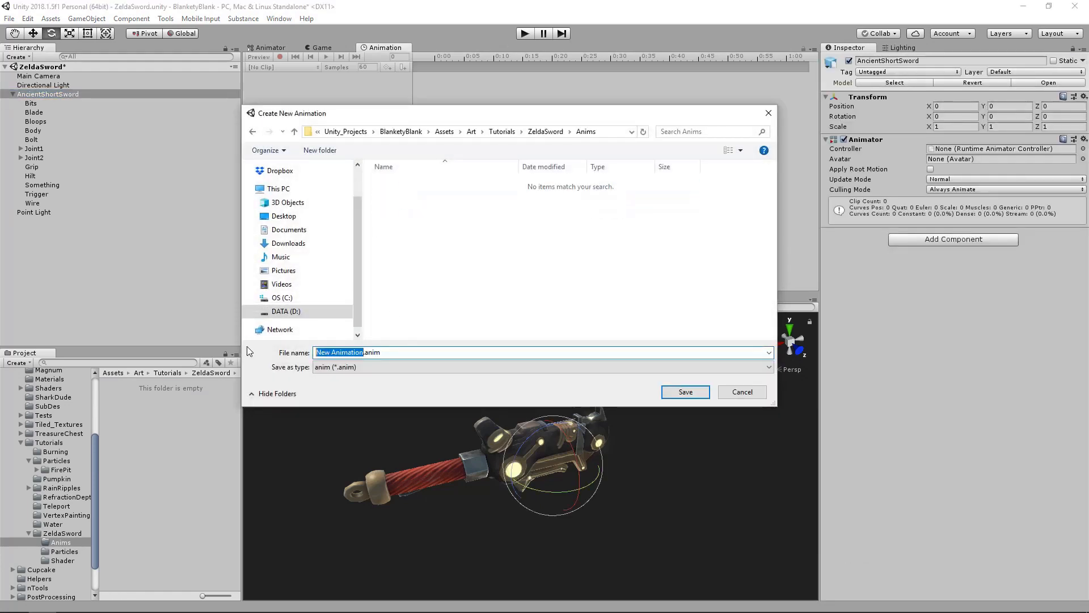
{"action": "type", "text": "ZeldaSword"}
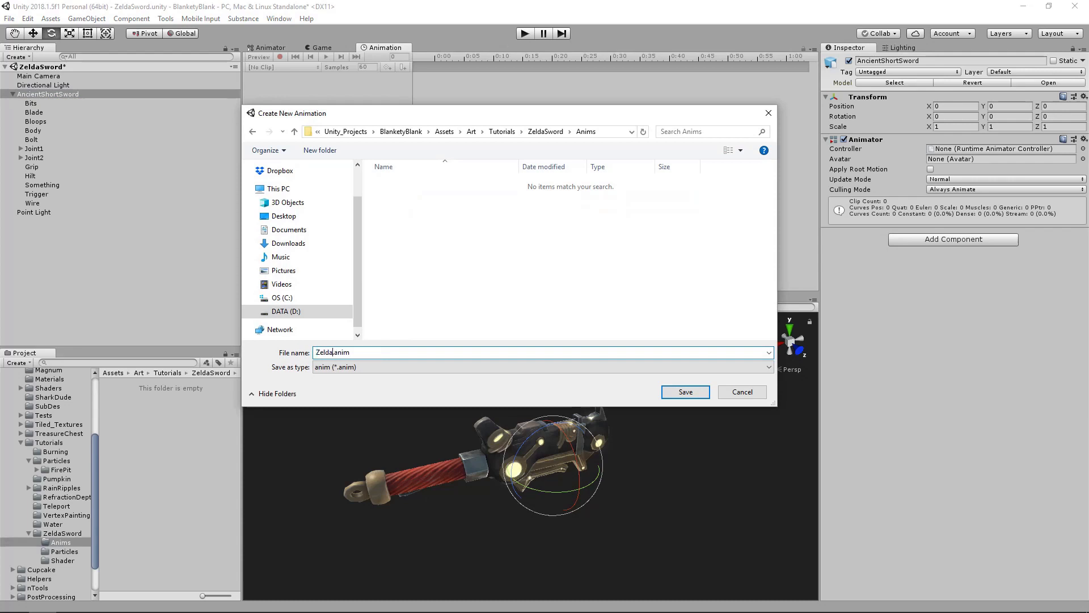
{"action": "key", "text": "Return"}
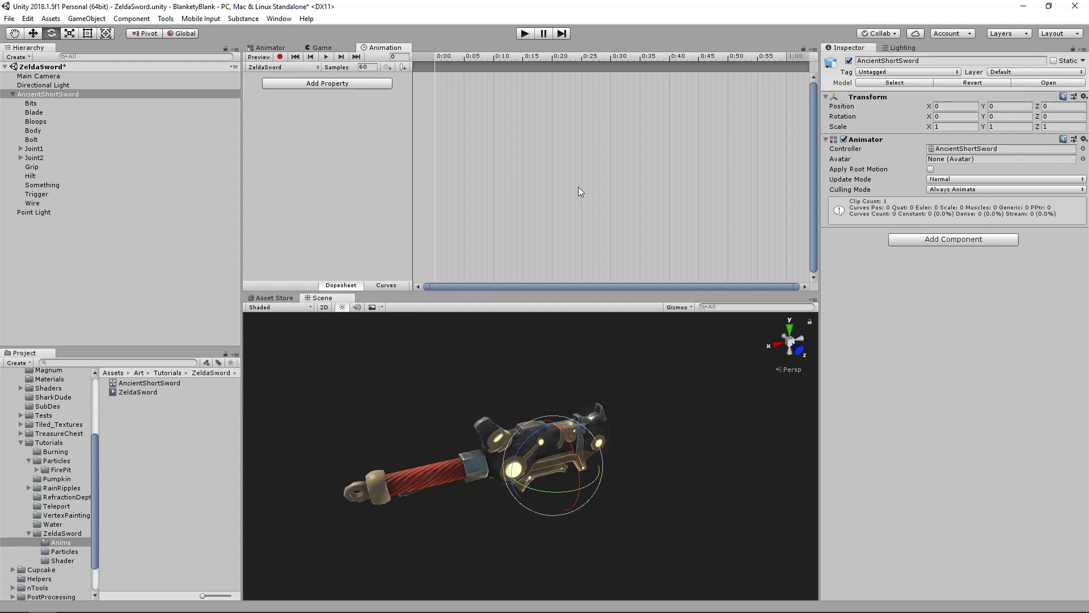
Step: Inspect the ZeldaSword clip and its animator controller, reselect AncientShortSword and look over the animation timeline
{"action": "left_click", "coordinate": [118, 392]}
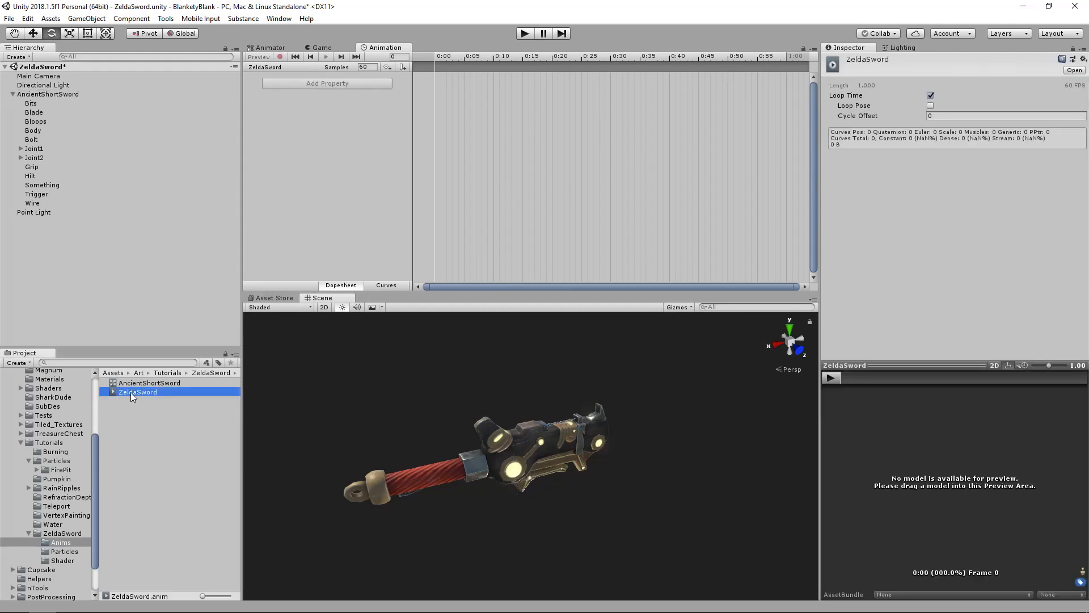
{"action": "left_click", "coordinate": [143, 383]}
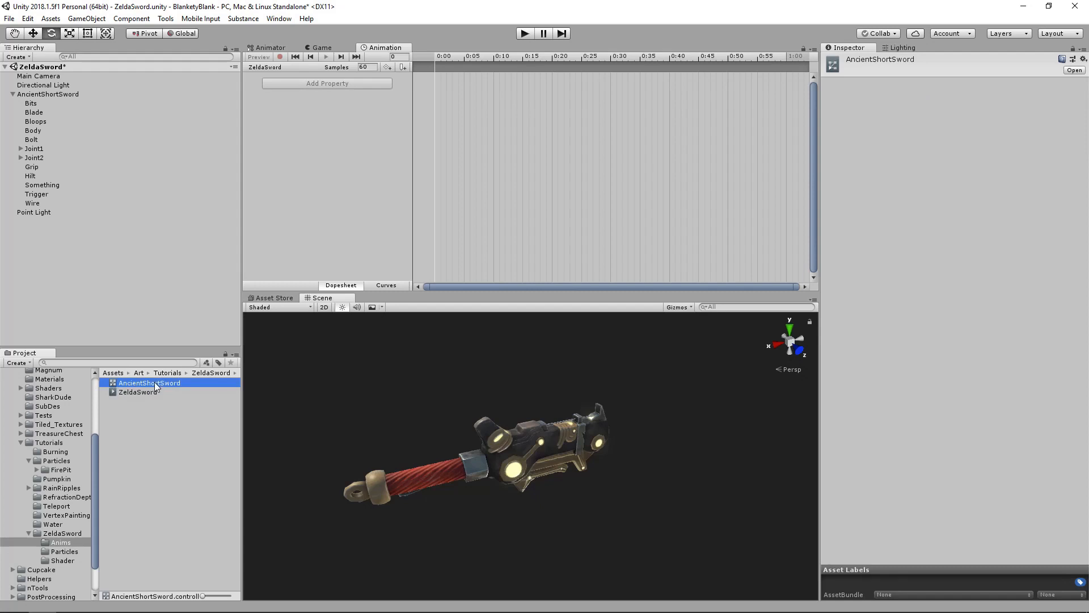
{"action": "left_click", "coordinate": [63, 93]}
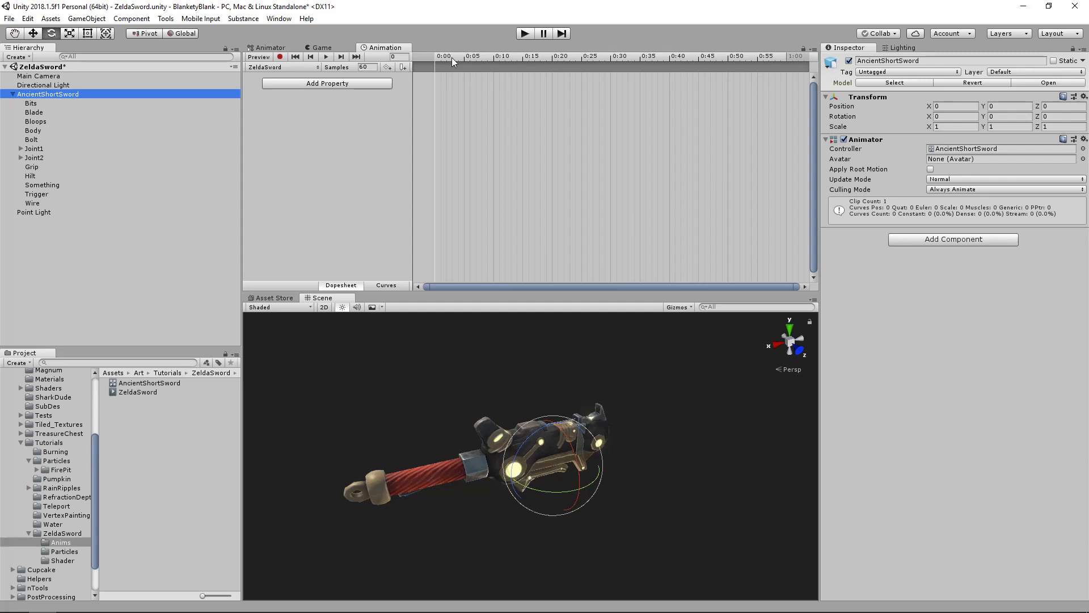
{"action": "left_click_drag", "start_coordinate": [473, 59], "coordinate": [444, 67]}
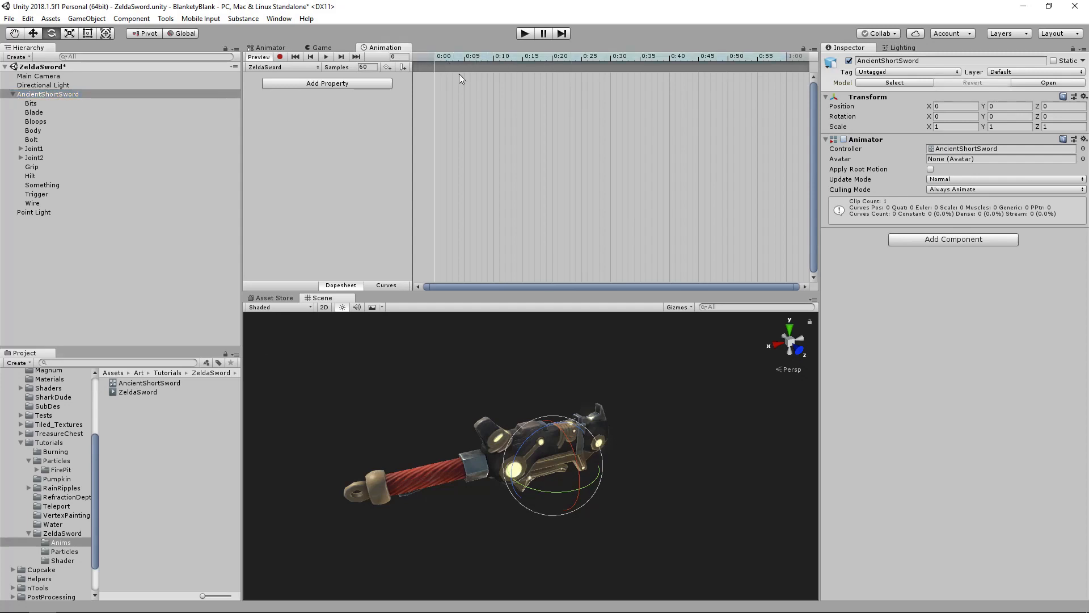
{"action": "scroll", "coordinate": [593, 159], "scroll_direction": "down", "scroll_amount": 5}
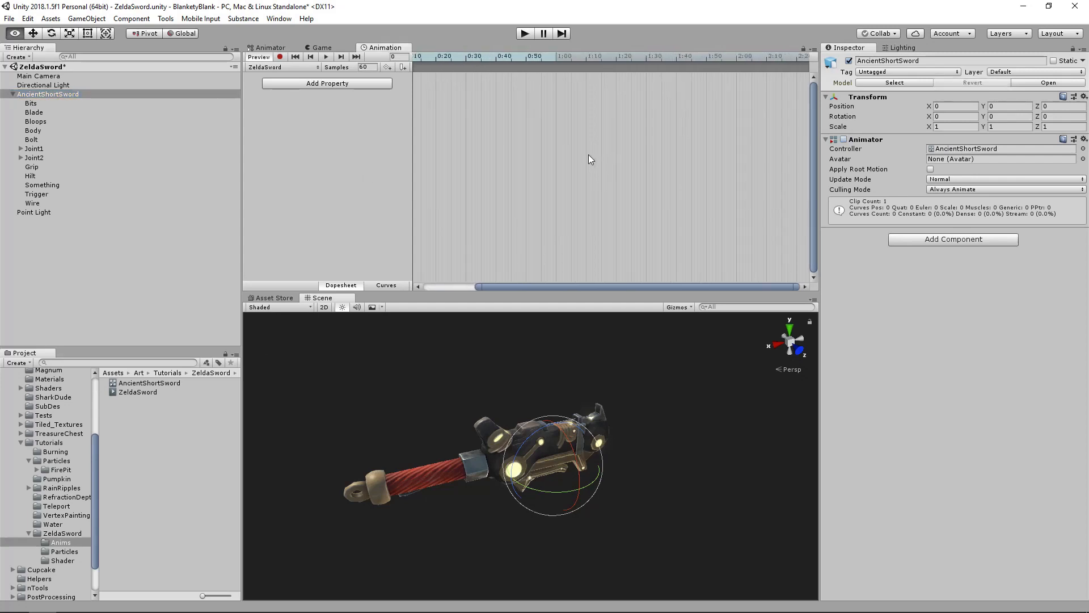
Step: Start recording the ZeldaSword clip and rotate Joint1 open to 0 on all axes at frame 10
{"action": "scroll", "coordinate": [624, 119], "scroll_direction": "down", "scroll_amount": 3}
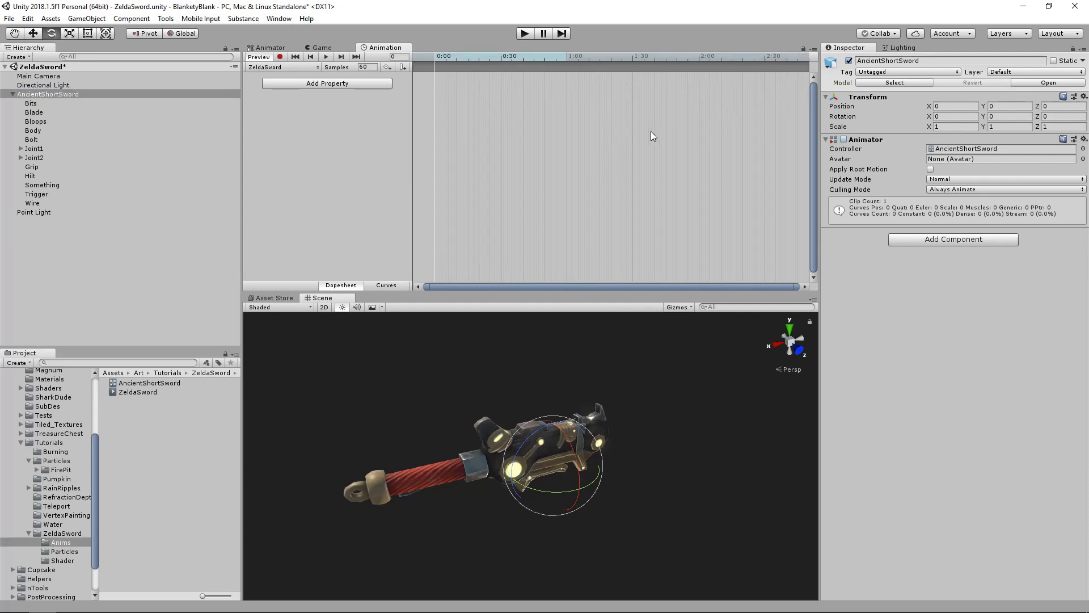
{"action": "left_click", "coordinate": [280, 57]}
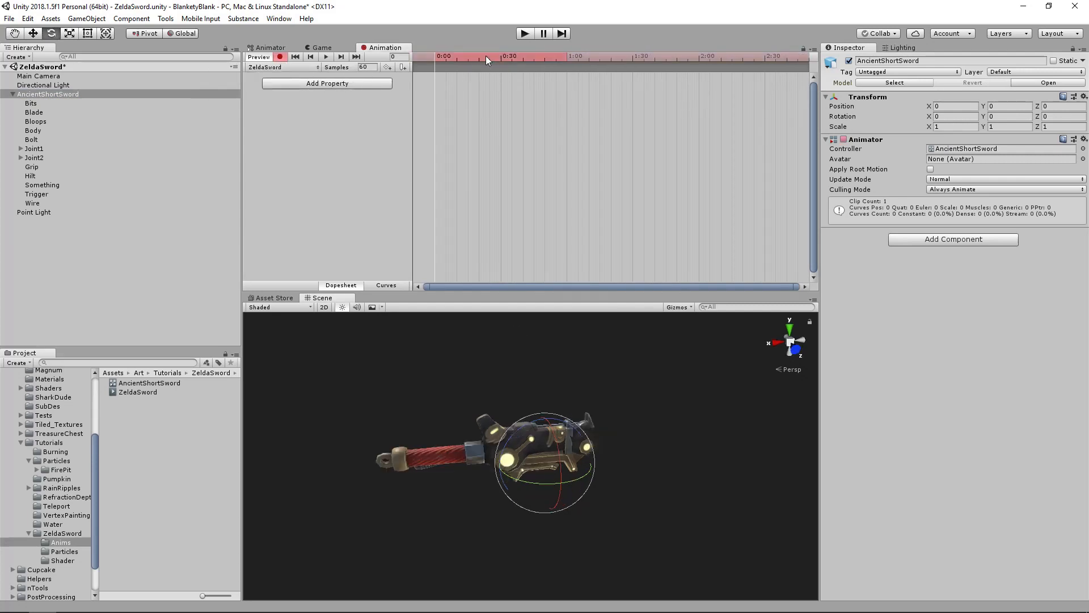
{"action": "left_click_drag", "start_coordinate": [486, 56], "coordinate": [427, 63]}
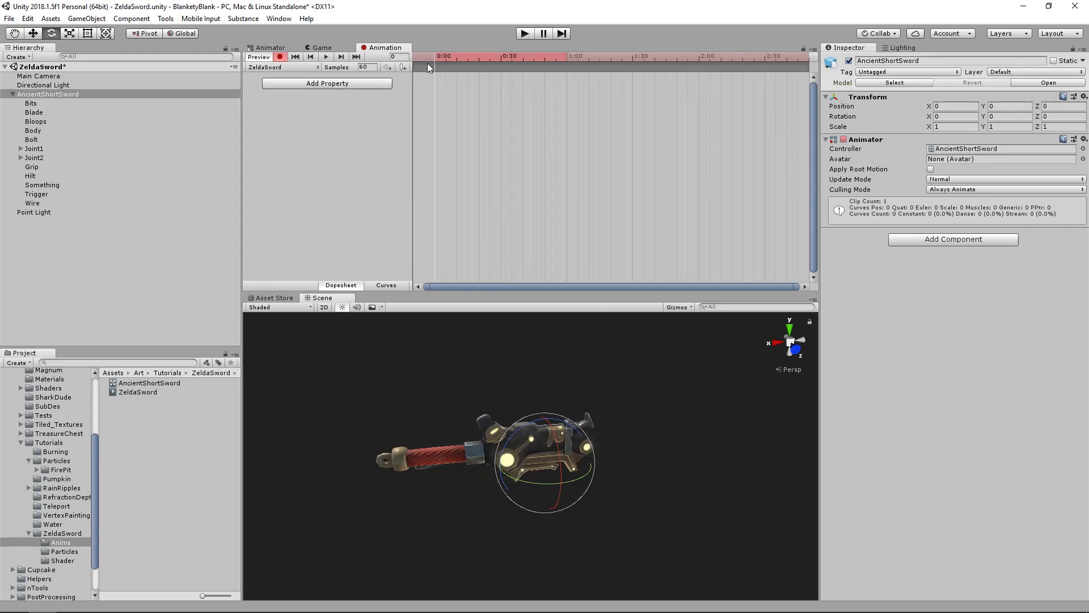
{"action": "left_click", "coordinate": [43, 148]}
{"action": "mouse_move", "coordinate": [446, 56]}
{"action": "left_mouse_down"}
{"action": "mouse_move", "coordinate": [564, 58]}
{"action": "mouse_move", "coordinate": [457, 60]}
{"action": "left_mouse_up"}
{"action": "left_click_drag", "start_coordinate": [583, 458], "coordinate": [538, 412], "text": "alt"}
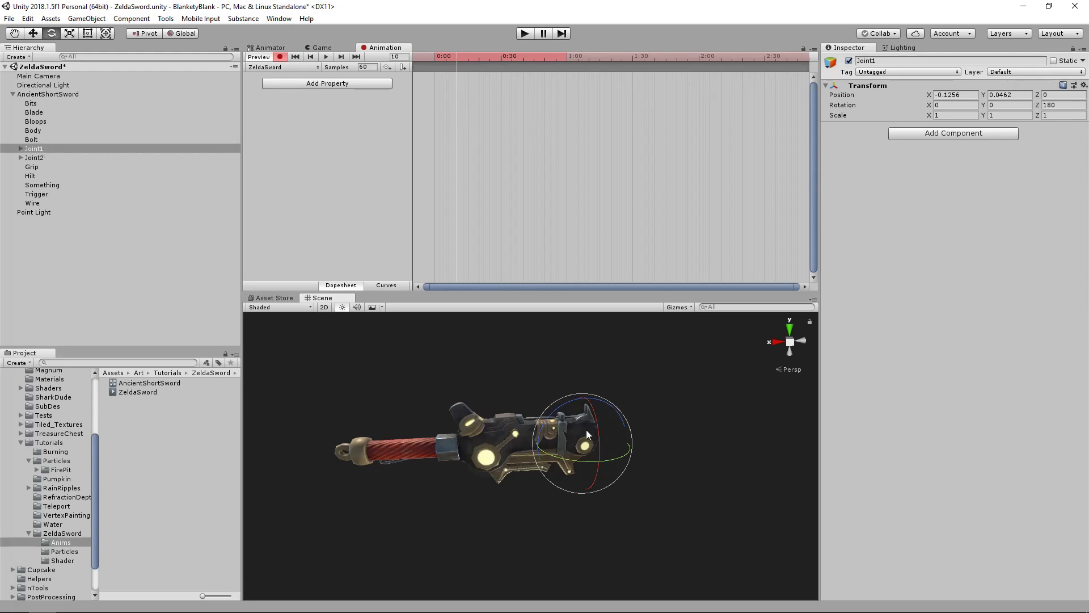
{"action": "left_click_drag", "start_coordinate": [579, 408], "coordinate": [325, 468]}
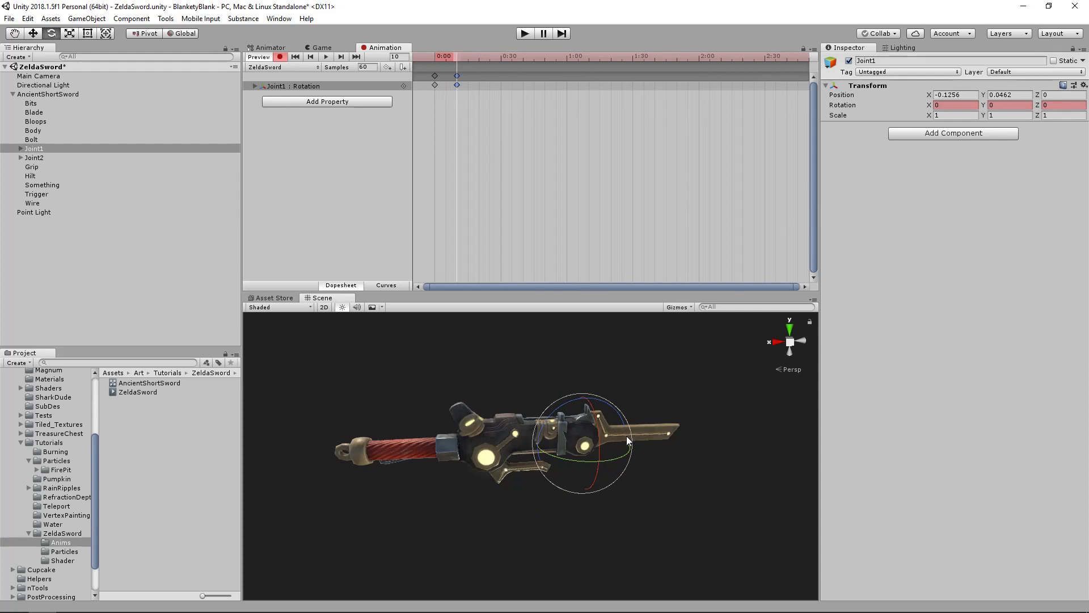
Step: Rotate Joint2 open to 0 on all axes at frame 10 and preview the flippers' opening motion
{"action": "mouse_move", "coordinate": [455, 56]}
{"action": "left_mouse_down"}
{"action": "mouse_move", "coordinate": [429, 57]}
{"action": "mouse_move", "coordinate": [464, 60]}
{"action": "mouse_move", "coordinate": [427, 63]}
{"action": "mouse_move", "coordinate": [458, 67]}
{"action": "left_mouse_up"}
{"action": "left_click", "coordinate": [34, 158]}
{"action": "left_click_drag", "start_coordinate": [498, 410], "coordinate": [604, 437]}
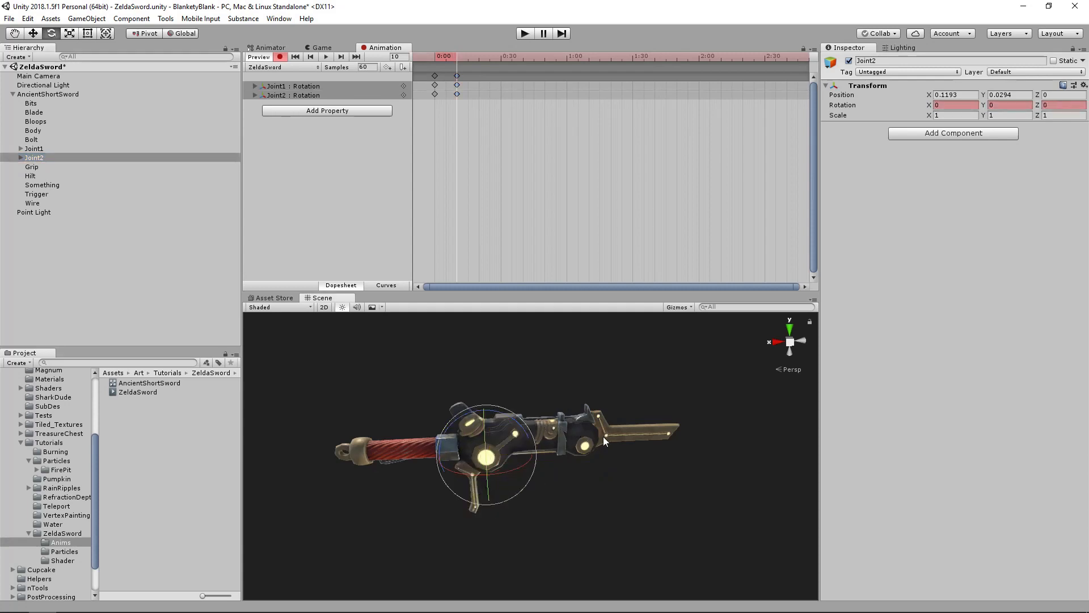
{"action": "left_click_drag", "start_coordinate": [526, 57], "coordinate": [656, 68]}
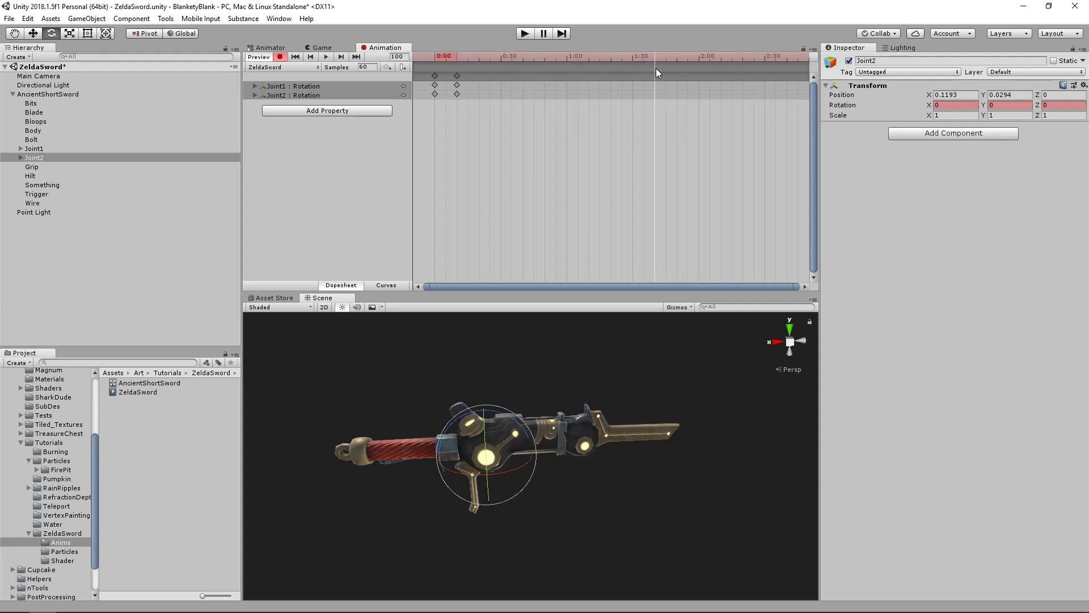
{"action": "left_click_drag", "start_coordinate": [499, 60], "coordinate": [403, 59]}
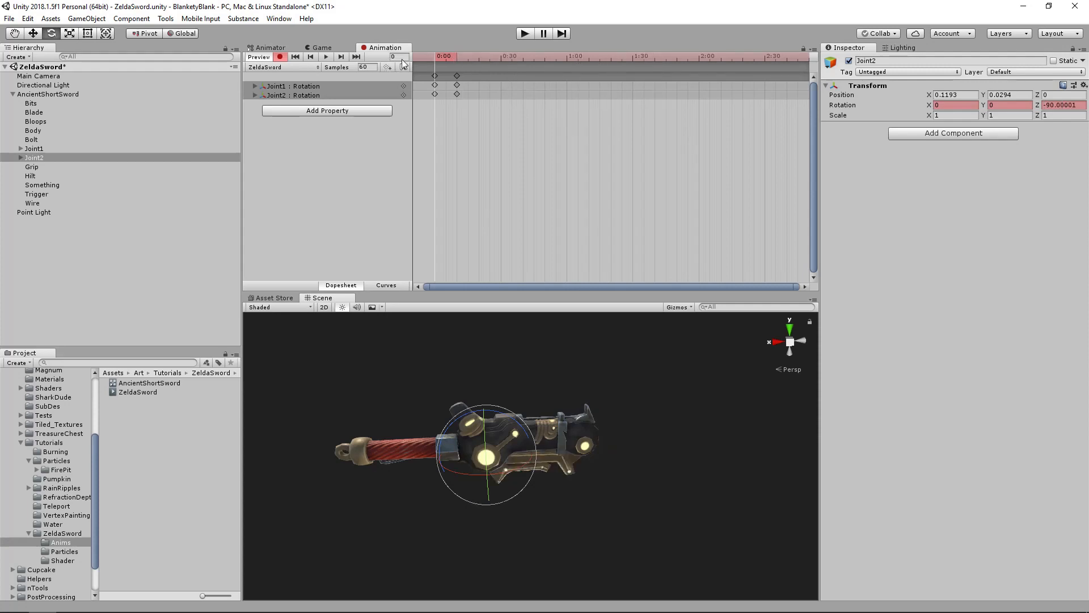
{"action": "left_click", "coordinate": [328, 56]}
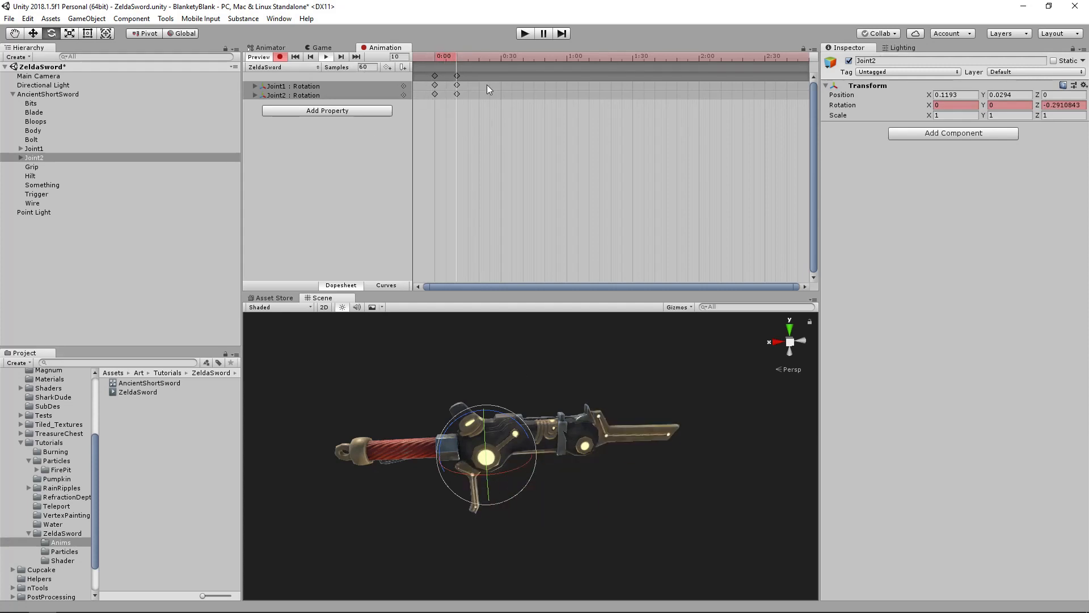
Step: Try holding the open pose with rotation keys for both joints at frame 120, and delete those keys
{"action": "left_click_drag", "start_coordinate": [635, 59], "coordinate": [699, 61]}
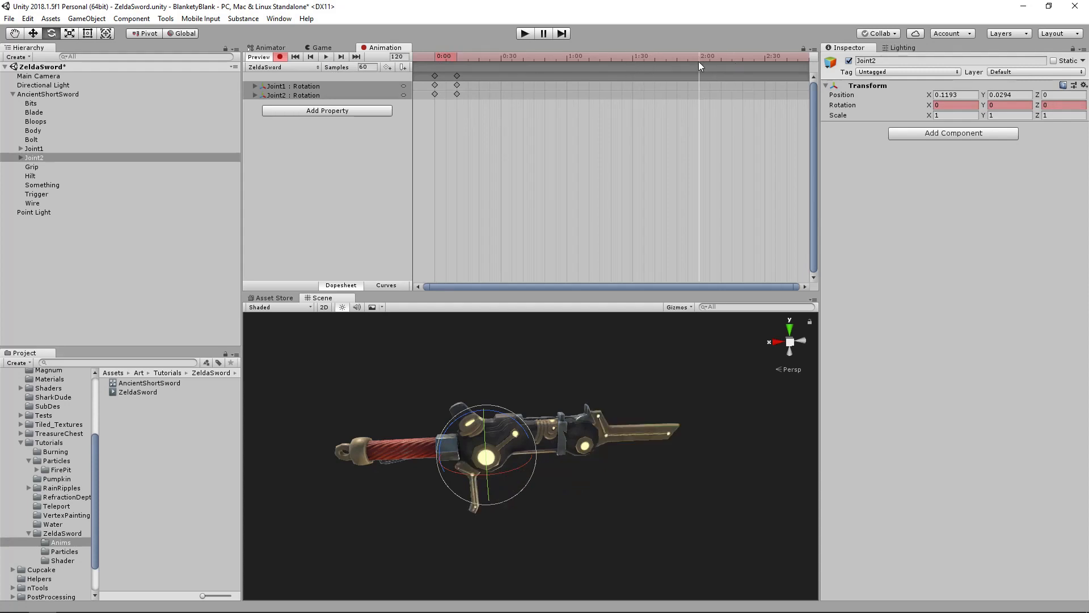
{"action": "left_click", "coordinate": [386, 67]}
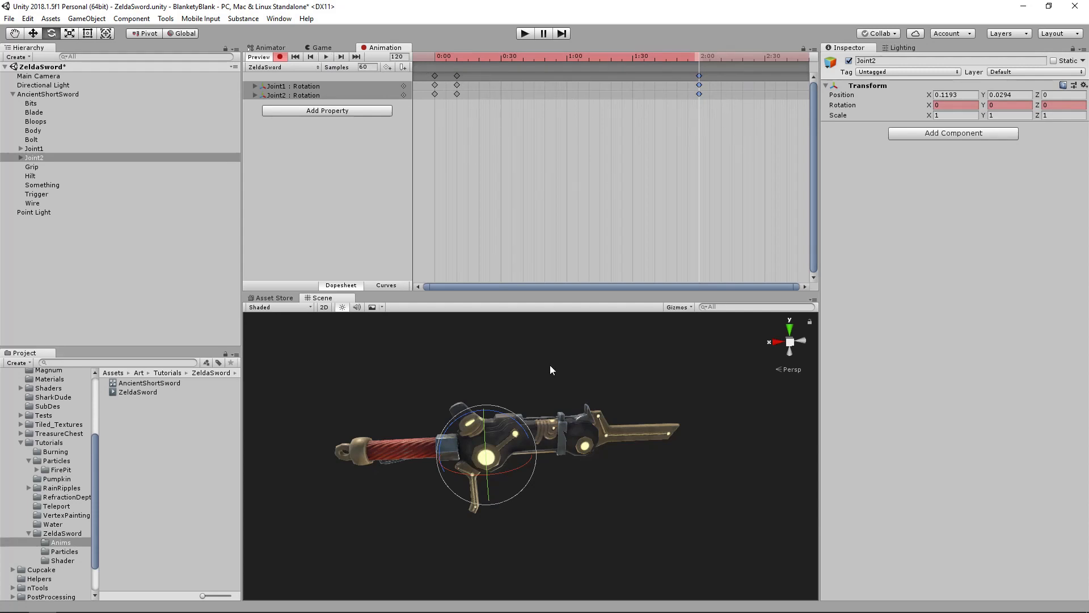
{"action": "left_click", "coordinate": [326, 57]}
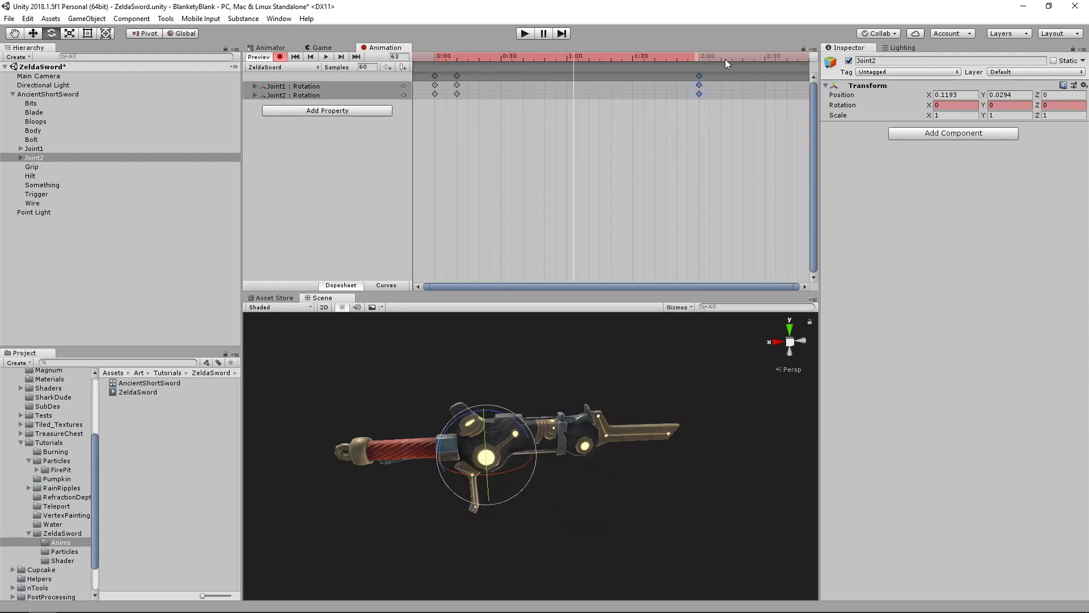
{"action": "key", "text": "Delete"}
Step: Try keying the Blade material's Blade Out to 1 at frame 20
{"action": "left_click_drag", "start_coordinate": [485, 54], "coordinate": [458, 56]}
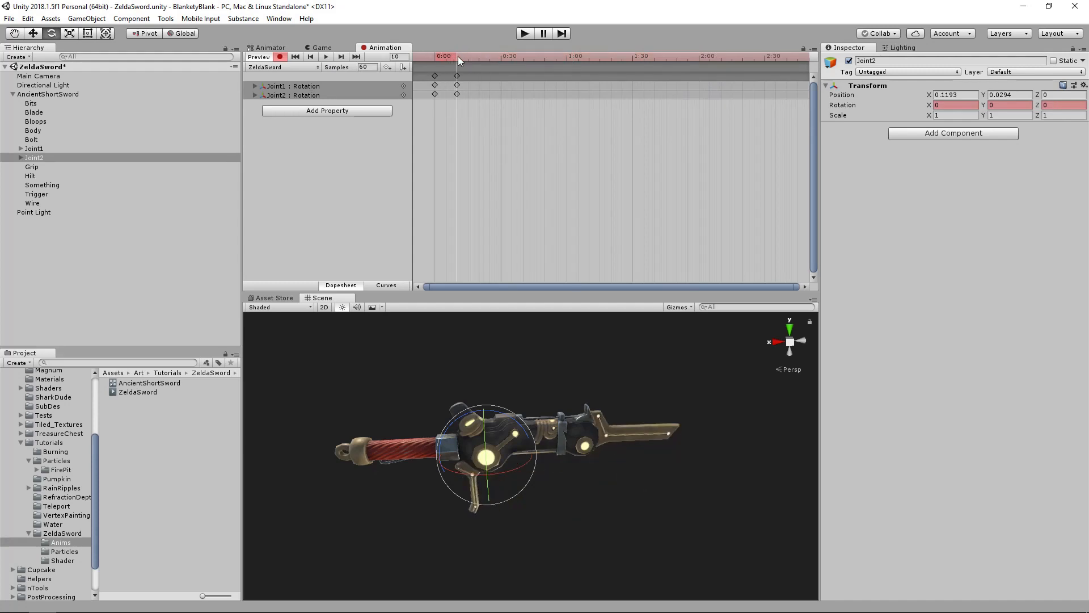
{"action": "left_click", "coordinate": [46, 114]}
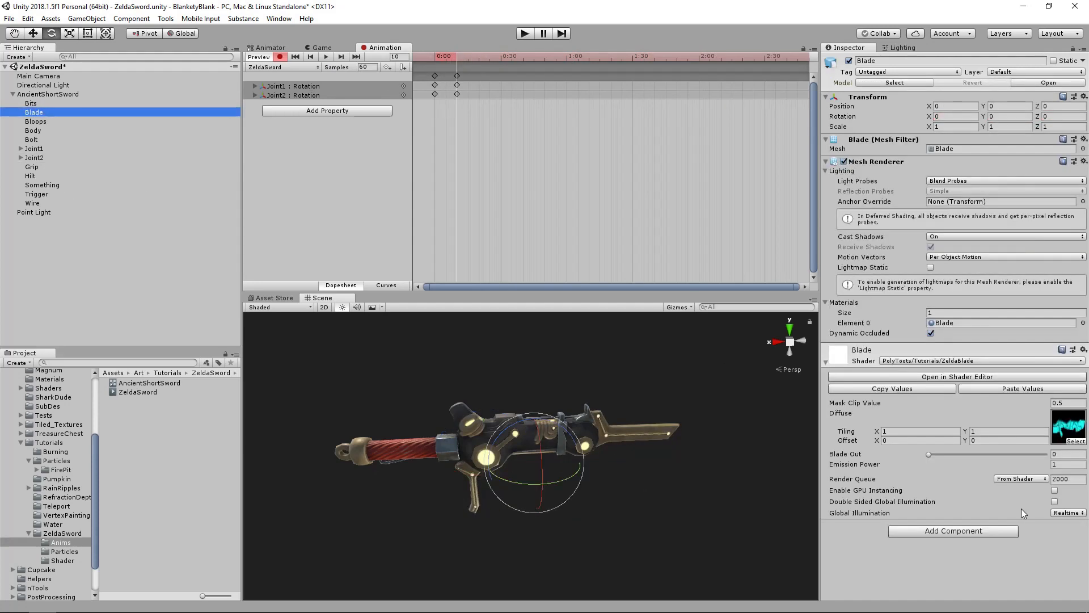
{"action": "mouse_move", "coordinate": [454, 57]}
{"action": "left_mouse_down"}
{"action": "mouse_move", "coordinate": [431, 59]}
{"action": "mouse_move", "coordinate": [471, 66]}
{"action": "left_mouse_up"}
{"action": "left_click_drag", "start_coordinate": [481, 66], "coordinate": [480, 66]}
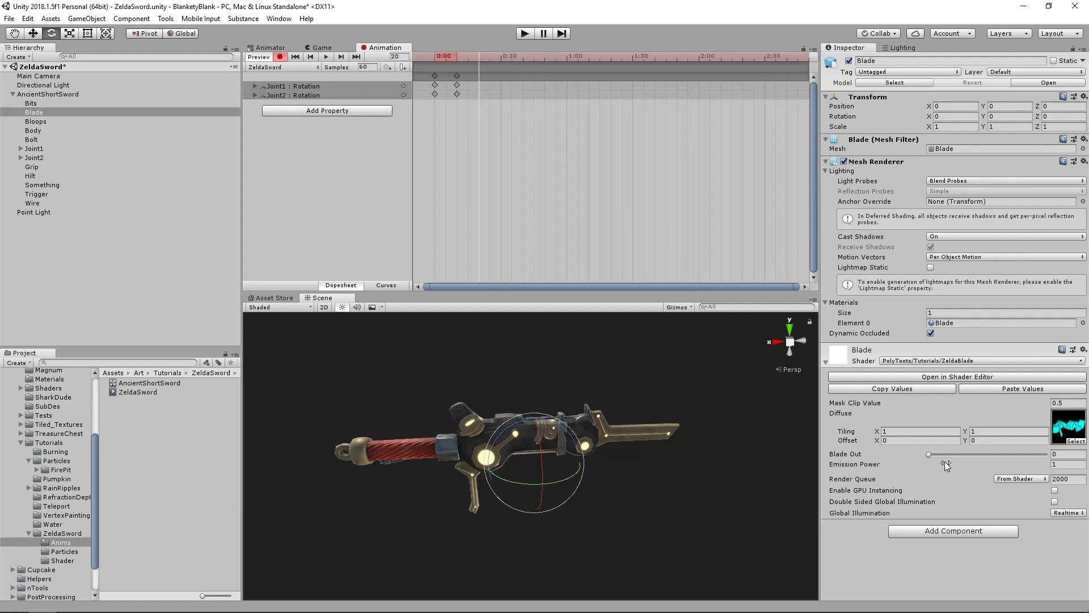
{"action": "left_click_drag", "start_coordinate": [930, 455], "coordinate": [1061, 452]}
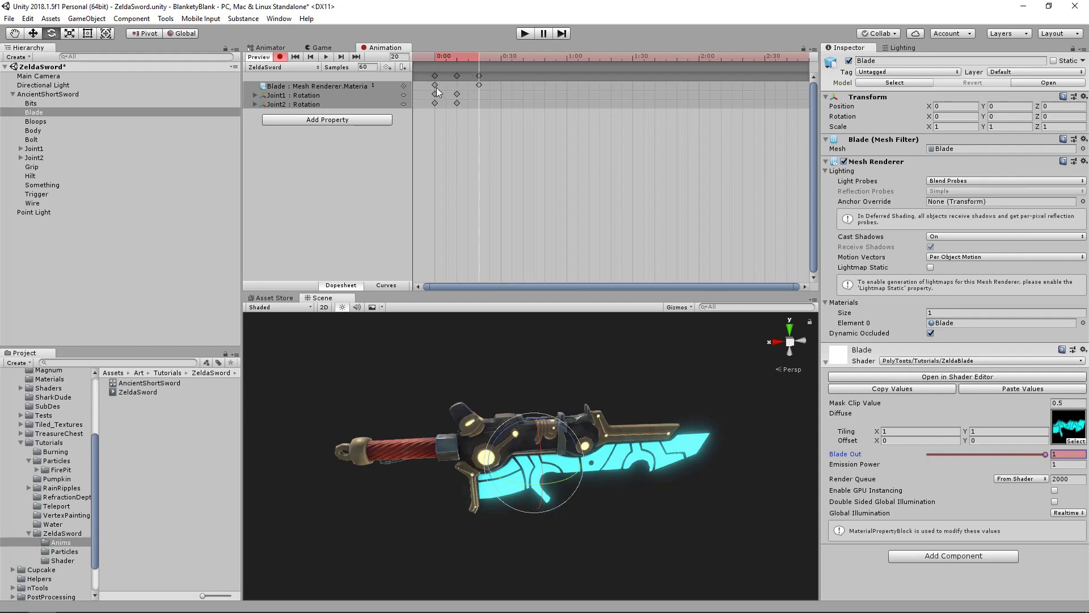
Step: Preview the blade extending and delete the Blade material keys from the clip
{"action": "left_click_drag", "start_coordinate": [475, 59], "coordinate": [434, 59]}
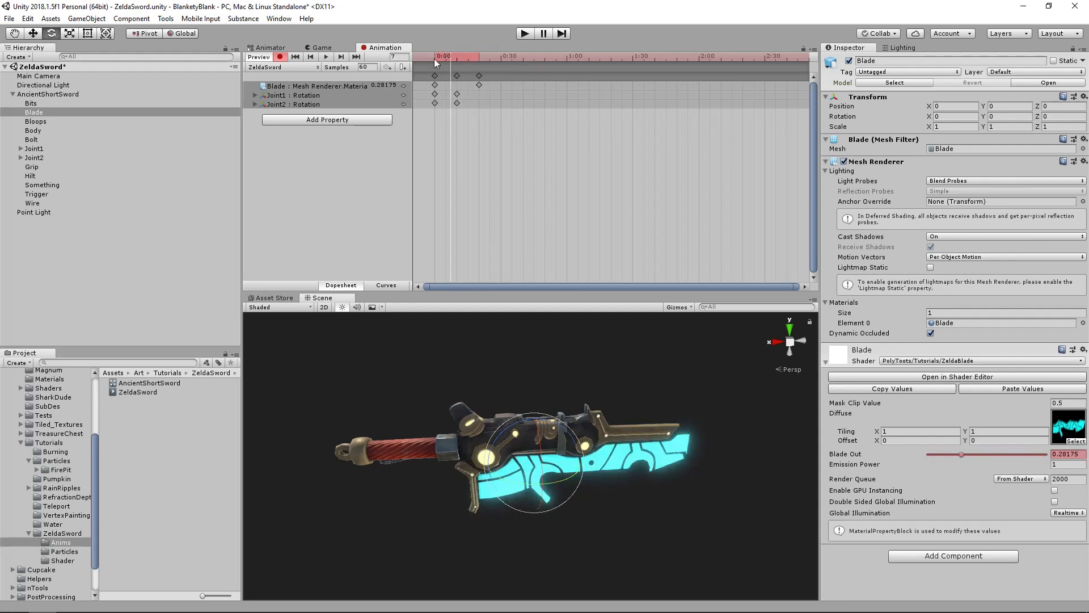
{"action": "left_click", "coordinate": [328, 56]}
{"action": "mouse_move", "coordinate": [467, 60]}
{"action": "left_mouse_down"}
{"action": "mouse_move", "coordinate": [430, 58]}
{"action": "mouse_move", "coordinate": [479, 57]}
{"action": "left_mouse_up"}
{"action": "left_click", "coordinate": [435, 85]}
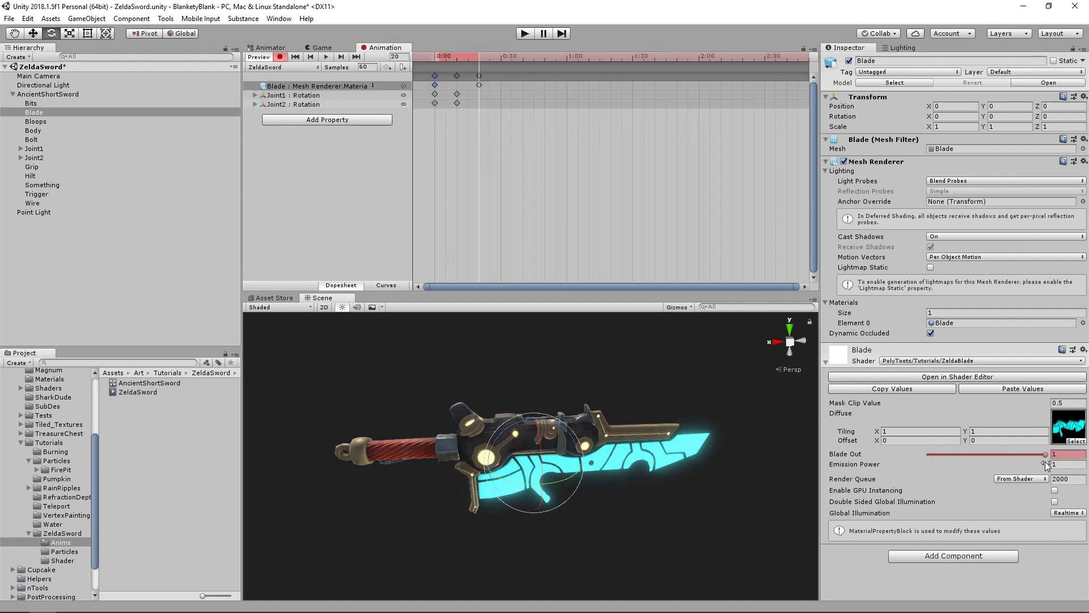
{"action": "left_click", "coordinate": [493, 84]}
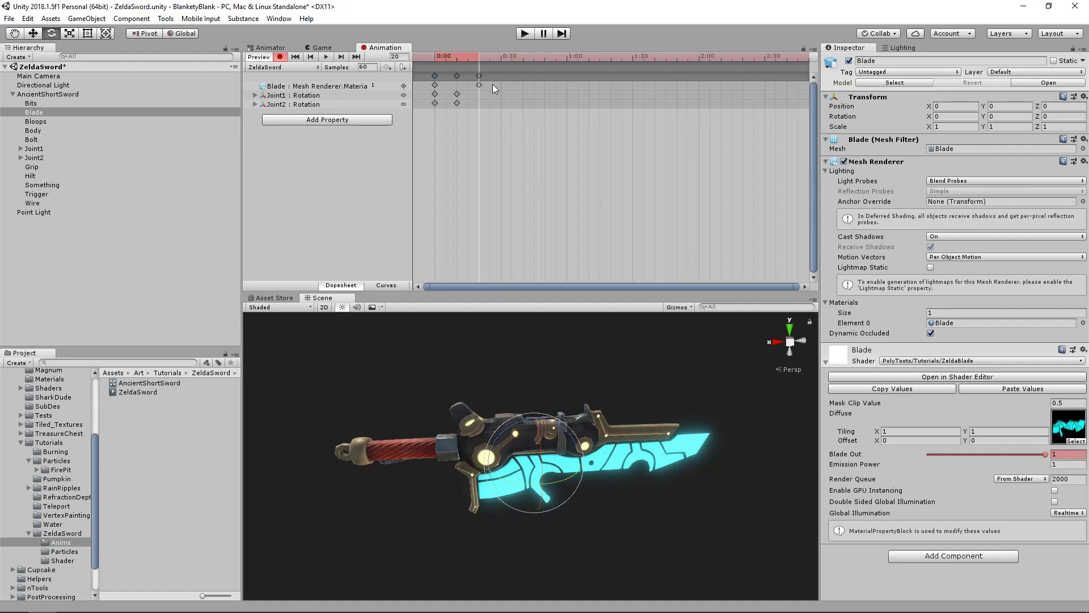
{"action": "key", "text": "Delete"}
Step: Add the Blade's Mesh Renderer property Material._Blade Out to the clip with the playhead at frame 10
{"action": "left_click", "coordinate": [479, 59]}
{"action": "mouse_move", "coordinate": [479, 58]}
{"action": "left_mouse_down"}
{"action": "mouse_move", "coordinate": [440, 57]}
{"action": "mouse_move", "coordinate": [457, 57]}
{"action": "left_mouse_up"}
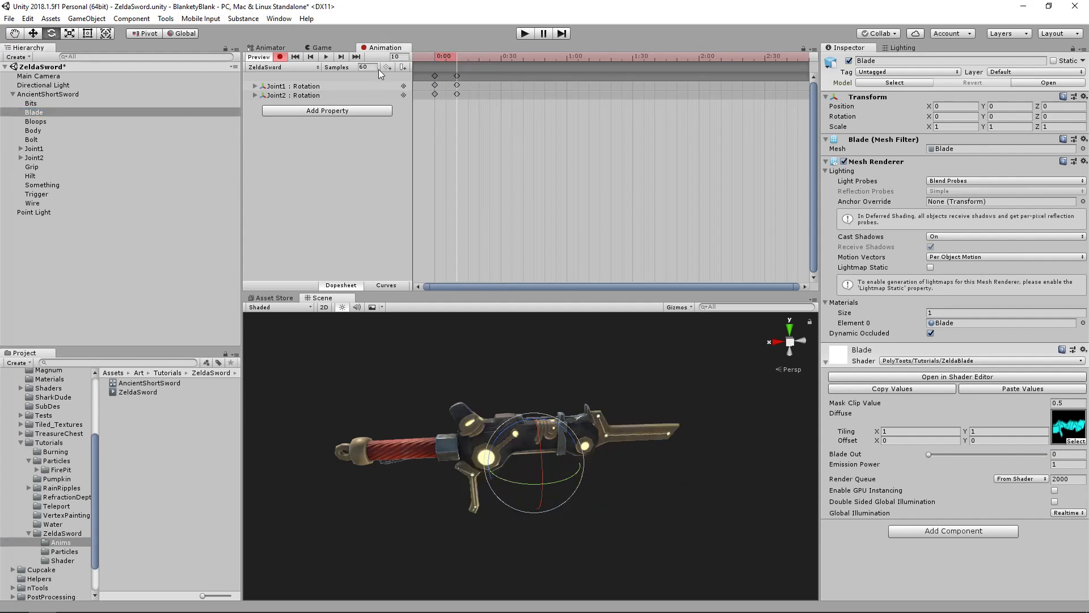
{"action": "left_click", "coordinate": [352, 111]}
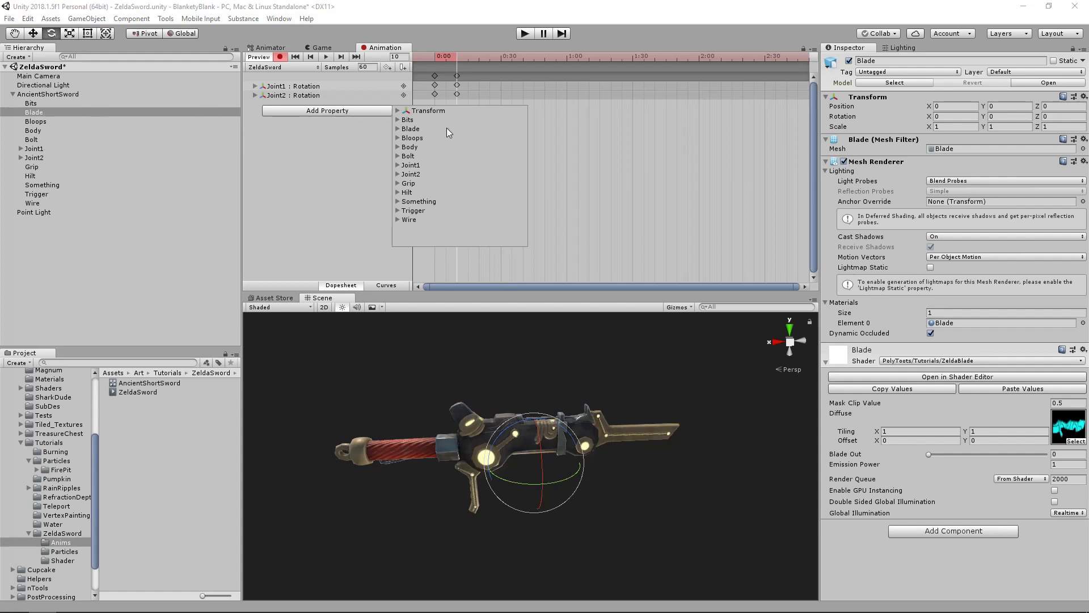
{"action": "left_click", "coordinate": [398, 130]}
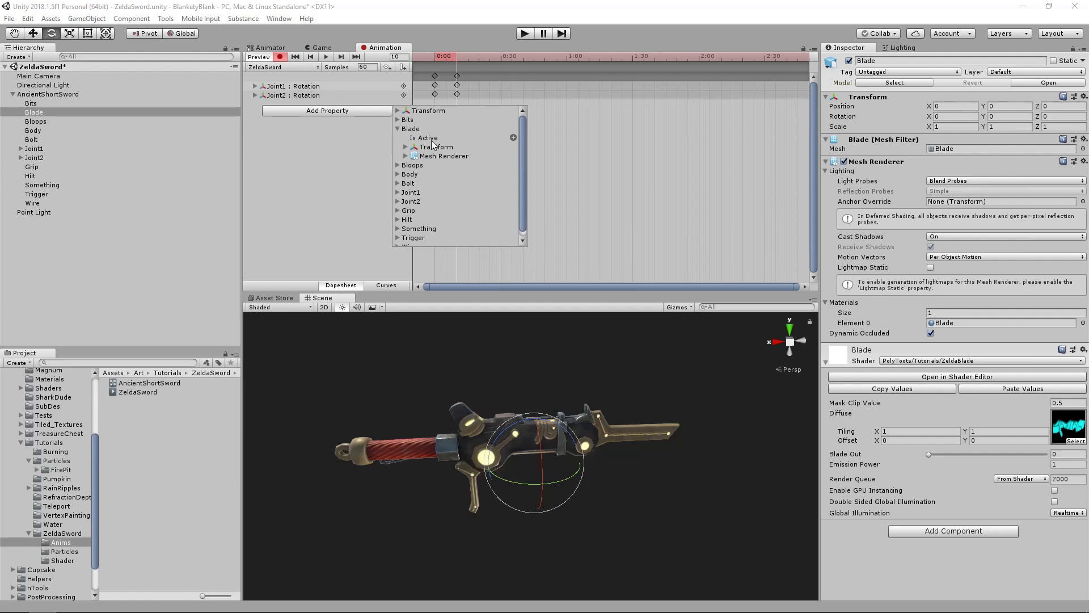
{"action": "left_click", "coordinate": [406, 156]}
{"action": "scroll", "coordinate": [472, 175], "scroll_direction": "down", "scroll_amount": 2}
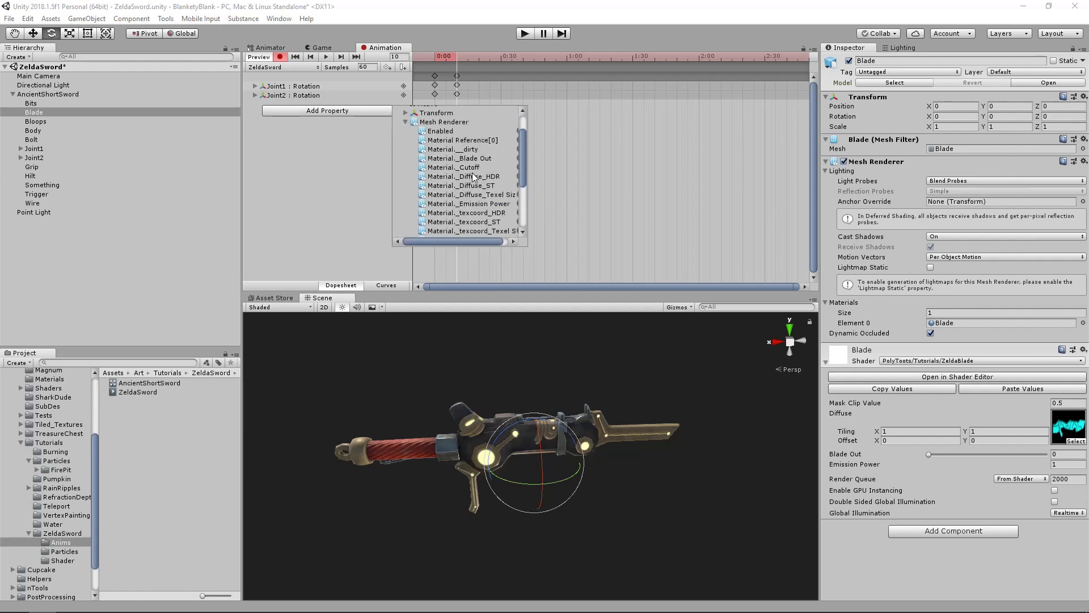
{"action": "left_click", "coordinate": [474, 159]}
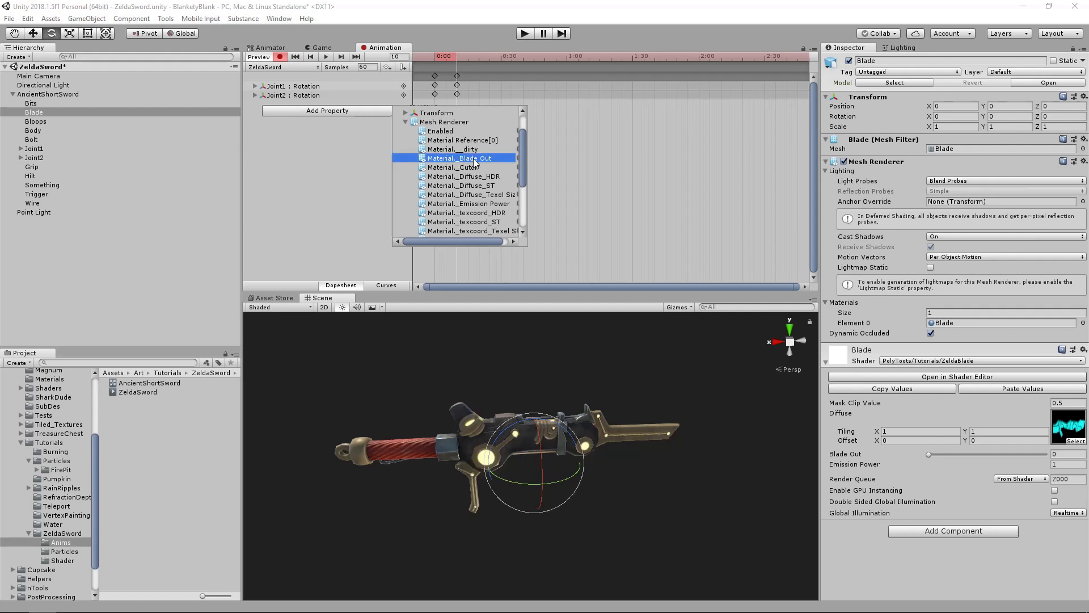
{"action": "mouse_move", "coordinate": [498, 243]}
{"action": "left_mouse_down"}
{"action": "mouse_move", "coordinate": [513, 244]}
{"action": "mouse_move", "coordinate": [472, 241]}
{"action": "mouse_move", "coordinate": [492, 242]}
{"action": "left_mouse_up"}
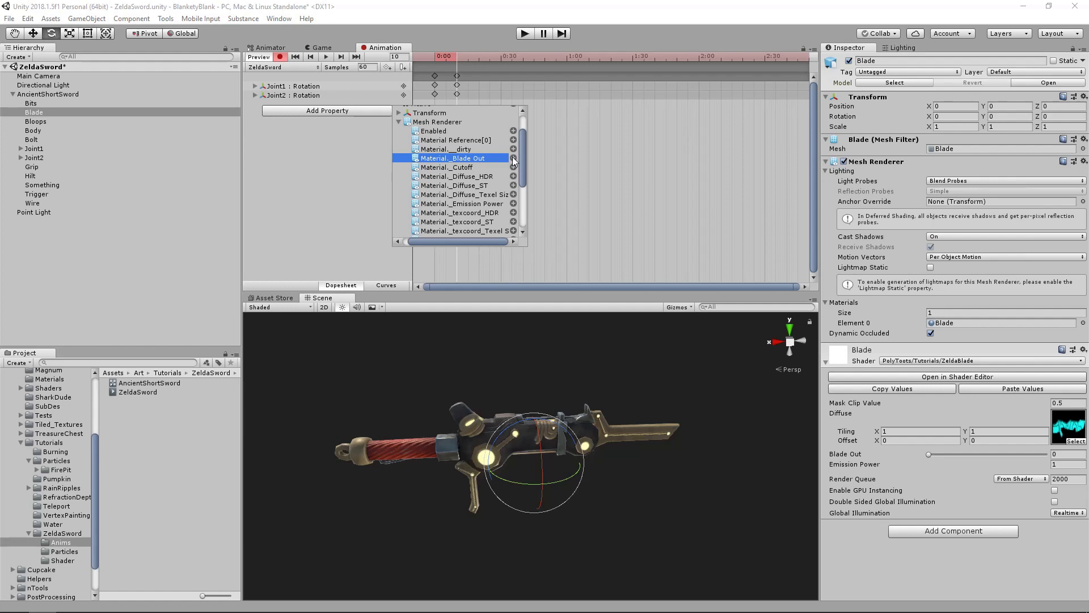
{"action": "left_click", "coordinate": [513, 159]}
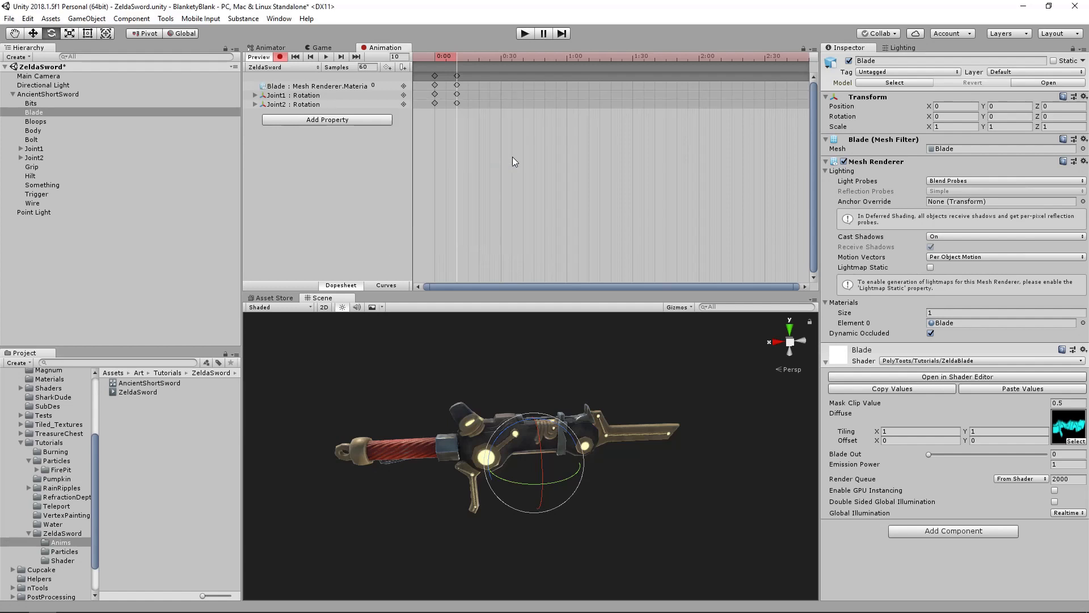
Step: Set the Blade's Blade Out to 1 at frame 20 so the blade extends from the frame 10 key
{"action": "left_click", "coordinate": [359, 86]}
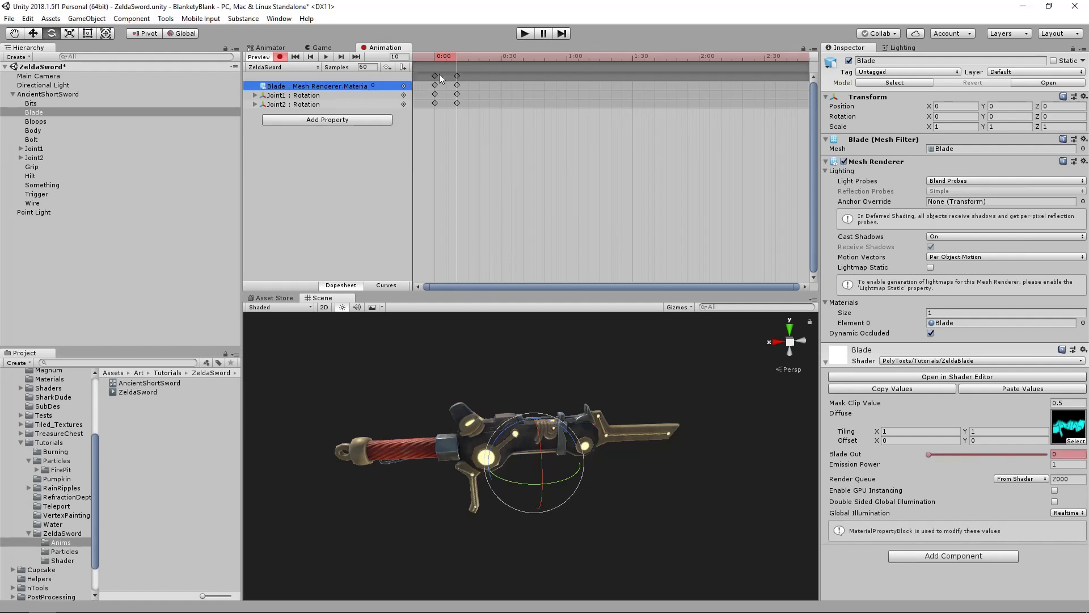
{"action": "mouse_move", "coordinate": [446, 57]}
{"action": "left_mouse_down"}
{"action": "mouse_move", "coordinate": [429, 57]}
{"action": "mouse_move", "coordinate": [458, 57]}
{"action": "left_mouse_up"}
{"action": "left_click", "coordinate": [457, 85]}
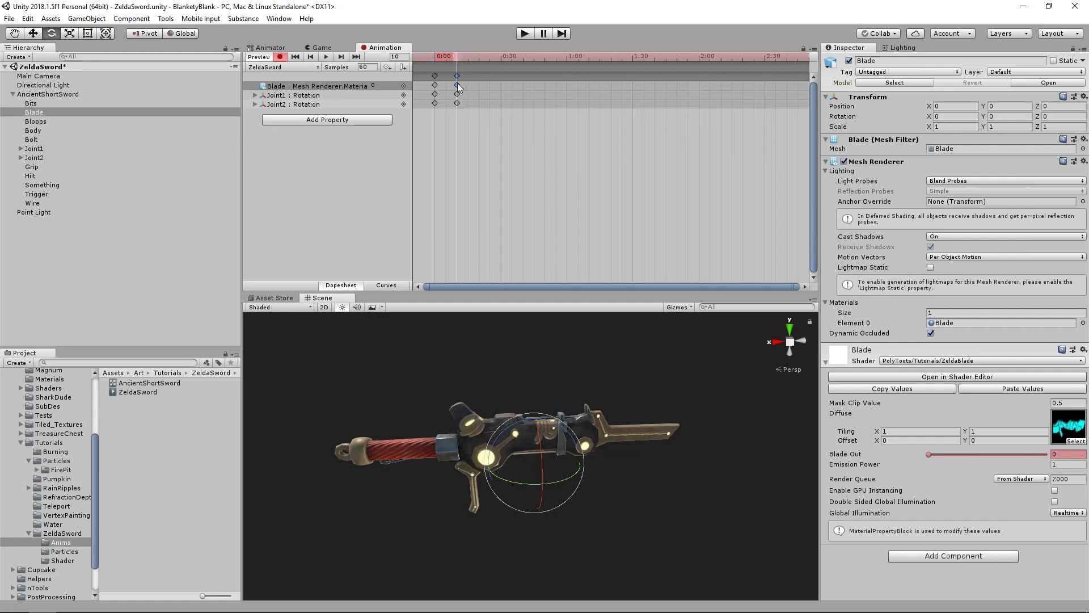
{"action": "left_click_drag", "start_coordinate": [455, 67], "coordinate": [479, 56]}
{"action": "left_click_drag", "start_coordinate": [929, 454], "coordinate": [1046, 454]}
Step: Remove the Blade Out key at frame 0 and scrub the timeline to check the blade's extension
{"action": "left_click_drag", "start_coordinate": [474, 62], "coordinate": [458, 54]}
{"action": "left_click_drag", "start_coordinate": [455, 61], "coordinate": [479, 59]}
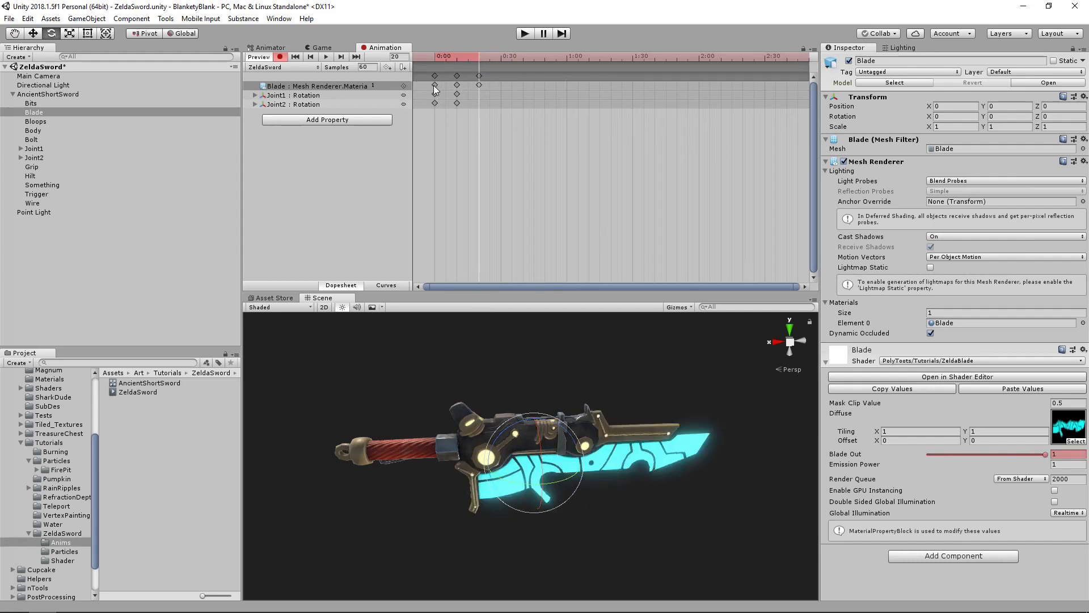
{"action": "left_click_drag", "start_coordinate": [461, 83], "coordinate": [505, 75]}
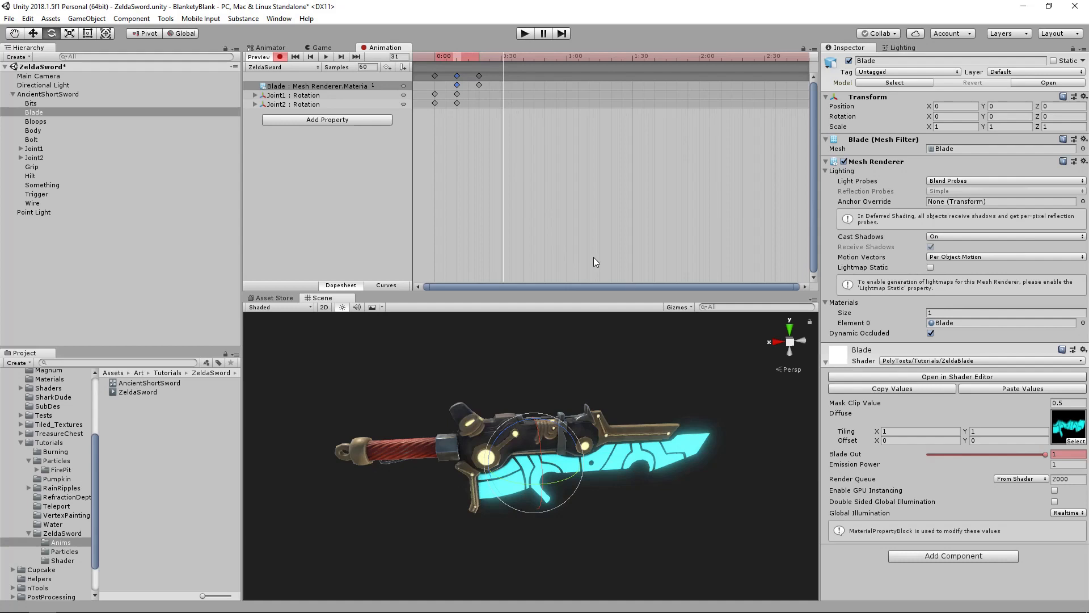
{"action": "left_click_drag", "start_coordinate": [642, 402], "coordinate": [589, 413], "text": "alt"}
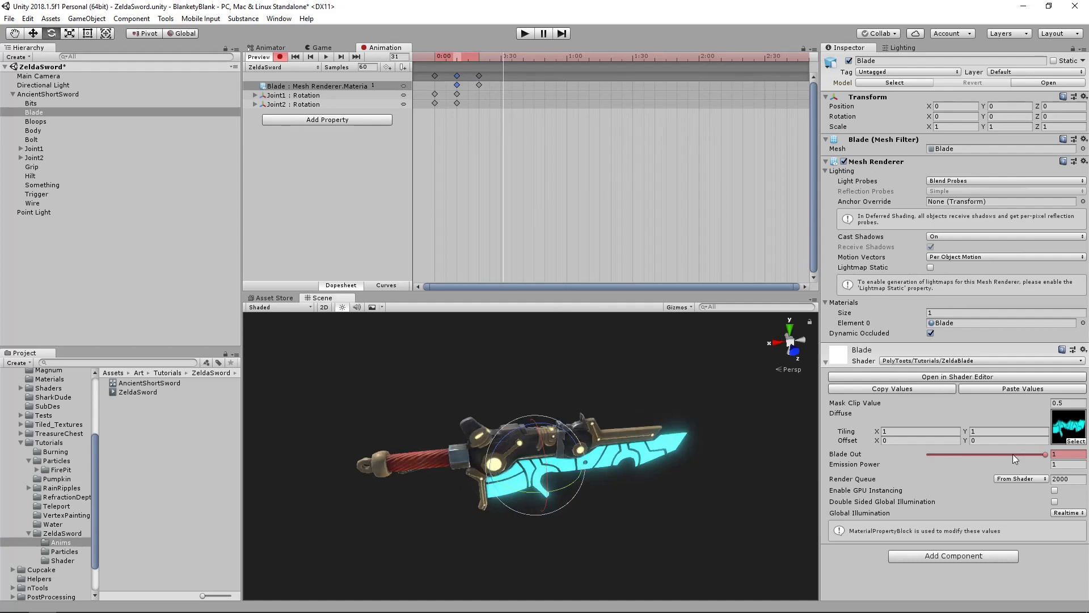
Step: Key the Blade material's Emission Power to 5 at frame 18 and move the playhead to frame 30
{"action": "mouse_move", "coordinate": [493, 61]}
{"action": "left_mouse_down"}
{"action": "mouse_move", "coordinate": [435, 60]}
{"action": "mouse_move", "coordinate": [502, 59]}
{"action": "mouse_move", "coordinate": [438, 59]}
{"action": "mouse_move", "coordinate": [479, 58]}
{"action": "left_mouse_up"}
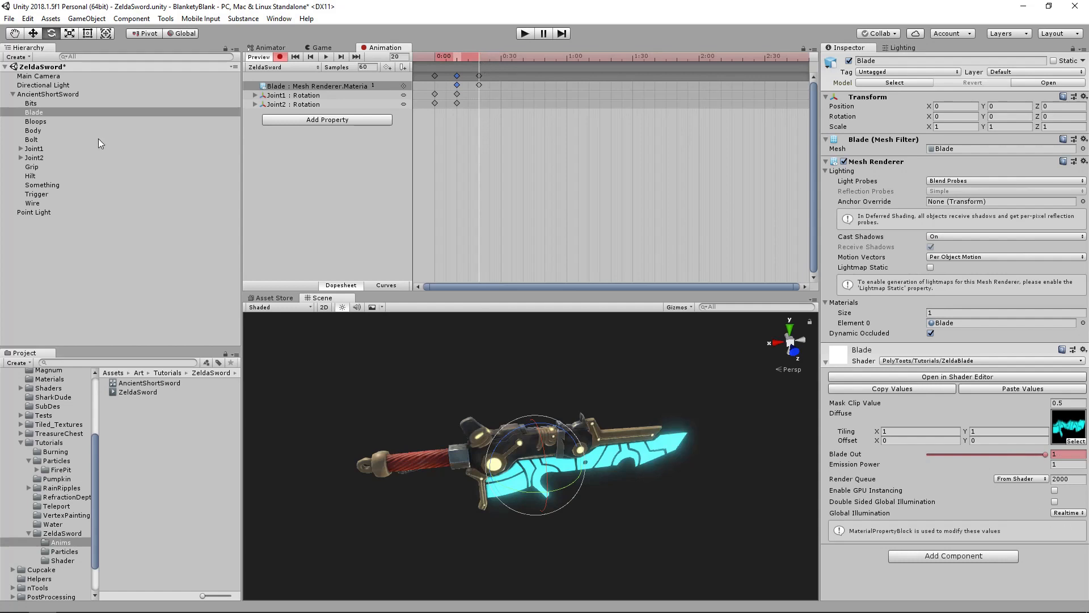
{"action": "left_click", "coordinate": [39, 112]}
{"action": "mouse_move", "coordinate": [472, 57]}
{"action": "left_mouse_down"}
{"action": "mouse_move", "coordinate": [433, 56]}
{"action": "mouse_move", "coordinate": [475, 58]}
{"action": "left_mouse_up"}
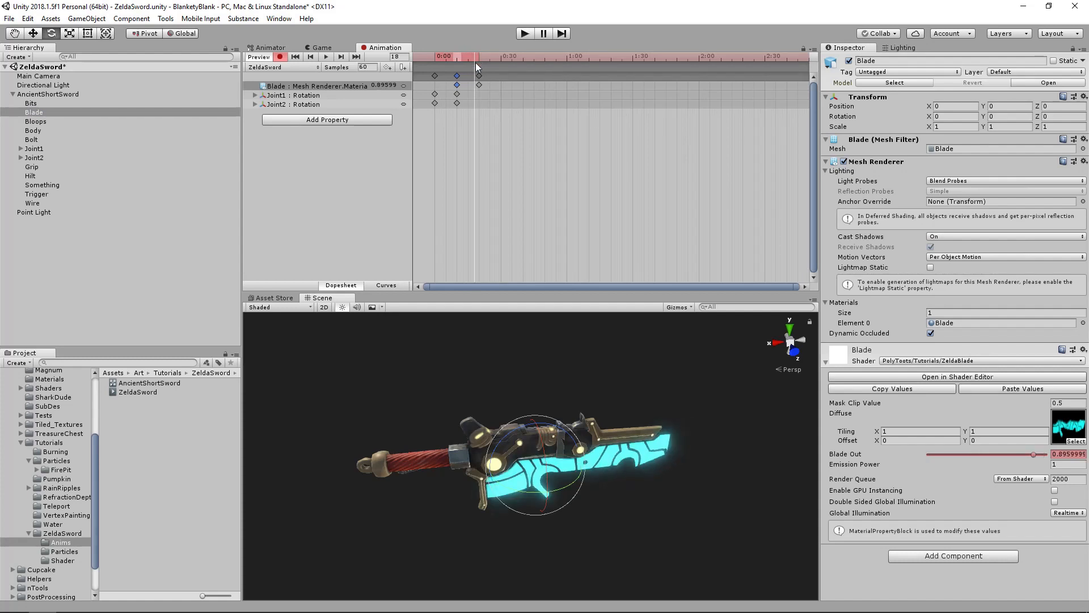
{"action": "left_click", "coordinate": [1074, 464]}
{"action": "type", "text": "5"}
{"action": "key", "text": "Tab"}
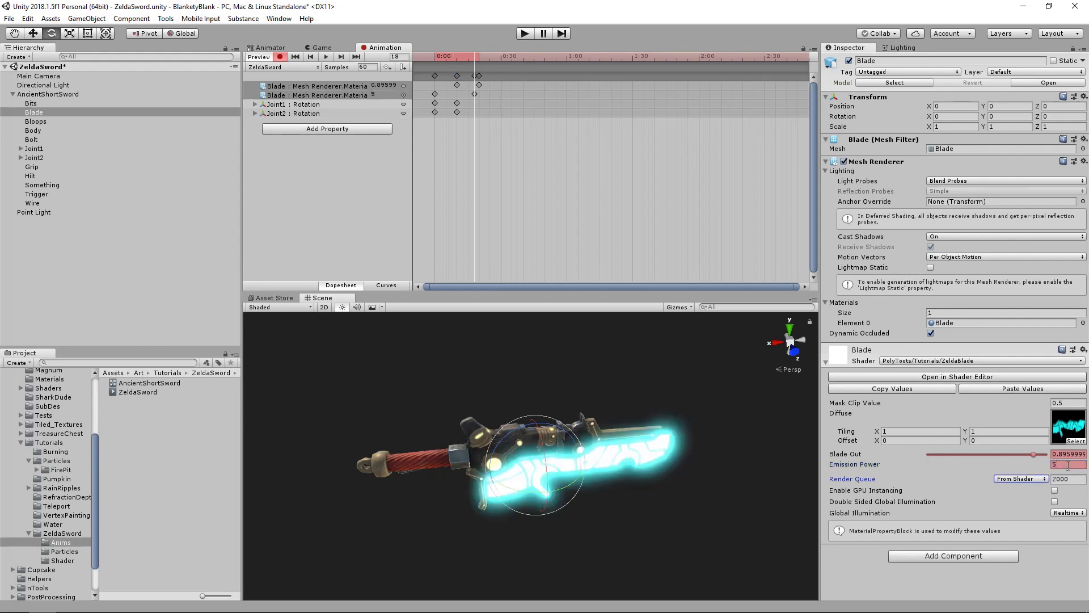
{"action": "left_click_drag", "start_coordinate": [474, 56], "coordinate": [502, 55]}
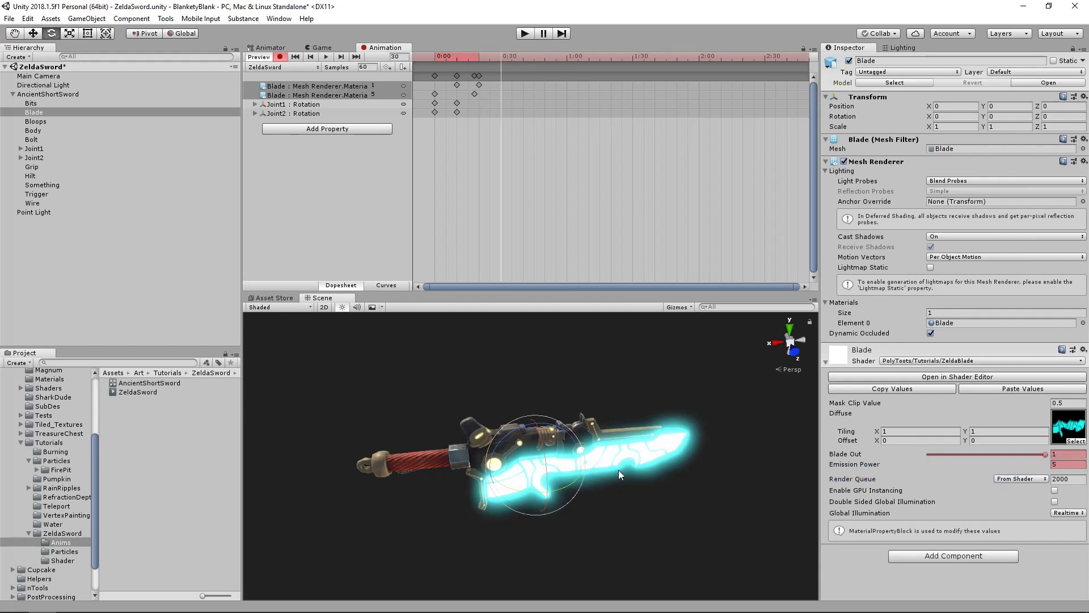
Step: Key the blade's Emission Power at 1 on frame 30, and add keyframes for both blade properties at frame 99
{"action": "left_click", "coordinate": [1068, 463]}
{"action": "type", "text": "1"}
{"action": "key", "text": "Tab"}
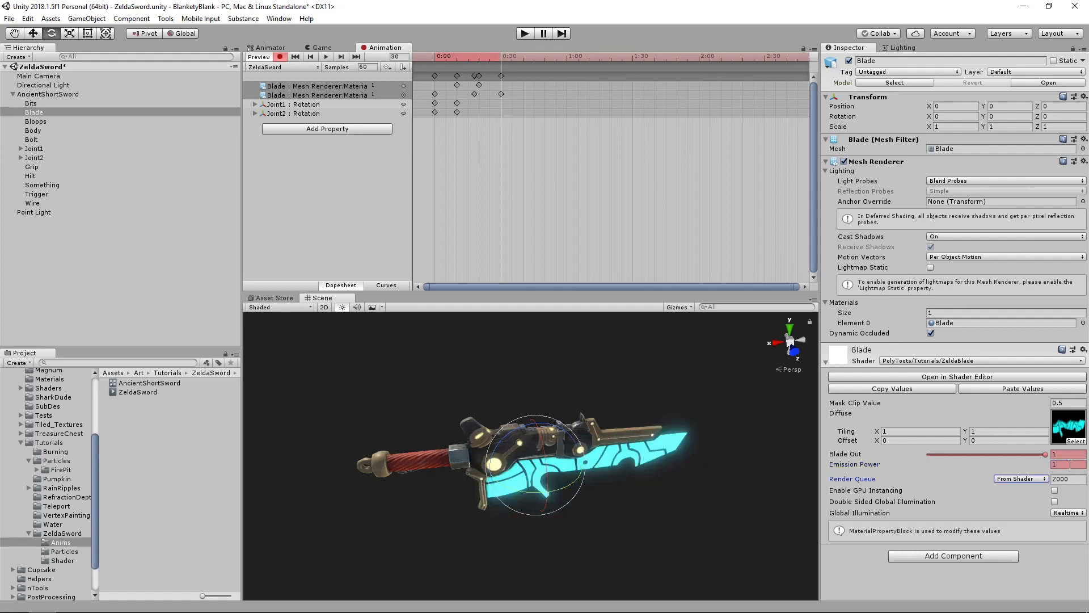
{"action": "left_click_drag", "start_coordinate": [491, 57], "coordinate": [652, 64]}
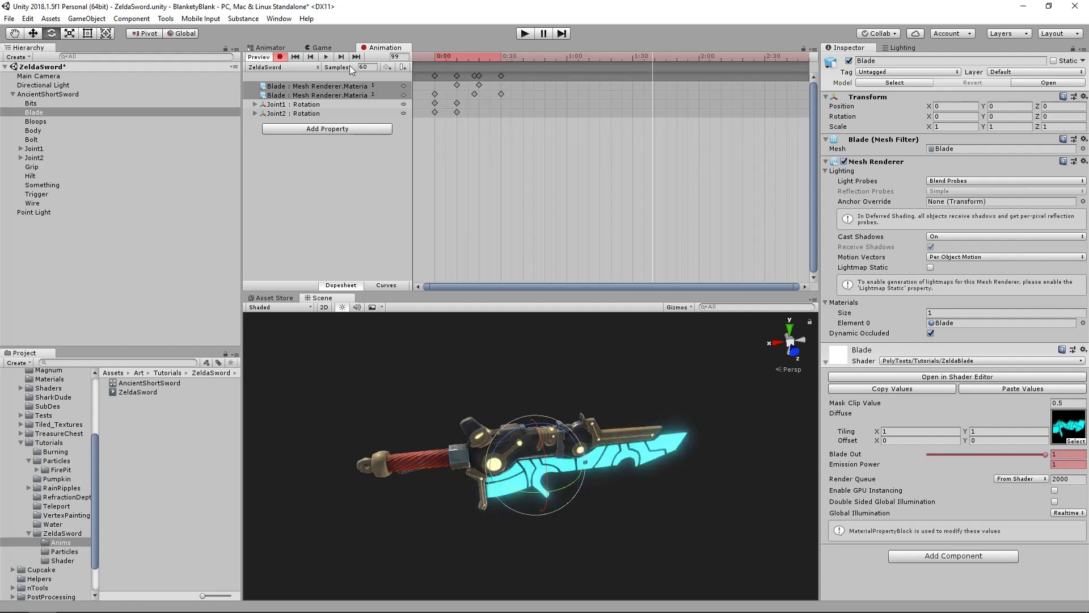
{"action": "left_click", "coordinate": [387, 67]}
Step: Play the ZeldaSword clip and replay it from frame 0 to check the blade's glow
{"action": "left_click", "coordinate": [328, 56]}
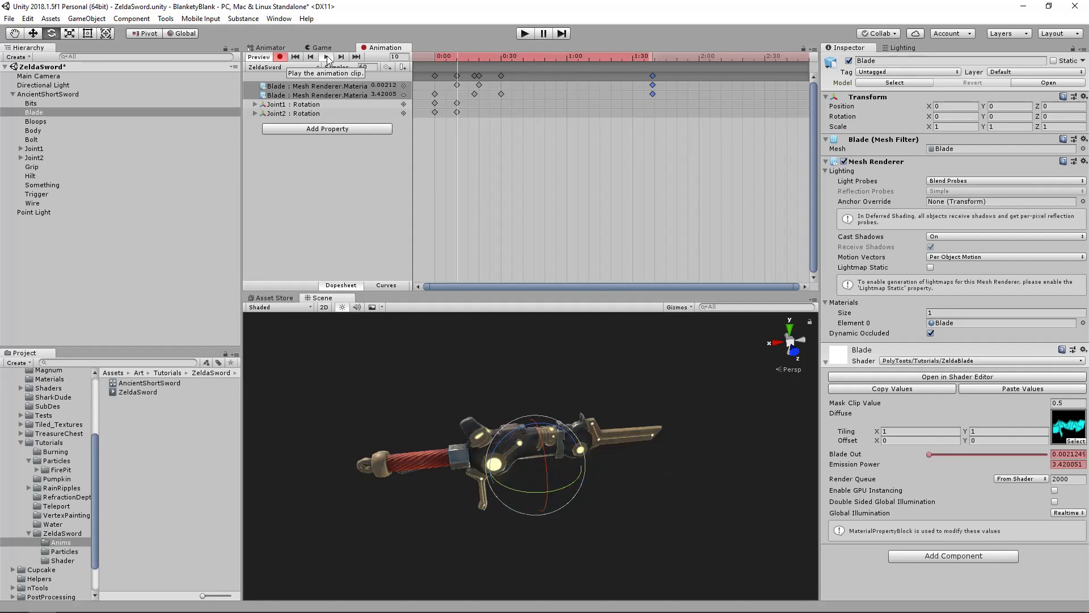
{"action": "left_click", "coordinate": [327, 57]}
{"action": "left_click_drag", "start_coordinate": [502, 56], "coordinate": [431, 66]}
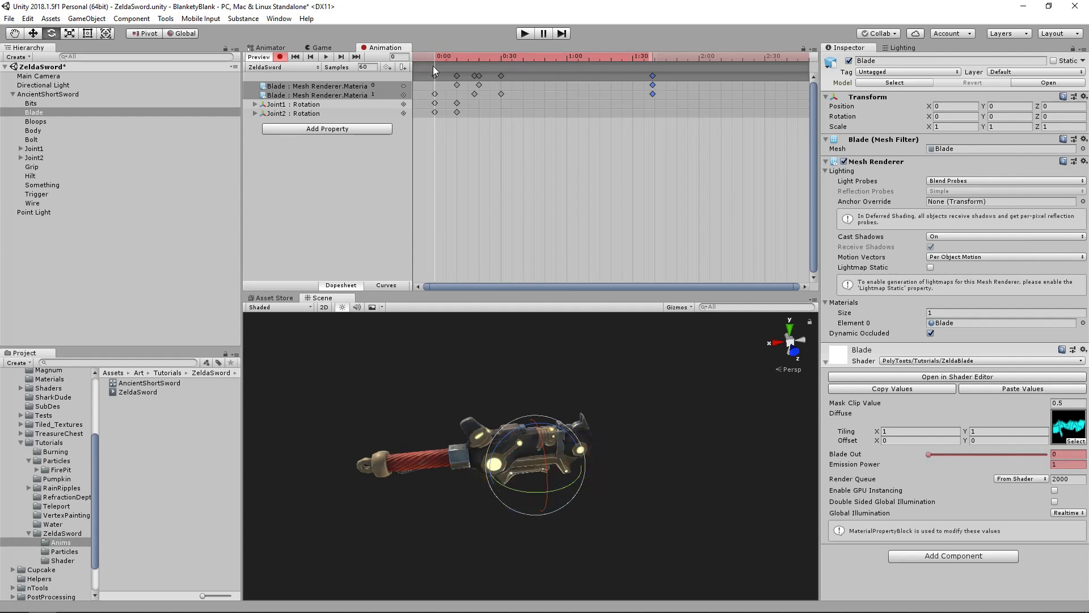
{"action": "left_click", "coordinate": [326, 56]}
Step: Set the blade's Emission Power keyframe at frame 18 to 3
{"action": "left_click_drag", "start_coordinate": [498, 53], "coordinate": [477, 61]}
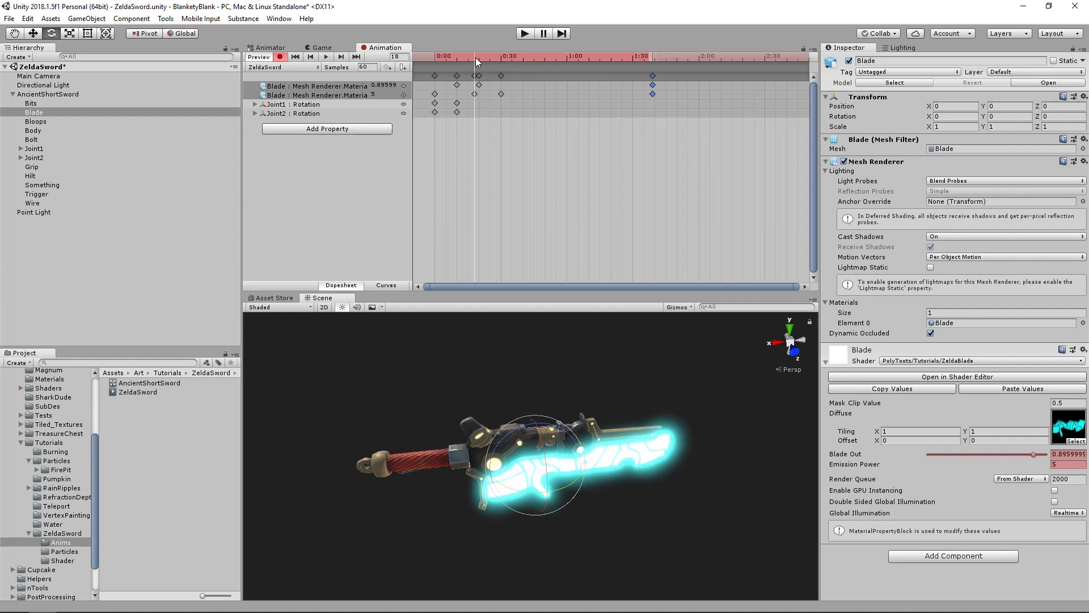
{"action": "left_click", "coordinate": [474, 94]}
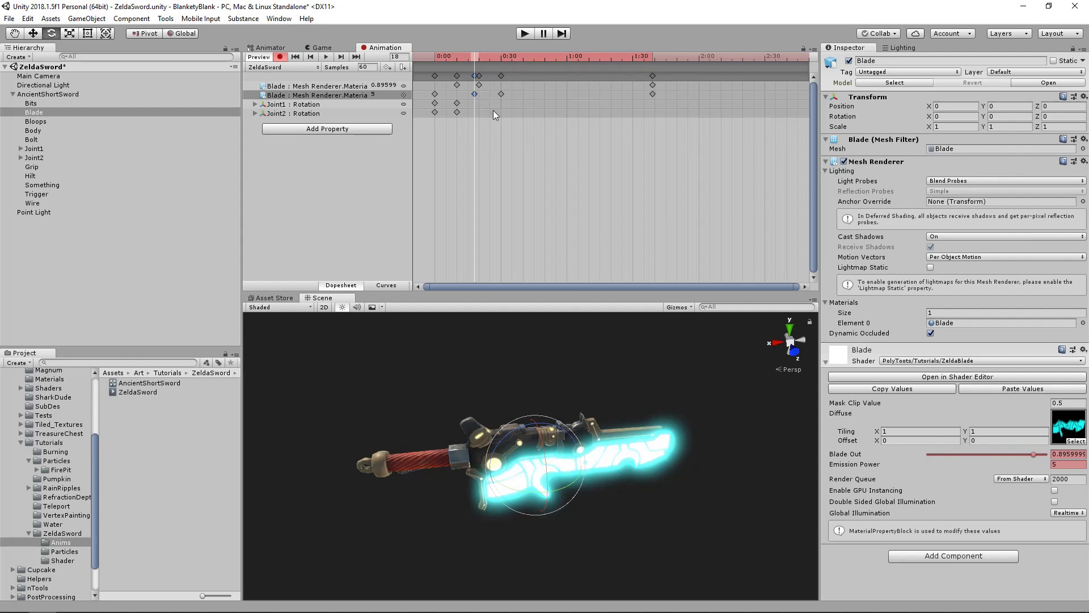
{"action": "left_click", "coordinate": [1071, 465]}
{"action": "type", "text": "3"}
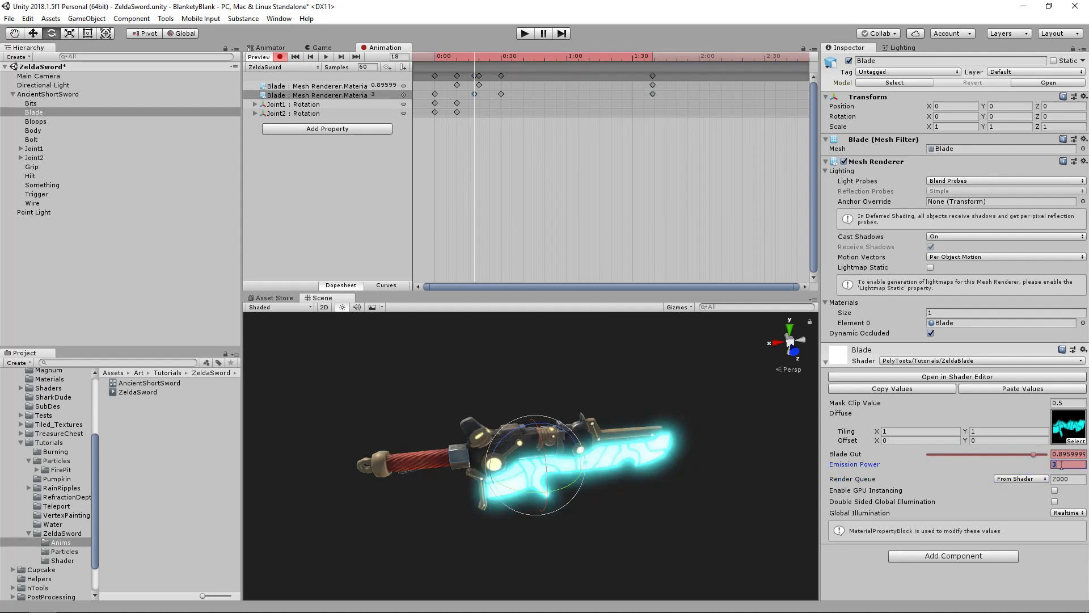
{"action": "type", "text": "4"}
{"action": "type", "text": "3"}
{"action": "key", "text": "Tab"}
Step: Add an Emission Power keyframe of 1 for the blade at frame 15
{"action": "mouse_move", "coordinate": [469, 59]}
{"action": "left_mouse_down"}
{"action": "mouse_move", "coordinate": [444, 61]}
{"action": "mouse_move", "coordinate": [498, 60]}
{"action": "mouse_move", "coordinate": [485, 61]}
{"action": "mouse_move", "coordinate": [477, 94]}
{"action": "mouse_move", "coordinate": [488, 93]}
{"action": "mouse_move", "coordinate": [460, 59]}
{"action": "mouse_move", "coordinate": [480, 60]}
{"action": "mouse_move", "coordinate": [460, 60]}
{"action": "mouse_move", "coordinate": [474, 60]}
{"action": "mouse_move", "coordinate": [476, 95]}
{"action": "mouse_move", "coordinate": [469, 55]}
{"action": "mouse_move", "coordinate": [458, 55]}
{"action": "mouse_move", "coordinate": [468, 55]}
{"action": "left_mouse_up"}
{"action": "left_click", "coordinate": [1067, 463]}
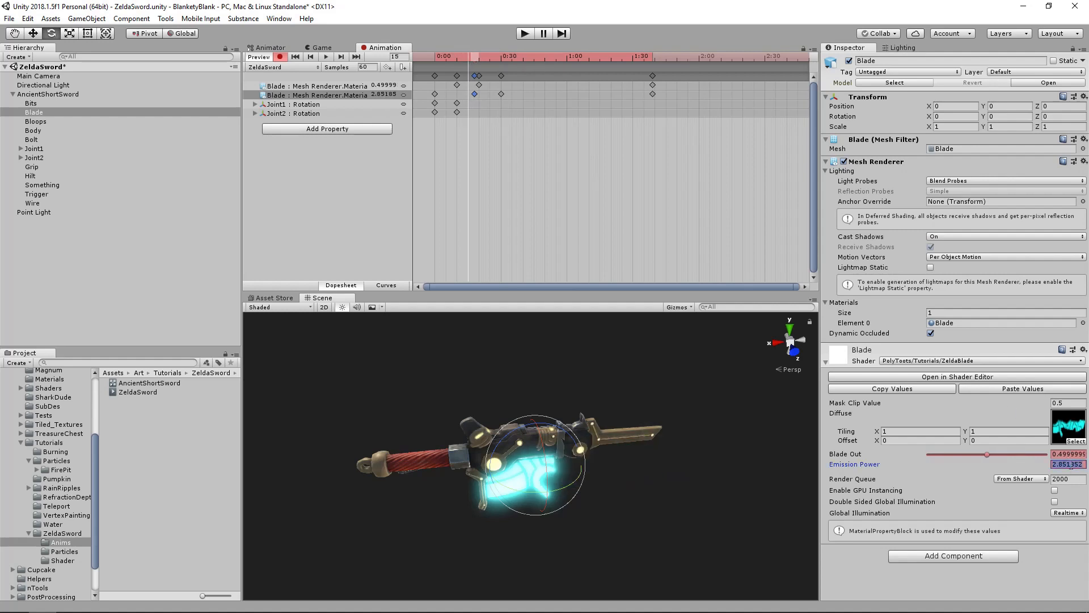
{"action": "type", "text": "2"}
{"action": "key", "text": "Tab"}
{"action": "left_click", "coordinate": [1070, 464]}
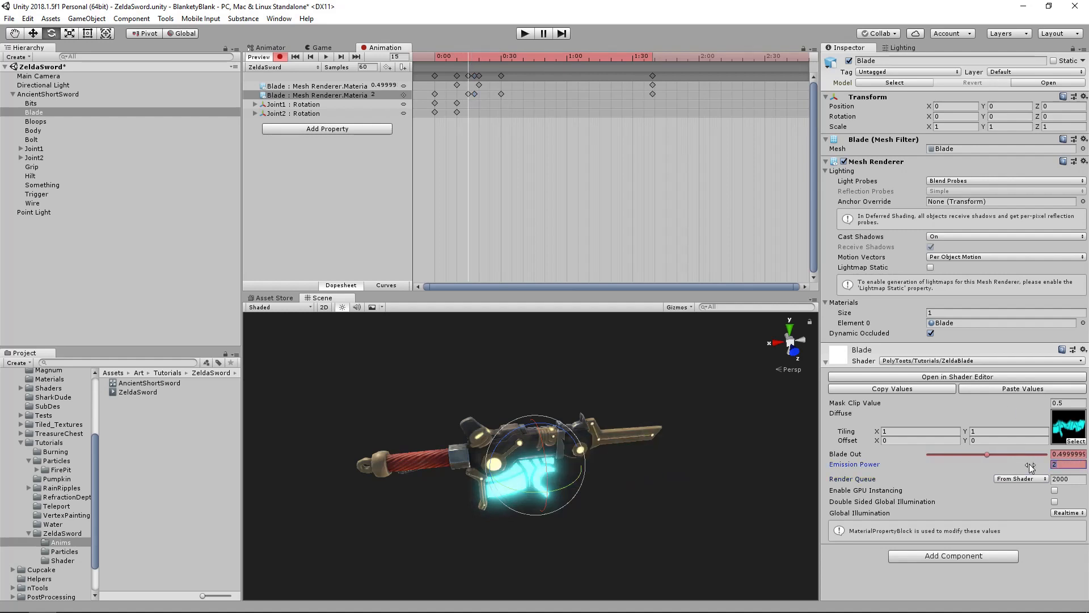
{"action": "type", "text": "1"}
{"action": "key", "text": "Tab"}
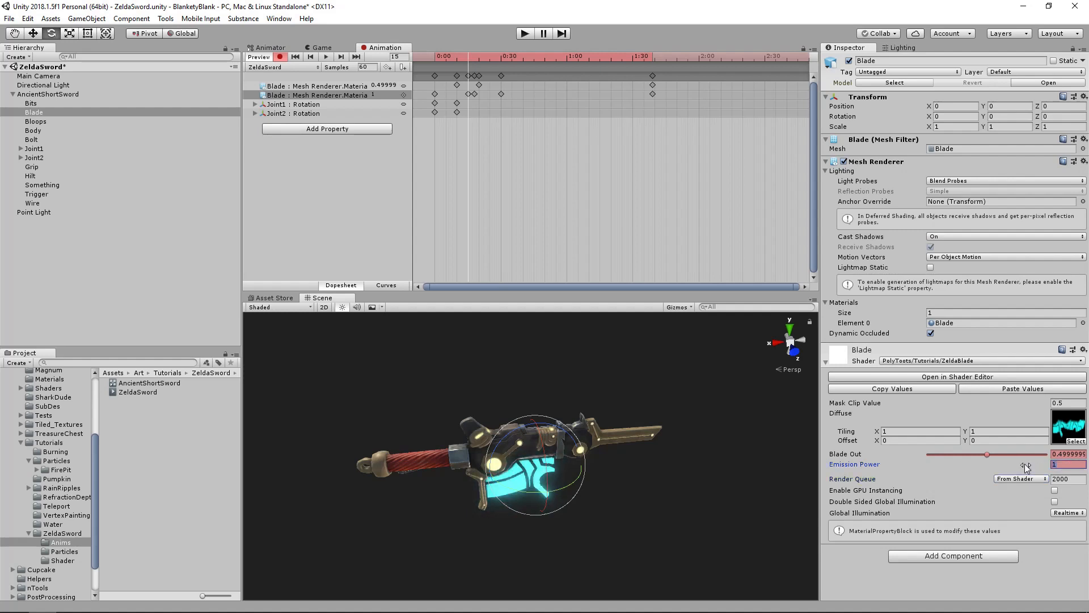
Step: Play and scrub the clip through the first 31 frames to examine the timing of the blade's glow
{"action": "left_click", "coordinate": [459, 57]}
{"action": "left_click_drag", "start_coordinate": [458, 55], "coordinate": [470, 53]}
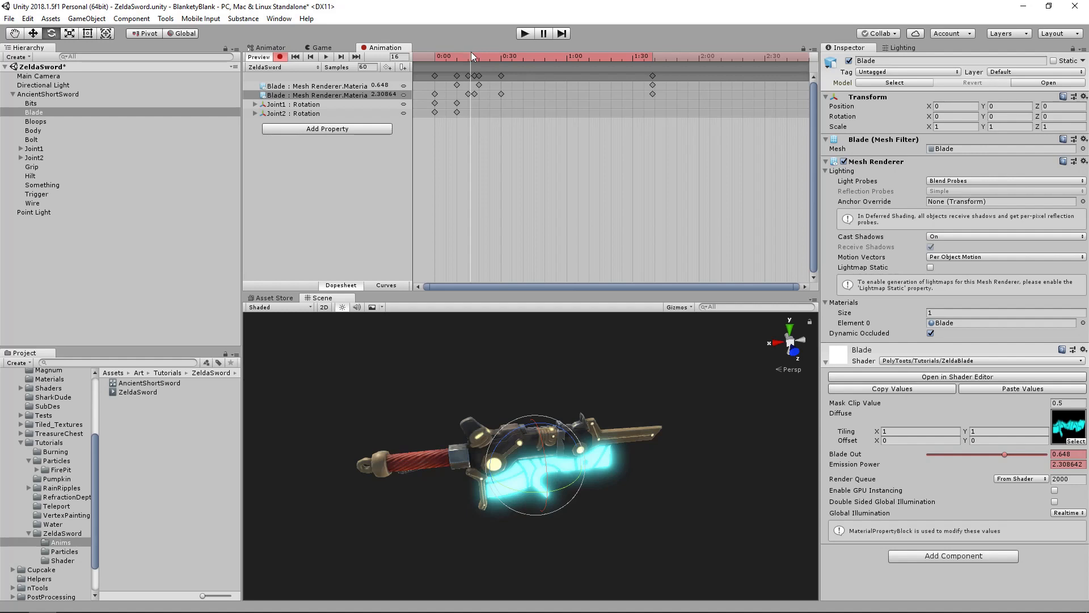
{"action": "left_click_drag", "start_coordinate": [471, 52], "coordinate": [475, 51]}
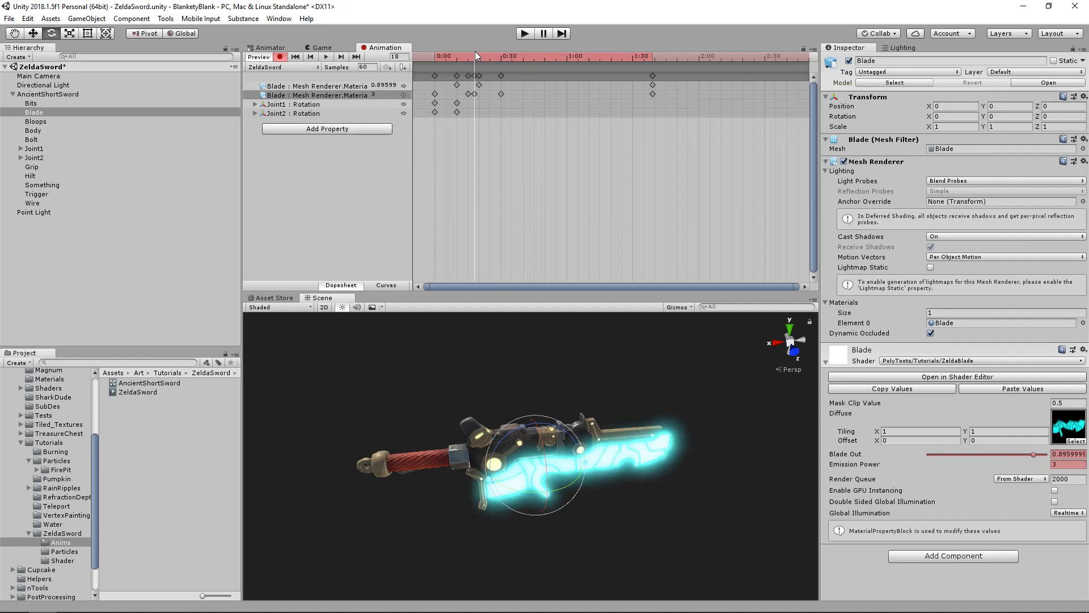
{"action": "left_click_drag", "start_coordinate": [475, 51], "coordinate": [506, 48]}
{"action": "left_click", "coordinate": [328, 57]}
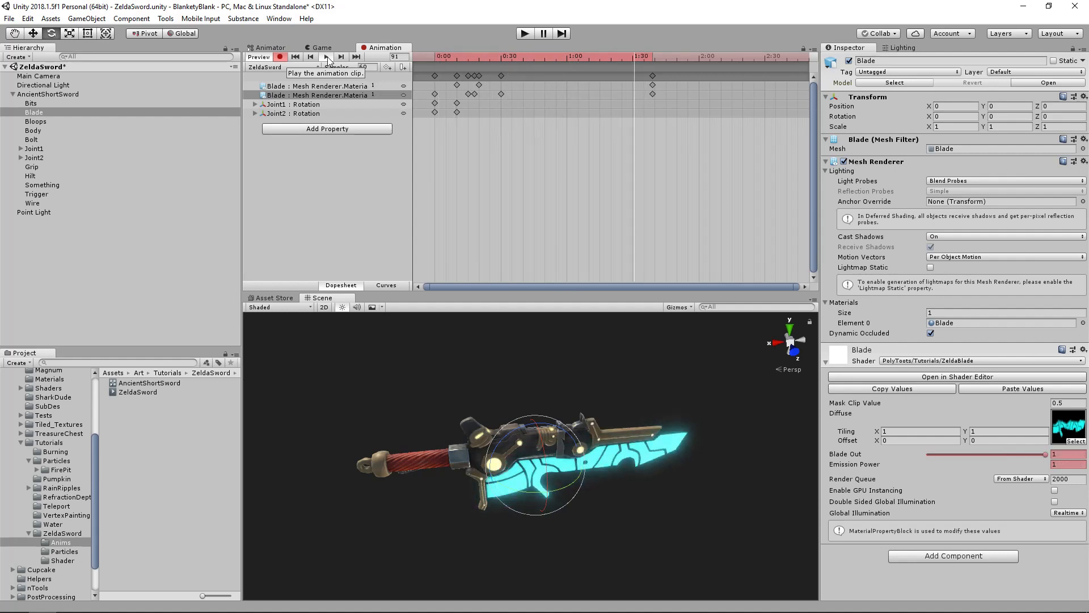
{"action": "left_click", "coordinate": [328, 56]}
{"action": "mouse_move", "coordinate": [506, 57]}
{"action": "left_mouse_down"}
{"action": "mouse_move", "coordinate": [438, 57]}
{"action": "mouse_move", "coordinate": [501, 57]}
{"action": "left_mouse_up"}
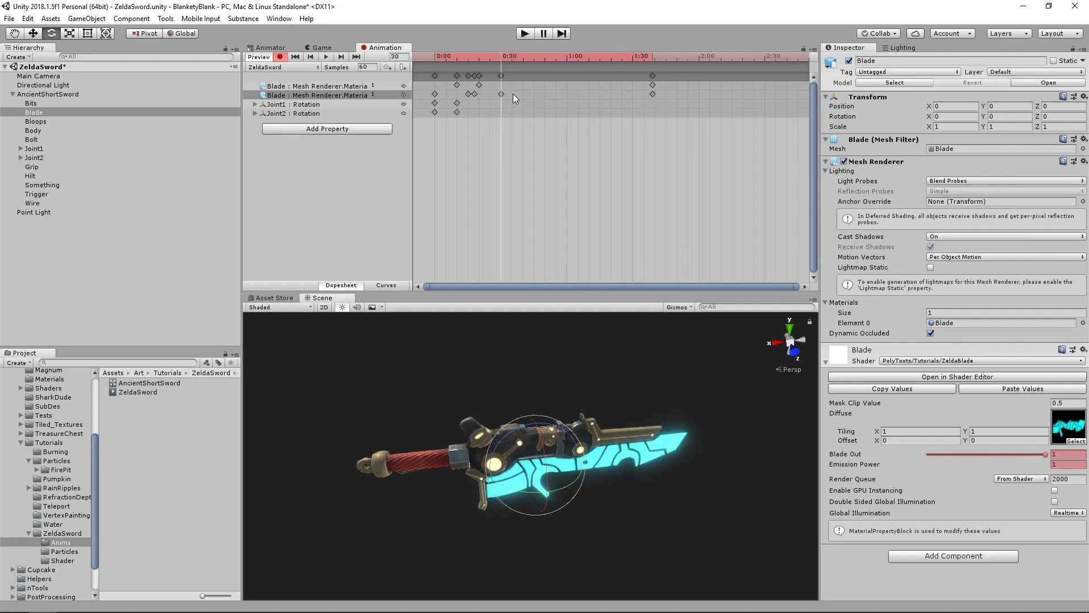
{"action": "mouse_move", "coordinate": [478, 56]}
{"action": "left_mouse_down"}
{"action": "mouse_move", "coordinate": [458, 59]}
{"action": "mouse_move", "coordinate": [469, 59]}
{"action": "left_mouse_up"}
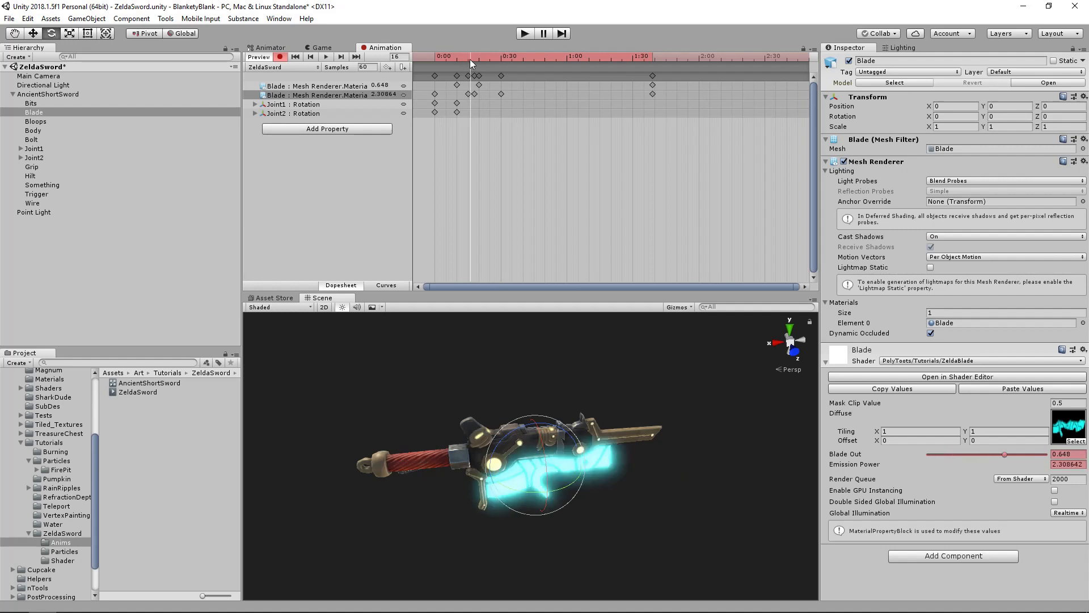
{"action": "left_click_drag", "start_coordinate": [456, 57], "coordinate": [502, 57]}
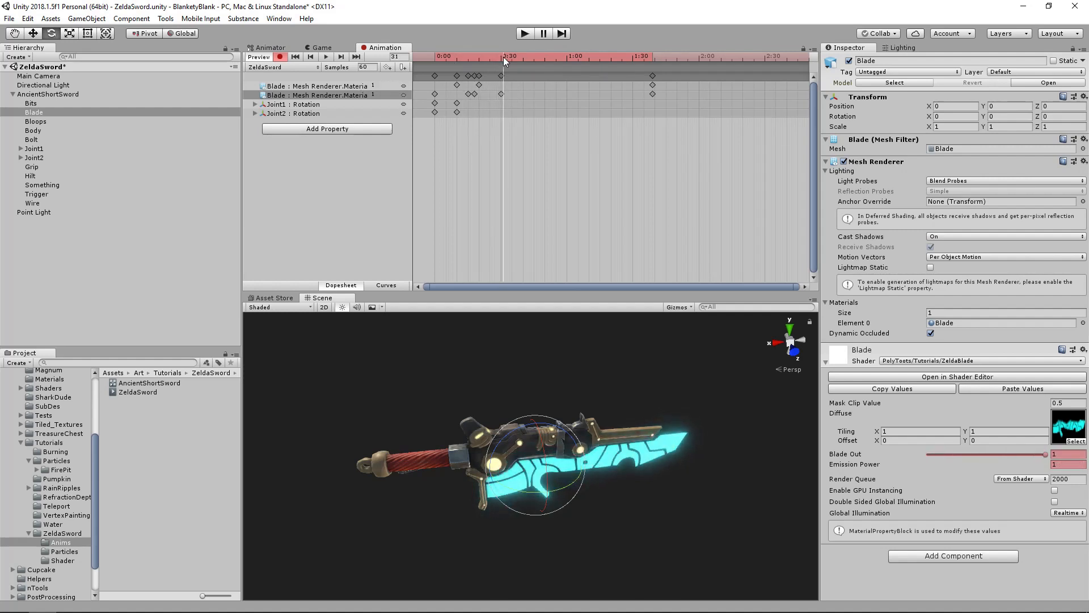
Step: Try moving the blade's Emission Power keyframe at frame 30 further along the timeline
{"action": "left_click_drag", "start_coordinate": [519, 99], "coordinate": [567, 76]}
{"action": "mouse_move", "coordinate": [486, 55]}
{"action": "left_mouse_down"}
{"action": "mouse_move", "coordinate": [420, 56]}
{"action": "mouse_move", "coordinate": [563, 66]}
{"action": "mouse_move", "coordinate": [490, 62]}
{"action": "mouse_move", "coordinate": [502, 58]}
{"action": "left_mouse_up"}
{"action": "key", "text": "ctrl+z"}
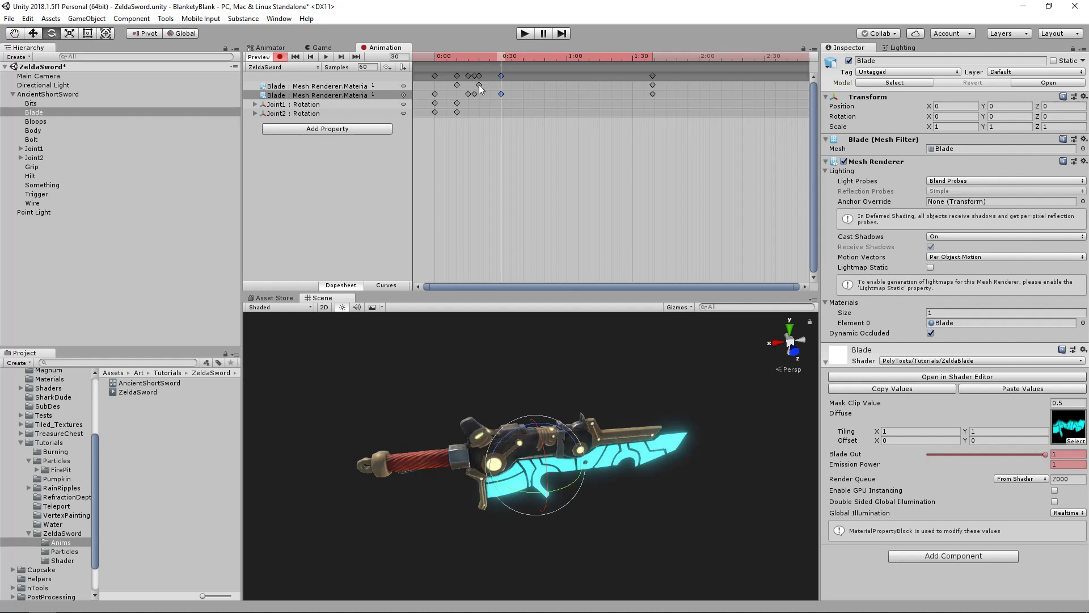
Step: Try shifting the Blade Out keyframe at frame 20 and the Emission Power keyframe at frame 30 to about frames 47 and 57
{"action": "left_click", "coordinate": [479, 58]}
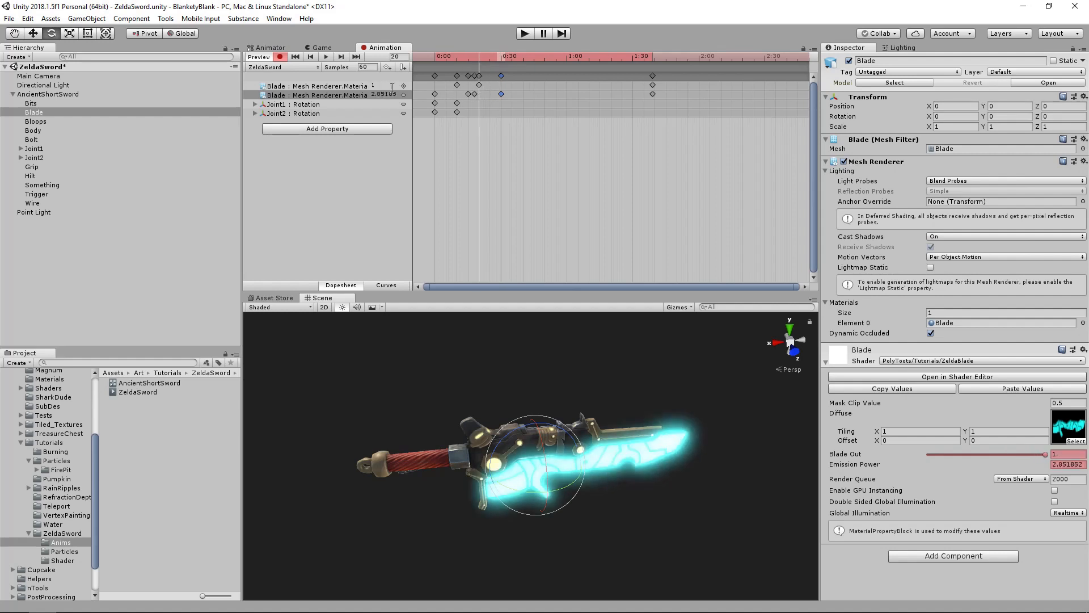
{"action": "left_click", "coordinate": [331, 87]}
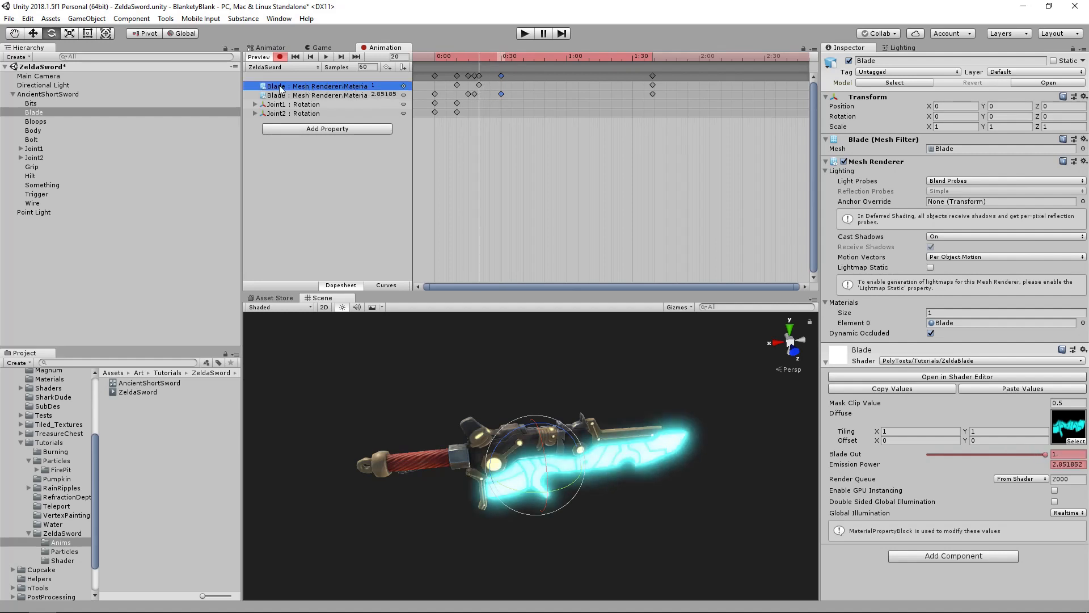
{"action": "left_click", "coordinate": [480, 84]}
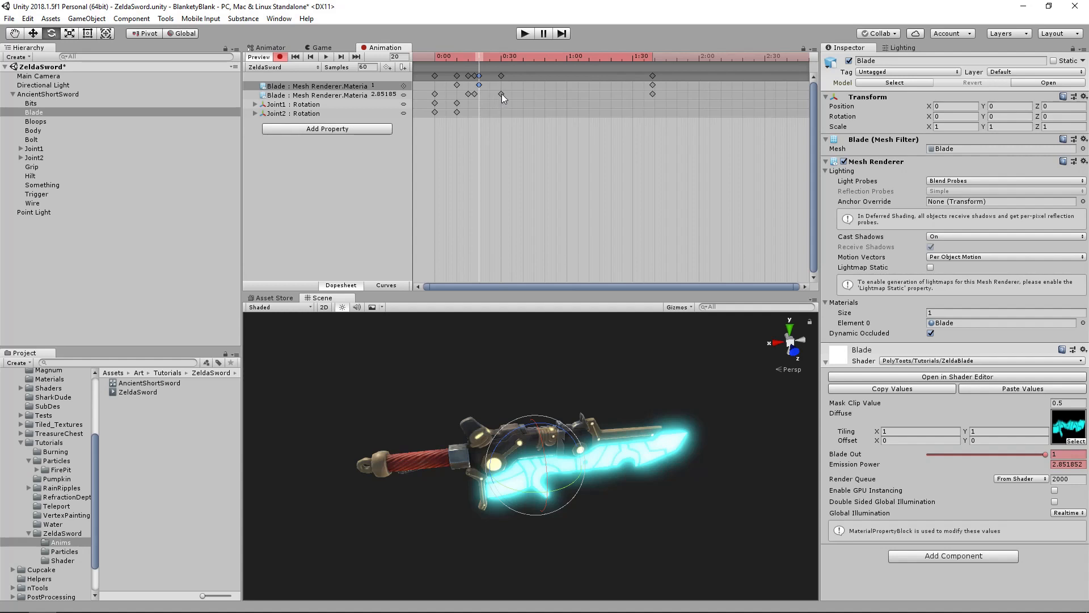
{"action": "left_click", "coordinate": [502, 94], "text": "shift"}
{"action": "left_click_drag", "start_coordinate": [502, 94], "coordinate": [557, 95]}
{"action": "left_click_drag", "start_coordinate": [458, 57], "coordinate": [489, 63]}
{"action": "left_click", "coordinate": [330, 57]}
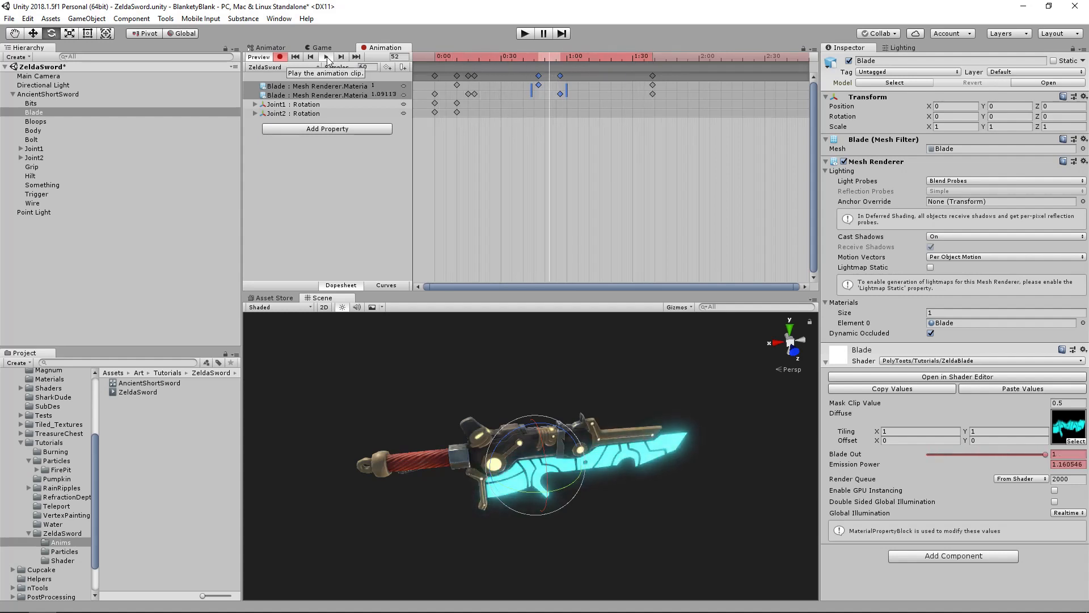
{"action": "key", "text": "ctrl+z"}
Step: Replay and scrub the full clip from frame 0 to examine the blade's extension and glow
{"action": "left_click", "coordinate": [327, 58]}
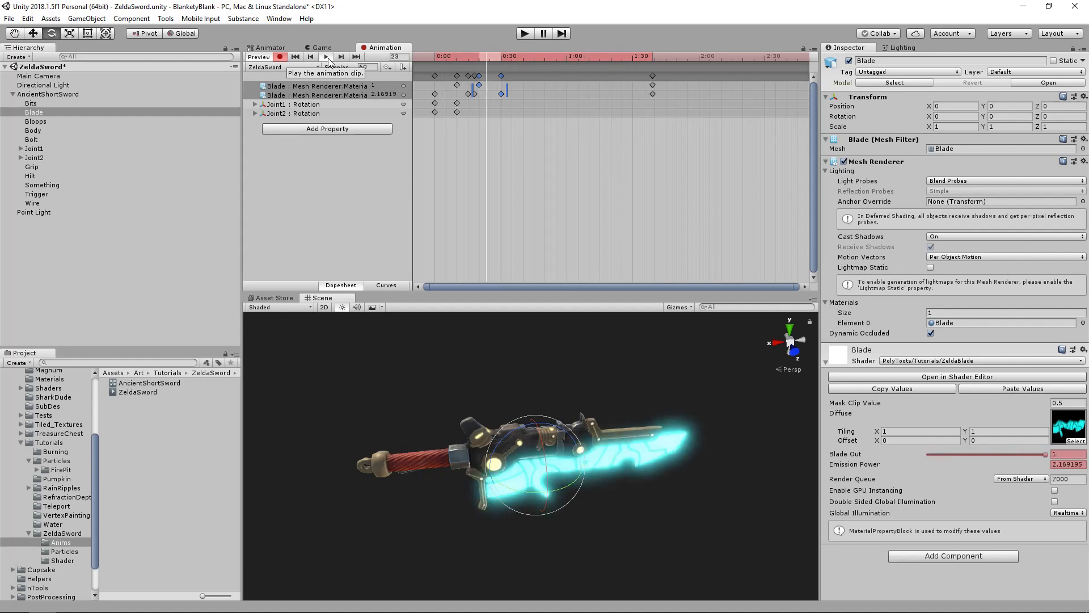
{"action": "left_click", "coordinate": [327, 57]}
{"action": "left_click_drag", "start_coordinate": [501, 56], "coordinate": [654, 56]}
{"action": "left_click_drag", "start_coordinate": [503, 59], "coordinate": [428, 56]}
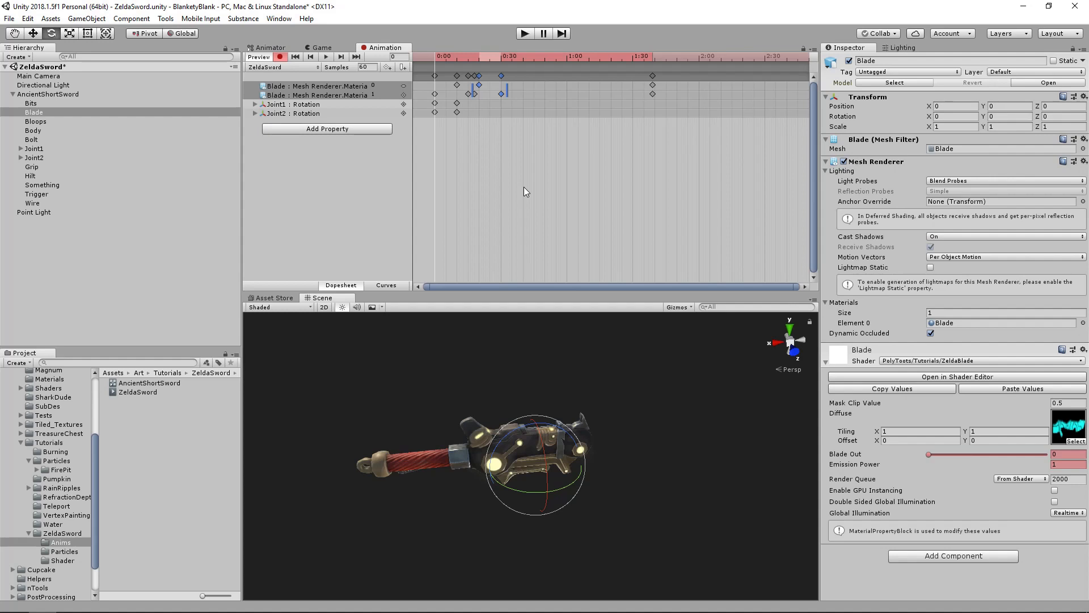
{"action": "left_click", "coordinate": [326, 57]}
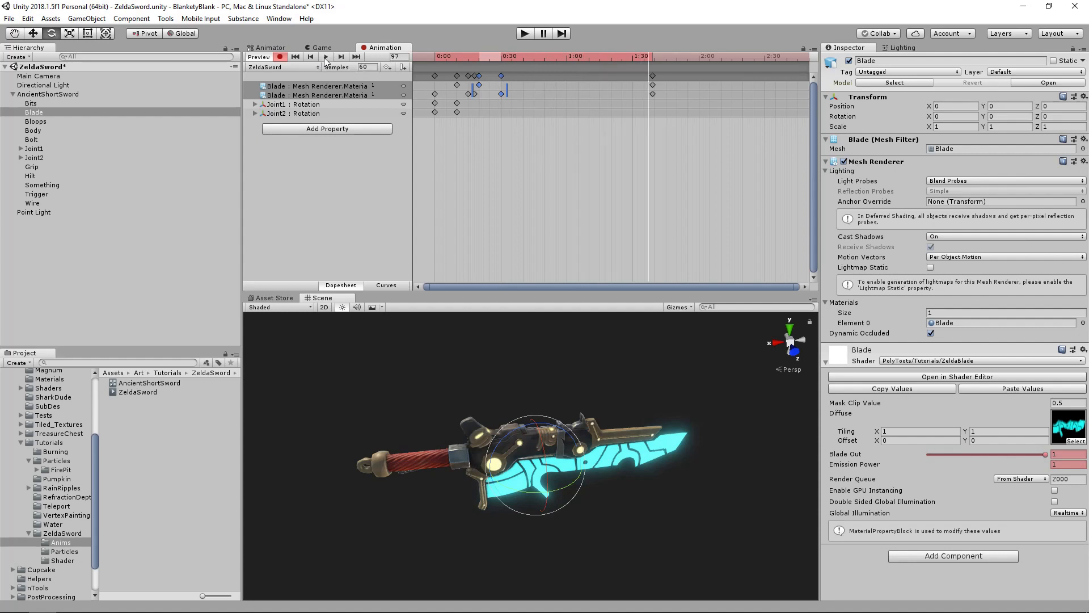
Step: Move the final keyframes of both blade properties to frame 80 and go to frame 90
{"action": "left_click", "coordinate": [653, 93]}
{"action": "left_click_drag", "start_coordinate": [652, 76], "coordinate": [632, 60]}
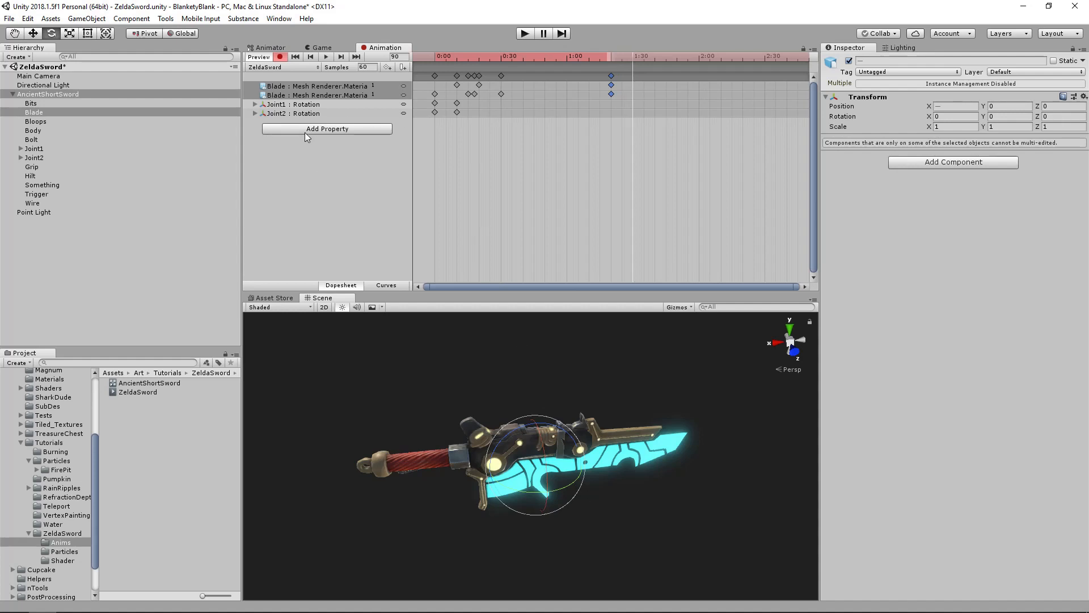
Step: Rotate Joint1 to 180 degrees around Z and key it at frame 90
{"action": "left_click", "coordinate": [332, 104]}
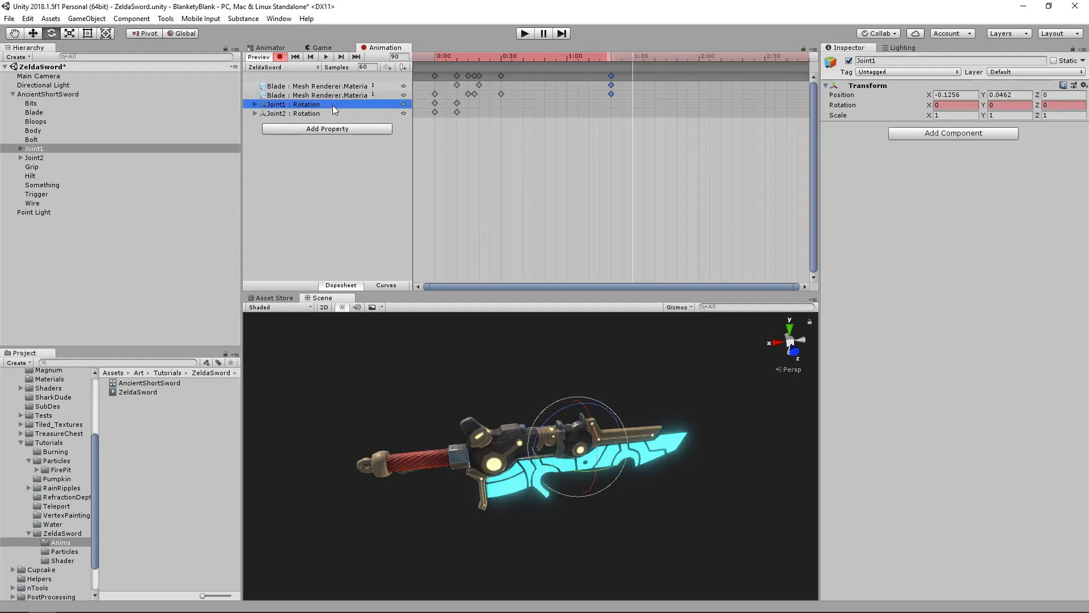
{"action": "left_click_drag", "start_coordinate": [563, 410], "coordinate": [900, 444]}
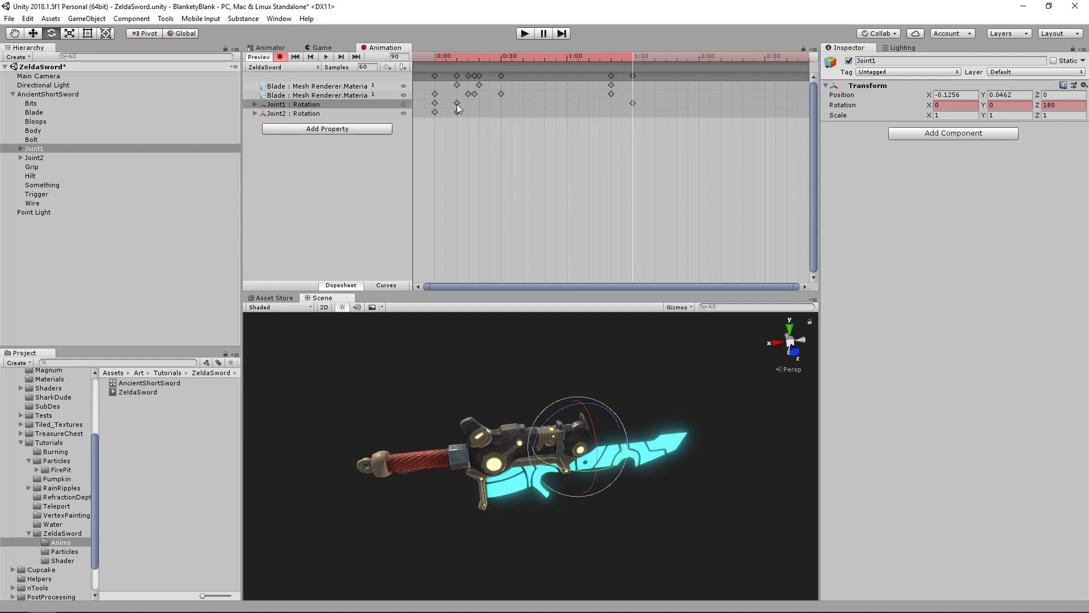
{"action": "left_click_drag", "start_coordinate": [585, 60], "coordinate": [632, 85]}
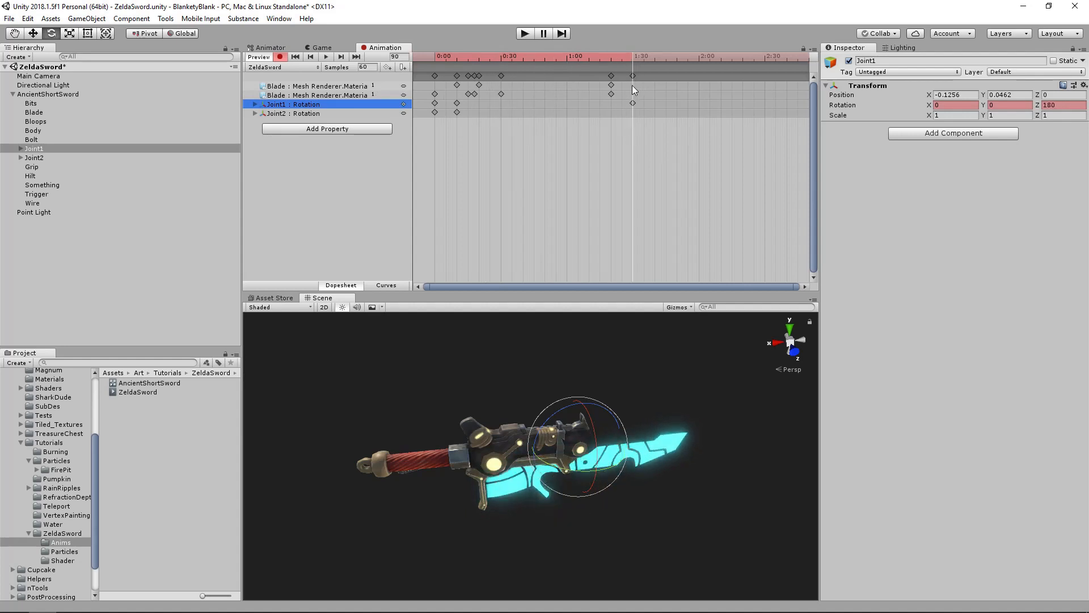
Step: Copy Joint1's rotation keyframe from frame 10 to frame 80
{"action": "left_click", "coordinate": [457, 104]}
{"action": "mouse_move", "coordinate": [436, 61]}
{"action": "left_mouse_down"}
{"action": "mouse_move", "coordinate": [424, 60]}
{"action": "mouse_move", "coordinate": [457, 59]}
{"action": "left_mouse_up"}
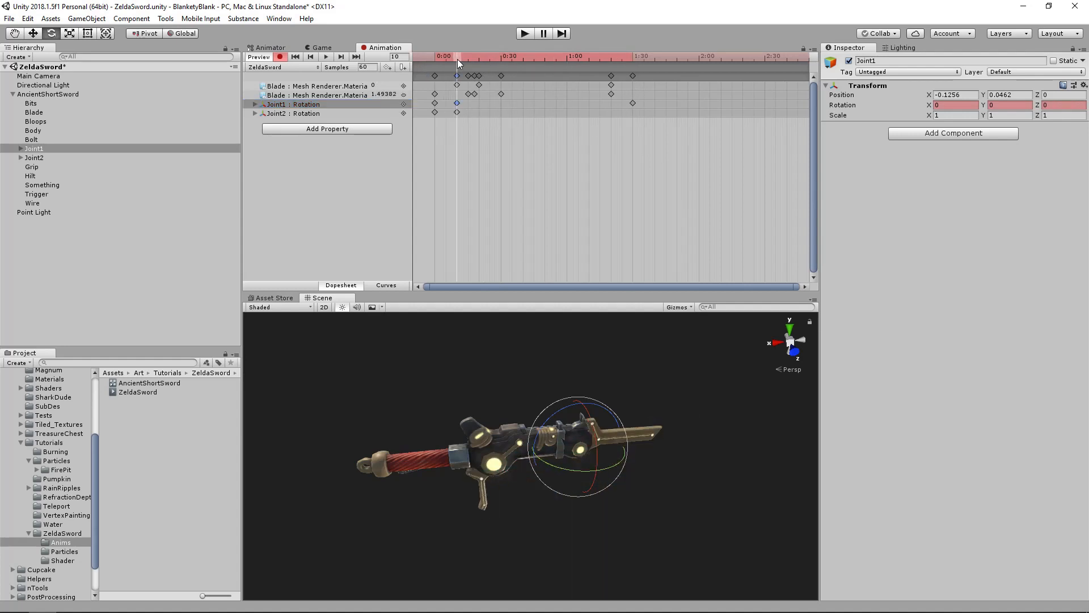
{"action": "left_click", "coordinate": [612, 59]}
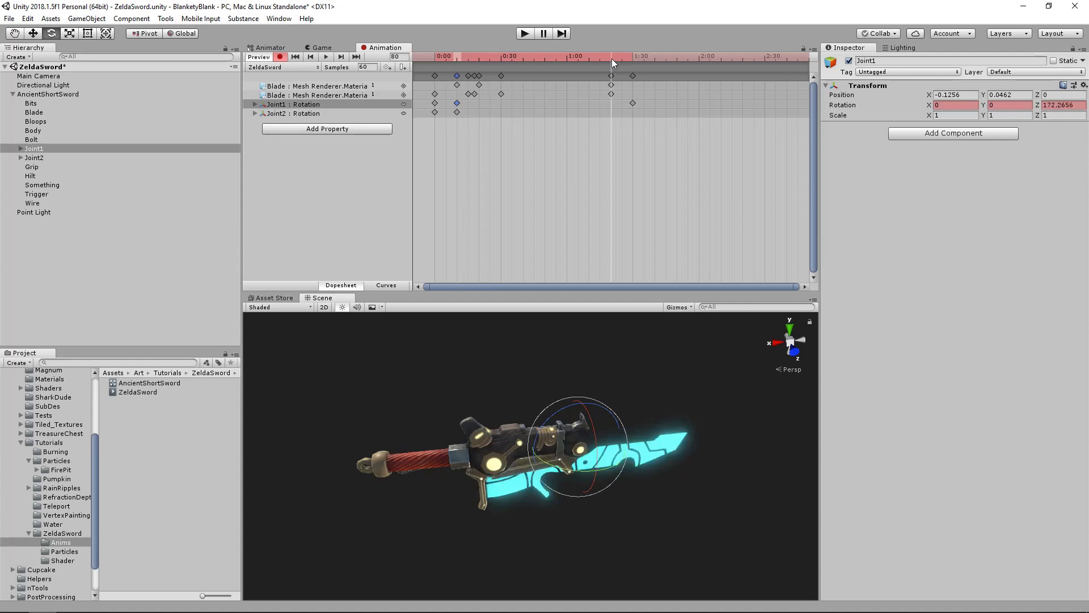
{"action": "key", "text": "ctrl+v"}
Step: Copy Joint2's rotation keyframe from frame 10 to frame 80
{"action": "left_click", "coordinate": [457, 112]}
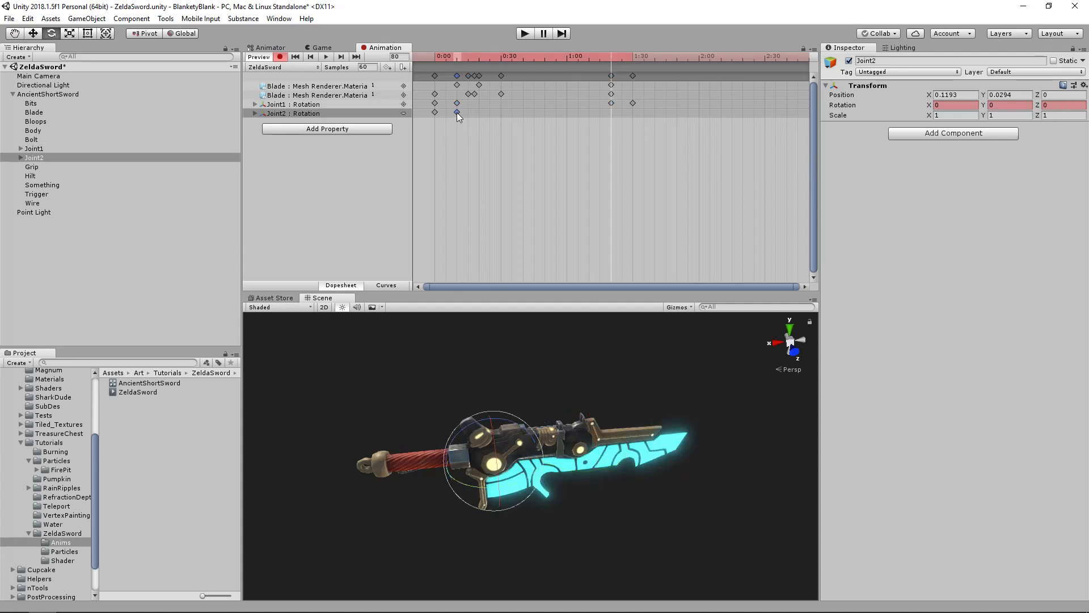
{"action": "left_click_drag", "start_coordinate": [615, 57], "coordinate": [633, 62]}
{"action": "key", "text": "ctrl+v"}
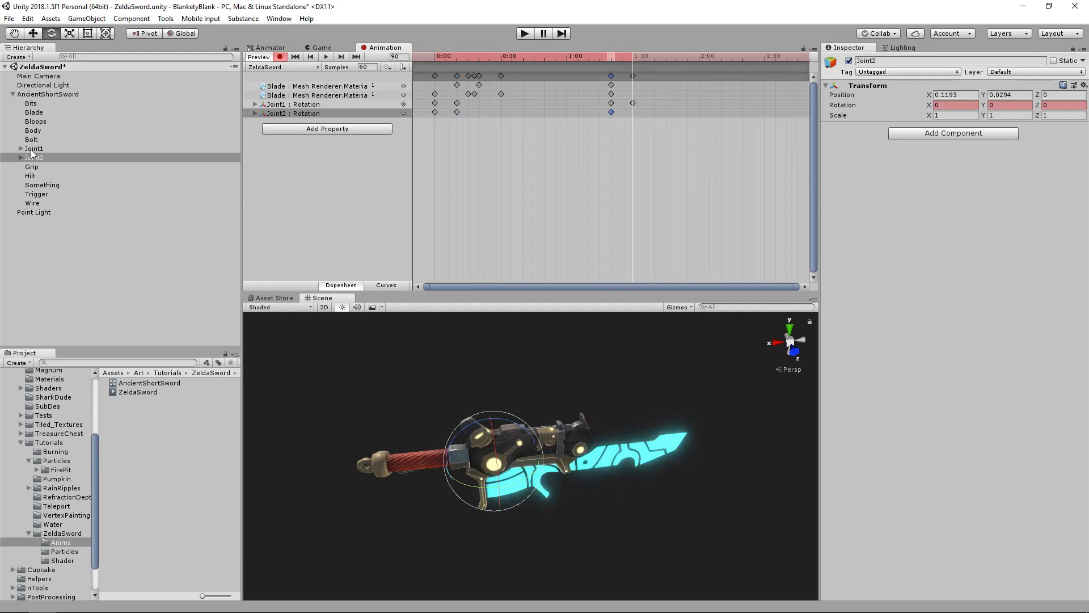
Step: Rotate Joint2 at frame 90 to key its end pose, and scrub back through the motion
{"action": "left_click", "coordinate": [34, 149]}
{"action": "left_click", "coordinate": [49, 159]}
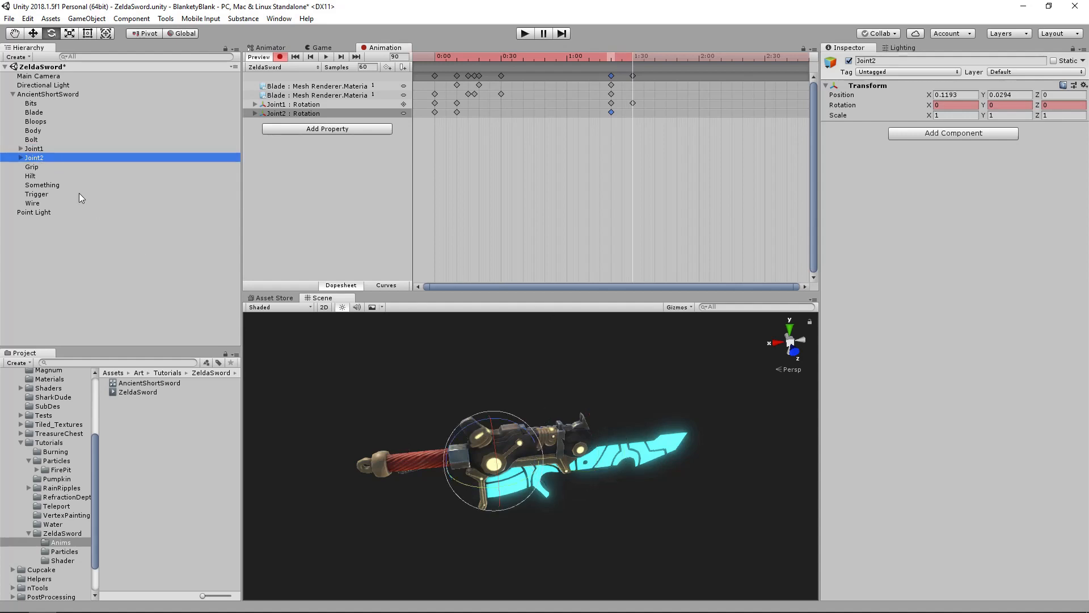
{"action": "left_click_drag", "start_coordinate": [488, 421], "coordinate": [350, 435]}
{"action": "left_click_drag", "start_coordinate": [619, 54], "coordinate": [598, 60]}
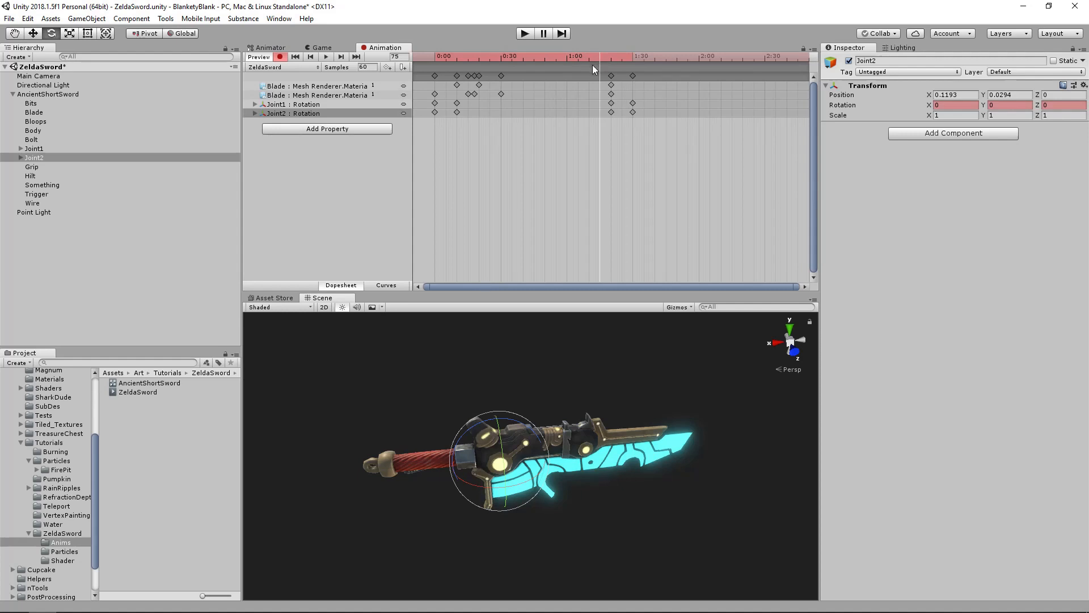
Step: Copy the Blade's Blade Out keyframe from frame 20 to frame 70
{"action": "mouse_move", "coordinate": [603, 57]}
{"action": "left_mouse_down"}
{"action": "mouse_move", "coordinate": [617, 56]}
{"action": "mouse_move", "coordinate": [590, 57]}
{"action": "left_mouse_up"}
{"action": "left_click", "coordinate": [331, 94]}
{"action": "left_click", "coordinate": [358, 86]}
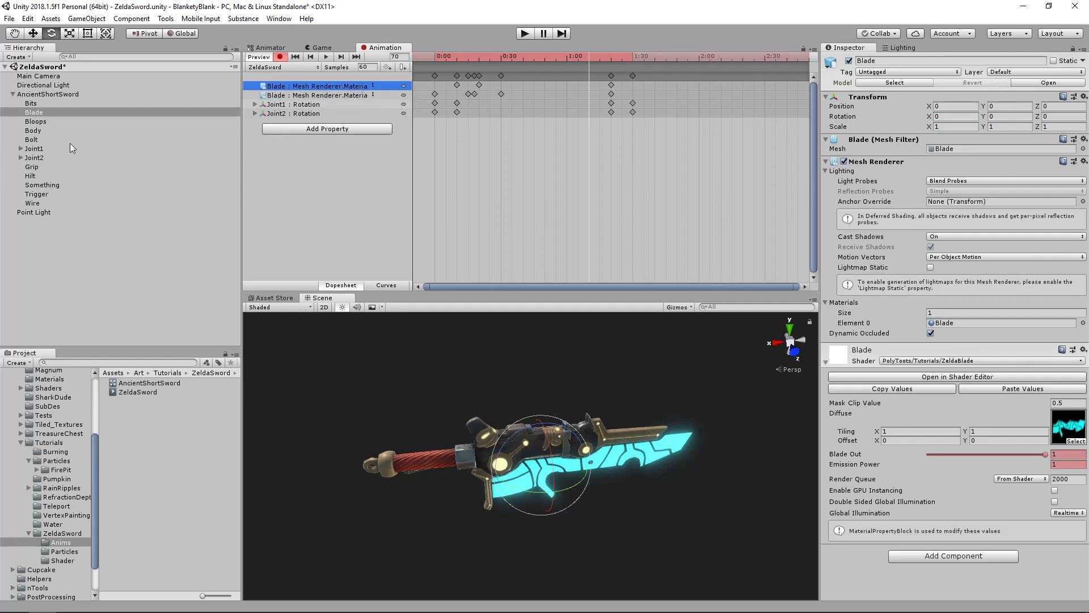
{"action": "left_click", "coordinate": [49, 112]}
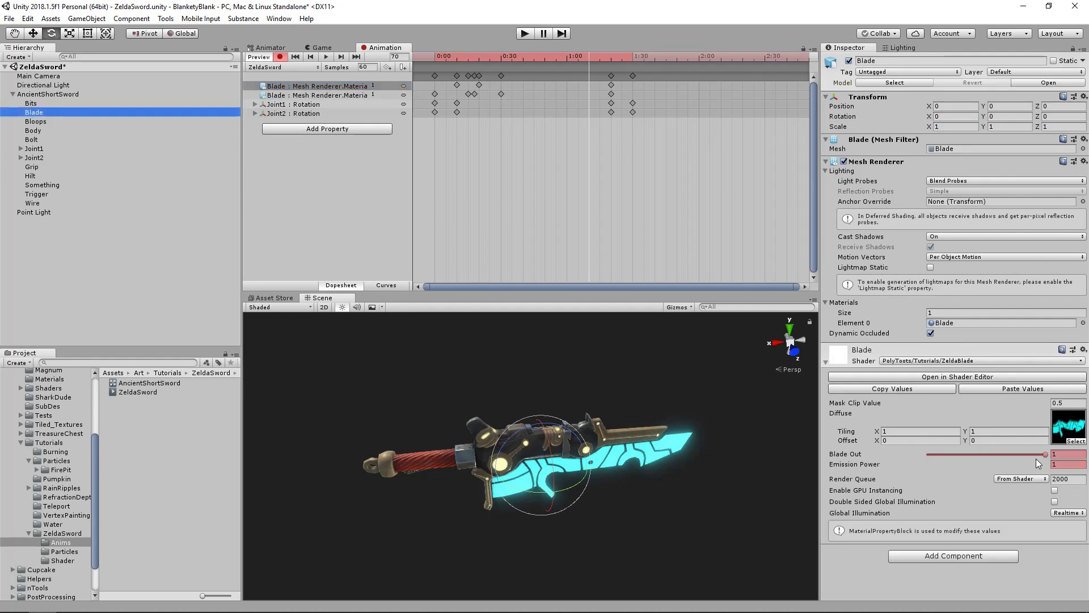
{"action": "left_click", "coordinate": [480, 85]}
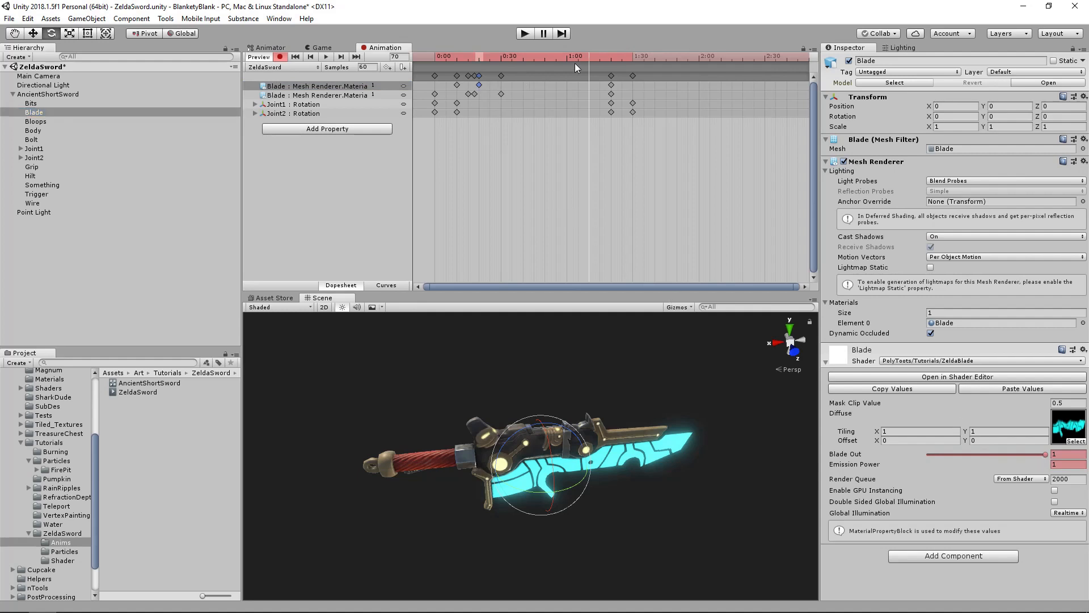
{"action": "key", "text": "ctrl+v"}
Step: Key the Blade's Blade Out value at 0 on frame 78, and delete its keyframe at frame 80
{"action": "left_click_drag", "start_coordinate": [588, 57], "coordinate": [607, 59]}
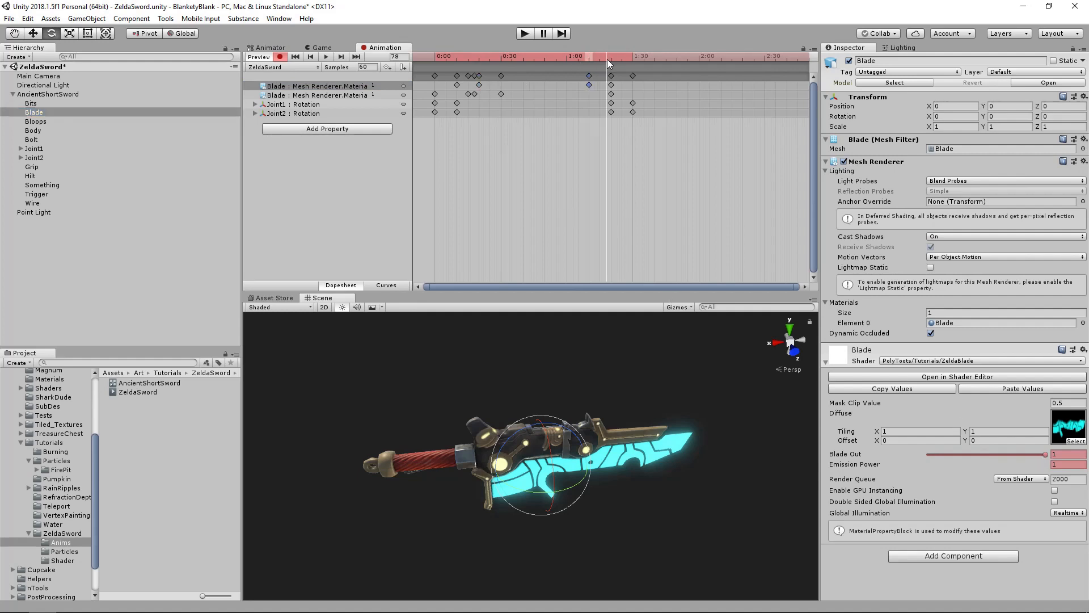
{"action": "left_click_drag", "start_coordinate": [1041, 452], "coordinate": [905, 450]}
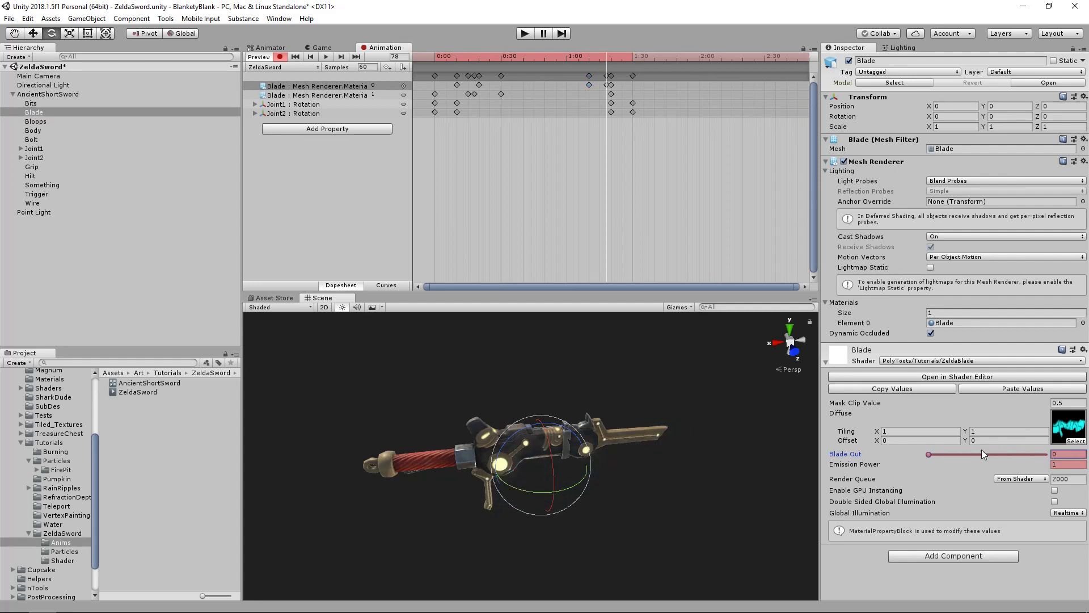
{"action": "left_click_drag", "start_coordinate": [607, 59], "coordinate": [634, 60]}
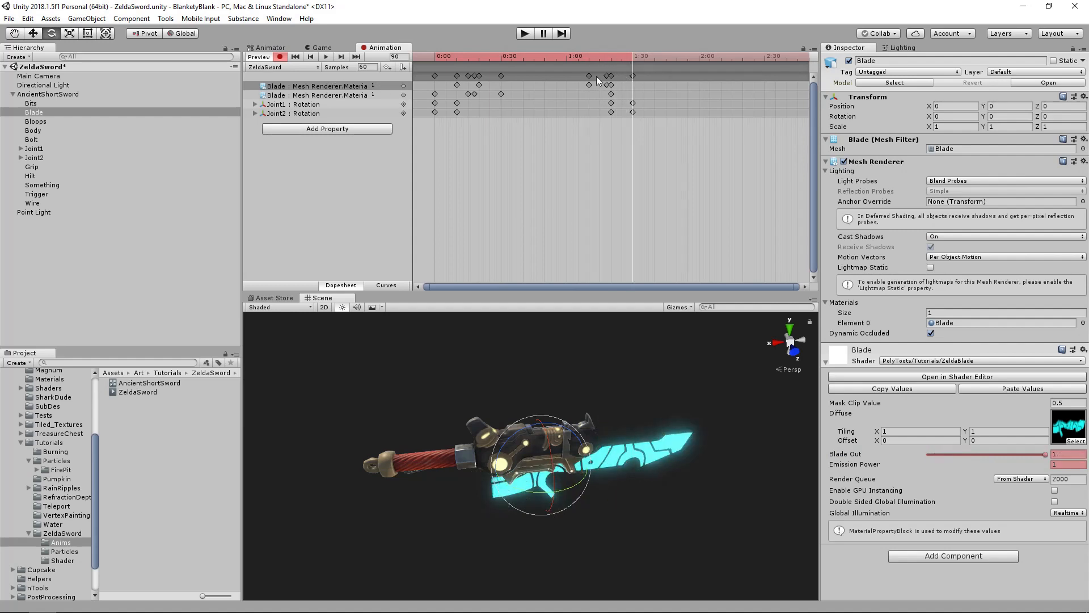
{"action": "left_click_drag", "start_coordinate": [625, 58], "coordinate": [612, 59]}
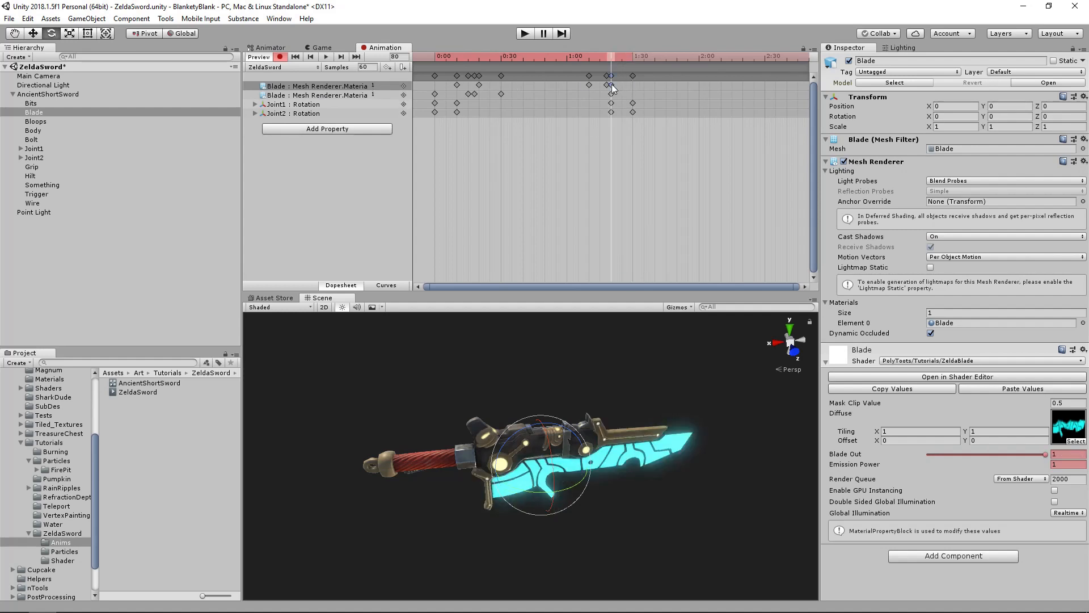
{"action": "key", "text": "Delete"}
Step: Add a Blade Out keyframe at frame 120 to extend the clip with the blade retracted
{"action": "left_click_drag", "start_coordinate": [608, 57], "coordinate": [699, 61]}
{"action": "left_click", "coordinate": [388, 67]}
{"action": "mouse_move", "coordinate": [694, 59]}
{"action": "left_mouse_down"}
{"action": "mouse_move", "coordinate": [641, 56]}
{"action": "mouse_move", "coordinate": [689, 60]}
{"action": "left_mouse_up"}
Step: Play the sword animation and examine the blade and joint motion from several angles
{"action": "left_click", "coordinate": [658, 410]}
{"action": "left_click", "coordinate": [326, 57]}
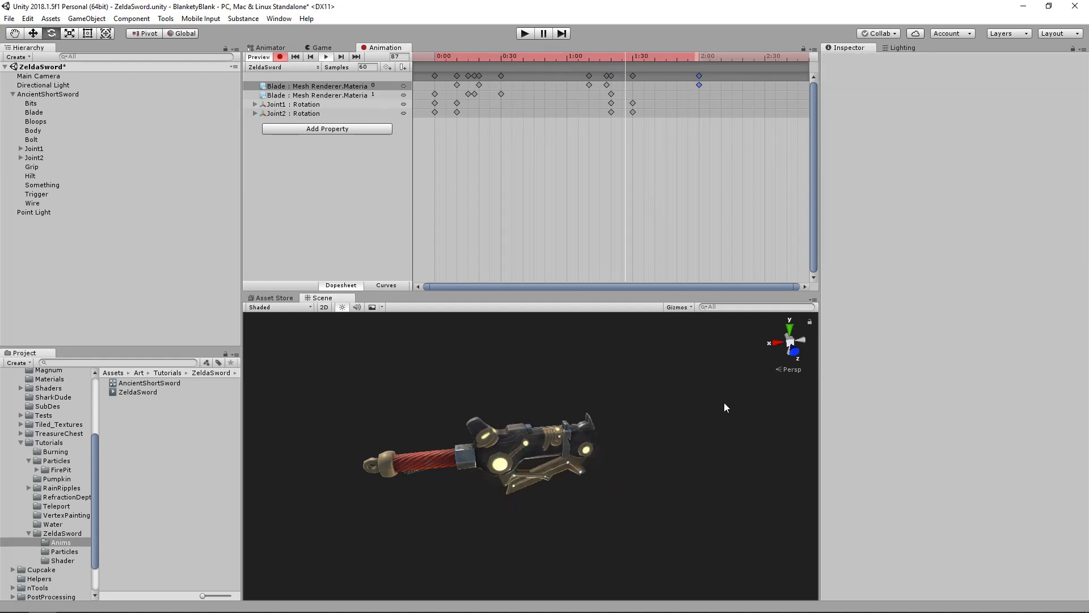
{"action": "right_click_drag", "start_coordinate": [723, 403], "coordinate": [574, 437], "text": "alt"}
{"action": "left_click_drag", "start_coordinate": [387, 427], "coordinate": [654, 455], "text": "alt"}
{"action": "scroll", "coordinate": [654, 455], "scroll_direction": "up", "scroll_amount": 3, "text": "alt"}
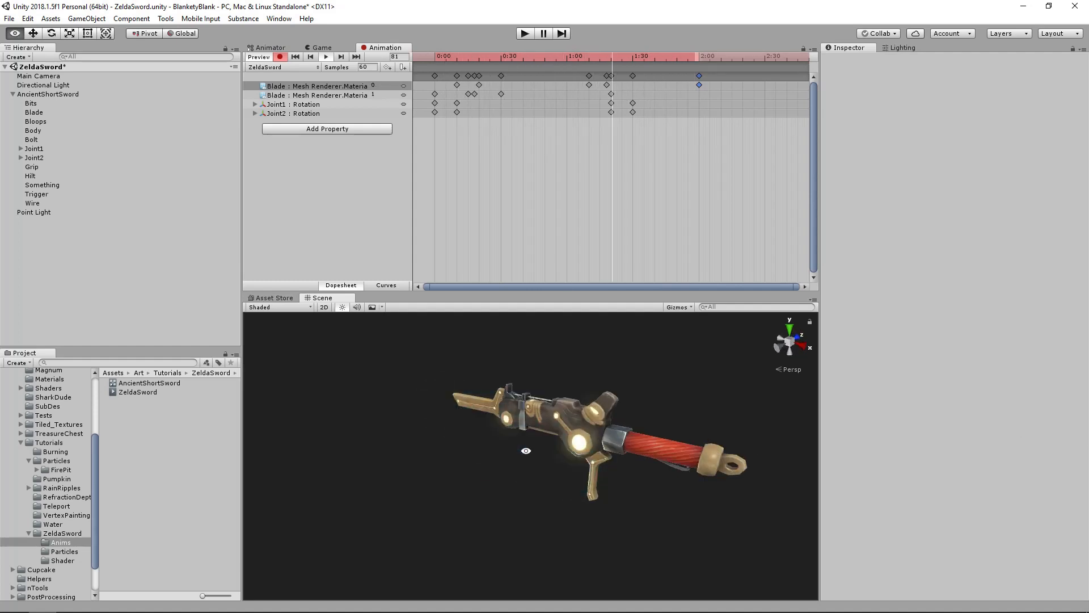
{"action": "mouse_move", "coordinate": [526, 450]}
{"action": "left_mouse_down", "text": "alt"}
{"action": "mouse_move", "coordinate": [492, 459]}
{"action": "mouse_move", "coordinate": [508, 451]}
{"action": "left_mouse_up", "text": "alt"}
{"action": "scroll", "coordinate": [492, 459], "scroll_direction": "down", "scroll_amount": 2, "text": "alt"}
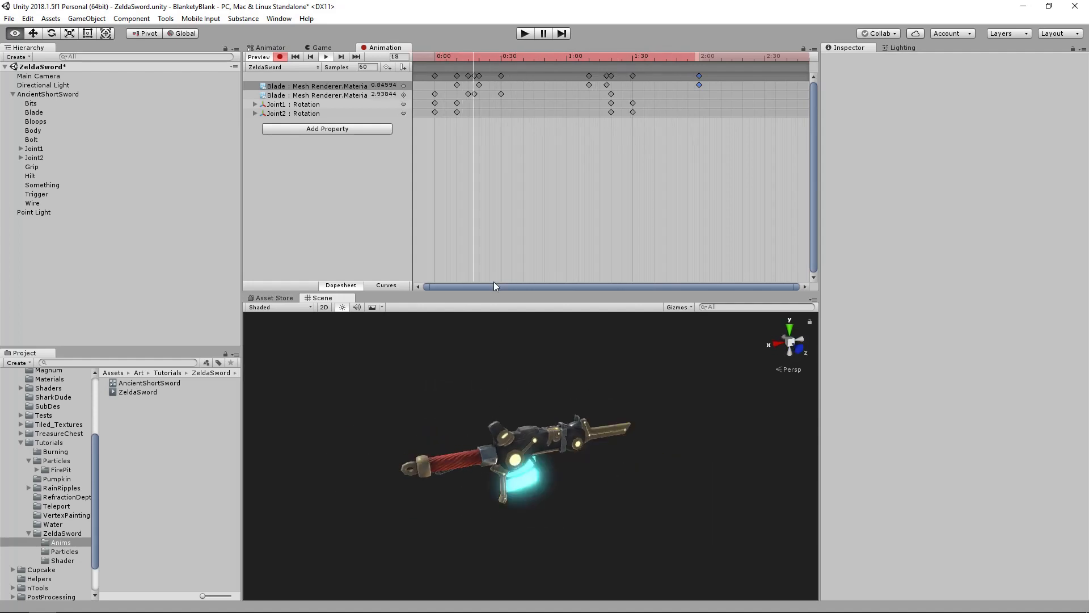
Step: Turn off animation recording, inspect the glowing blade at frame 20, and set the playhead to frame 30
{"action": "left_click", "coordinate": [279, 57]}
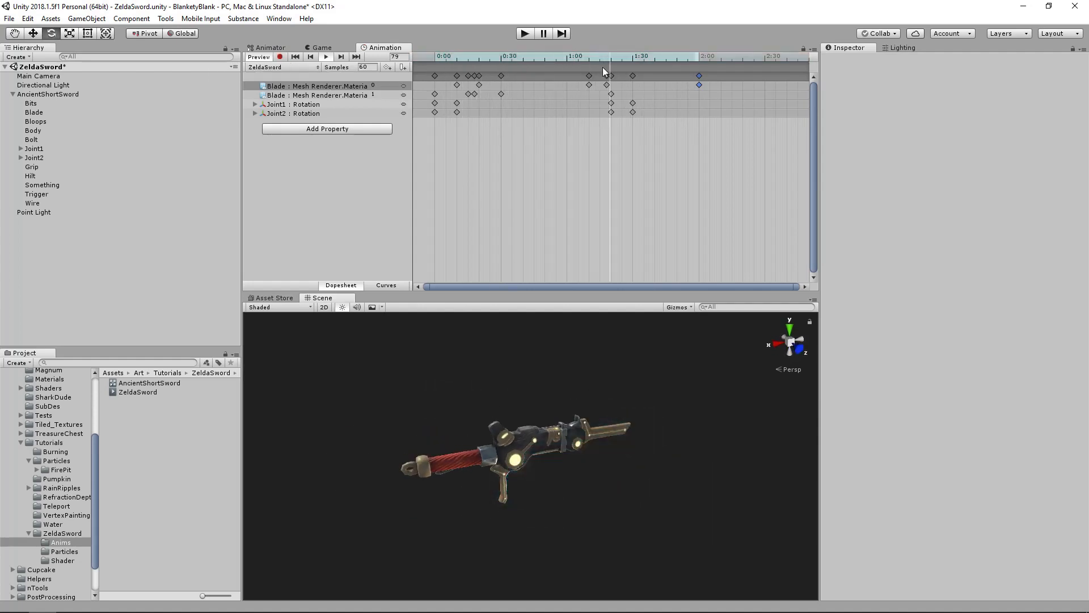
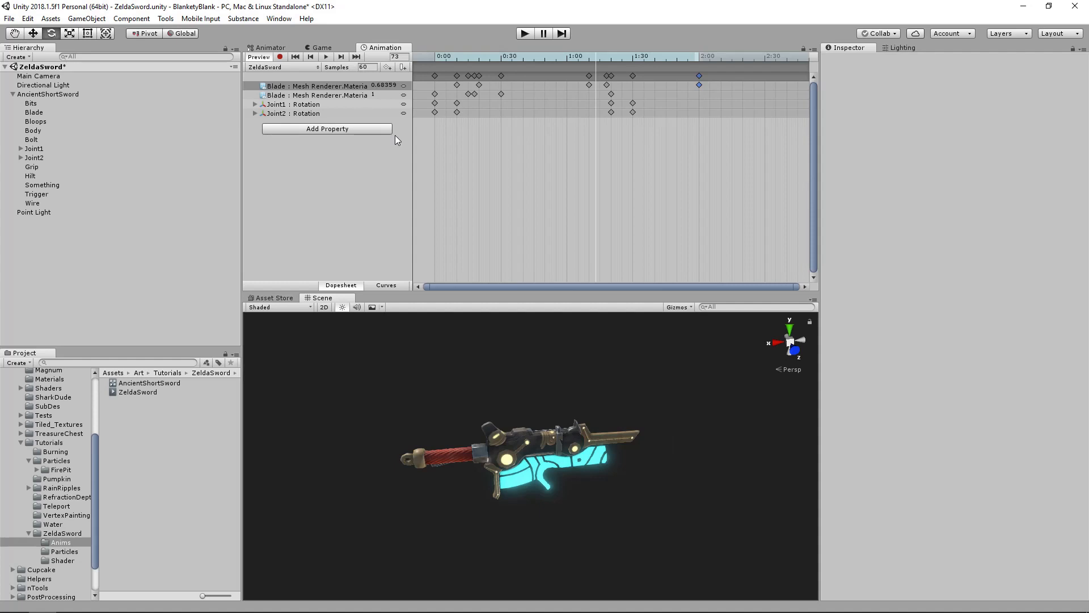
{"action": "left_click_drag", "start_coordinate": [475, 62], "coordinate": [478, 66]}
{"action": "left_click_drag", "start_coordinate": [538, 507], "coordinate": [512, 461], "text": "alt"}
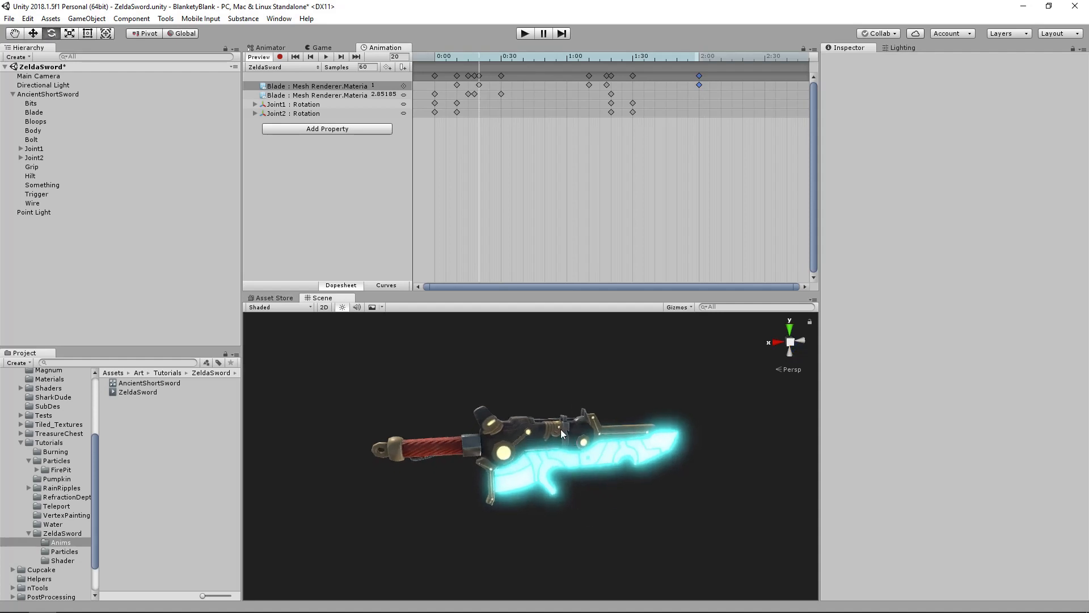
{"action": "left_click_drag", "start_coordinate": [631, 411], "coordinate": [616, 404], "text": "alt"}
{"action": "left_click_drag", "start_coordinate": [541, 415], "coordinate": [561, 437], "text": "alt"}
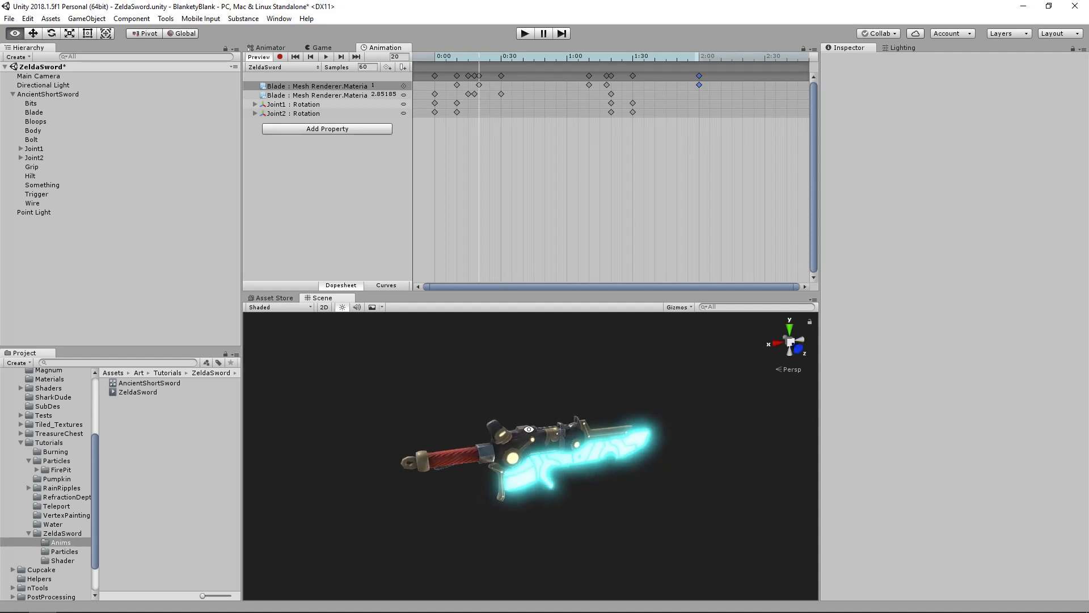
{"action": "mouse_move", "coordinate": [474, 56]}
{"action": "left_mouse_down"}
{"action": "mouse_move", "coordinate": [464, 59]}
{"action": "mouse_move", "coordinate": [500, 62]}
{"action": "left_mouse_up"}
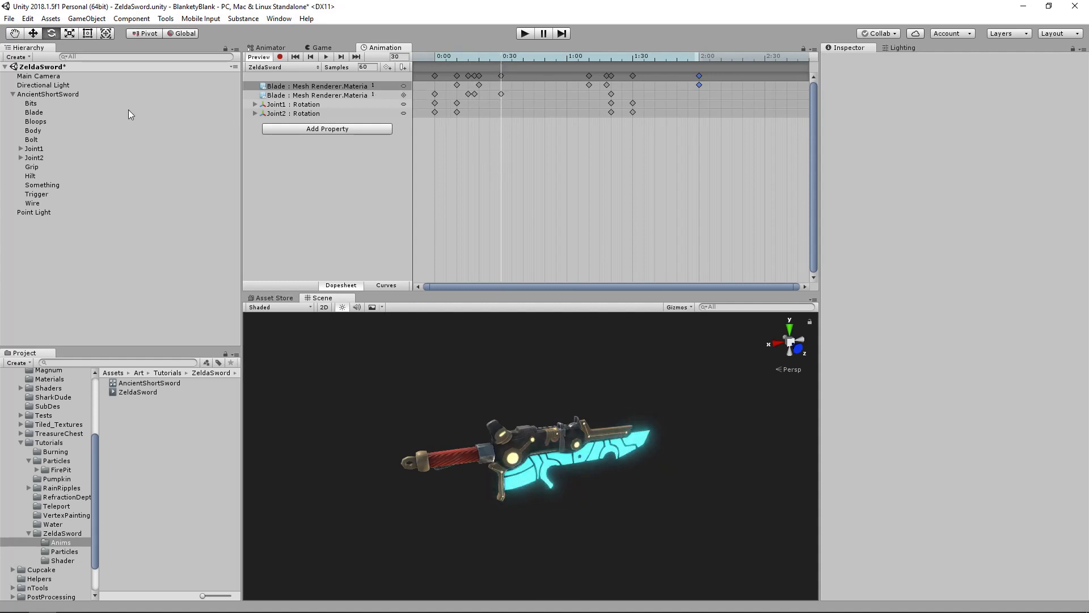
Step: Create an empty object inside AncientShortSword, place it as the first child and rename it Effects
{"action": "left_click", "coordinate": [43, 95]}
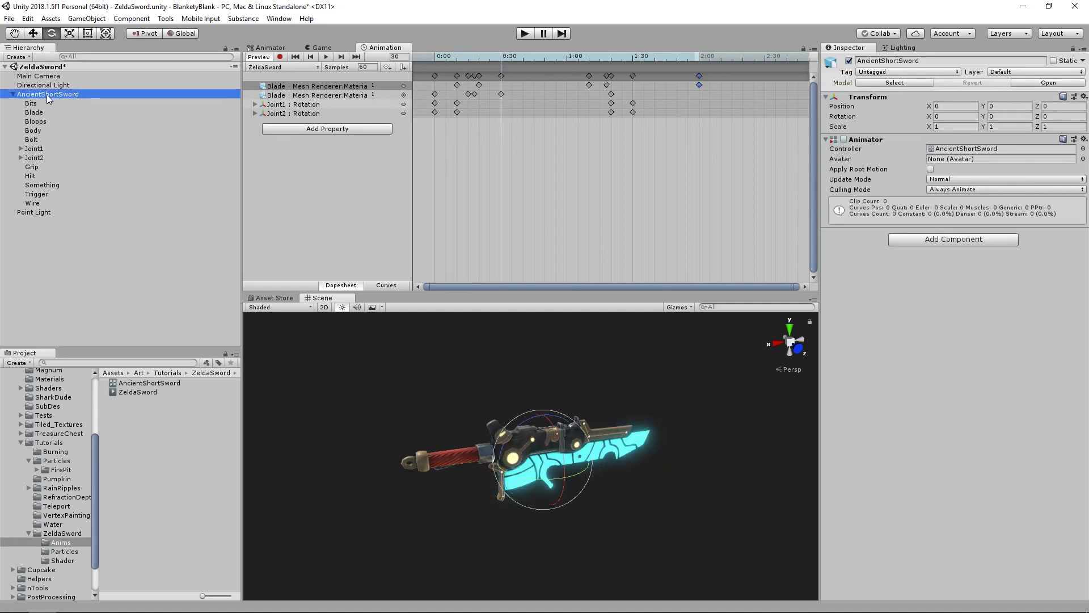
{"action": "right_click", "coordinate": [52, 94]}
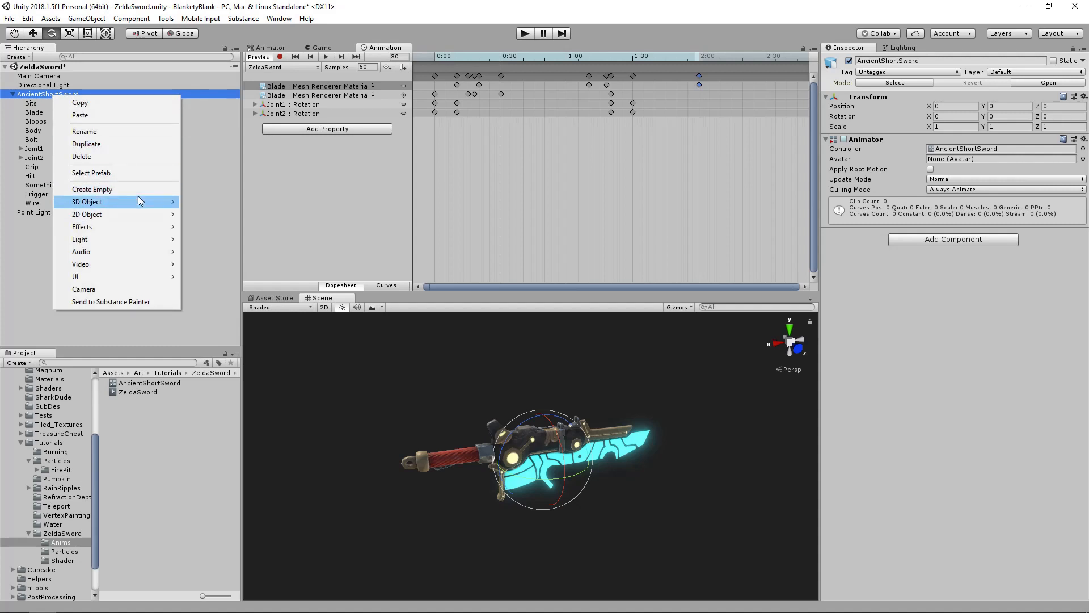
{"action": "left_click", "coordinate": [90, 191]}
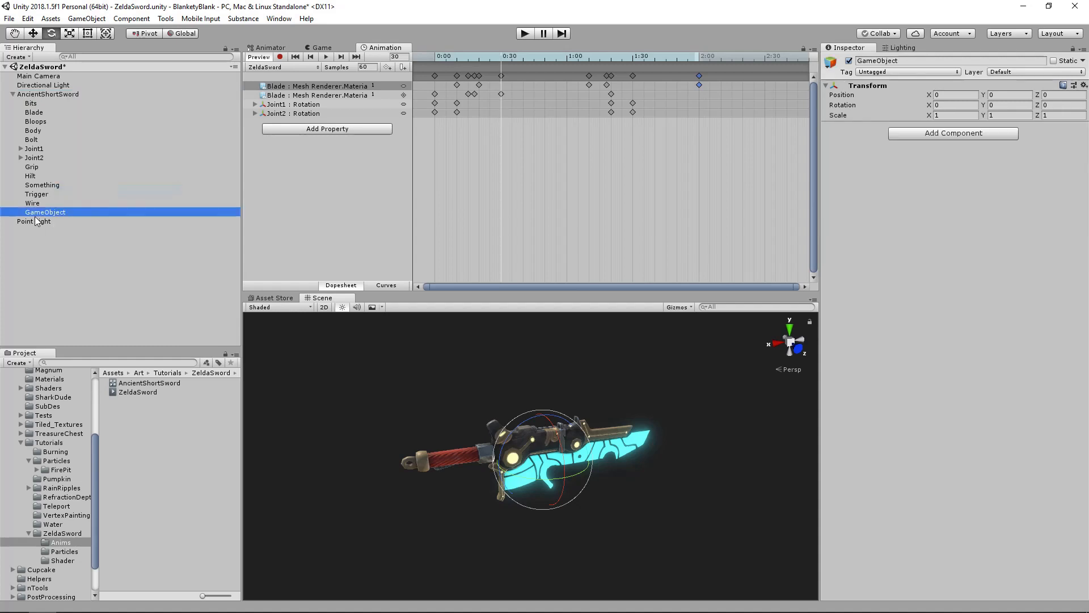
{"action": "left_click_drag", "start_coordinate": [41, 212], "coordinate": [54, 100]}
{"action": "key", "text": "F2"}
{"action": "type", "text": "Effects"}
{"action": "key", "text": "Return"}
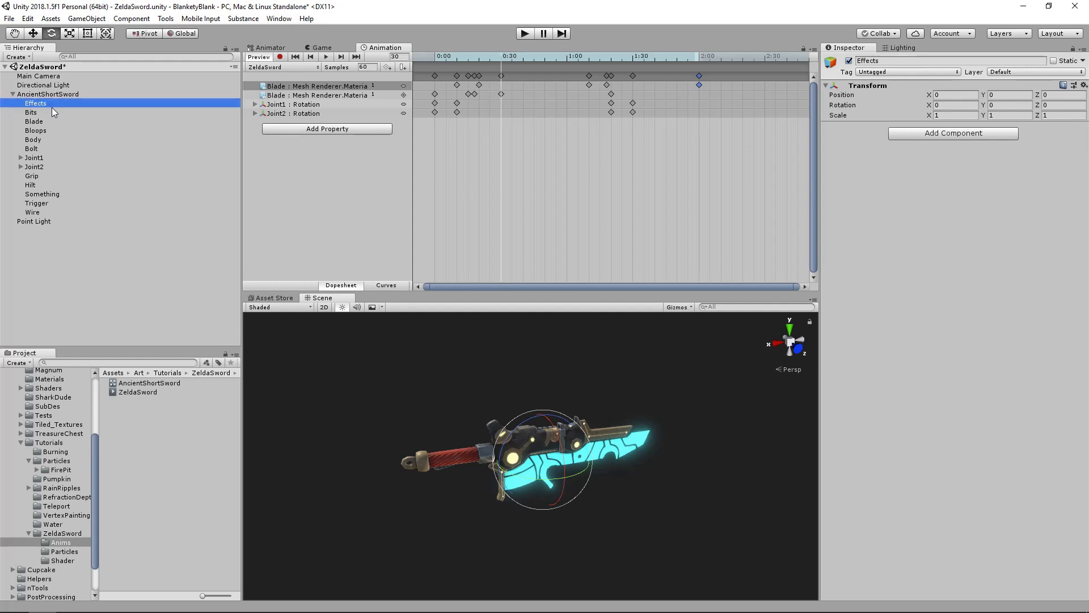
Step: Add a Particle System as a child of the Effects object
{"action": "right_click", "coordinate": [50, 105]}
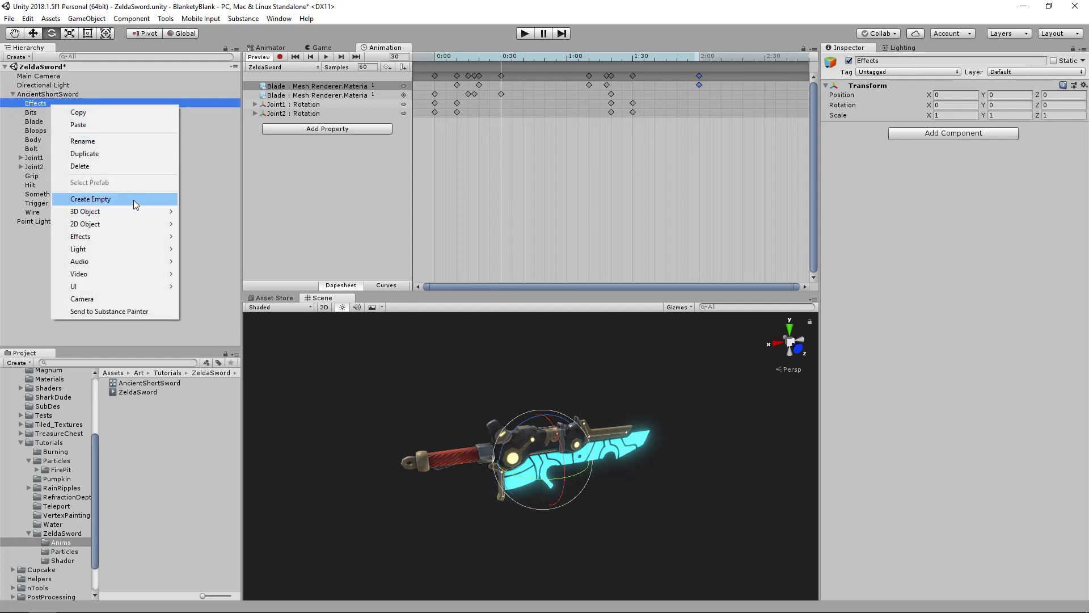
{"action": "mouse_move", "coordinate": [147, 227]}
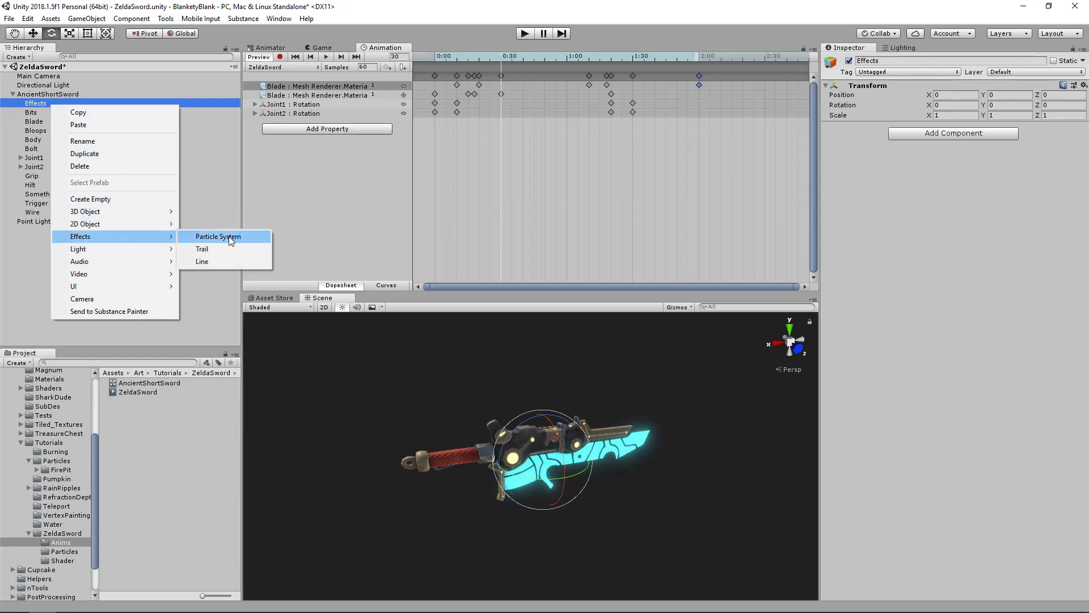
{"action": "left_click", "coordinate": [229, 236]}
{"action": "left_click_drag", "start_coordinate": [510, 476], "coordinate": [658, 454], "text": "alt"}
{"action": "scroll", "coordinate": [658, 453], "scroll_direction": "up", "scroll_amount": 3}
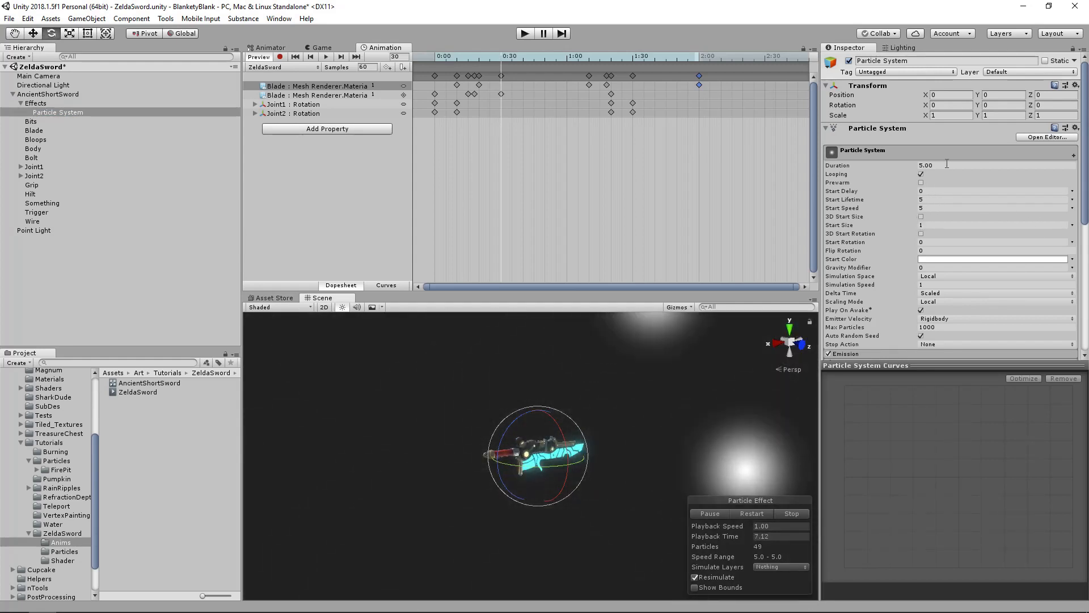
Step: Set the particle system's Duration to 2 and Start Lifetime to 2
{"action": "scroll", "coordinate": [955, 143], "scroll_direction": "down", "scroll_amount": 2}
{"action": "left_click", "coordinate": [955, 131]}
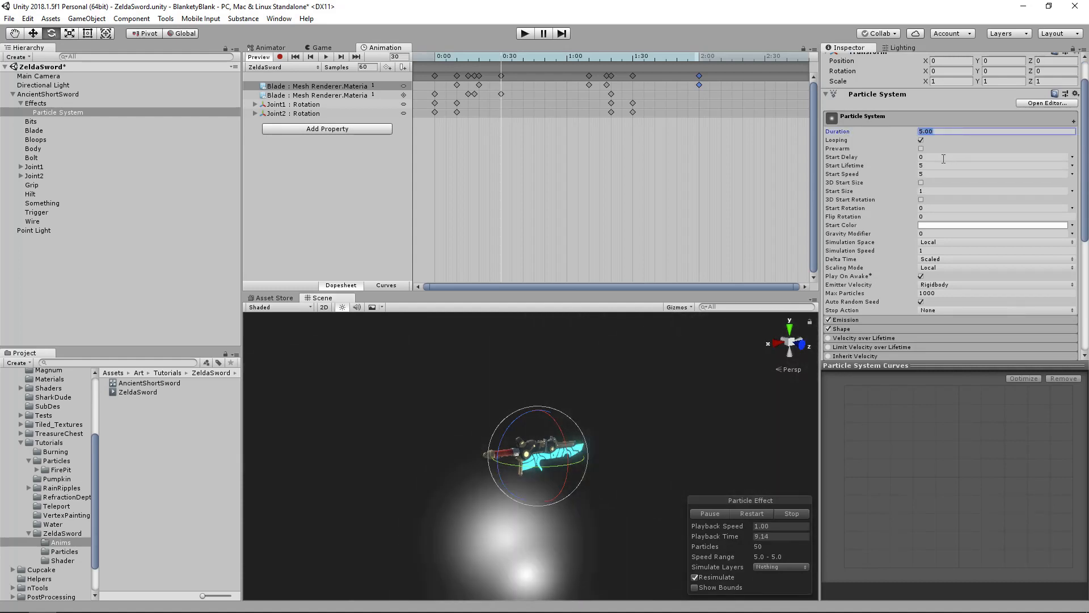
{"action": "type", "text": "2"}
{"action": "left_click", "coordinate": [937, 165]}
{"action": "type", "text": "2"}
{"action": "key", "text": "Tab"}
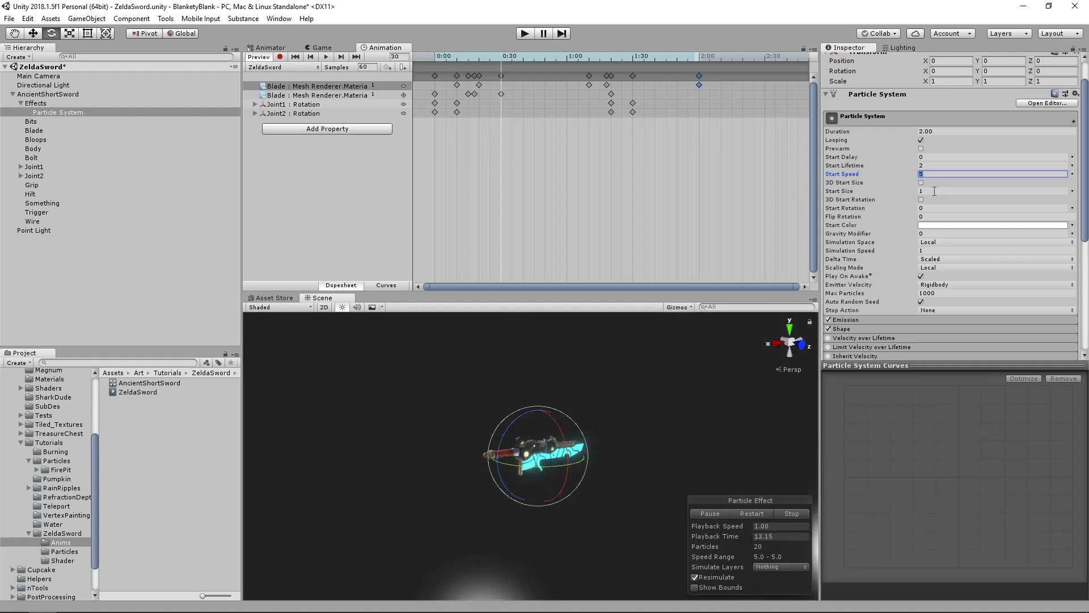
{"action": "left_click", "coordinate": [934, 166]}
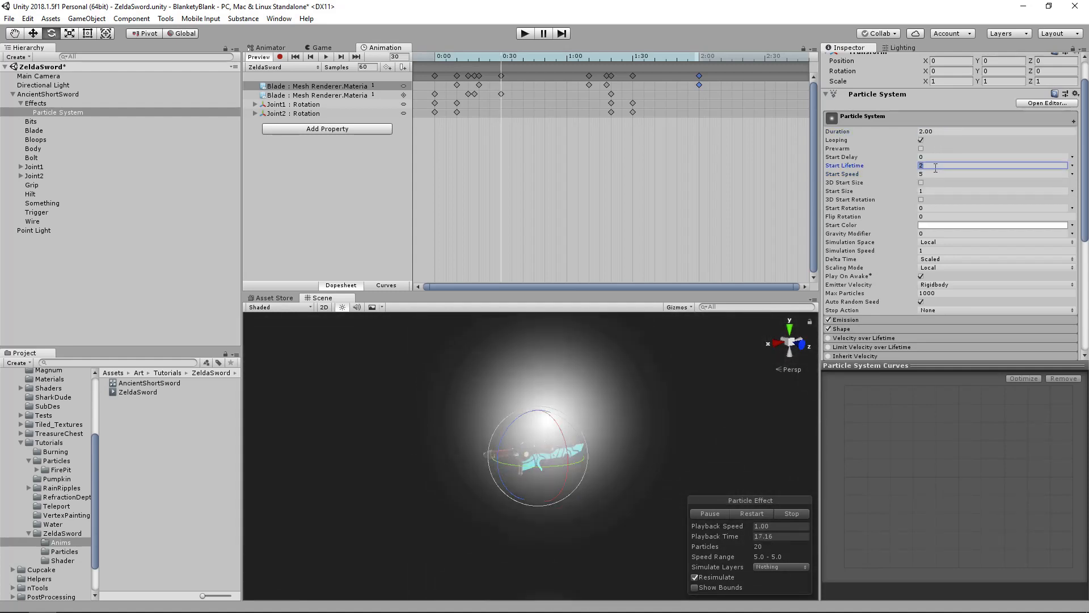
Step: Set the particle emission's Rate over Time to 0 and add a burst with a count of 15
{"action": "scroll", "coordinate": [869, 250], "scroll_direction": "down", "scroll_amount": 3}
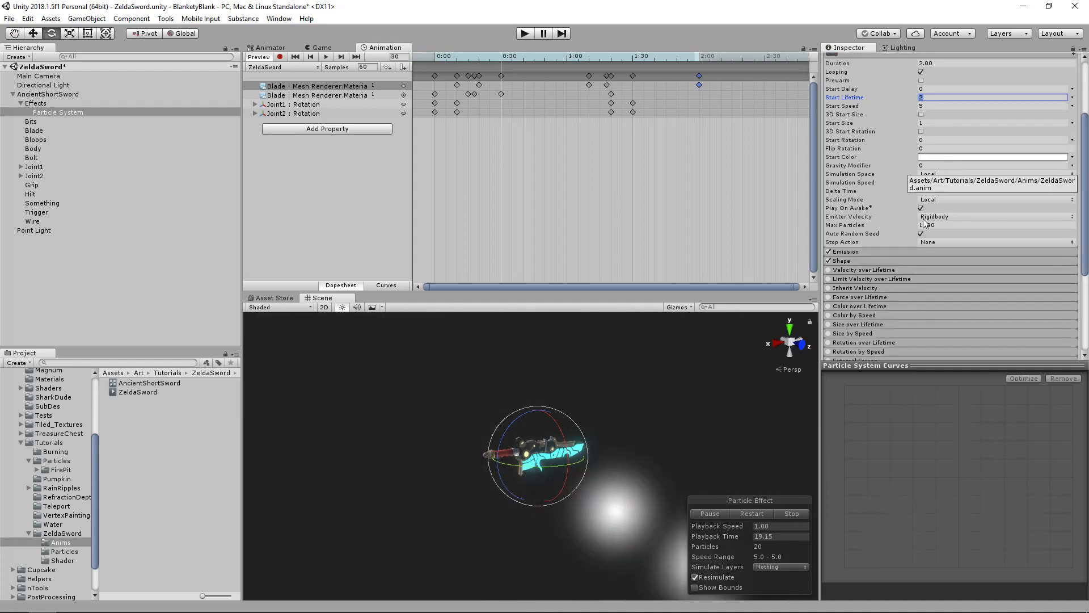
{"action": "left_click", "coordinate": [869, 251]}
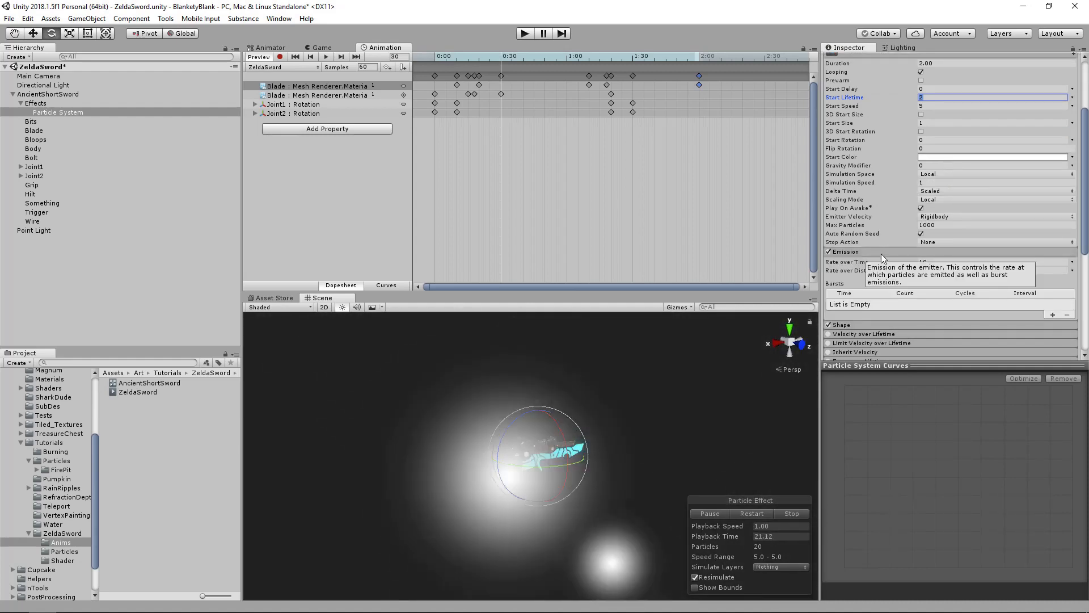
{"action": "left_click", "coordinate": [946, 261]}
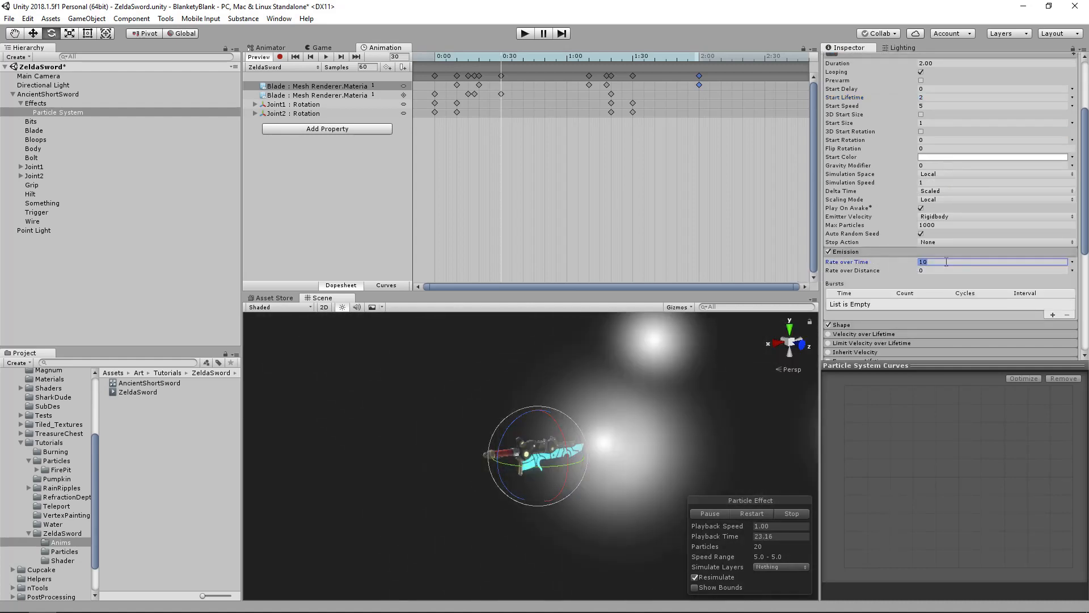
{"action": "type", "text": "0"}
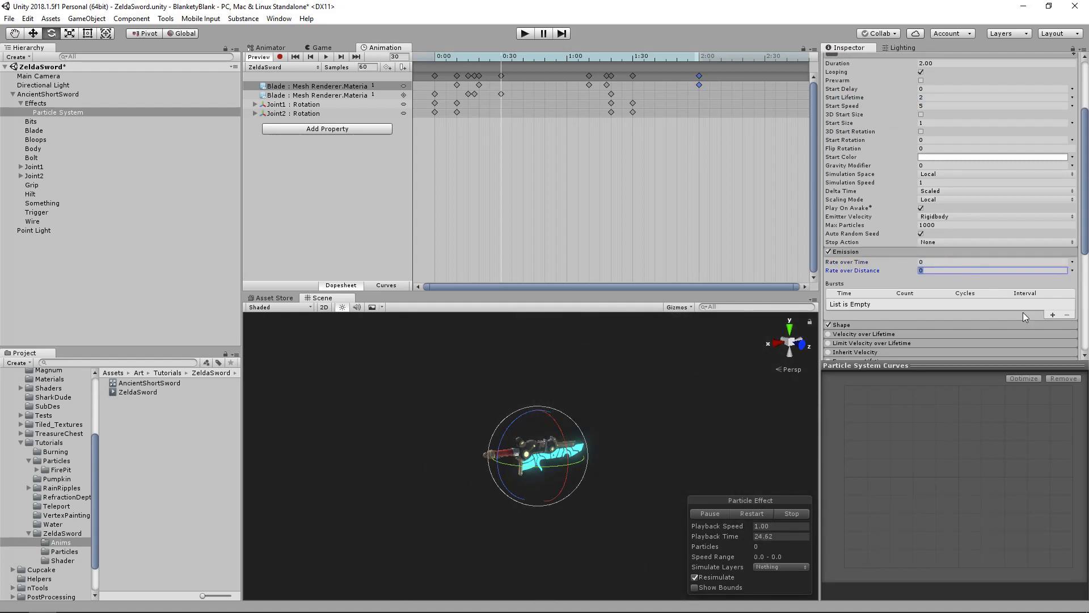
{"action": "left_click", "coordinate": [1053, 314]}
{"action": "left_click", "coordinate": [910, 304]}
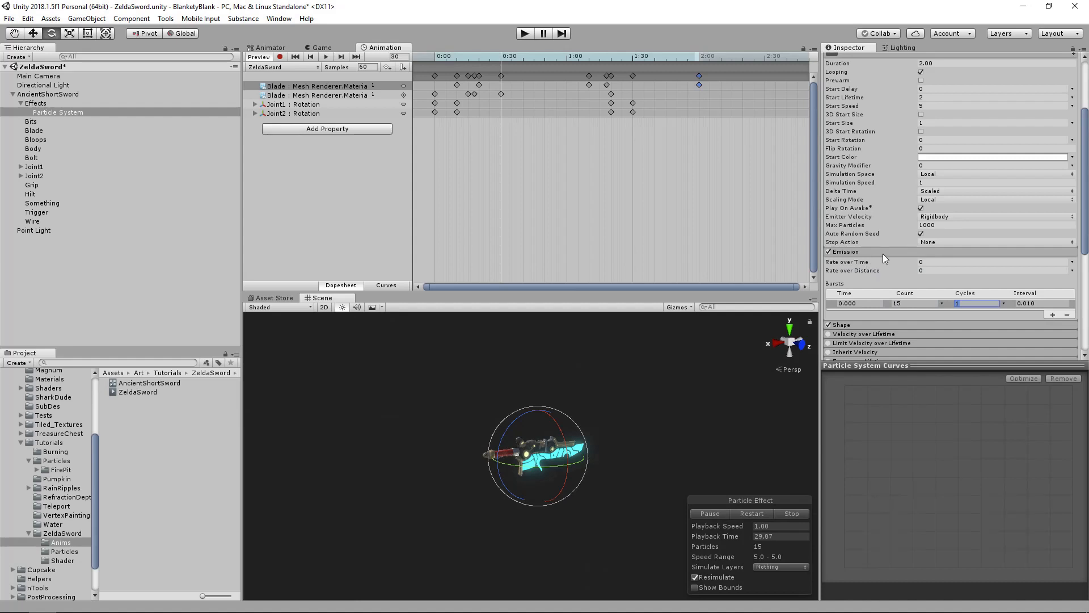
{"action": "left_click", "coordinate": [884, 253]}
Step: Set the particles' Start Speed to 1 and Start Size to 0.1
{"action": "scroll", "coordinate": [919, 164], "scroll_direction": "up", "scroll_amount": 5}
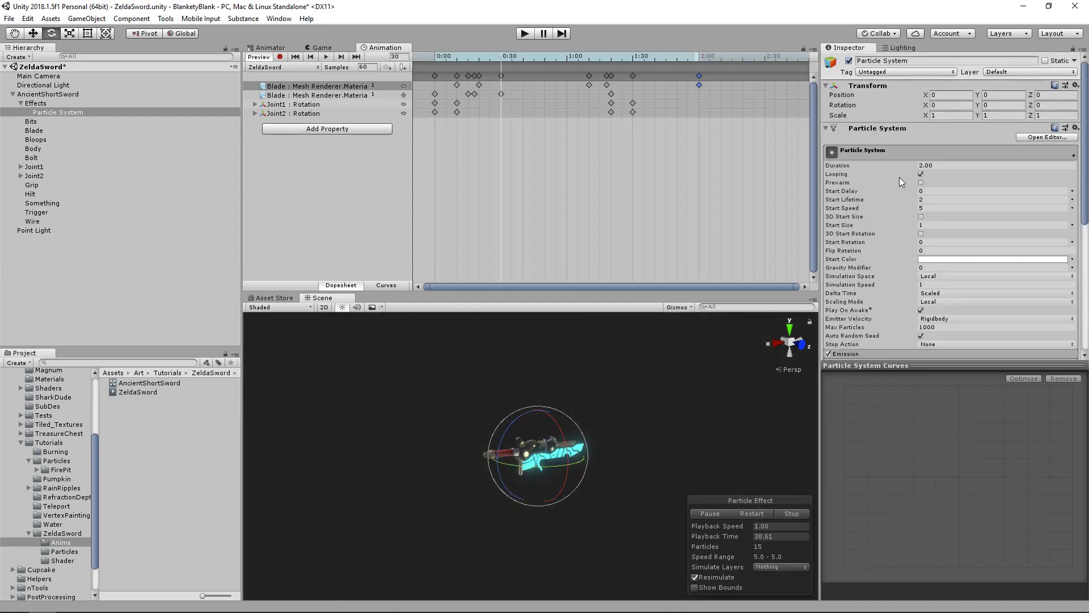
{"action": "left_click", "coordinate": [931, 199]}
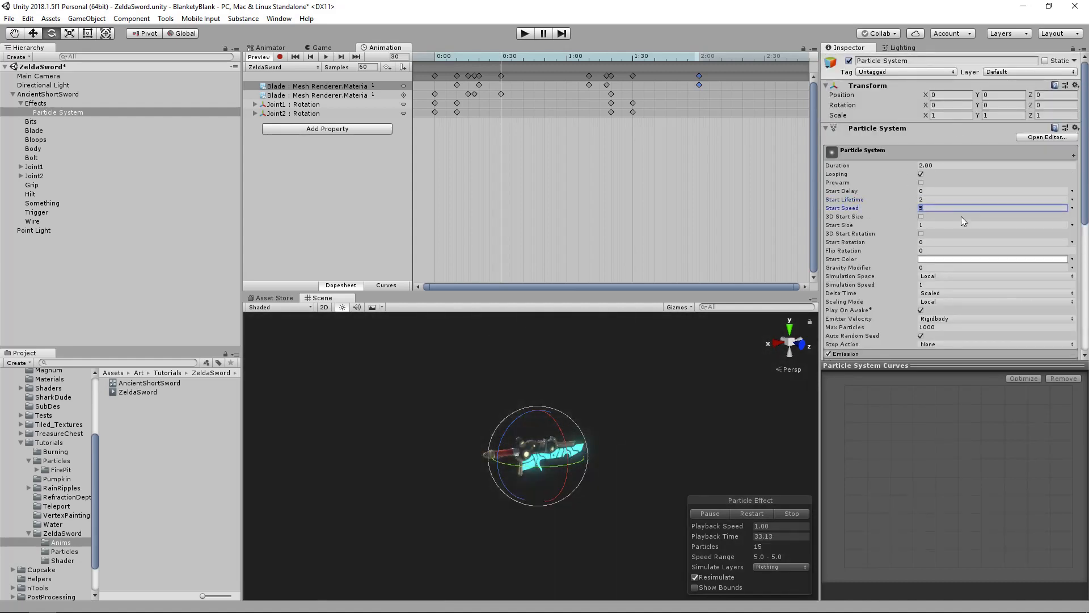
{"action": "type", "text": "1"}
{"action": "key", "text": "Tab"}
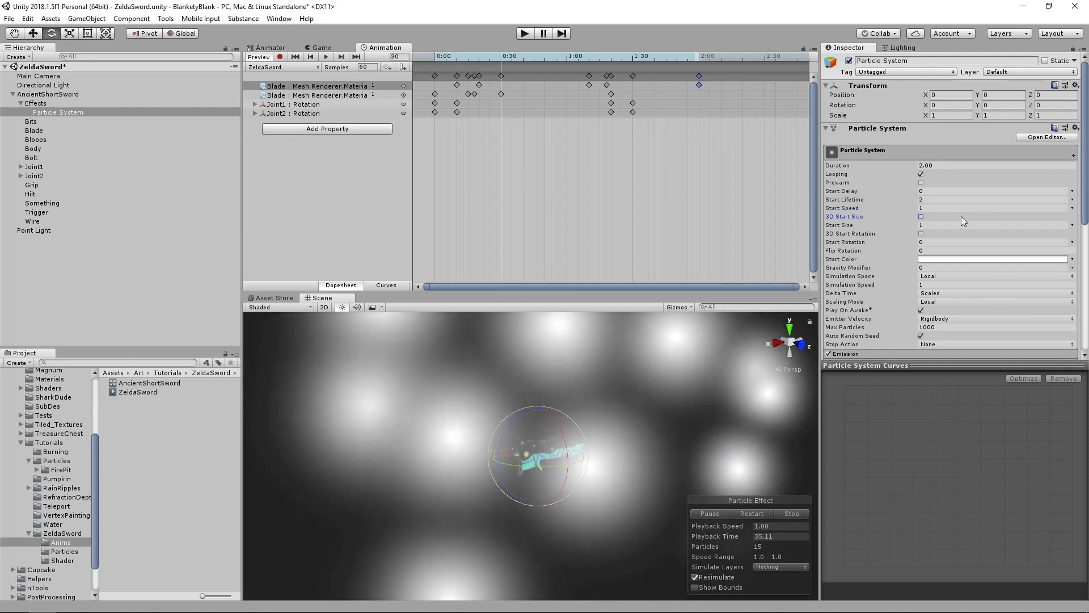
{"action": "left_click", "coordinate": [935, 224]}
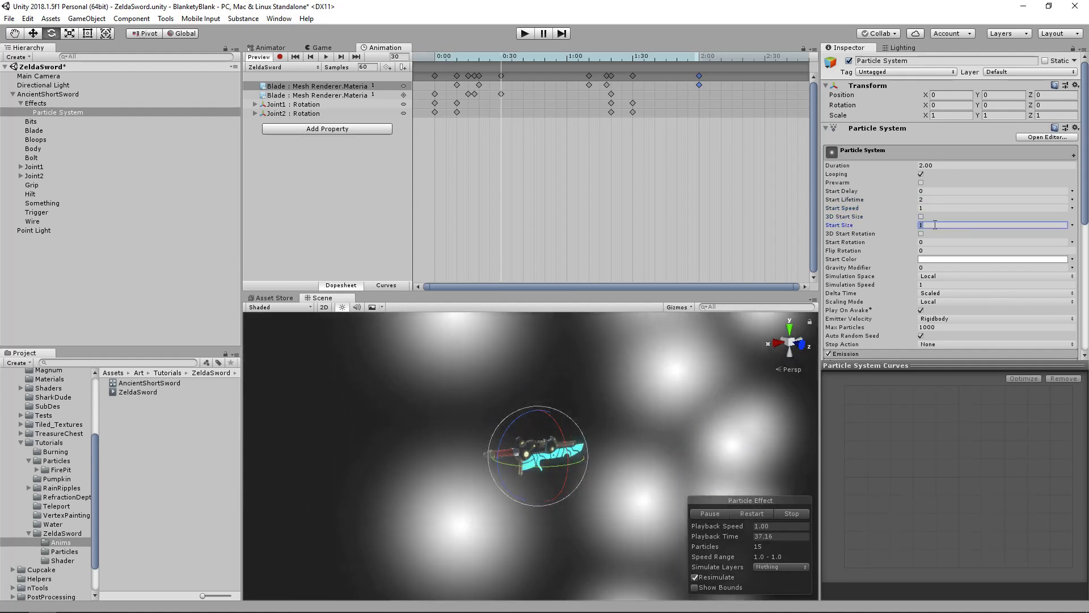
{"action": "type", "text": "0.1"}
{"action": "key", "text": "Tab"}
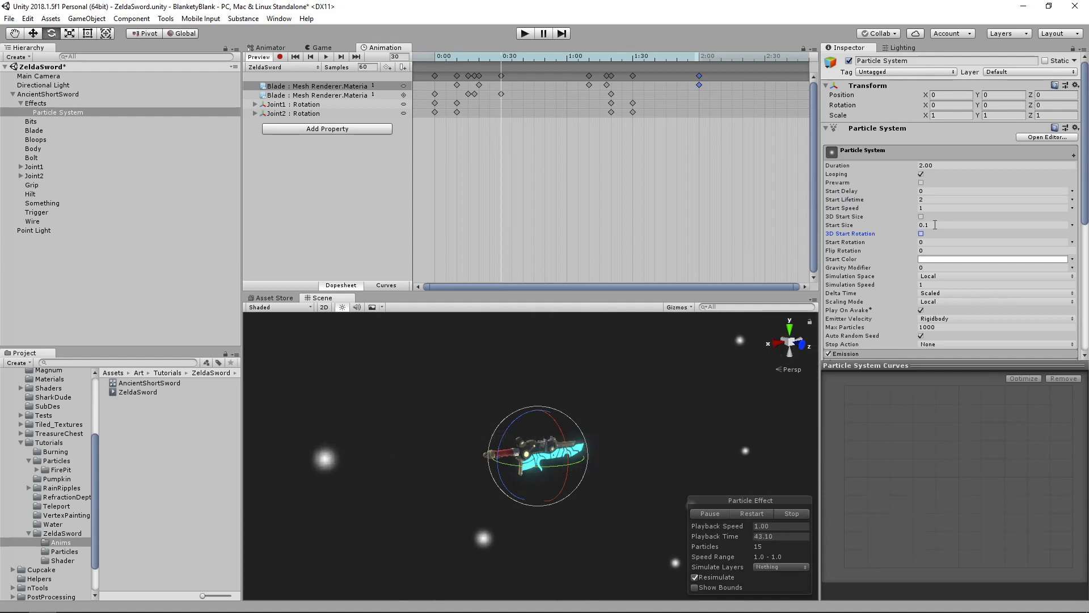
Step: Change the particle system's emission shape from Cone to Edge
{"action": "left_click_drag", "start_coordinate": [505, 437], "coordinate": [673, 441], "text": "alt"}
{"action": "scroll", "coordinate": [902, 228], "scroll_direction": "down", "scroll_amount": 5}
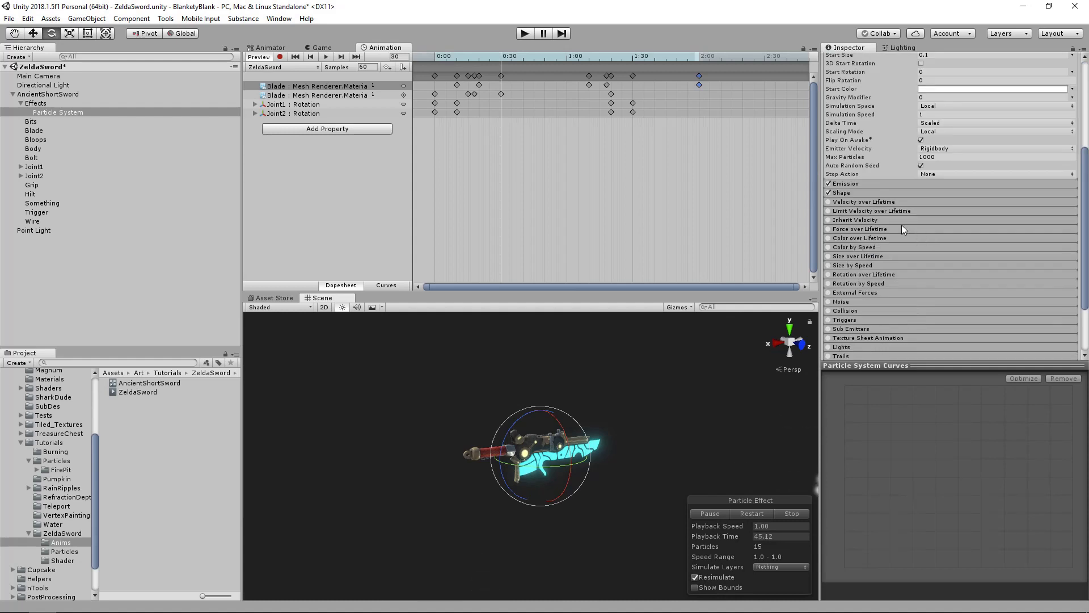
{"action": "left_click", "coordinate": [853, 193]}
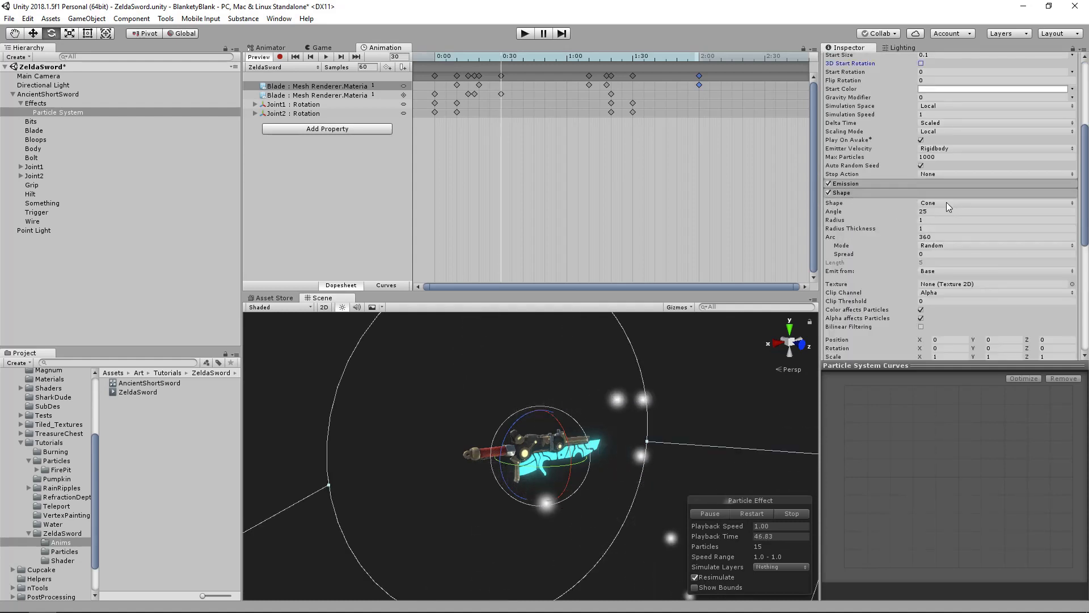
{"action": "left_click", "coordinate": [946, 203]}
{"action": "left_click", "coordinate": [957, 325]}
{"action": "left_click_drag", "start_coordinate": [535, 462], "coordinate": [584, 455], "text": "alt"}
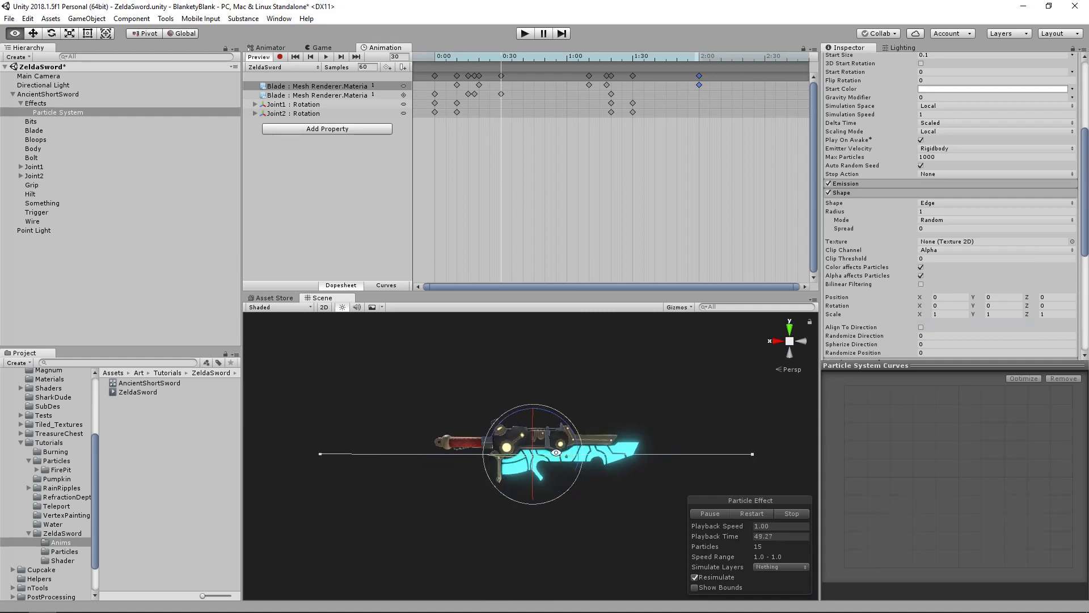
Step: Reduce the Edge shape's radius to about 0.25 and move the emitter so it lines up with the sword's glowing blade
{"action": "left_click_drag", "start_coordinate": [910, 208], "coordinate": [855, 229]}
{"action": "key", "text": "w"}
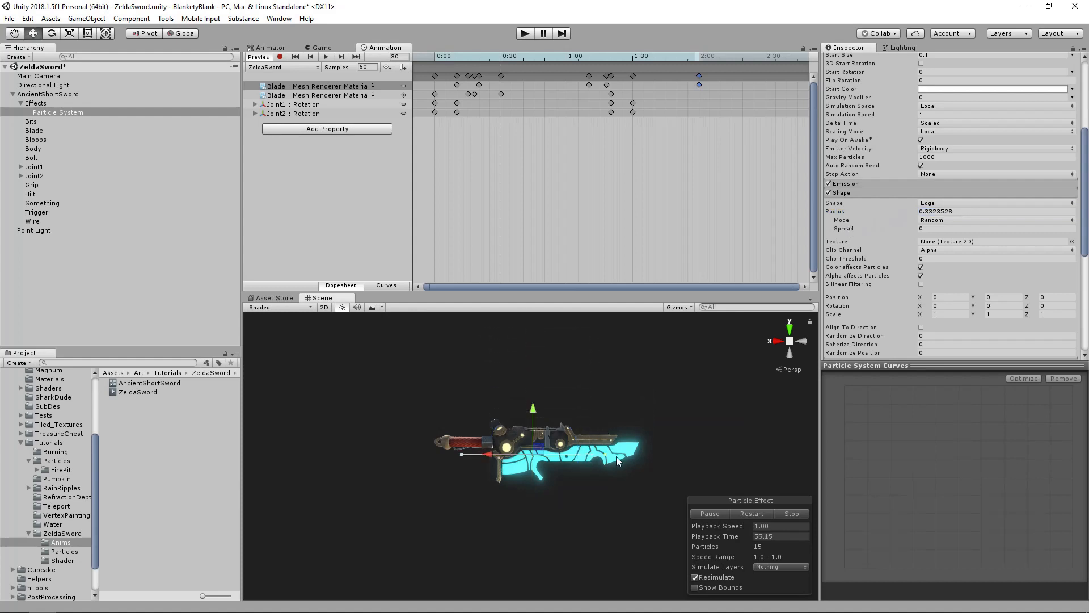
{"action": "left_click_drag", "start_coordinate": [595, 453], "coordinate": [559, 463]}
{"action": "scroll", "coordinate": [539, 454], "scroll_direction": "up", "scroll_amount": 4}
{"action": "left_click_drag", "start_coordinate": [644, 461], "coordinate": [681, 443]}
{"action": "scroll", "coordinate": [670, 454], "scroll_direction": "down", "scroll_amount": 4}
{"action": "middle_click_drag", "start_coordinate": [583, 434], "coordinate": [549, 449]}
{"action": "mouse_move", "coordinate": [549, 449]}
{"action": "left_mouse_down", "text": "alt"}
{"action": "mouse_move", "coordinate": [429, 453]}
{"action": "mouse_move", "coordinate": [546, 435]}
{"action": "left_mouse_up", "text": "alt"}
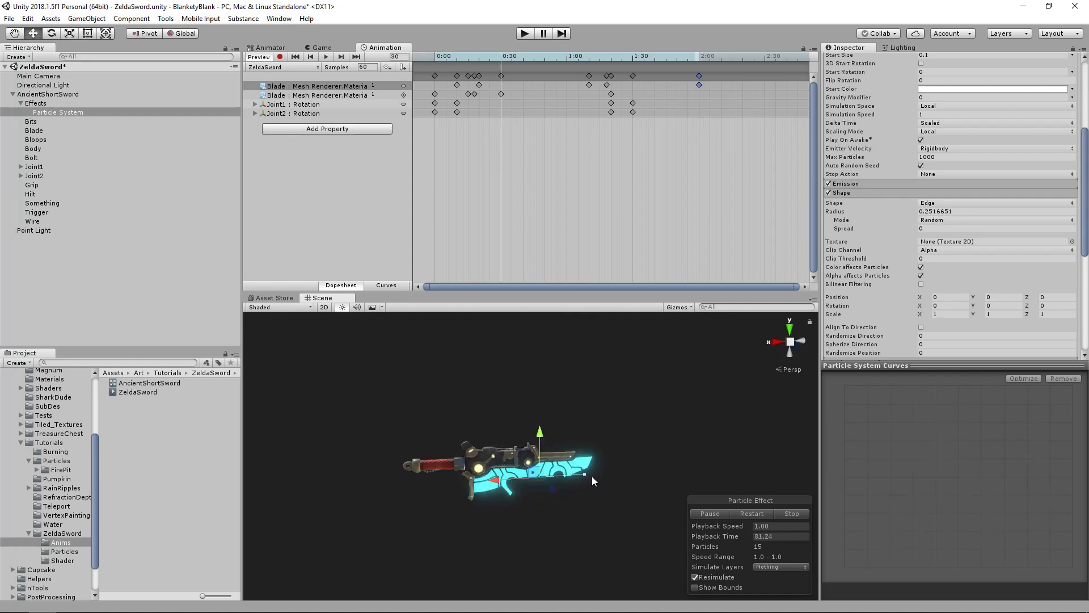
{"action": "middle_click_drag", "start_coordinate": [618, 456], "coordinate": [611, 475]}
{"action": "left_click_drag", "start_coordinate": [611, 475], "coordinate": [618, 488], "text": "alt"}
Step: Move the emitter away from the blade and back along the X axis to check how the particles follow it
{"action": "left_click_drag", "start_coordinate": [492, 500], "coordinate": [601, 494]}
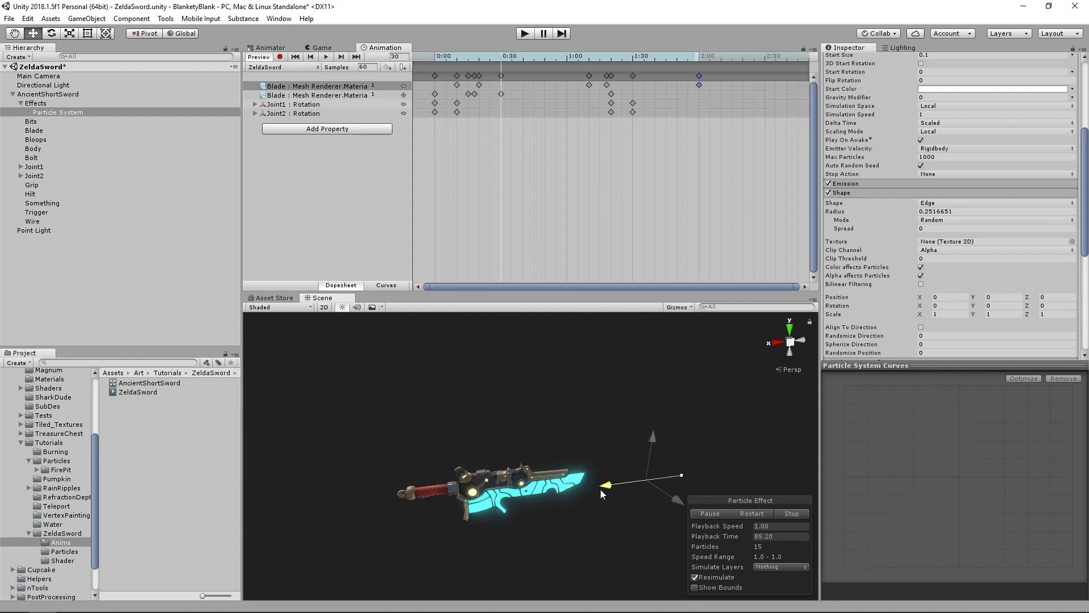
{"action": "left_click_drag", "start_coordinate": [515, 501], "coordinate": [517, 504]}
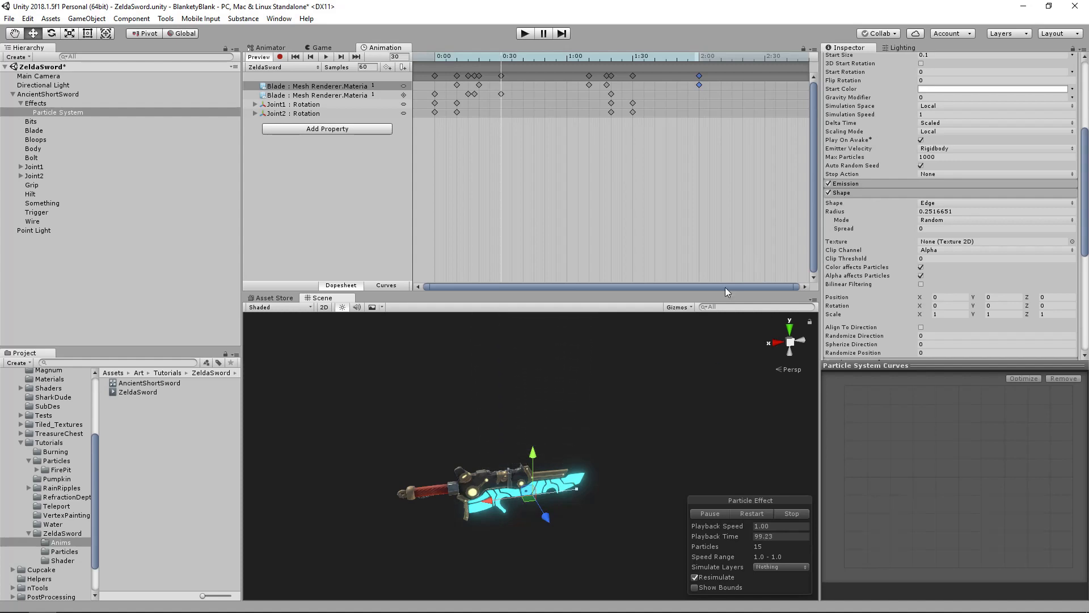
{"action": "left_click_drag", "start_coordinate": [586, 448], "coordinate": [573, 467], "text": "alt"}
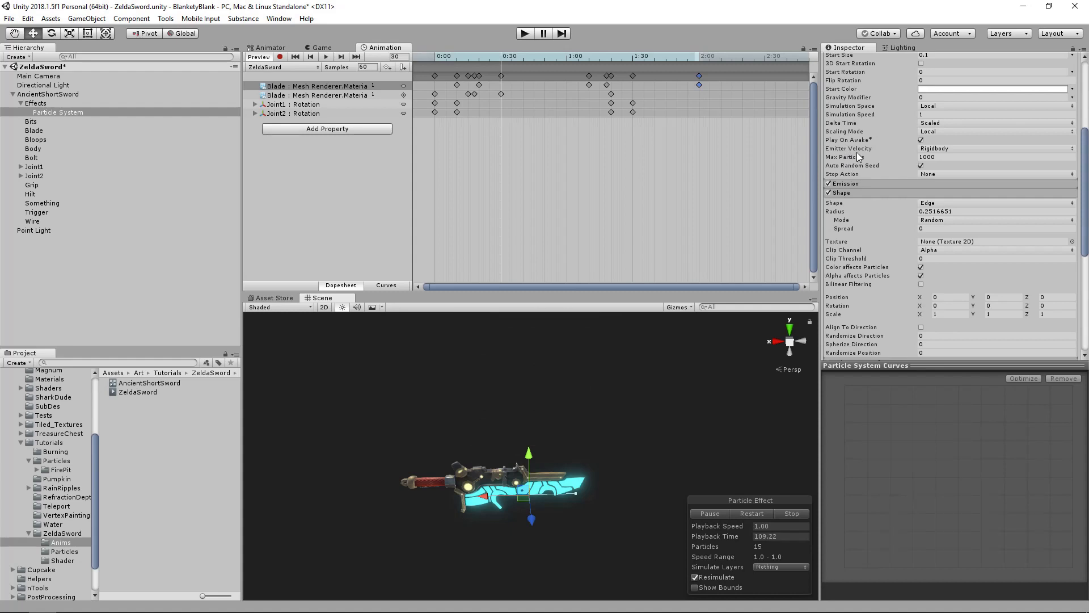
Step: Set the particle system's Simulation Space to World
{"action": "scroll", "coordinate": [868, 155], "scroll_direction": "up", "scroll_amount": 2}
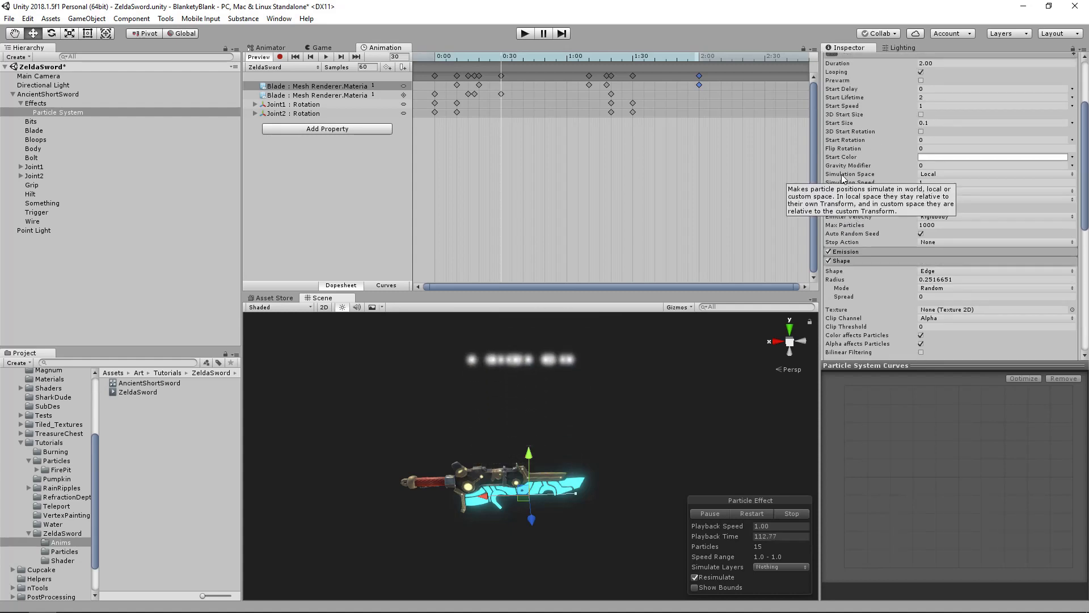
{"action": "left_click", "coordinate": [952, 176]}
{"action": "left_click", "coordinate": [961, 197]}
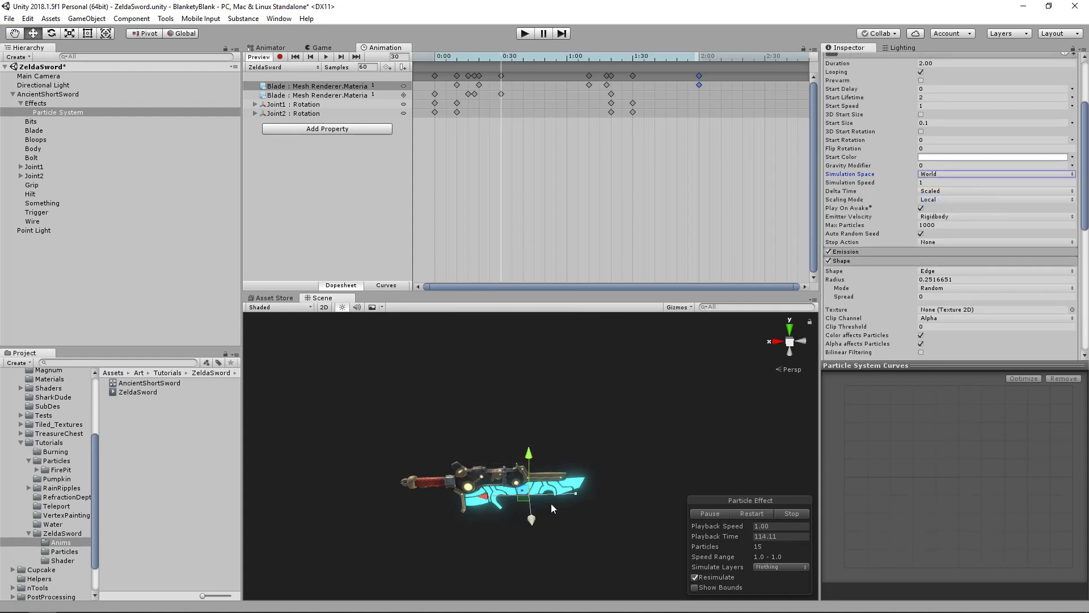
Step: Move the emitter back and forth along the X axis to test the world-space particles, ending back on the blade
{"action": "left_click_drag", "start_coordinate": [492, 496], "coordinate": [605, 501]}
{"action": "left_click_drag", "start_coordinate": [683, 497], "coordinate": [475, 496]}
{"action": "left_click_drag", "start_coordinate": [650, 486], "coordinate": [436, 497]}
{"action": "left_click_drag", "start_coordinate": [587, 491], "coordinate": [533, 493]}
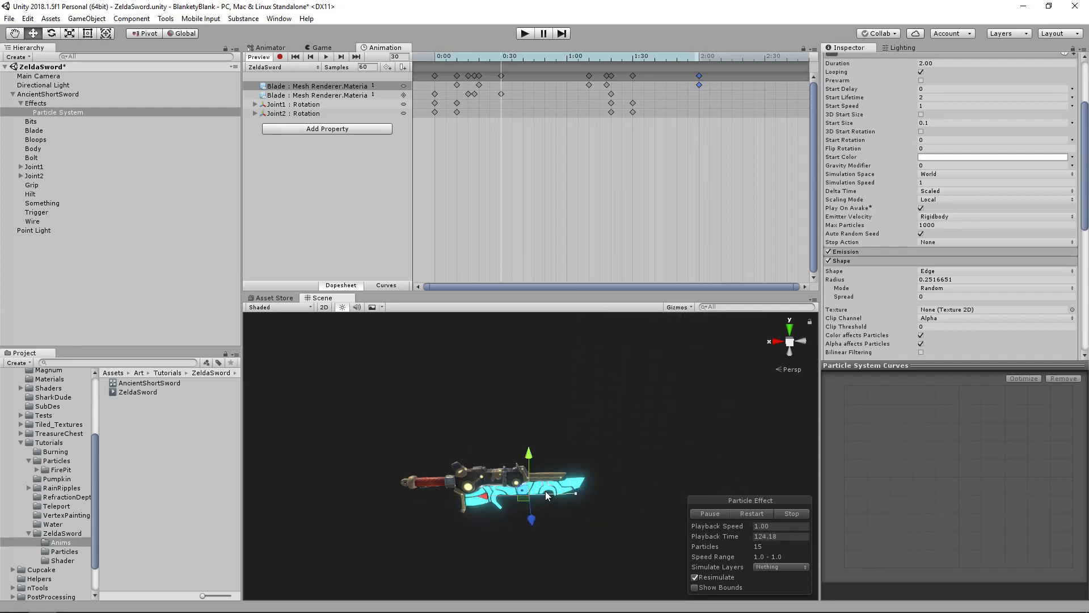
{"action": "left_click_drag", "start_coordinate": [547, 495], "coordinate": [611, 460], "text": "alt"}
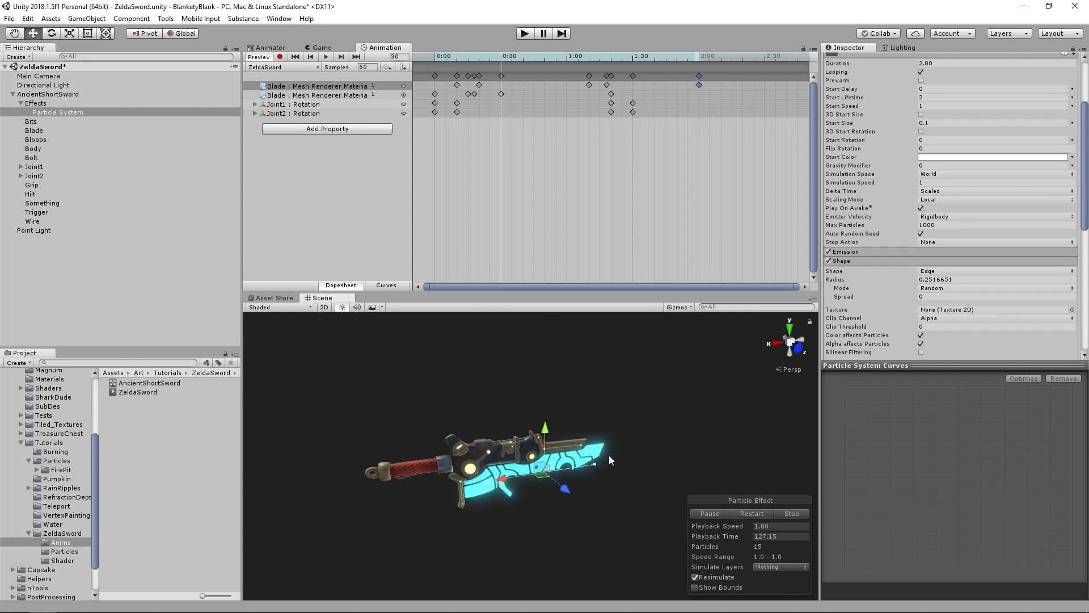
Step: Collapse the Shape settings, set the particles' Start Speed to 0 and frame the emitter in the scene
{"action": "left_click", "coordinate": [906, 261]}
{"action": "scroll", "coordinate": [931, 237], "scroll_direction": "up", "scroll_amount": 3}
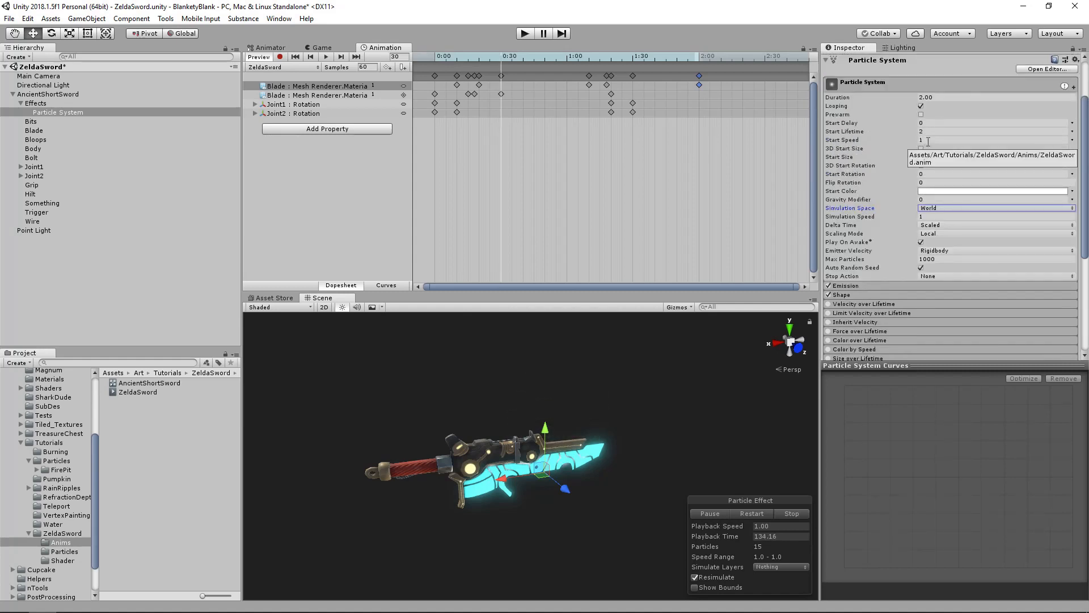
{"action": "left_click", "coordinate": [964, 139]}
{"action": "key", "text": "Tab"}
{"action": "left_click_drag", "start_coordinate": [562, 438], "coordinate": [530, 434], "text": "alt"}
{"action": "key", "text": "f"}
Step: Enable Velocity over Lifetime and switch its Linear velocity to Random Between Two Constants
{"action": "scroll", "coordinate": [910, 214], "scroll_direction": "down", "scroll_amount": 3}
{"action": "left_click", "coordinate": [829, 202]}
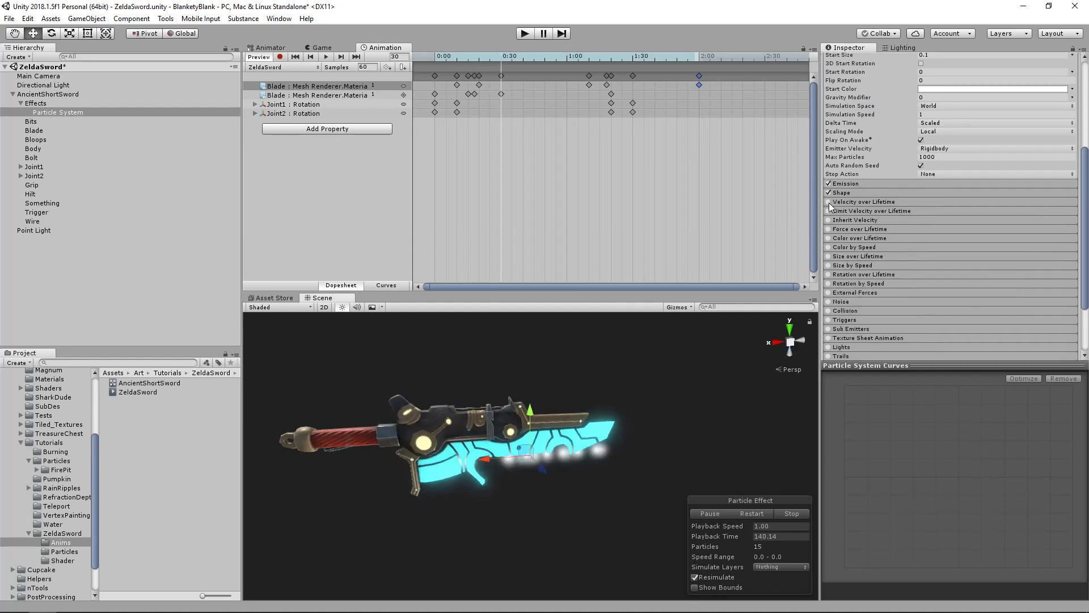
{"action": "left_click", "coordinate": [853, 202]}
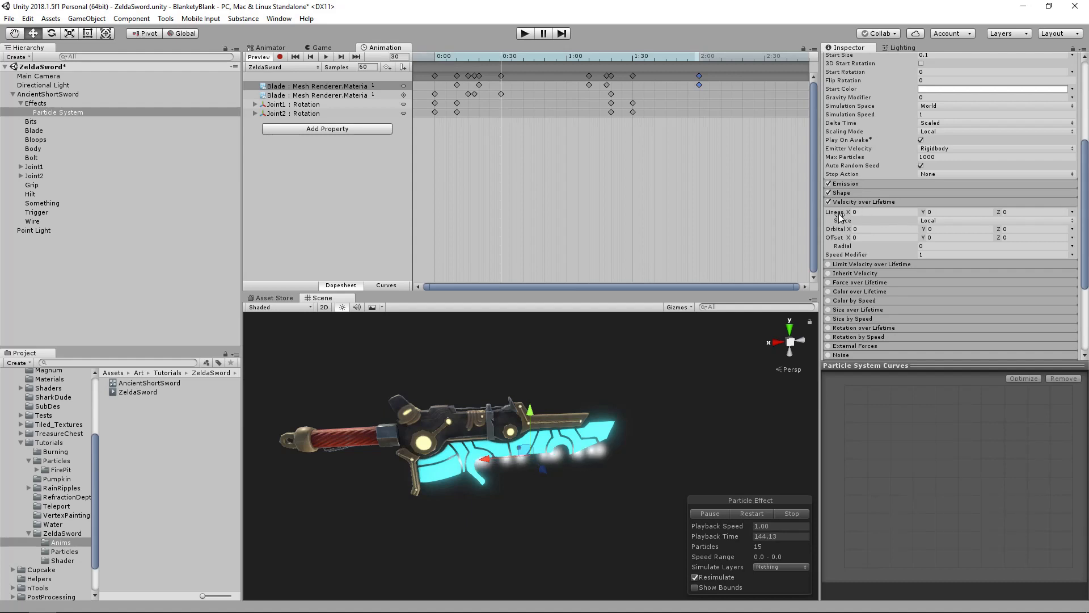
{"action": "left_click", "coordinate": [1072, 212]}
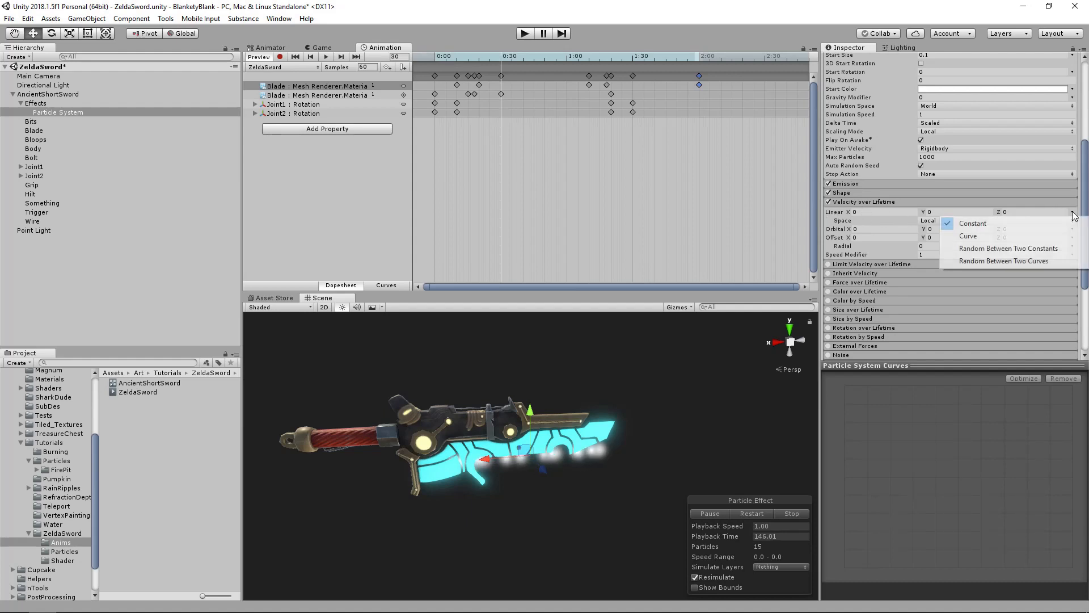
{"action": "left_click", "coordinate": [1001, 250]}
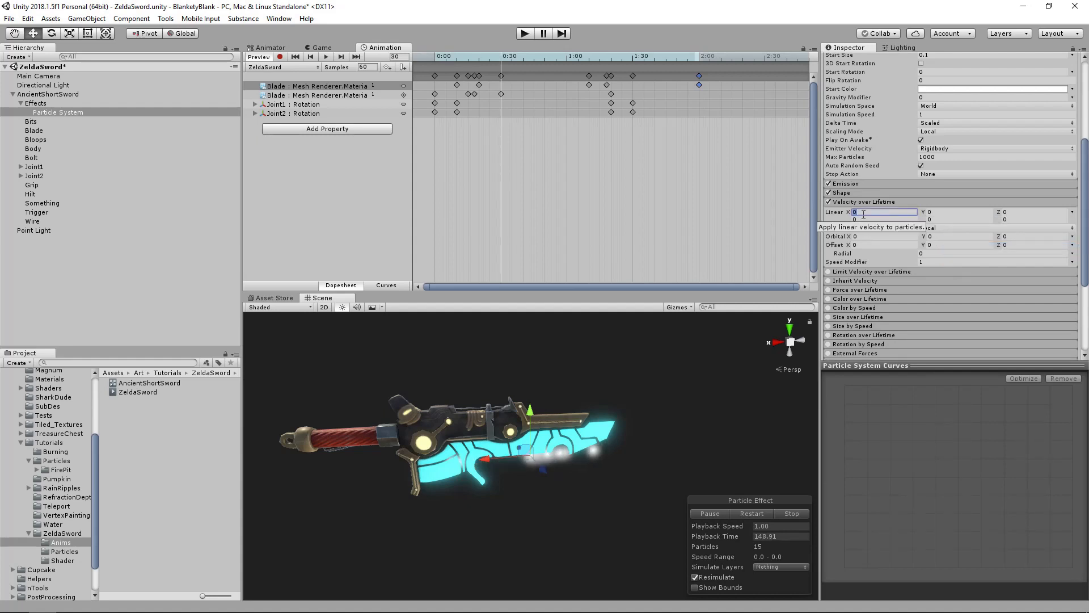
Step: Try first Linear X velocities of -1 and 1 on the particles
{"action": "type", "text": "-1"}
{"action": "key", "text": "Tab"}
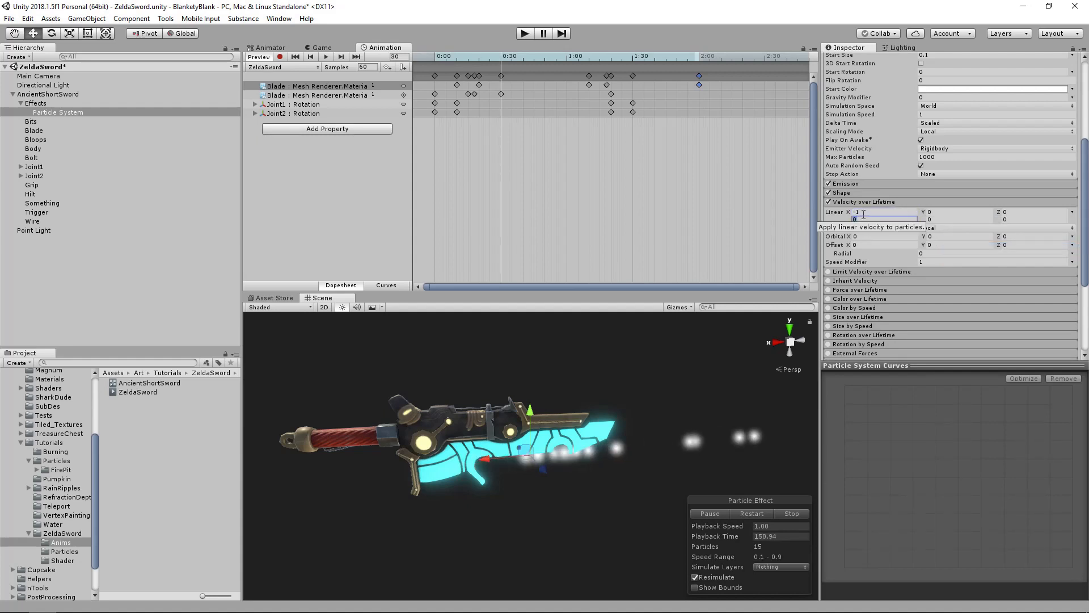
{"action": "left_click", "coordinate": [863, 212]}
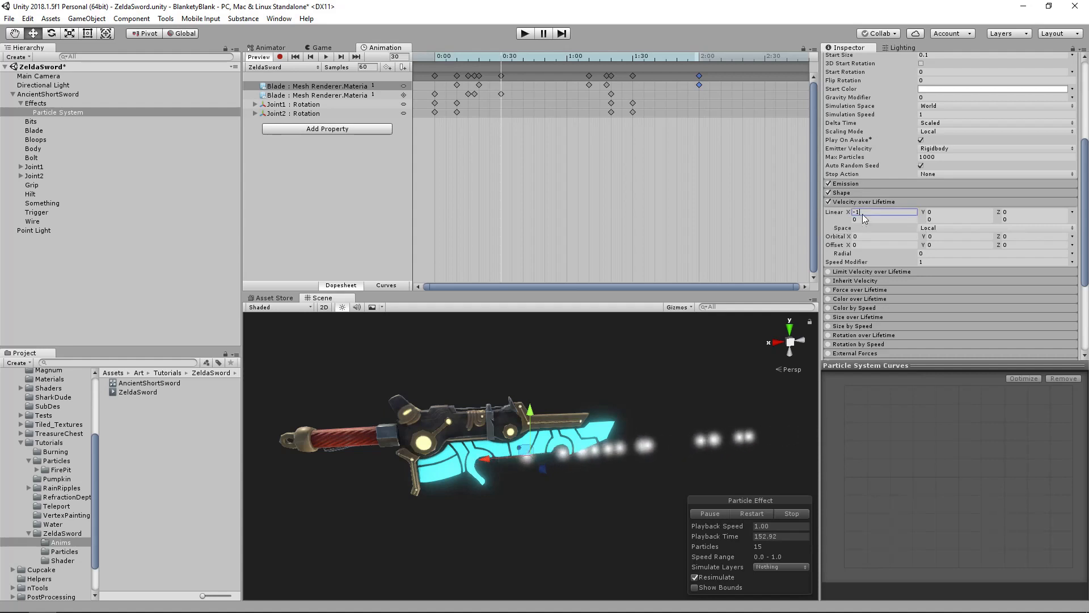
{"action": "type", "text": "1"}
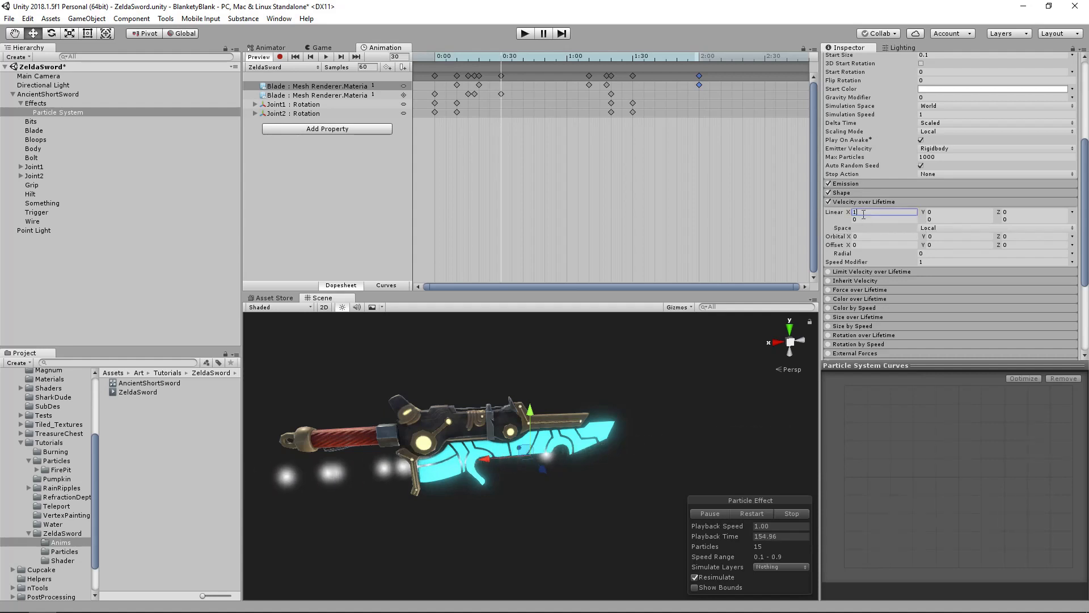
Step: Set the Linear X velocity range to 0.5 and -0.5
{"action": "type", "text": "0.5"}
{"action": "key", "text": "Tab"}
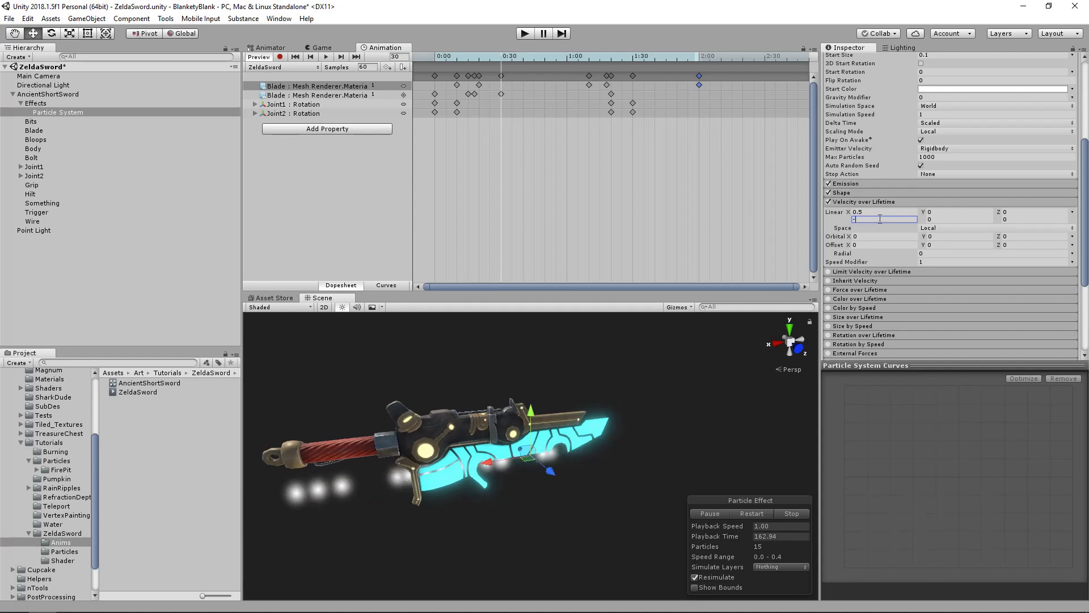
{"action": "type", "text": "-0.5"}
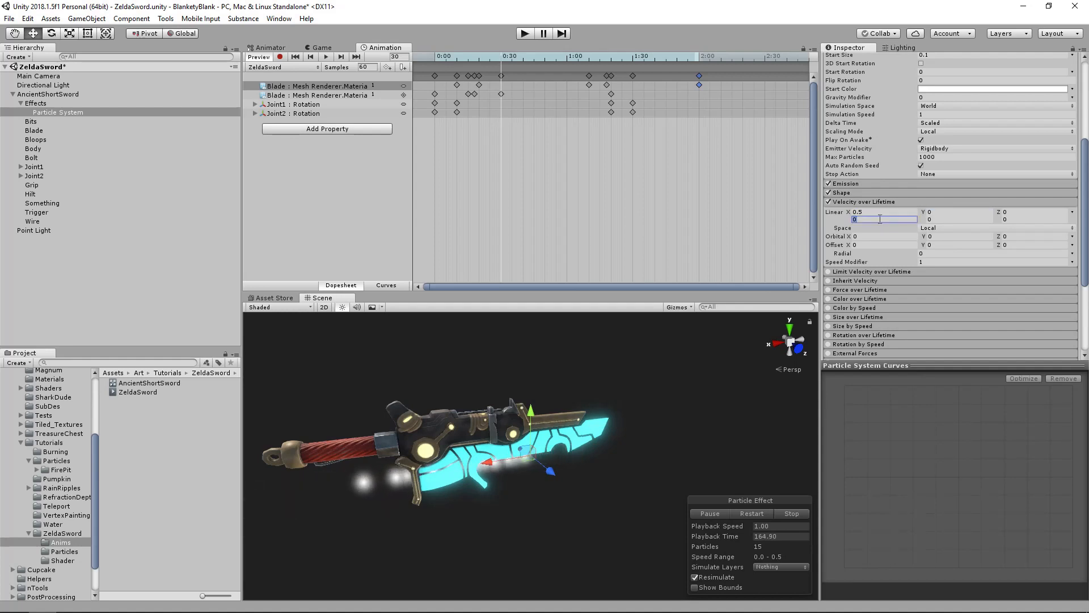
{"action": "key", "text": "Tab"}
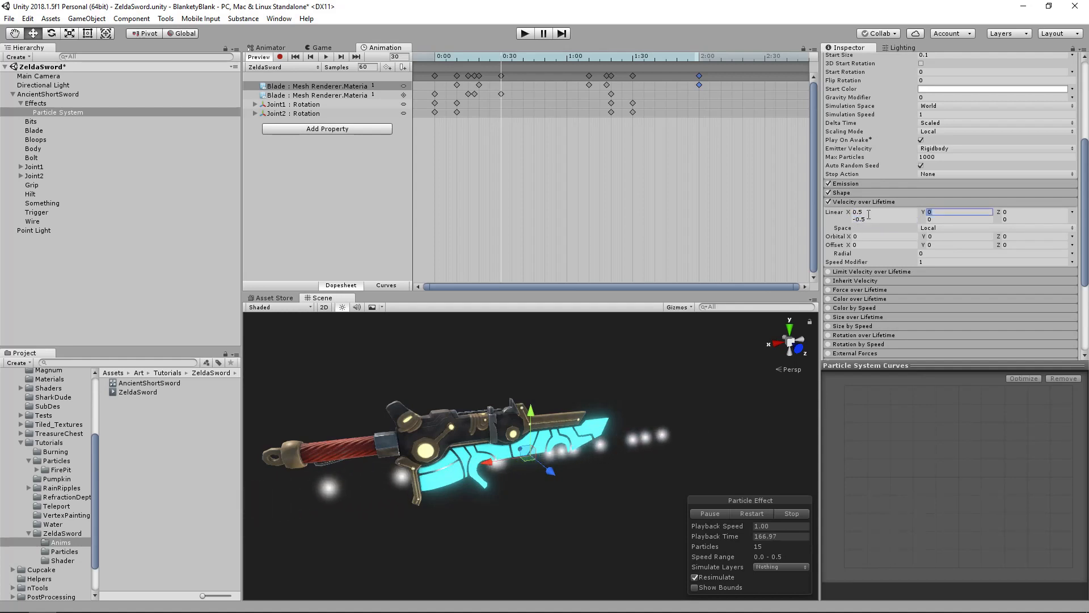
Step: Set the Linear Y velocity range to 0.5 and -0.5
{"action": "key", "text": "alt"}
{"action": "left_click_drag", "start_coordinate": [351, 470], "coordinate": [410, 465], "text": "alt"}
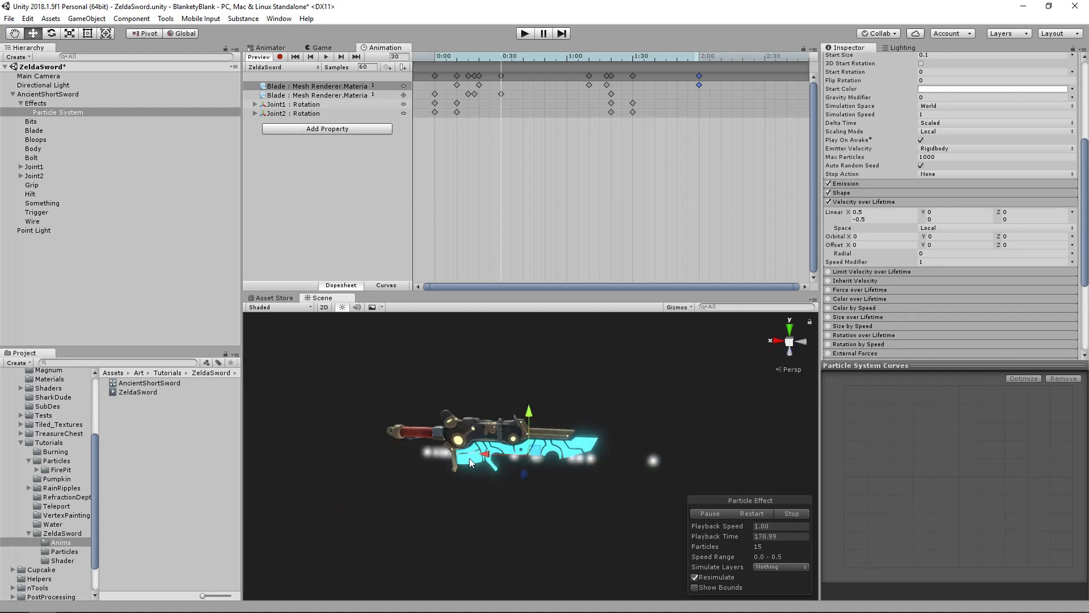
{"action": "key", "text": "alt"}
{"action": "left_click_drag", "start_coordinate": [420, 448], "coordinate": [437, 446], "text": "alt"}
{"action": "left_click", "coordinate": [938, 211]}
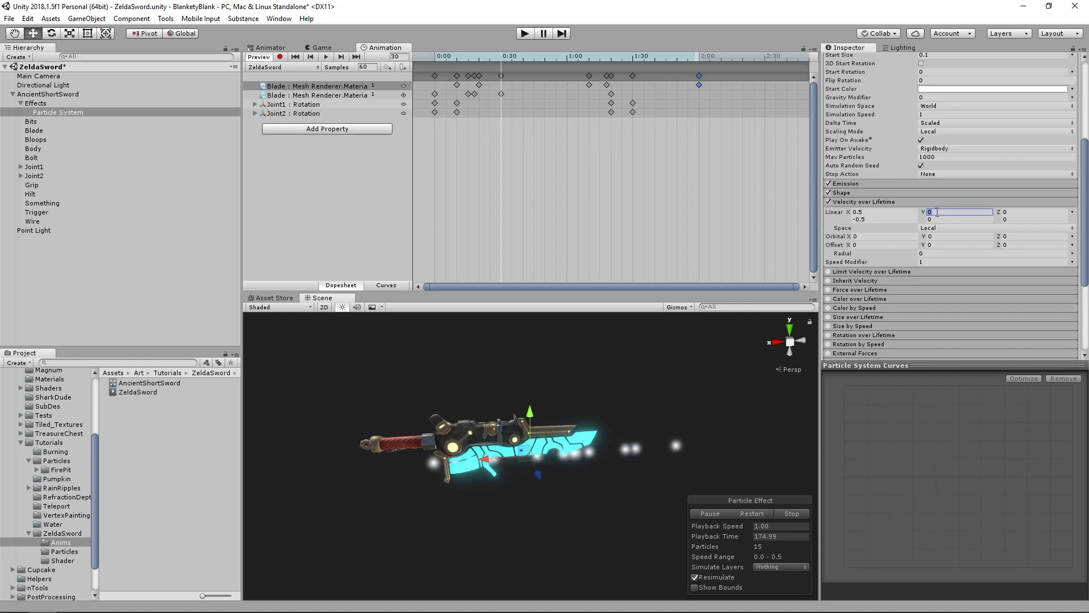
{"action": "type", "text": "0.5"}
{"action": "key", "text": "Tab"}
{"action": "type", "text": "-0.5"}
{"action": "key", "text": "Tab"}
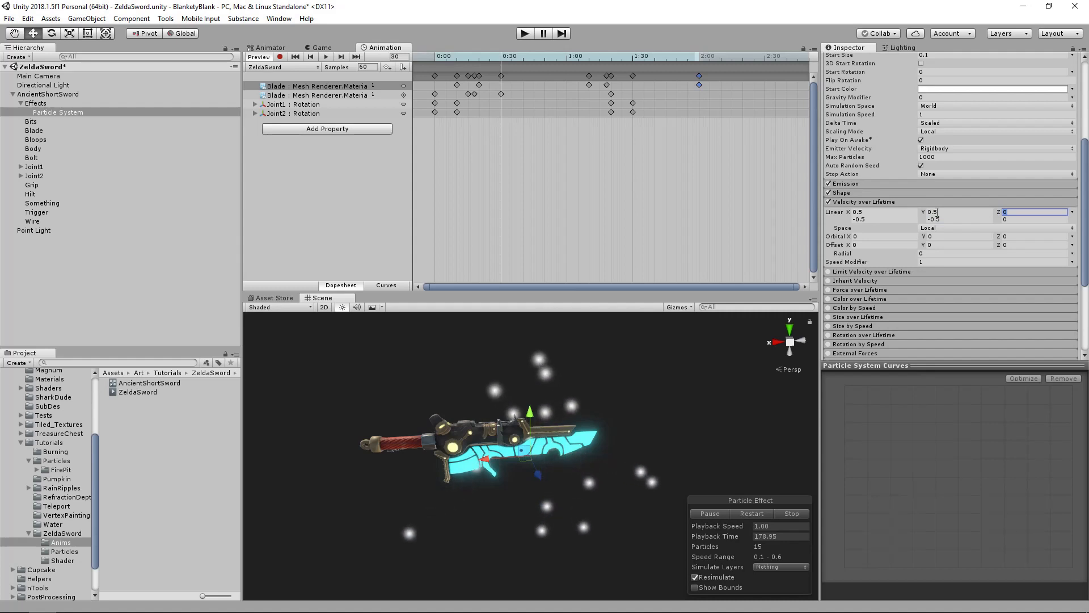
Step: Set the Linear Z velocity range to 0.5 and -0.5 and check the particle spread around the sword
{"action": "type", "text": "0.5"}
{"action": "key", "text": "Tab"}
{"action": "type", "text": "-0.5"}
{"action": "key", "text": "Tab"}
{"action": "left_click_drag", "start_coordinate": [669, 434], "coordinate": [766, 454], "text": "alt"}
Step: Set the particle system's Duration to 1 and Start Lifetime to 1
{"action": "scroll", "coordinate": [943, 181], "scroll_direction": "up", "scroll_amount": 5}
{"action": "left_click", "coordinate": [941, 166]}
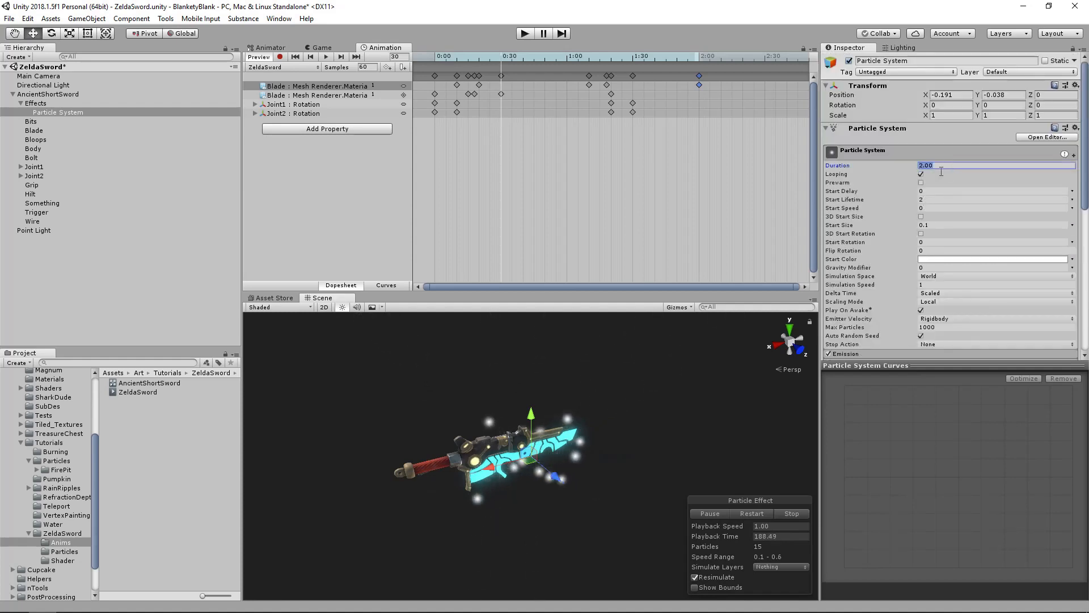
{"action": "type", "text": "1"}
{"action": "left_click", "coordinate": [936, 200]}
{"action": "type", "text": "1"}
{"action": "key", "text": "Tab"}
{"action": "left_click_drag", "start_coordinate": [632, 467], "coordinate": [612, 435], "text": "alt"}
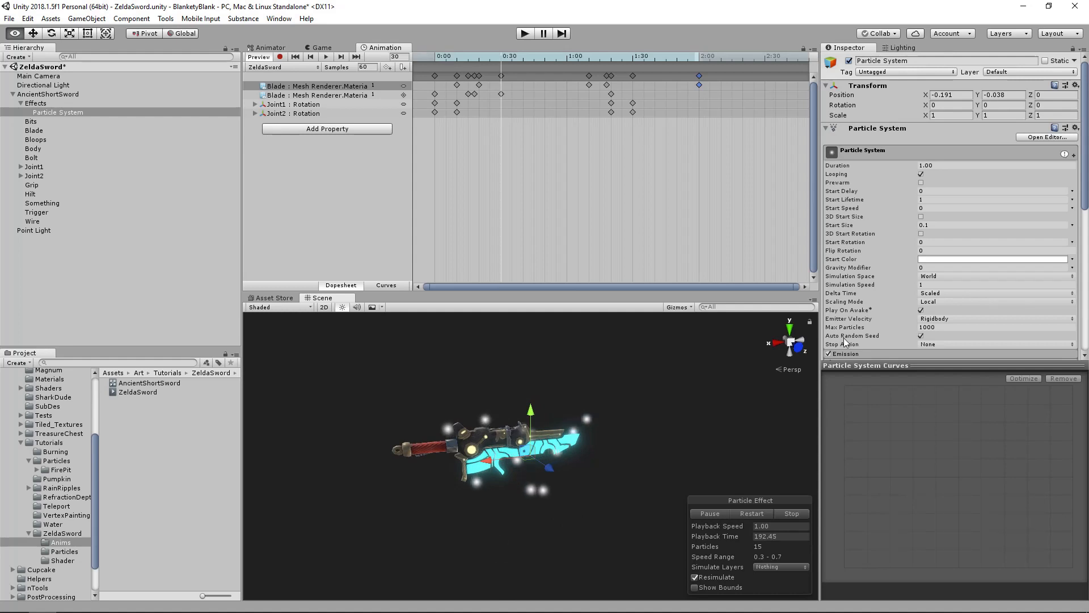
Step: Enable Color over Lifetime and give its gradient an end alpha of 0 so the particles fade out
{"action": "scroll", "coordinate": [976, 247], "scroll_direction": "down", "scroll_amount": 7}
{"action": "left_click", "coordinate": [881, 135]}
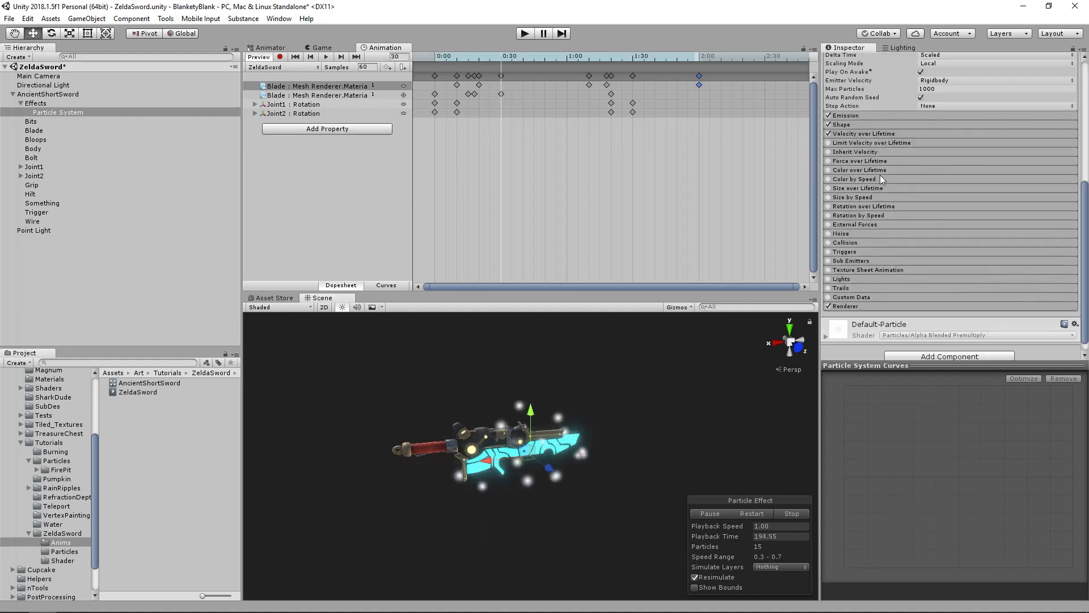
{"action": "left_click", "coordinate": [828, 170]}
{"action": "left_click", "coordinate": [989, 181]}
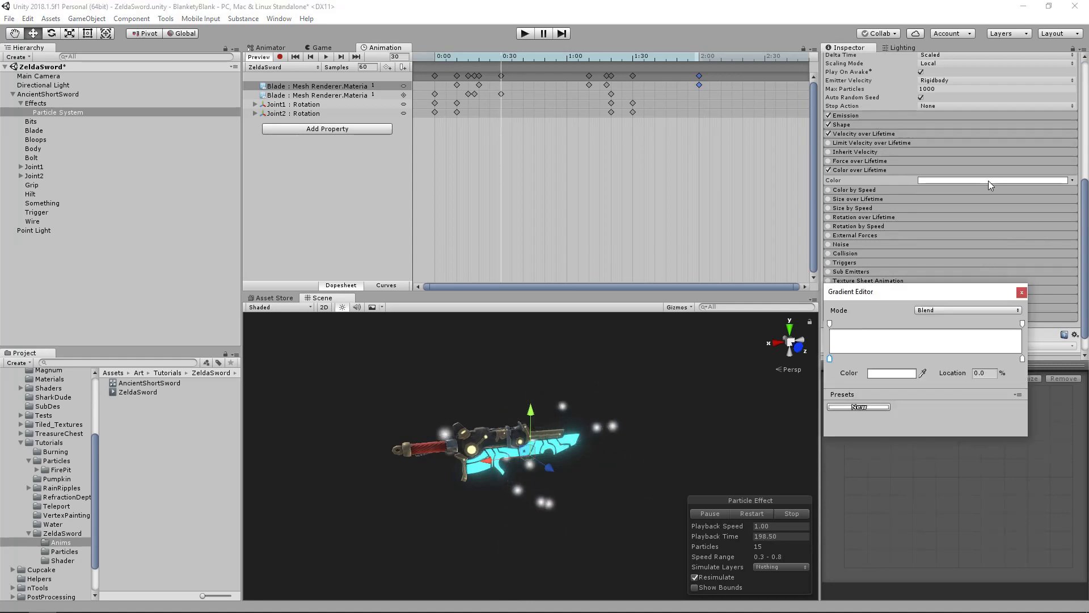
{"action": "left_click", "coordinate": [1023, 323]}
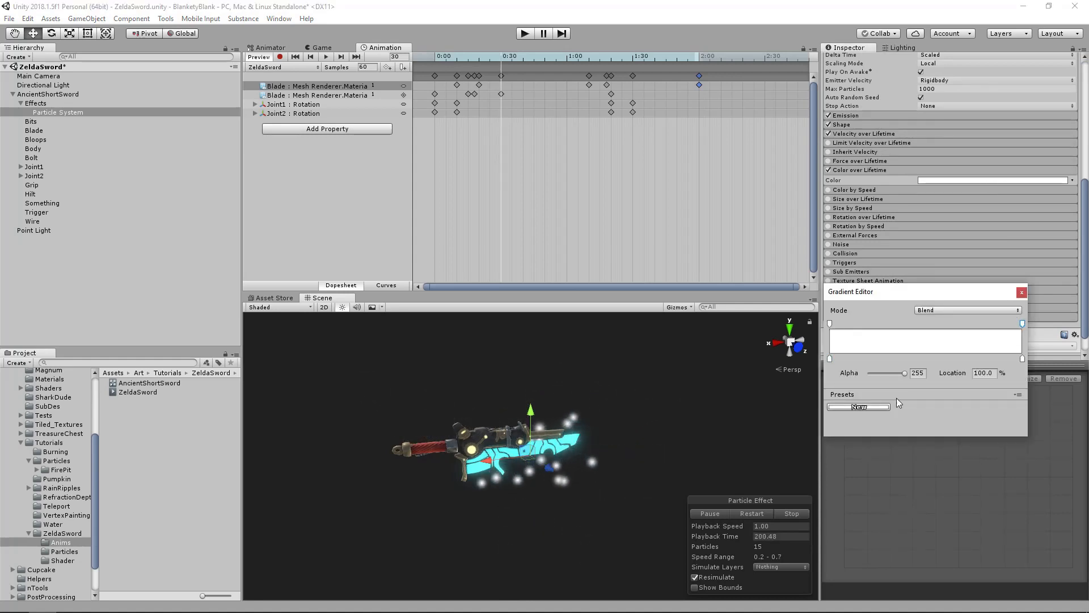
{"action": "left_click_drag", "start_coordinate": [904, 373], "coordinate": [827, 379]}
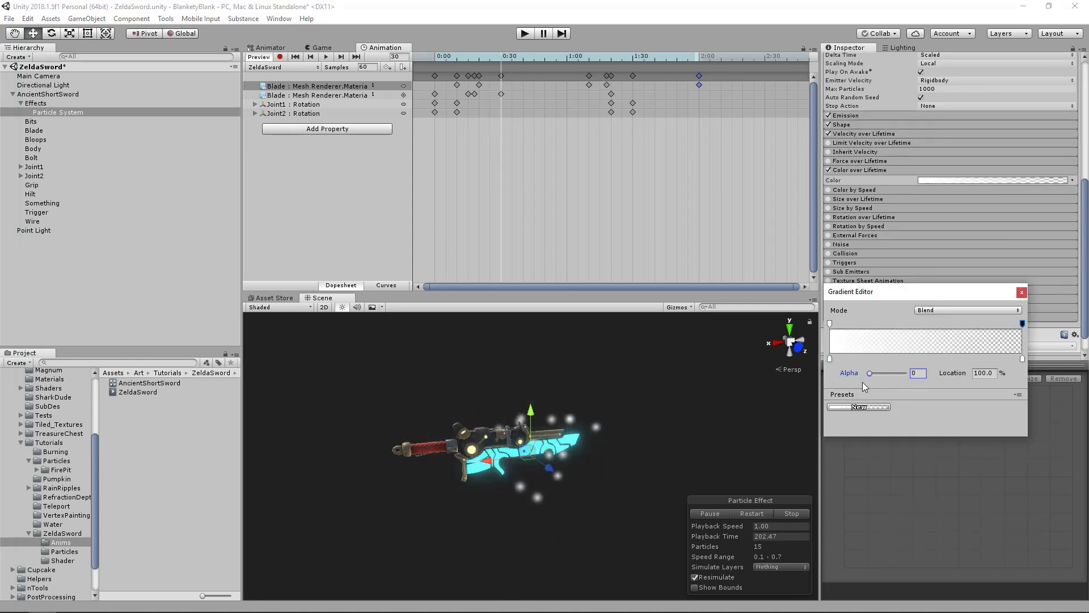
{"action": "left_click", "coordinate": [1022, 292]}
{"action": "left_click", "coordinate": [883, 168]}
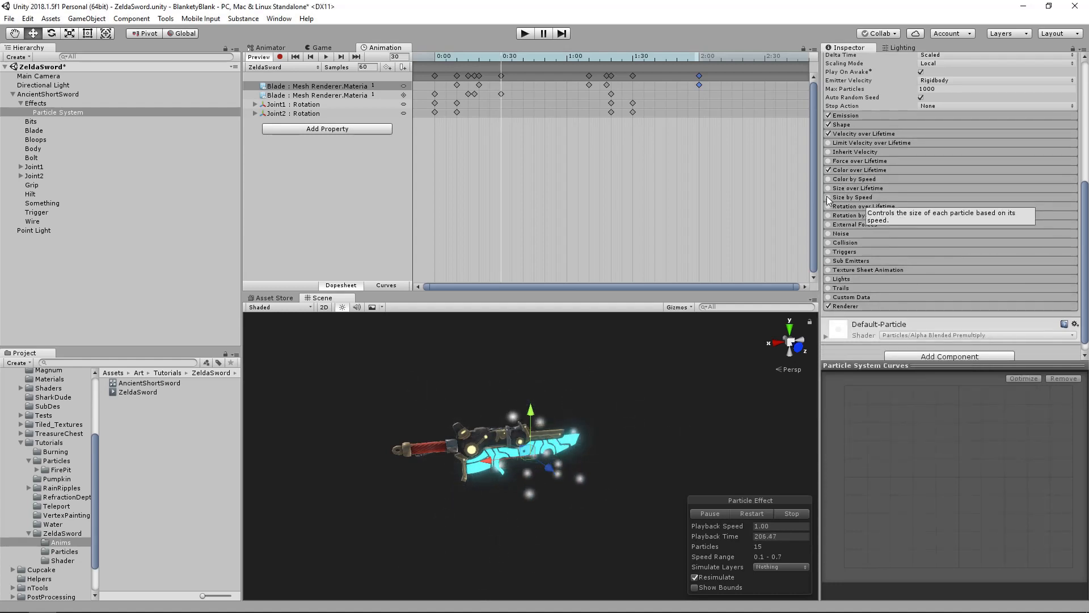
Step: Enable Size over Lifetime and apply the linear descending curve preset from 1 to 0
{"action": "left_click", "coordinate": [829, 188]}
{"action": "left_click", "coordinate": [860, 188]}
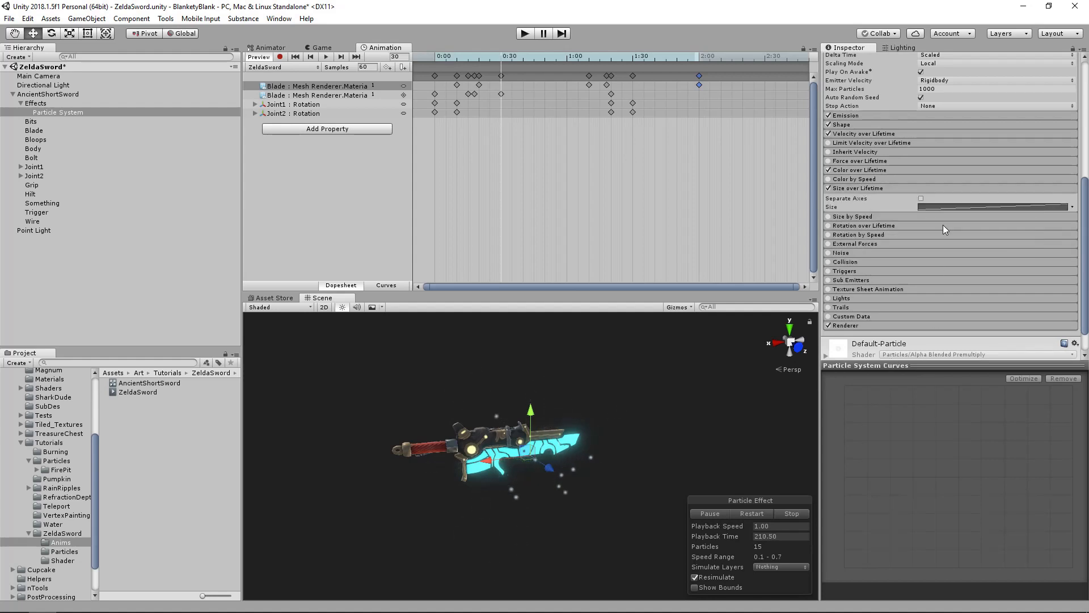
{"action": "left_click", "coordinate": [960, 208]}
{"action": "left_click", "coordinate": [910, 591]}
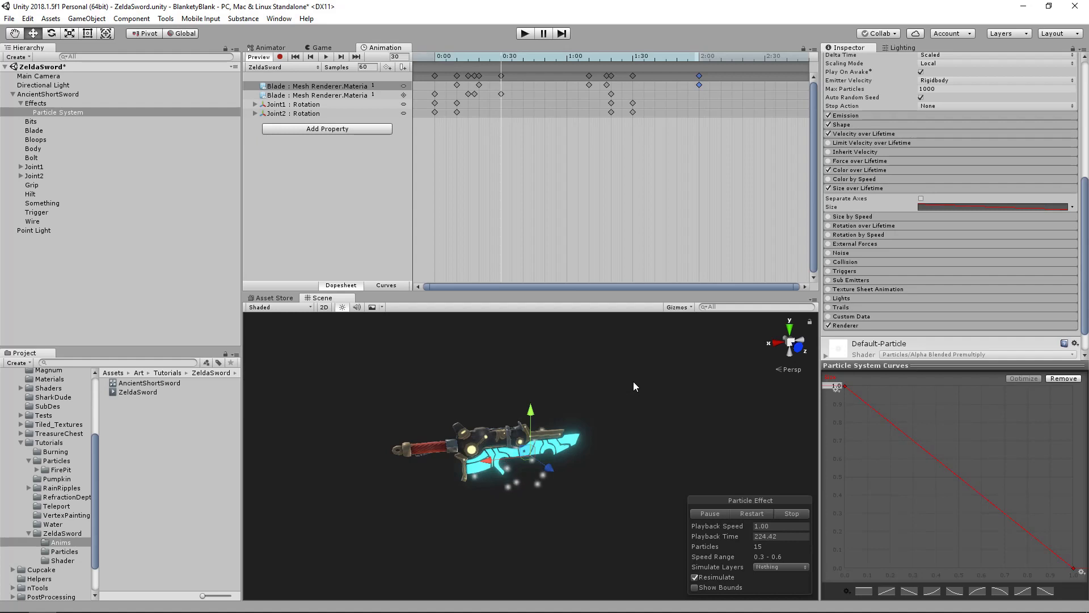
Step: Collapse the Size over Lifetime module and enable and expand the Noise module
{"action": "left_click_drag", "start_coordinate": [633, 381], "coordinate": [641, 444], "text": "alt"}
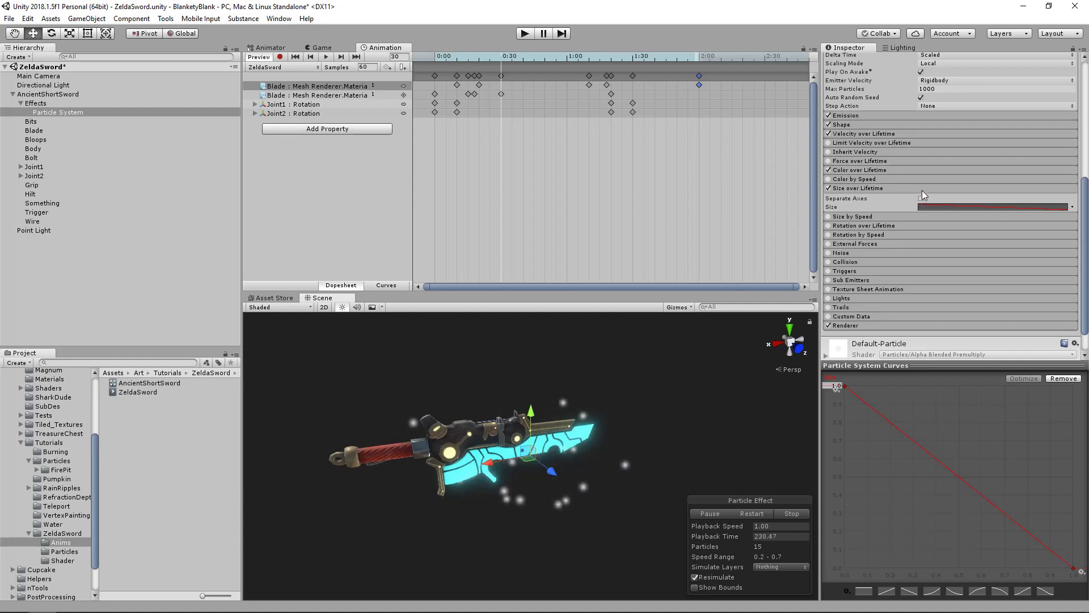
{"action": "scroll", "coordinate": [459, 401], "scroll_direction": "down", "scroll_amount": 8}
{"action": "left_click_drag", "start_coordinate": [460, 401], "coordinate": [391, 405], "text": "alt"}
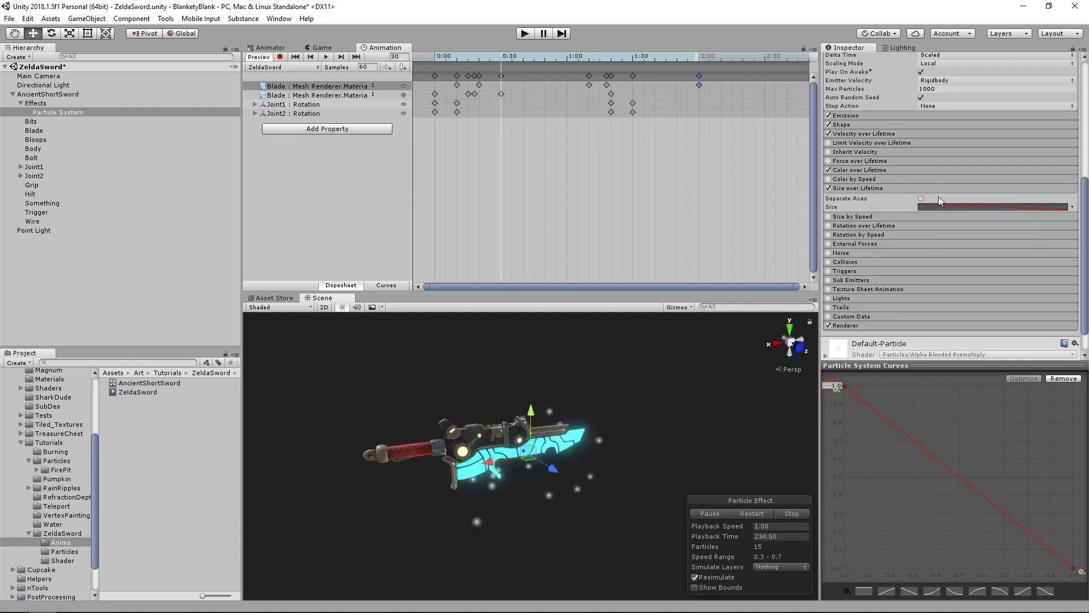
{"action": "left_click", "coordinate": [924, 188]}
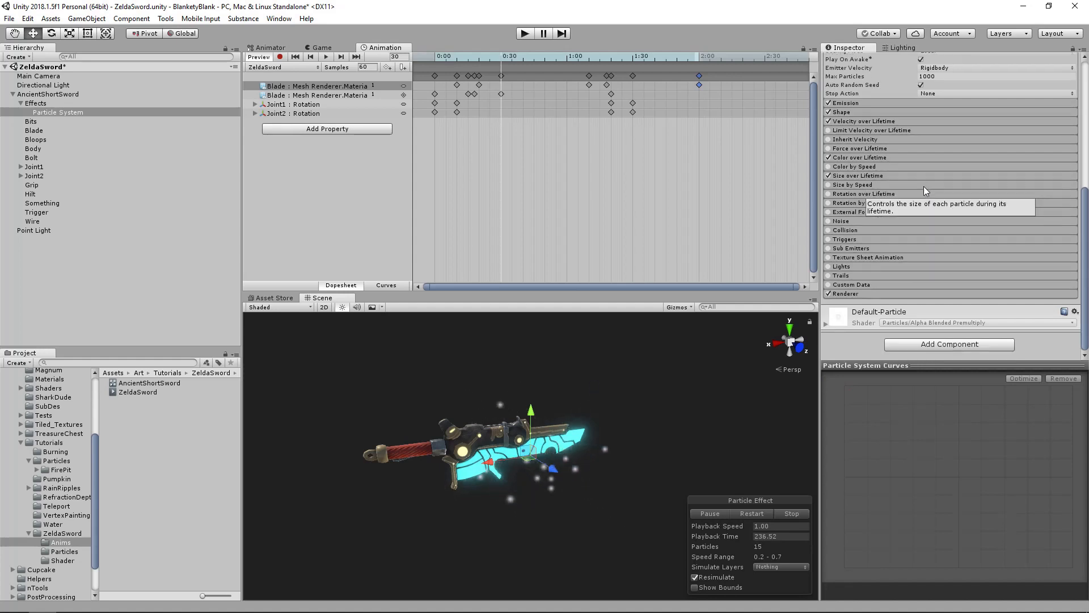
{"action": "scroll", "coordinate": [924, 187], "scroll_direction": "down", "scroll_amount": 1}
{"action": "left_click", "coordinate": [828, 221]}
{"action": "left_click", "coordinate": [849, 222]}
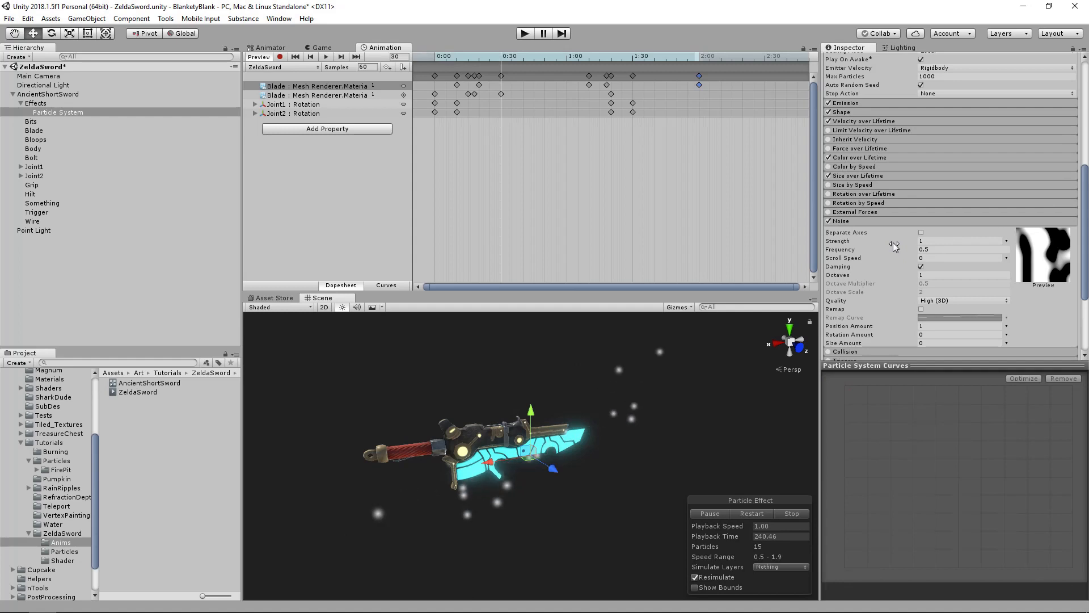
Step: Set the Noise module's Strength to 0.5
{"action": "left_click_drag", "start_coordinate": [610, 428], "coordinate": [561, 468], "text": "alt"}
{"action": "right_click_drag", "start_coordinate": [562, 468], "coordinate": [420, 471], "text": "alt"}
{"action": "right_click_drag", "start_coordinate": [507, 459], "coordinate": [590, 457], "text": "alt"}
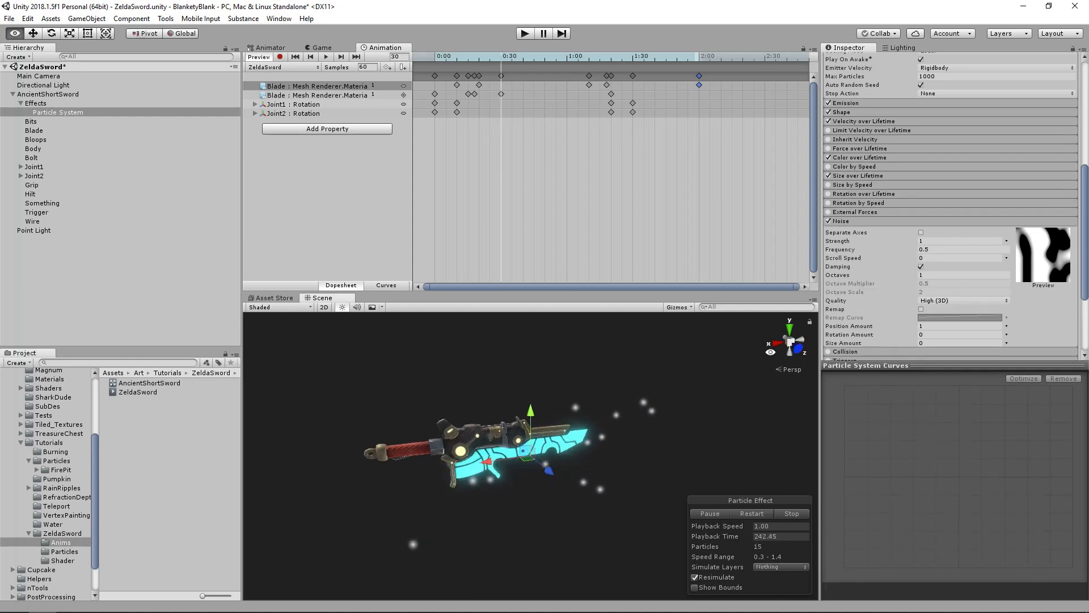
{"action": "left_click", "coordinate": [930, 241]}
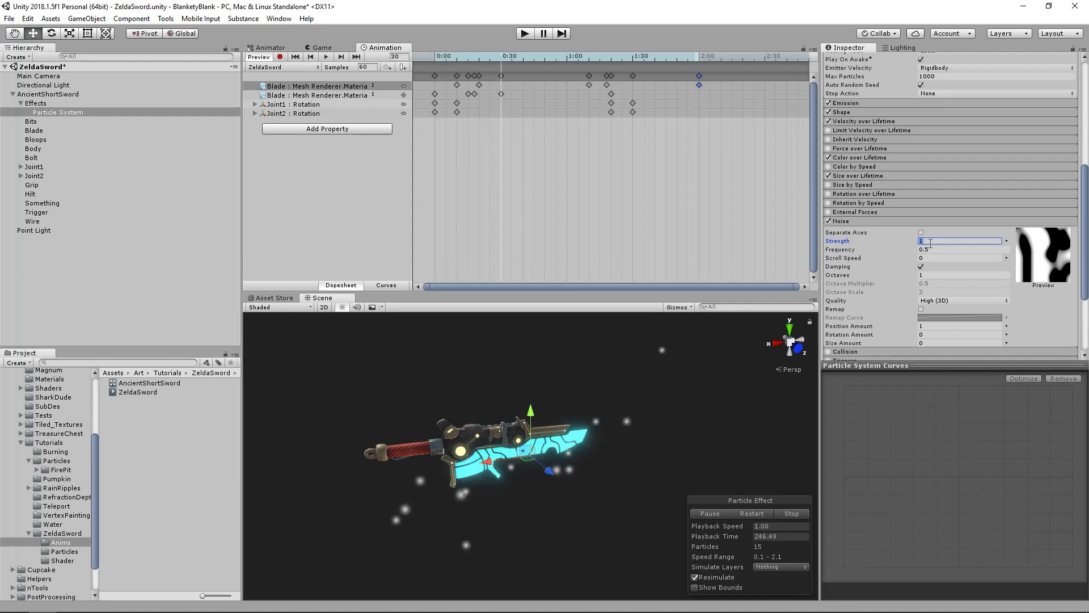
{"action": "type", "text": "0.5"}
{"action": "key", "text": "Tab"}
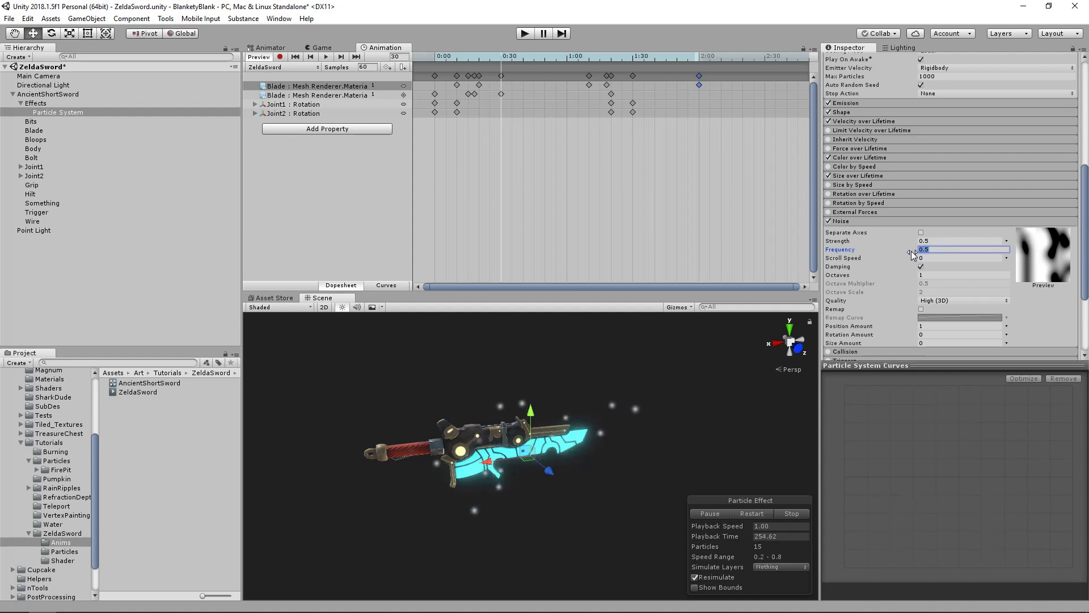
Step: Try a Noise Frequency of 0.63, restore it to 0.5, and view the particle motion from several angles
{"action": "mouse_move", "coordinate": [912, 253]}
{"action": "left_mouse_down"}
{"action": "mouse_move", "coordinate": [853, 252]}
{"action": "mouse_move", "coordinate": [900, 249]}
{"action": "left_mouse_up"}
{"action": "left_click", "coordinate": [887, 250]}
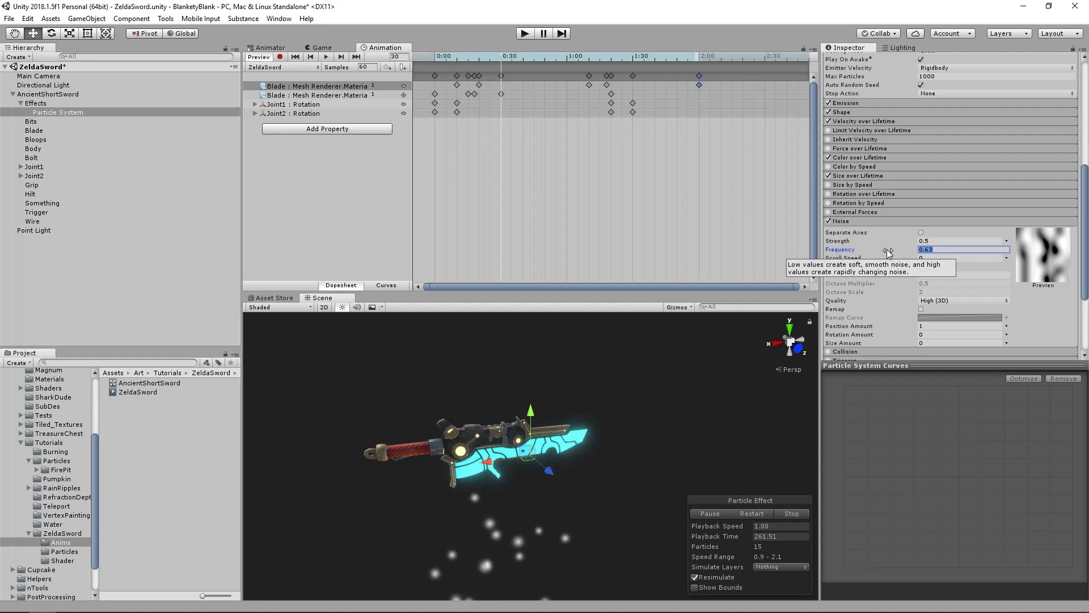
{"action": "type", "text": "0.5"}
{"action": "left_click_drag", "start_coordinate": [675, 417], "coordinate": [381, 425], "text": "alt"}
{"action": "left_click_drag", "start_coordinate": [582, 394], "coordinate": [775, 379], "text": "alt"}
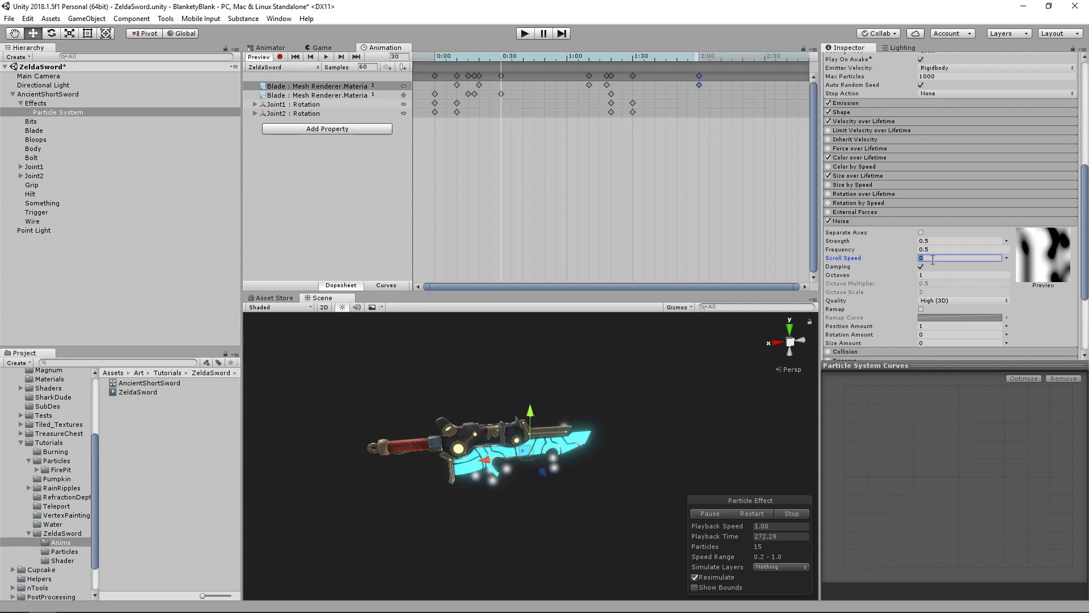
{"action": "left_click_drag", "start_coordinate": [730, 410], "coordinate": [736, 431], "text": "alt"}
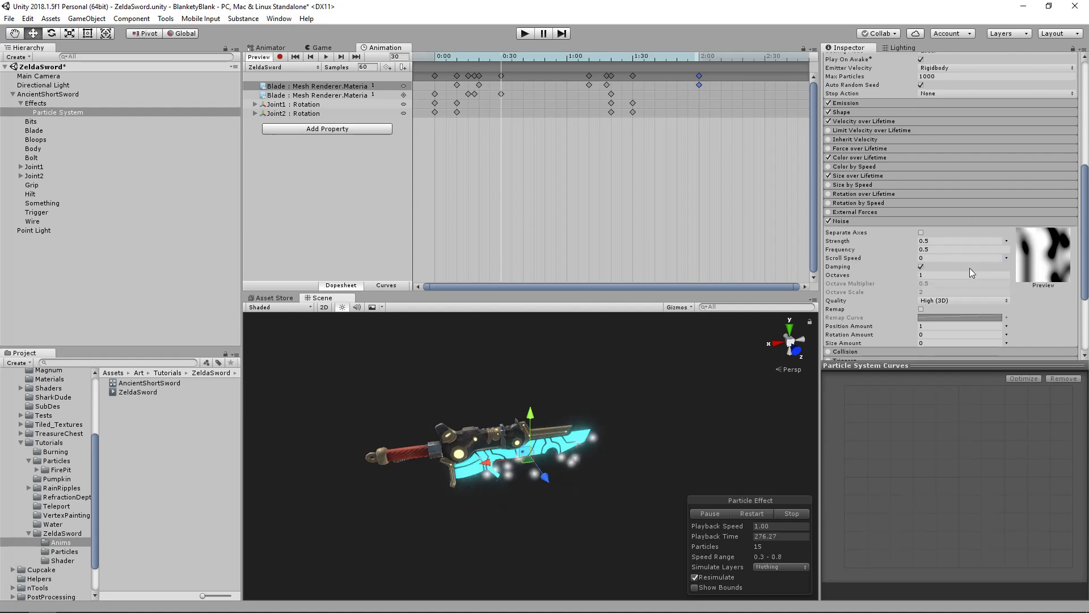
Step: Set the Noise module's Scroll Speed to 1 and Strength to 0.2
{"action": "left_click_drag", "start_coordinate": [899, 258], "coordinate": [917, 264]}
{"action": "left_click", "coordinate": [937, 250]}
{"action": "left_click", "coordinate": [943, 242]}
{"action": "type", "text": "1"}
{"action": "left_click", "coordinate": [962, 261]}
{"action": "left_click", "coordinate": [958, 242]}
{"action": "type", "text": "0.2"}
{"action": "key", "text": "Tab"}
{"action": "left_click_drag", "start_coordinate": [681, 404], "coordinate": [441, 406], "text": "alt"}
Step: Compare the particle motion with Noise off and on from the sword's side and end, leaving Noise enabled and collapsed
{"action": "left_click", "coordinate": [830, 221]}
{"action": "left_click", "coordinate": [830, 221]}
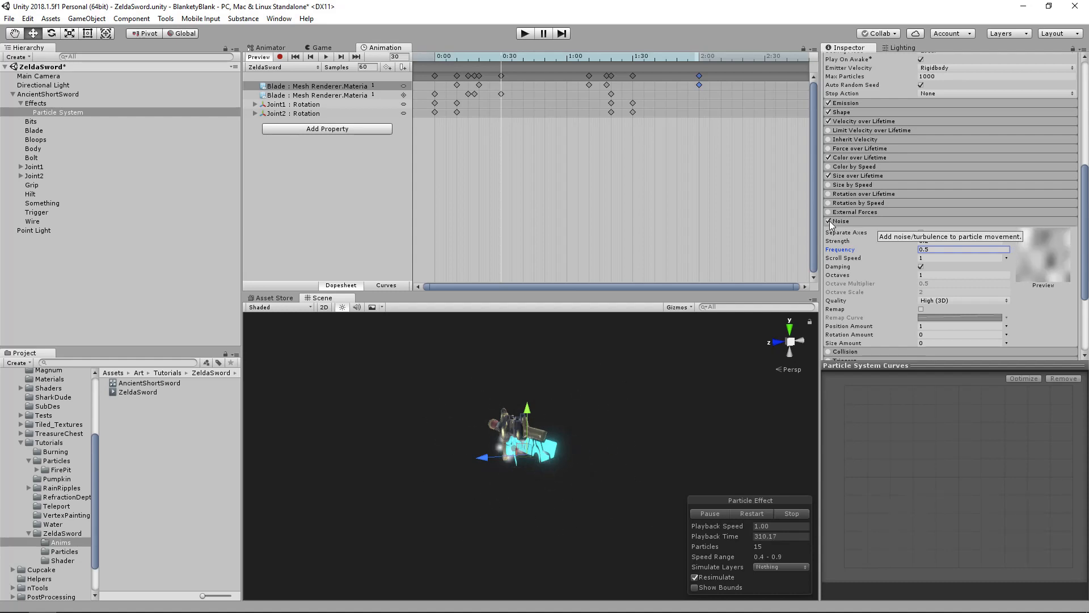
{"action": "left_click", "coordinate": [830, 221]}
{"action": "left_click", "coordinate": [830, 221]}
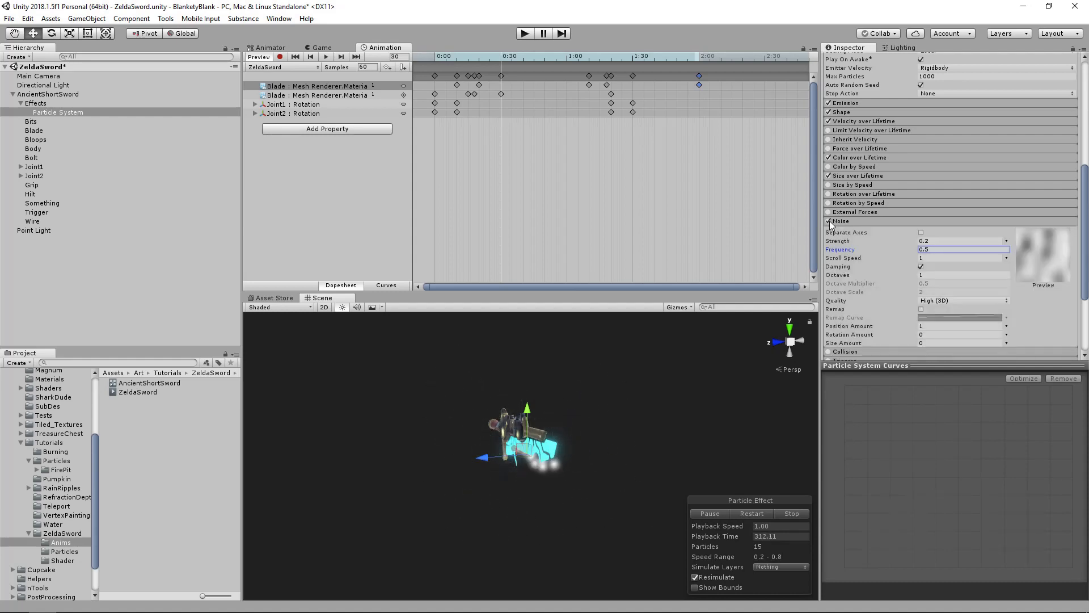
{"action": "left_click", "coordinate": [829, 221]}
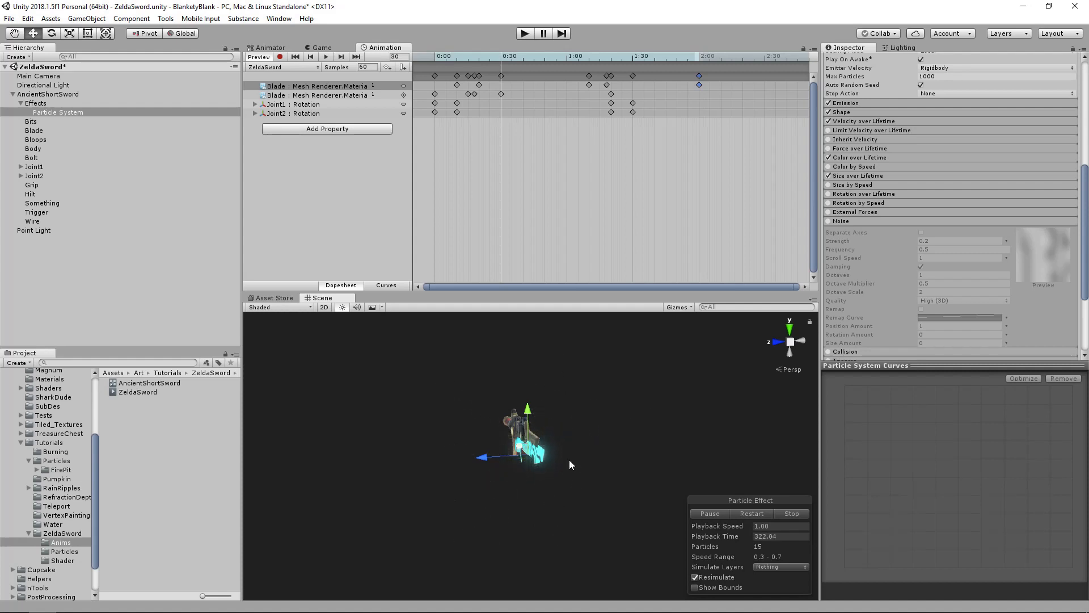
{"action": "left_click_drag", "start_coordinate": [492, 443], "coordinate": [701, 458], "text": "alt"}
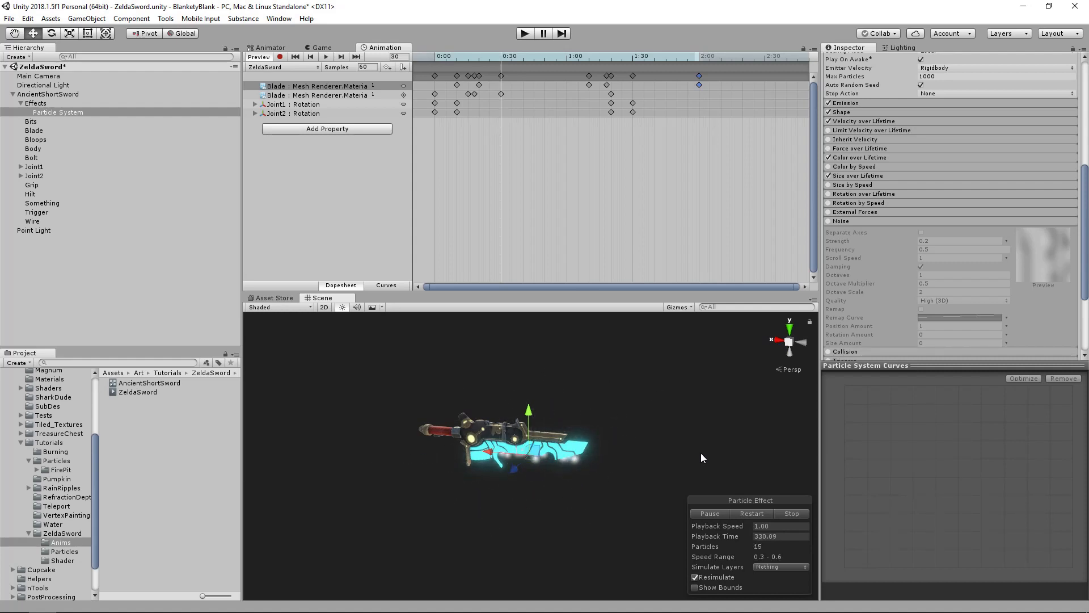
{"action": "left_click_drag", "start_coordinate": [700, 452], "coordinate": [506, 425], "text": "alt"}
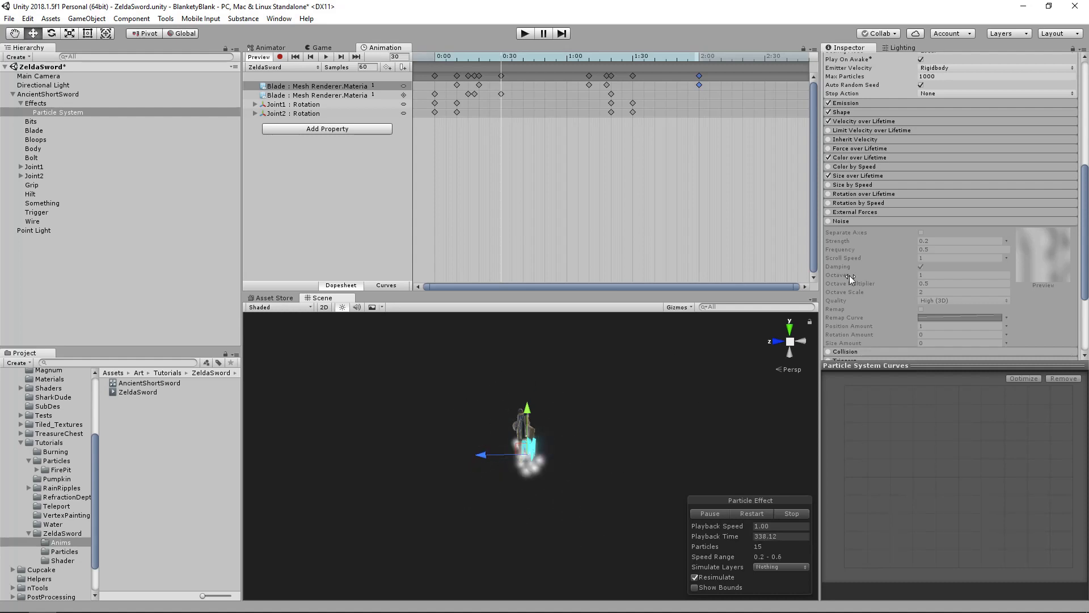
{"action": "left_click", "coordinate": [829, 221]}
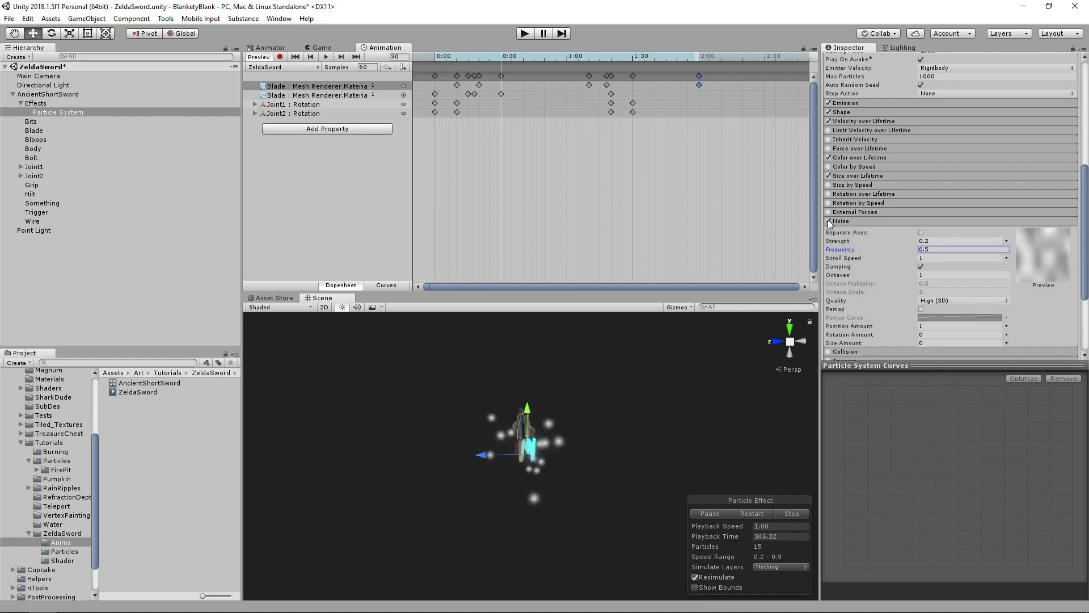
{"action": "left_click", "coordinate": [829, 221]}
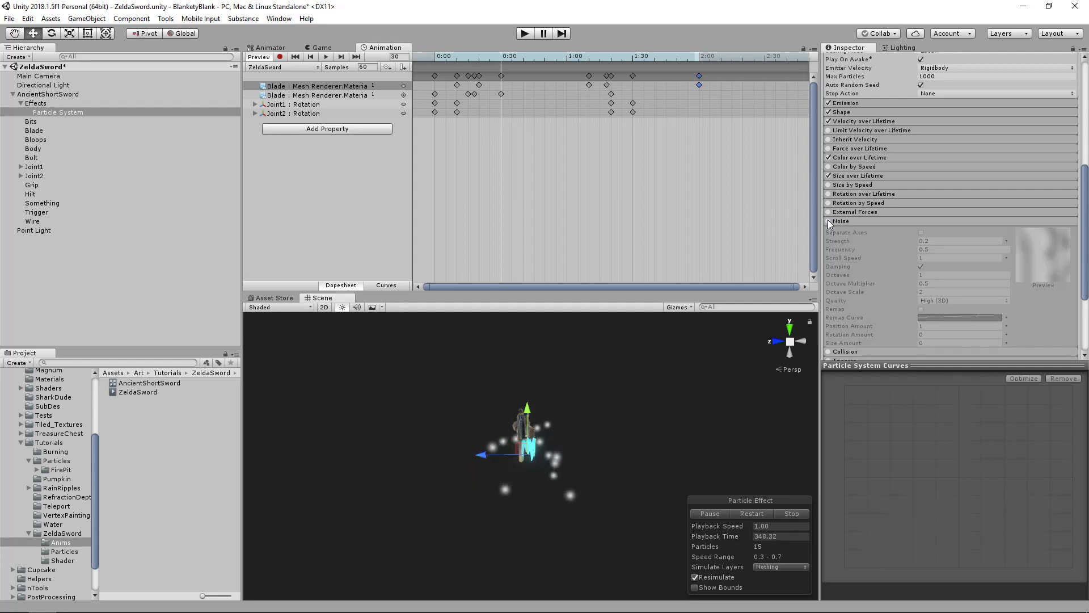
{"action": "left_click", "coordinate": [829, 222]}
{"action": "left_click", "coordinate": [829, 221]}
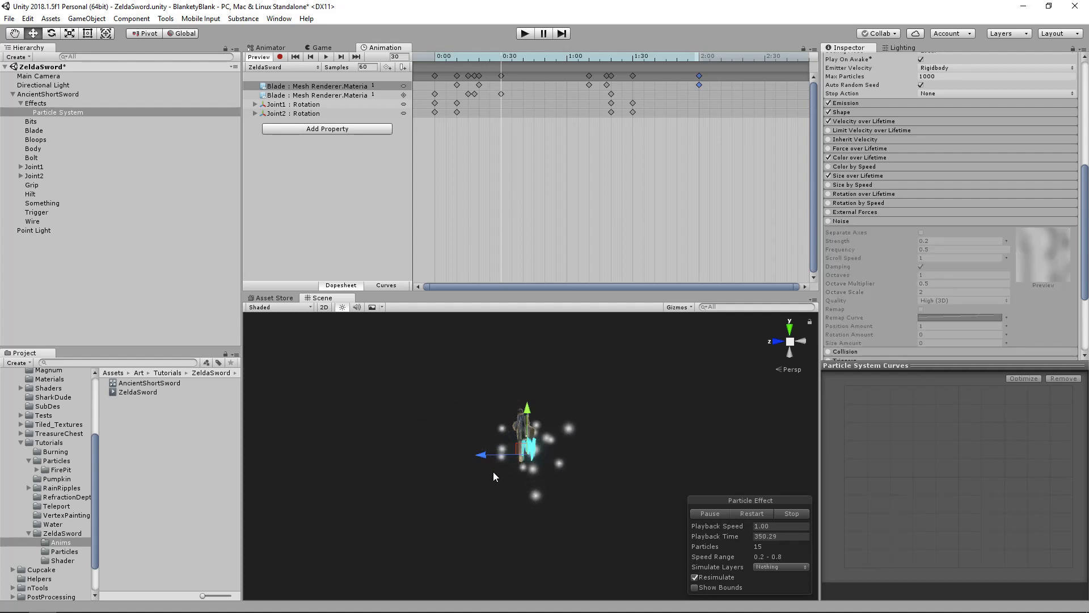
{"action": "left_click", "coordinate": [829, 221]}
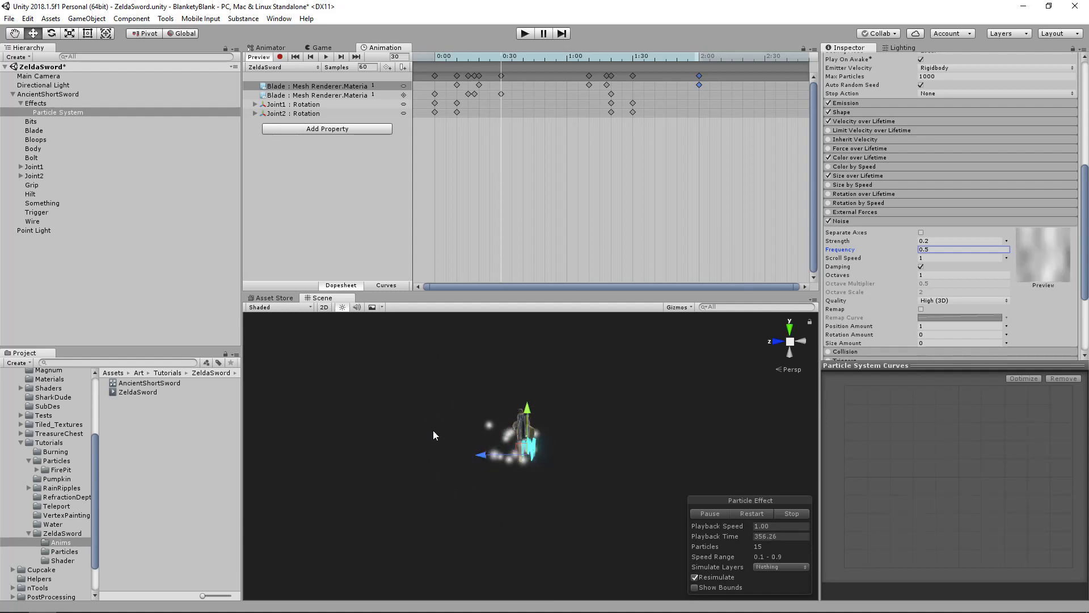
{"action": "left_click_drag", "start_coordinate": [409, 430], "coordinate": [695, 404], "text": "alt"}
{"action": "left_click", "coordinate": [911, 223]}
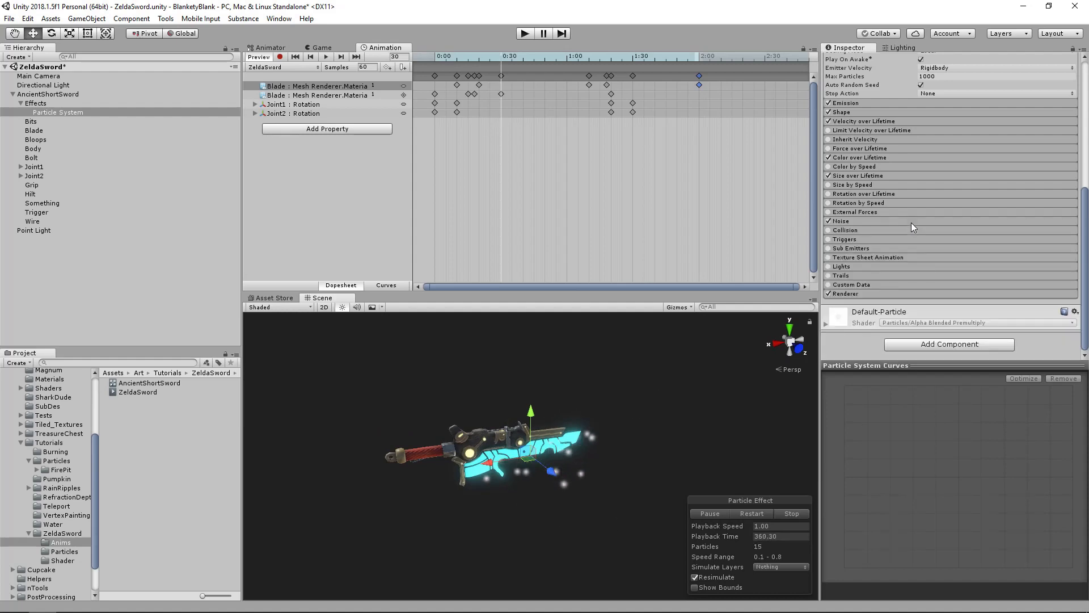
Step: Set the particle system's Start Size to 0.06
{"action": "left_click_drag", "start_coordinate": [641, 423], "coordinate": [574, 446], "text": "alt"}
{"action": "scroll", "coordinate": [622, 442], "scroll_direction": "up", "scroll_amount": 2}
{"action": "scroll", "coordinate": [902, 256], "scroll_direction": "up", "scroll_amount": 10}
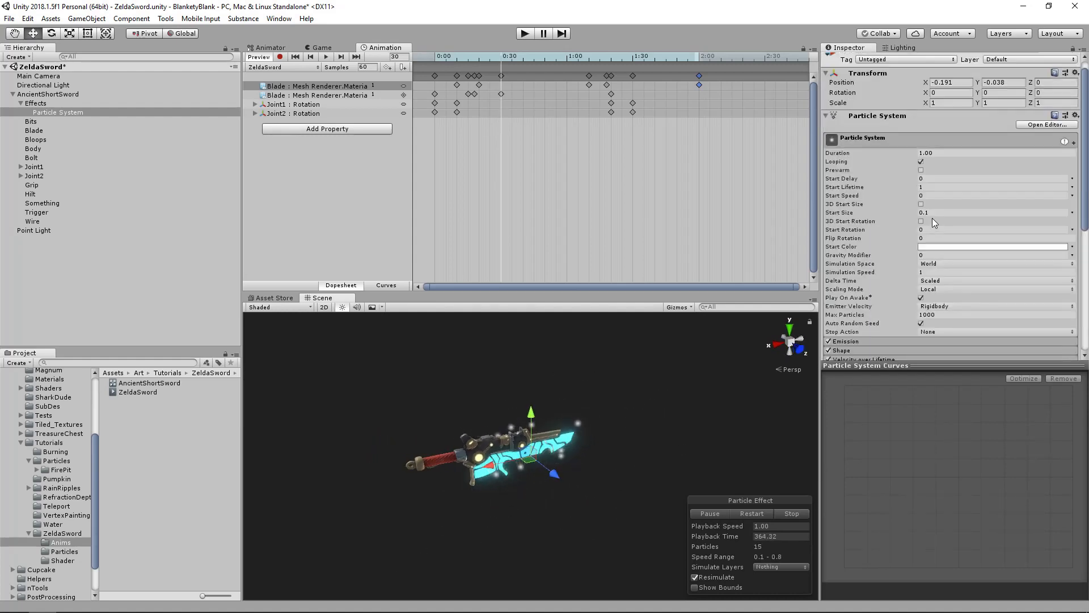
{"action": "left_click", "coordinate": [935, 225]}
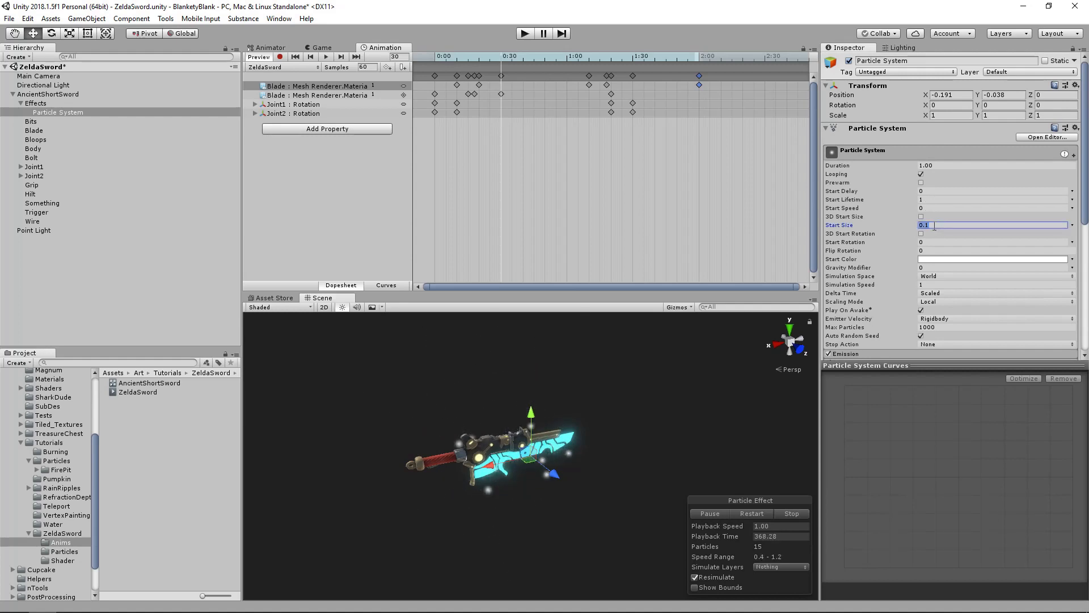
{"action": "left_click_drag", "start_coordinate": [907, 227], "coordinate": [901, 231]}
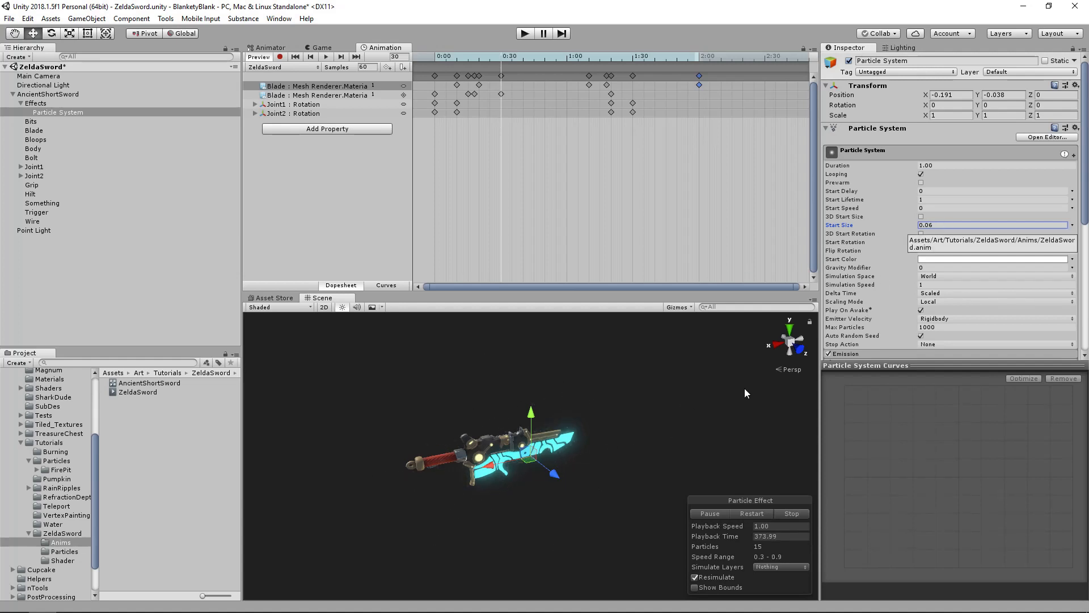
Step: Add a key at about time 0.3 and size 0.8 on the Size over Lifetime curve and steepen the curve's start
{"action": "scroll", "coordinate": [970, 264], "scroll_direction": "down", "scroll_amount": 6}
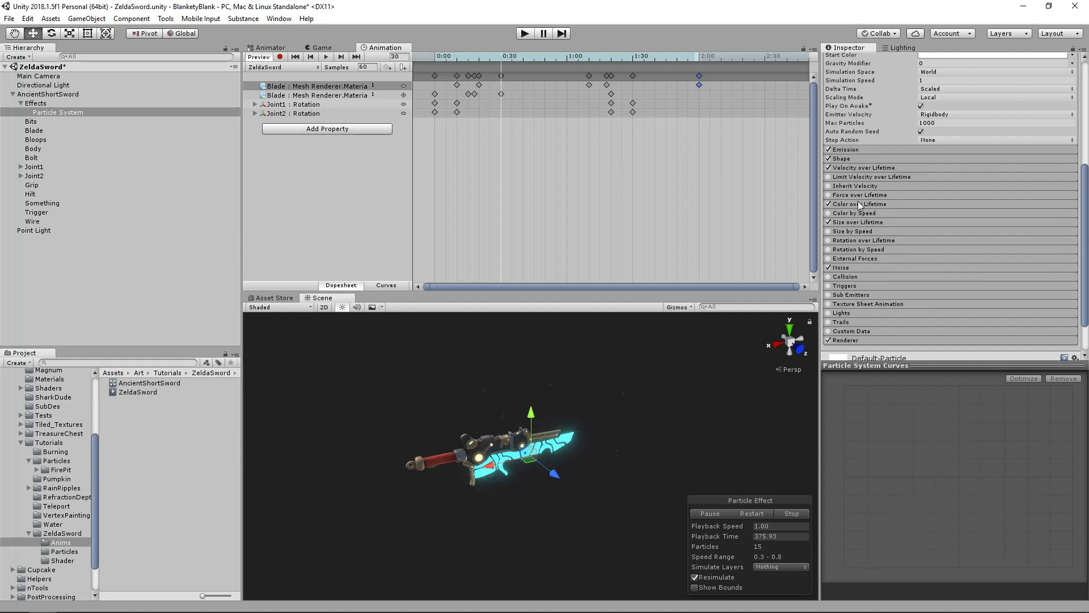
{"action": "left_click", "coordinate": [866, 223]}
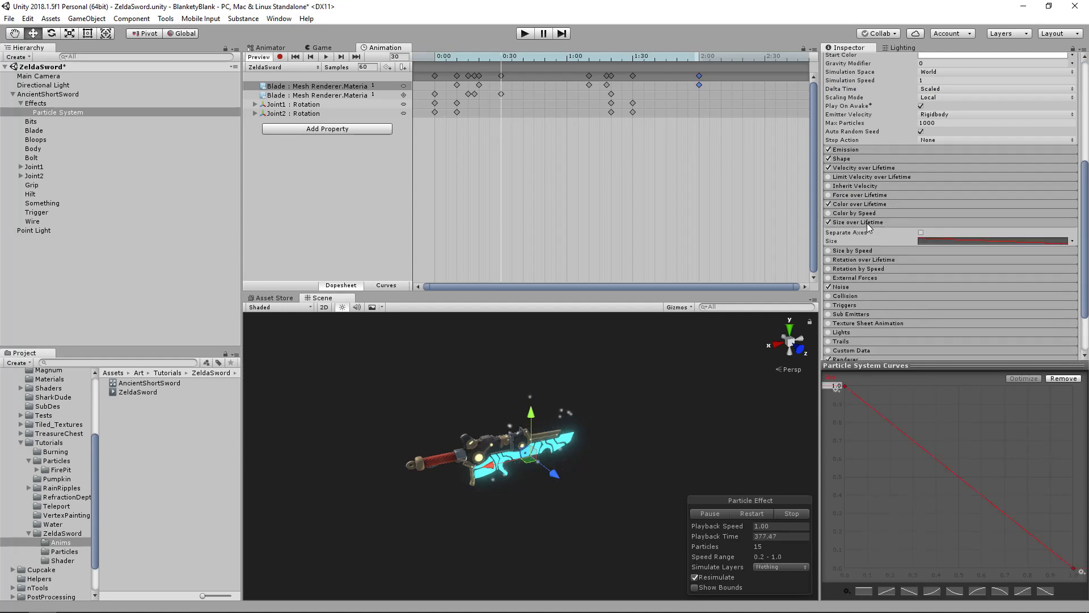
{"action": "right_click", "coordinate": [887, 421]}
{"action": "left_click", "coordinate": [939, 424]}
{"action": "left_click", "coordinate": [846, 387]}
{"action": "scroll", "coordinate": [910, 434], "scroll_direction": "up", "scroll_amount": 1}
{"action": "left_click_drag", "start_coordinate": [835, 388], "coordinate": [871, 364]}
{"action": "left_click_drag", "start_coordinate": [821, 406], "coordinate": [781, 392]}
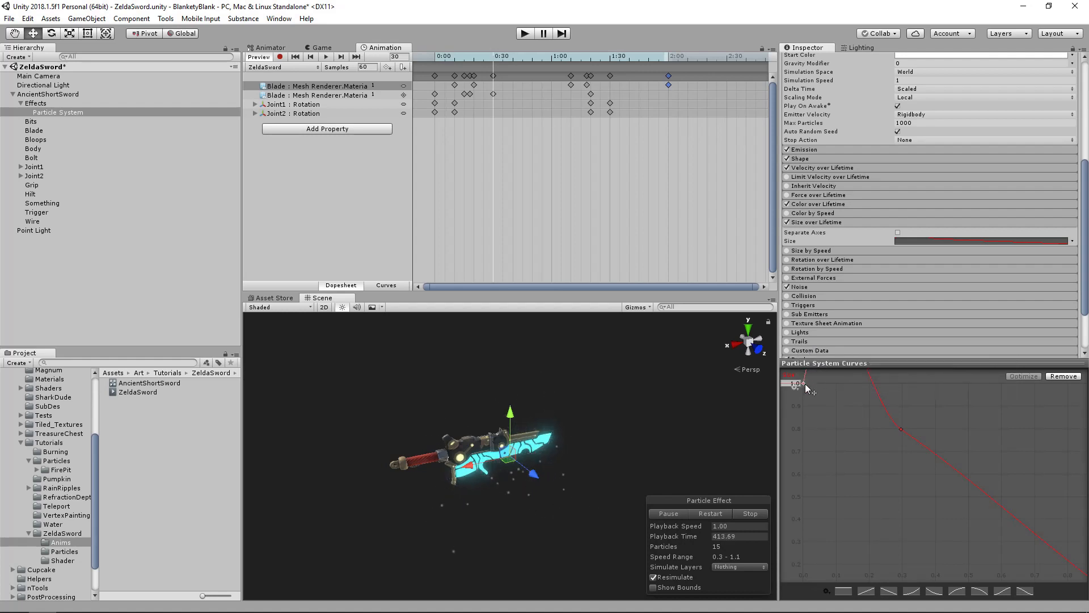
Step: Adjust the size curve's starting tangent and move the middle key to about time 0.17 and size 0.84
{"action": "left_click_drag", "start_coordinate": [805, 394], "coordinate": [805, 442]}
{"action": "left_click_drag", "start_coordinate": [804, 440], "coordinate": [808, 362]}
{"action": "left_click", "coordinate": [900, 430]}
{"action": "left_click_drag", "start_coordinate": [901, 428], "coordinate": [841, 415]}
{"action": "scroll", "coordinate": [608, 485], "scroll_direction": "up", "scroll_amount": 5}
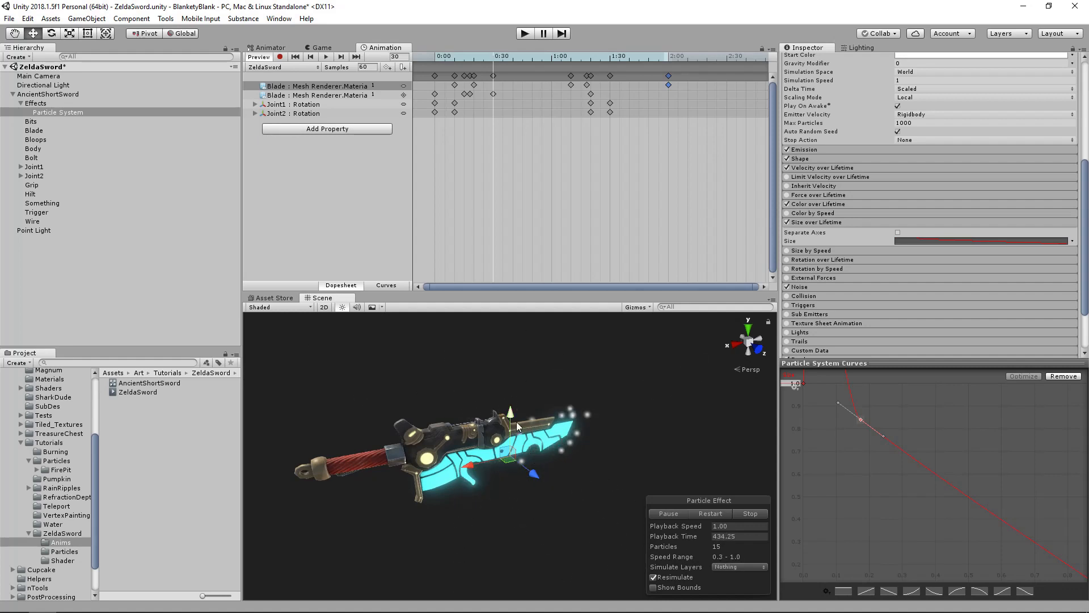
{"action": "left_click_drag", "start_coordinate": [517, 421], "coordinate": [539, 431], "text": "alt"}
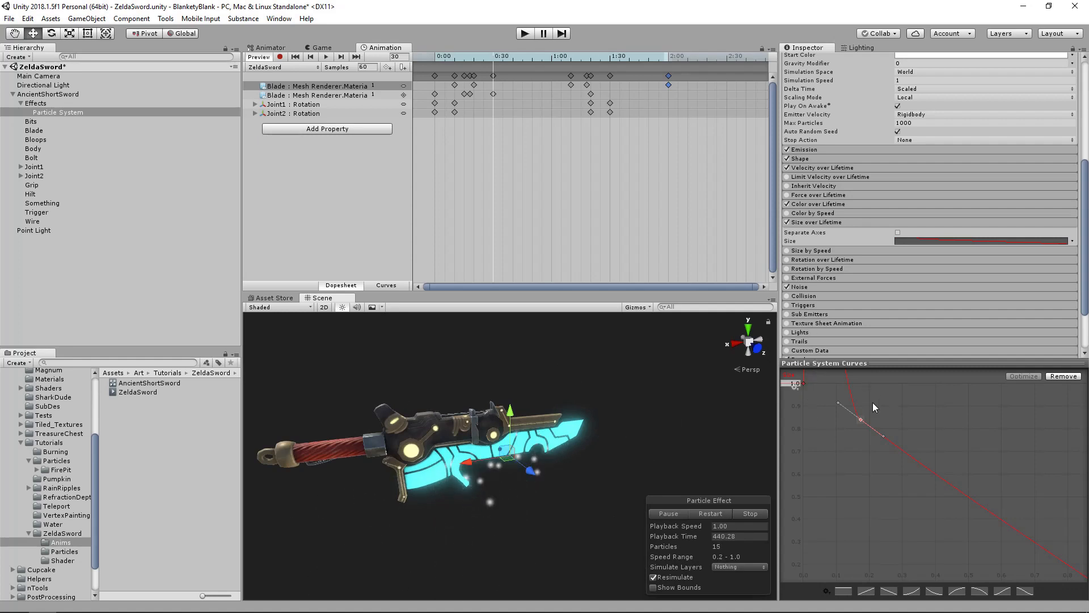
Step: Set the size curve's middle key to Broken tangents and steepen its incoming side
{"action": "left_click", "coordinate": [803, 383]}
{"action": "left_click", "coordinate": [860, 419]}
{"action": "left_click_drag", "start_coordinate": [840, 404], "coordinate": [842, 400]}
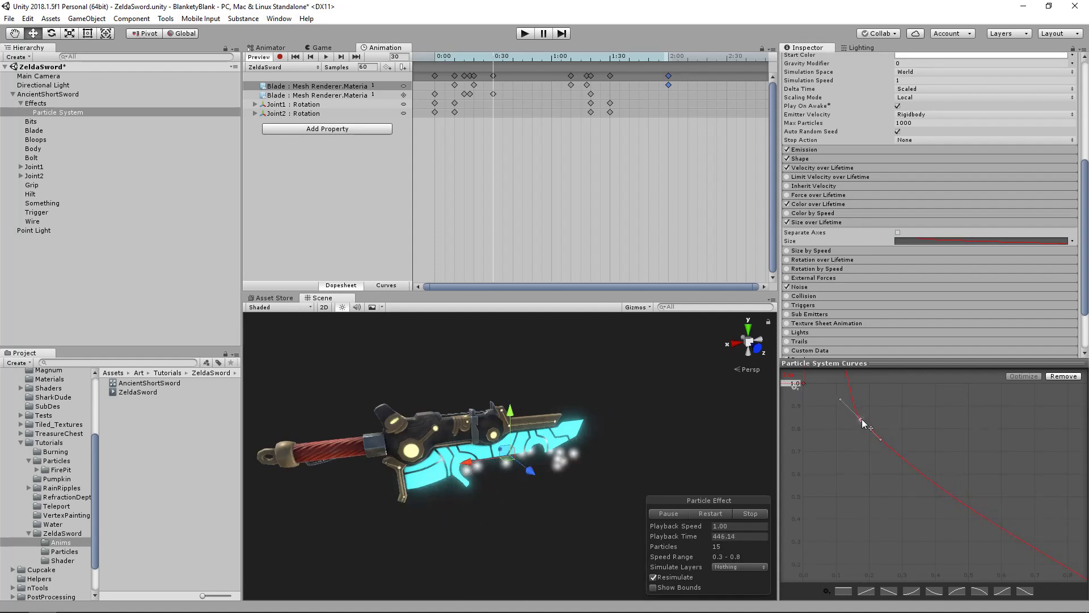
{"action": "right_click", "coordinate": [862, 419]}
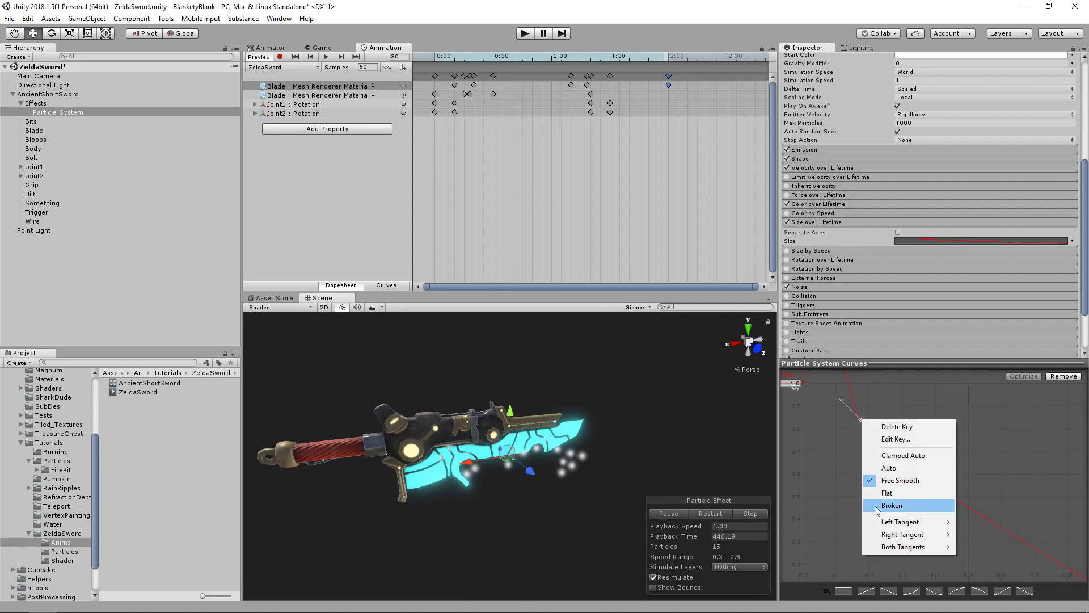
{"action": "left_click", "coordinate": [902, 506]}
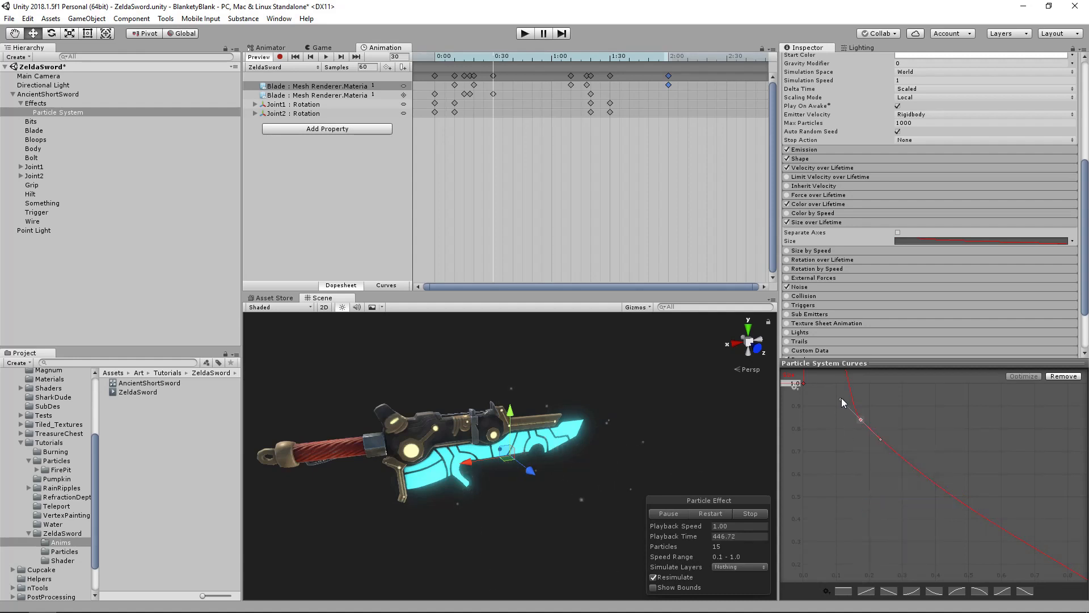
{"action": "mouse_move", "coordinate": [842, 397]}
{"action": "left_mouse_down"}
{"action": "mouse_move", "coordinate": [856, 391]}
{"action": "mouse_move", "coordinate": [856, 412]}
{"action": "mouse_move", "coordinate": [841, 400]}
{"action": "mouse_move", "coordinate": [852, 398]}
{"action": "left_mouse_up"}
Step: Move the size curve's middle key to about time 0.18 and size 0.93, and collapse Size over Lifetime
{"action": "scroll", "coordinate": [500, 450], "scroll_direction": "down", "scroll_amount": 5}
{"action": "mouse_move", "coordinate": [491, 450]}
{"action": "left_mouse_down", "text": "alt"}
{"action": "mouse_move", "coordinate": [673, 479]}
{"action": "mouse_move", "coordinate": [485, 453]}
{"action": "left_mouse_up", "text": "alt"}
{"action": "scroll", "coordinate": [669, 458], "scroll_direction": "up", "scroll_amount": 3}
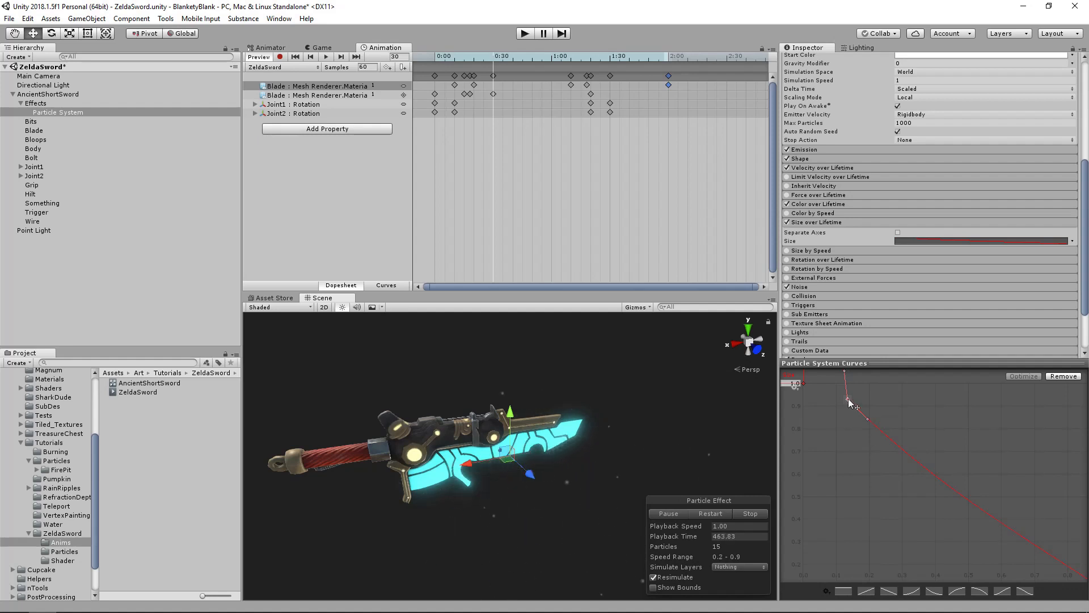
{"action": "mouse_move", "coordinate": [849, 398]}
{"action": "left_mouse_down"}
{"action": "mouse_move", "coordinate": [876, 398]}
{"action": "mouse_move", "coordinate": [862, 399]}
{"action": "left_mouse_up"}
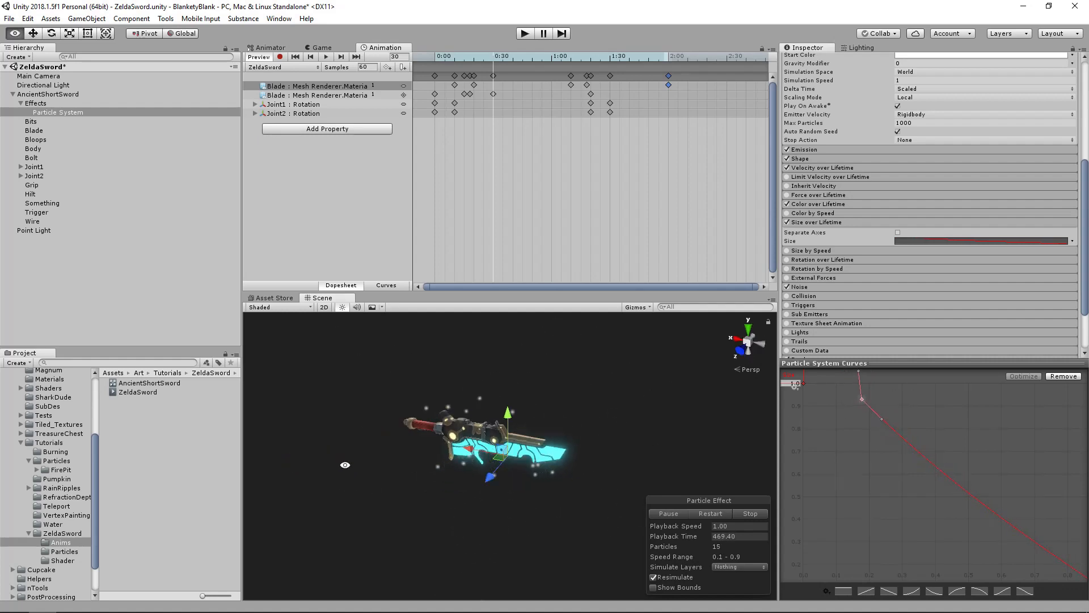
{"action": "left_click", "coordinate": [848, 223]}
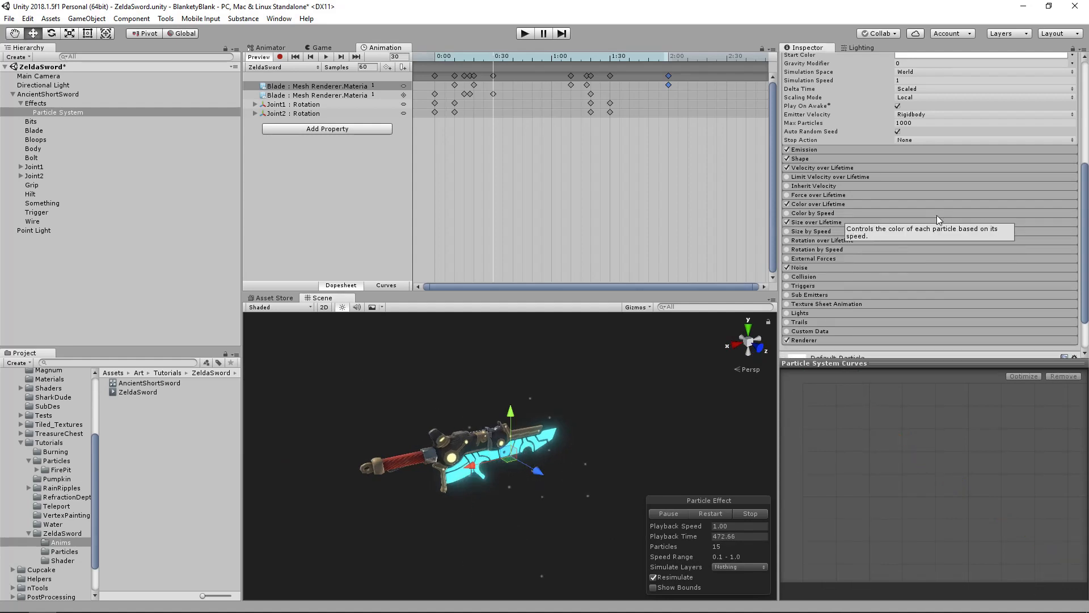
{"action": "scroll", "coordinate": [953, 210], "scroll_direction": "up", "scroll_amount": 5}
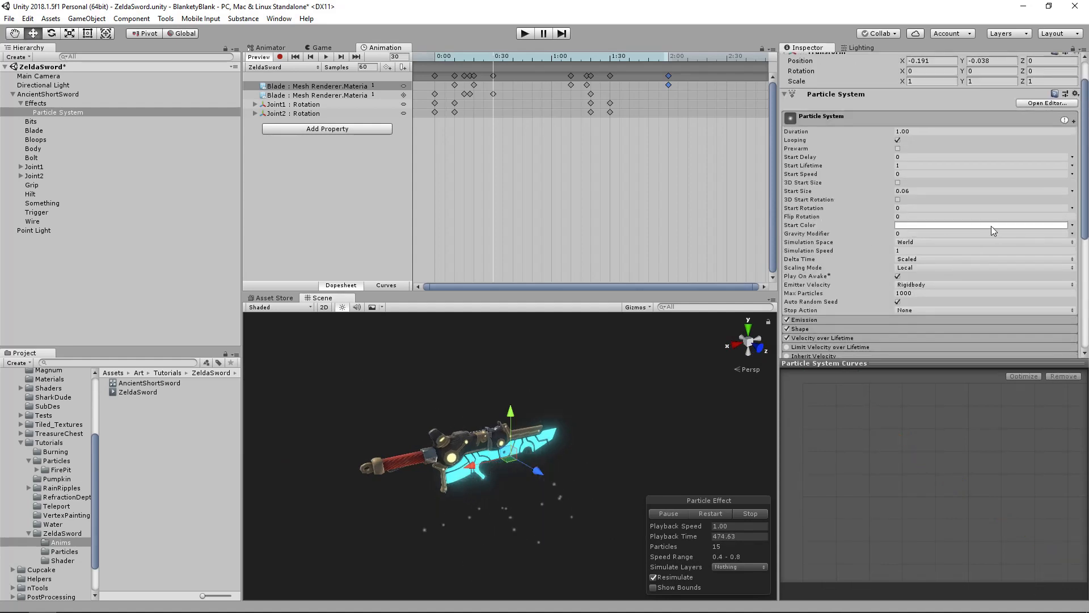
Step: Set the particle system's Start Color to the blade's cyan (67FFFF) by sampling it with the eyedropper
{"action": "left_click", "coordinate": [992, 226]}
{"action": "left_click", "coordinate": [691, 202]}
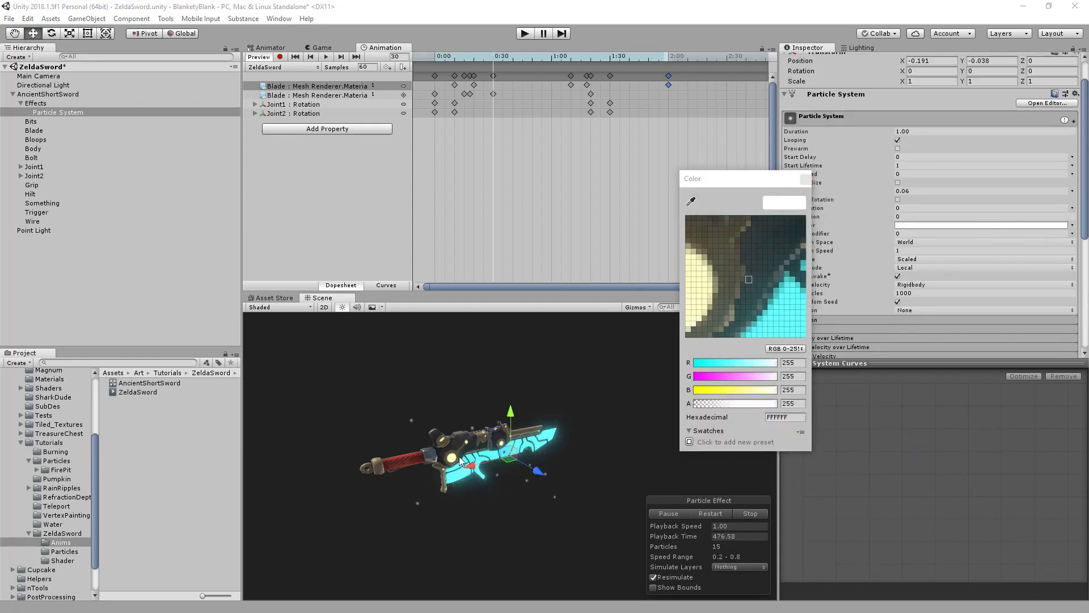
{"action": "left_click", "coordinate": [512, 459]}
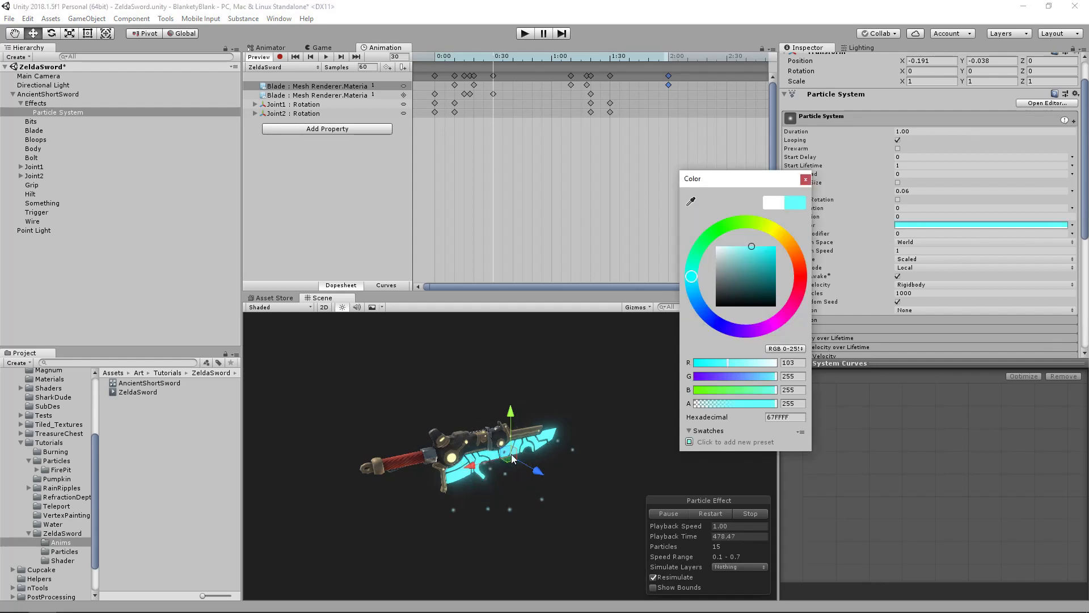
{"action": "left_click", "coordinate": [806, 180]}
{"action": "left_click_drag", "start_coordinate": [613, 480], "coordinate": [576, 471], "text": "alt"}
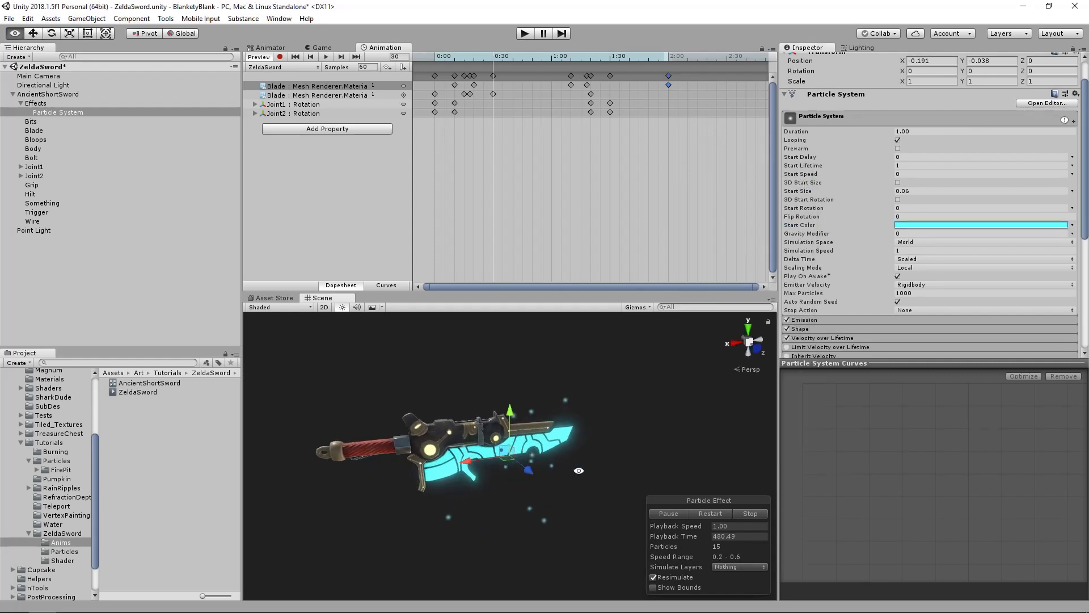
{"action": "right_click_drag", "start_coordinate": [484, 474], "coordinate": [455, 379], "text": "alt"}
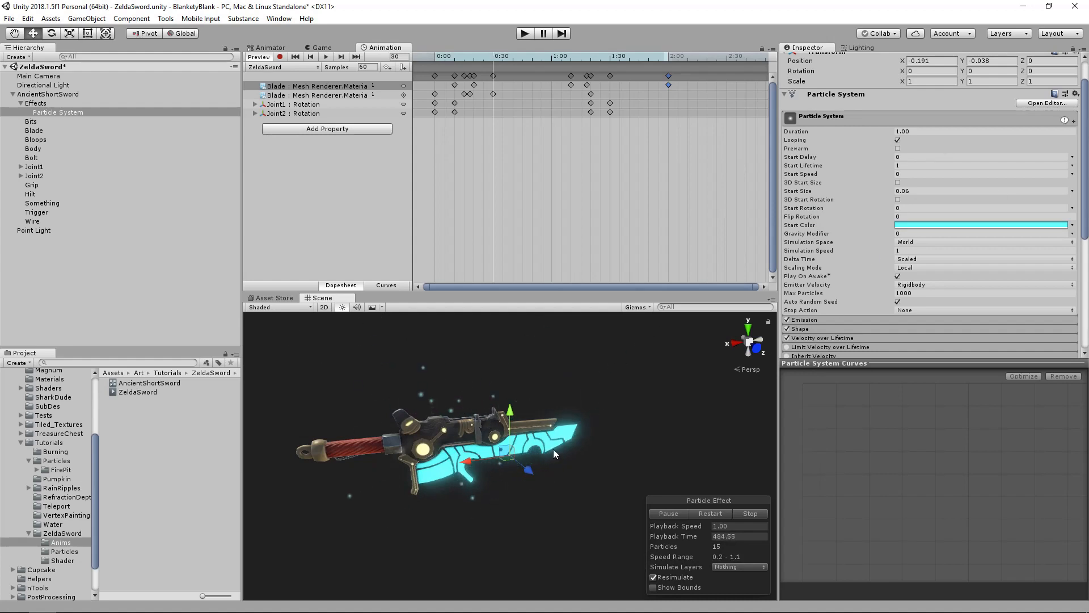
{"action": "left_click_drag", "start_coordinate": [549, 451], "coordinate": [594, 476], "text": "alt"}
{"action": "right_click_drag", "start_coordinate": [541, 477], "coordinate": [573, 470], "text": "alt"}
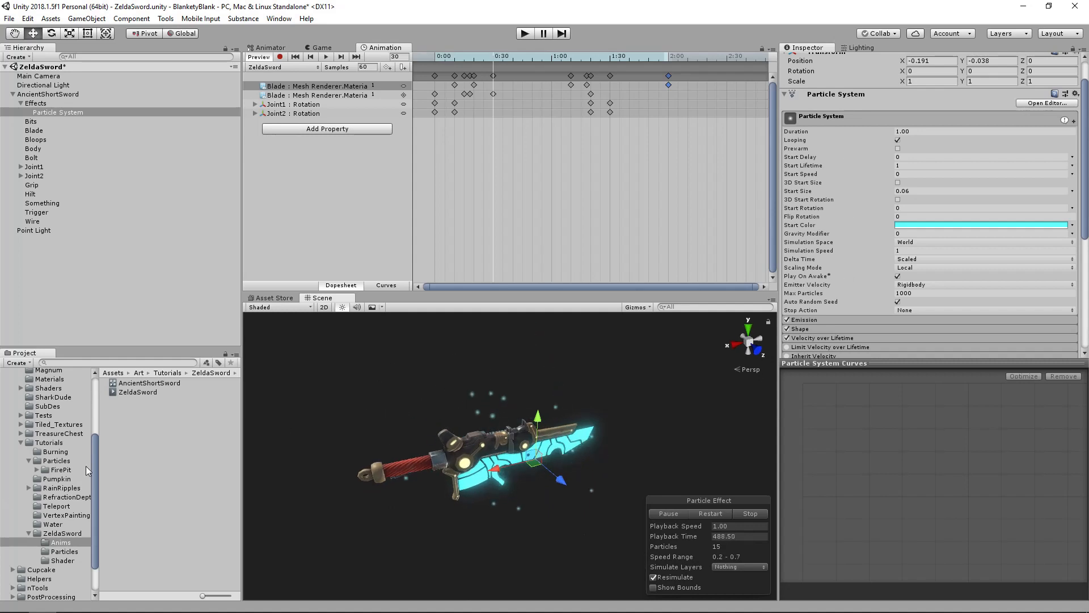
Step: Create a new material beside the Star_Orb texture in the ZeldaSword Particles folder
{"action": "scroll", "coordinate": [914, 220], "scroll_direction": "down", "scroll_amount": 10}
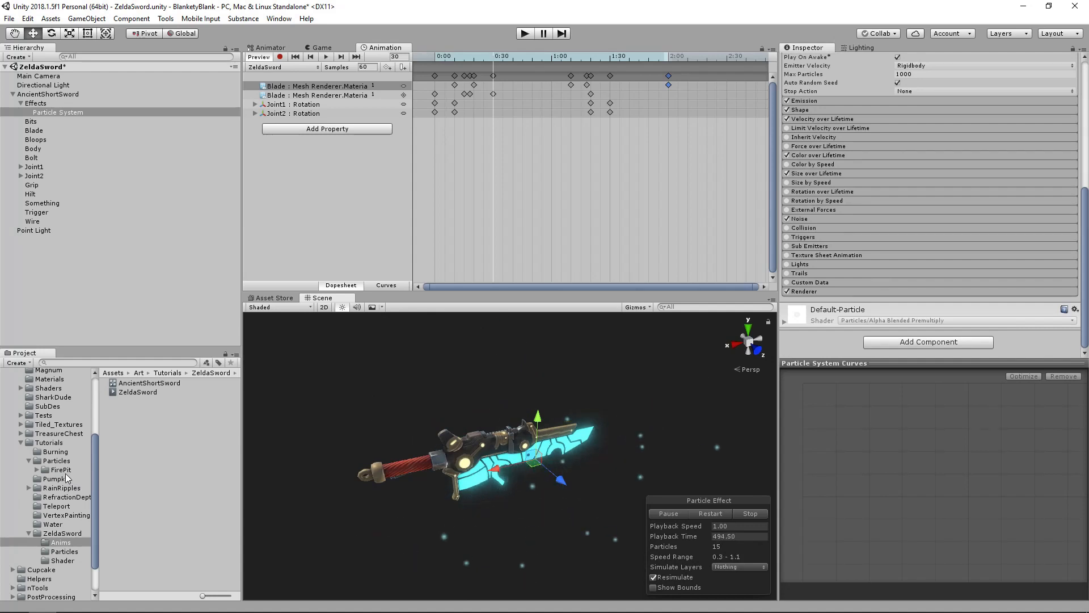
{"action": "left_click", "coordinate": [64, 552]}
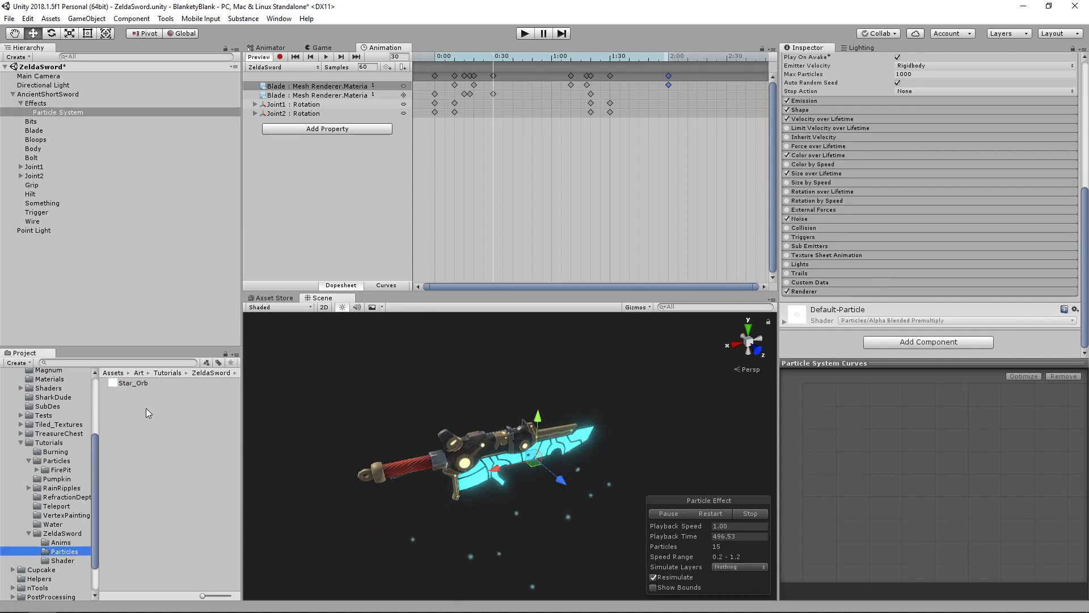
{"action": "left_click", "coordinate": [132, 382]}
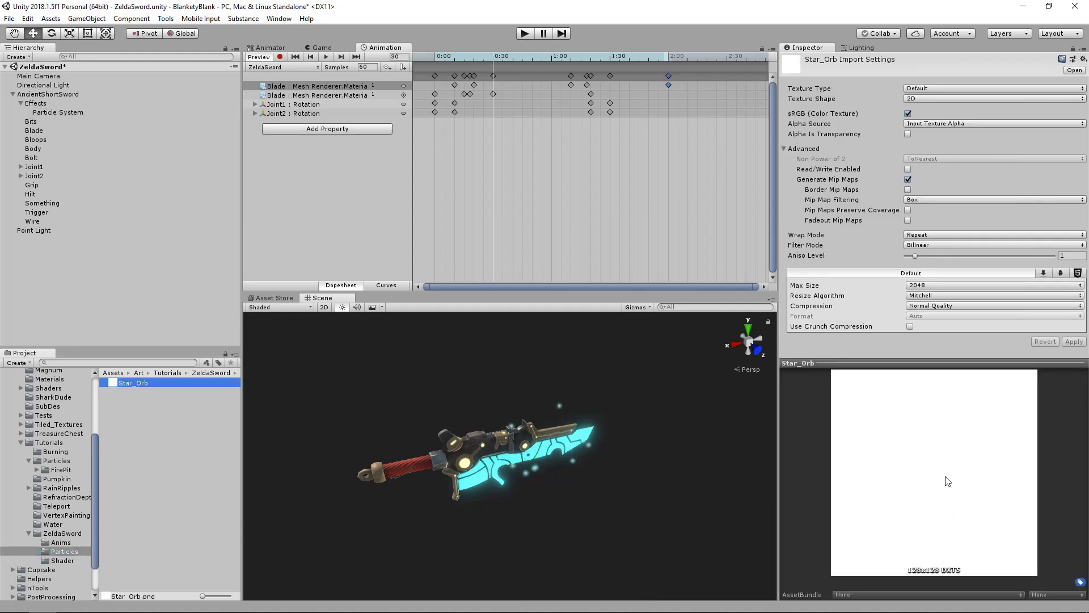
{"action": "right_click", "coordinate": [145, 385]}
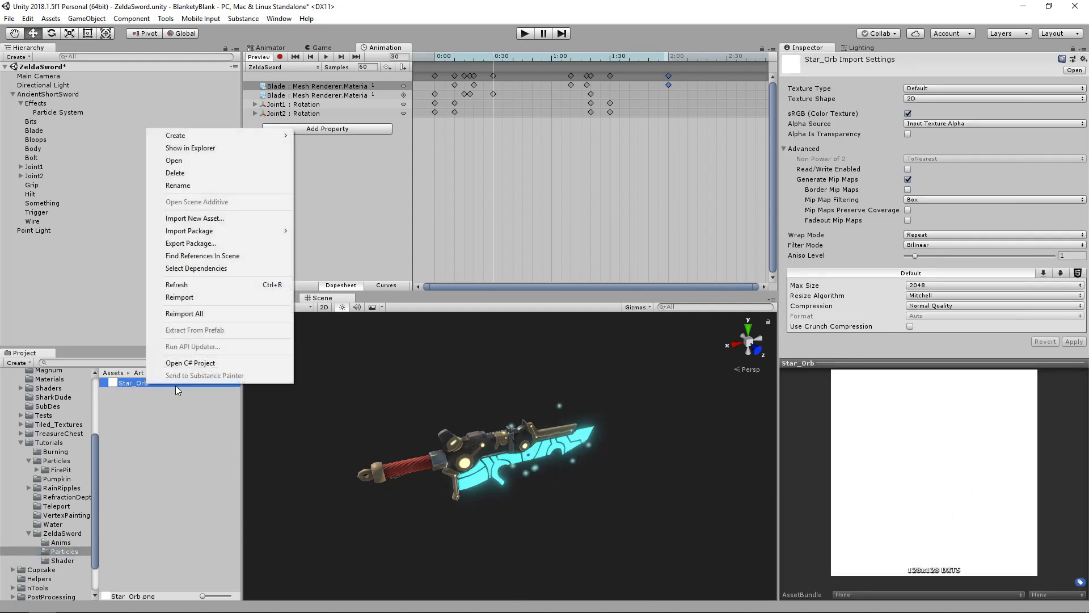
{"action": "mouse_move", "coordinate": [268, 135]}
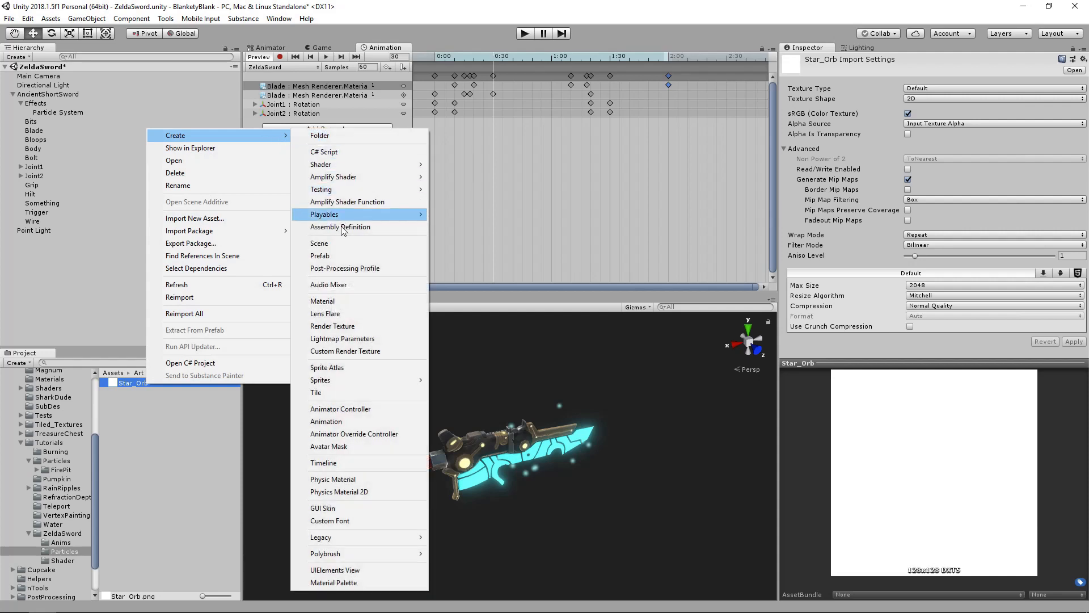
{"action": "left_click", "coordinate": [329, 300]}
{"action": "key", "text": "Return"}
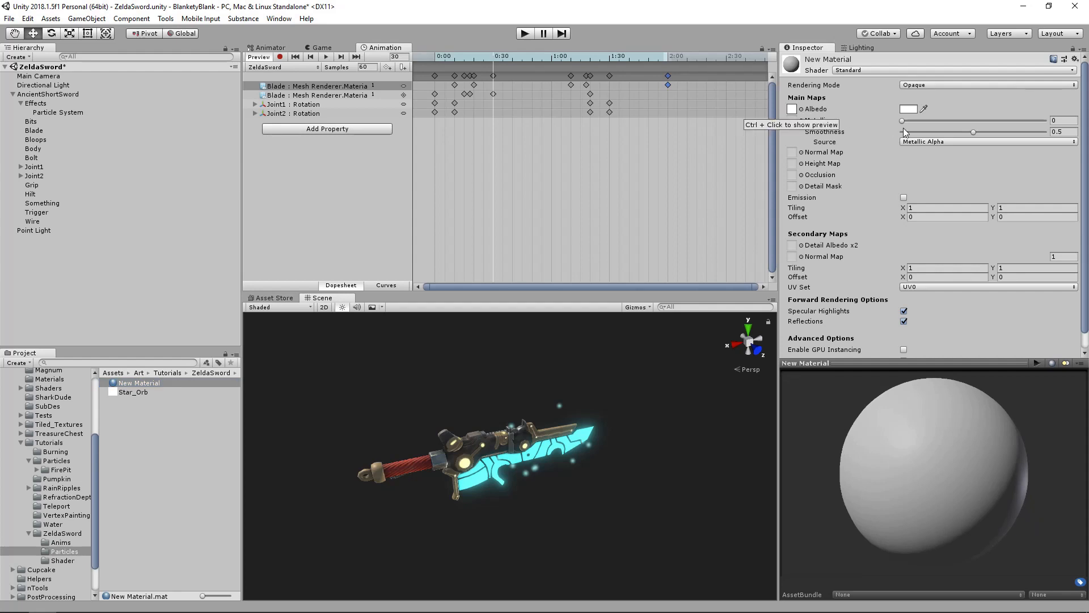
Step: Switch the new material's shader to Particles/Standard Unlit and assign the Star_Orb texture as its Albedo map
{"action": "left_click", "coordinate": [913, 69]}
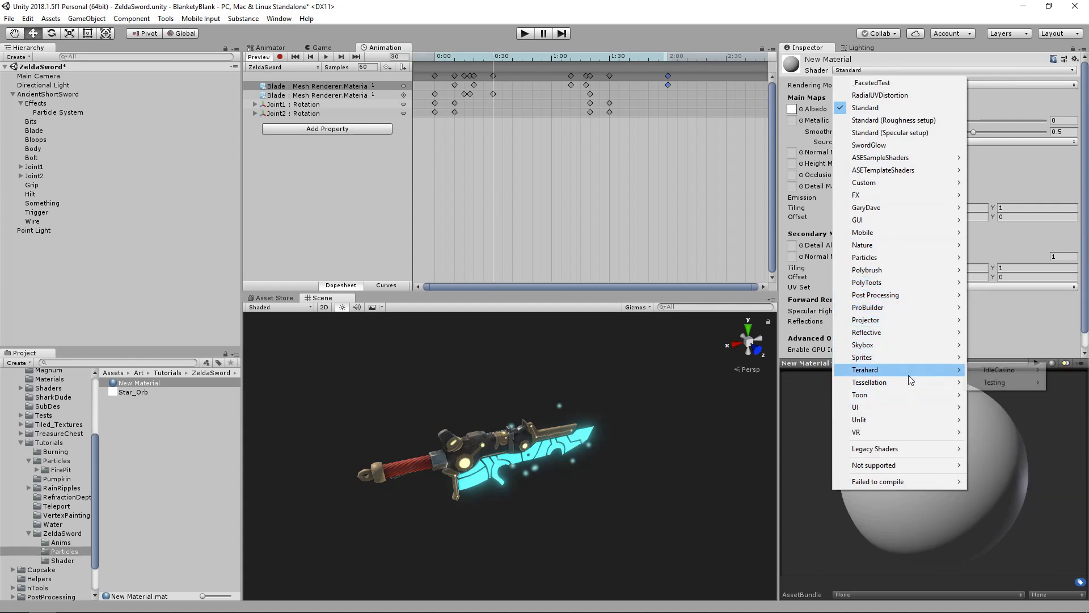
{"action": "mouse_move", "coordinate": [905, 268]}
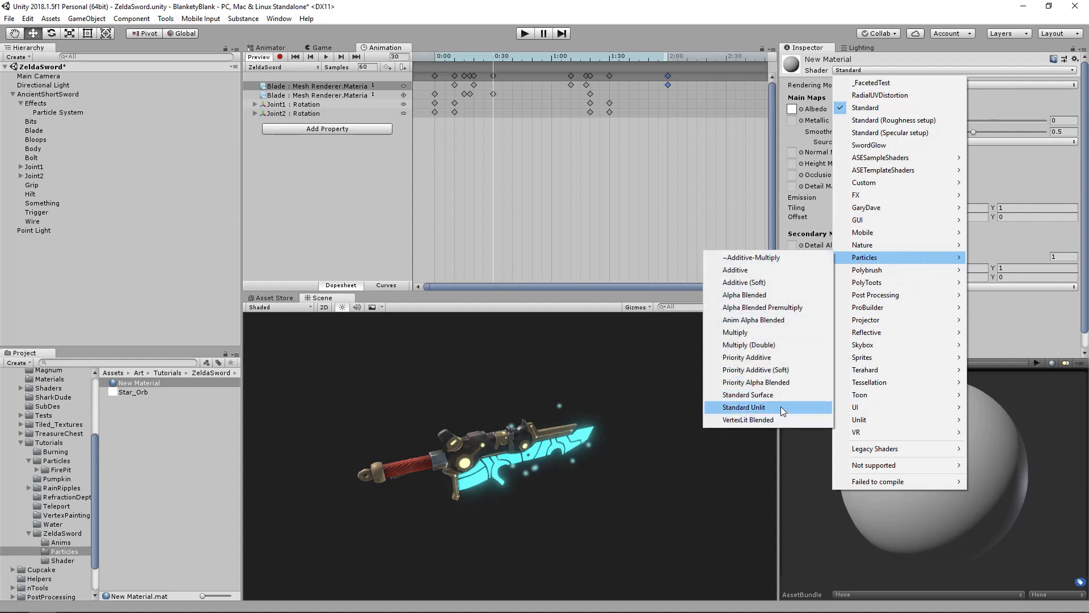
{"action": "left_click", "coordinate": [781, 406]}
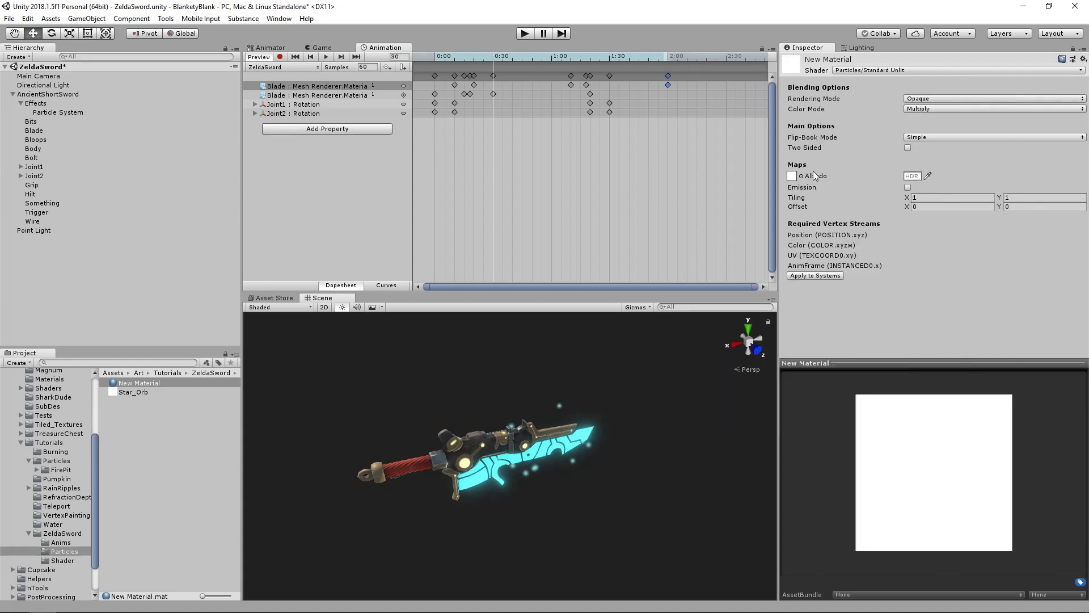
{"action": "left_click", "coordinate": [908, 188]}
{"action": "left_click", "coordinate": [908, 188]}
{"action": "left_click_drag", "start_coordinate": [118, 392], "coordinate": [793, 175]}
Step: Compare the Cutout and Transparent rendering modes on the new material, and set the mode to Fade
{"action": "left_click", "coordinate": [953, 99]}
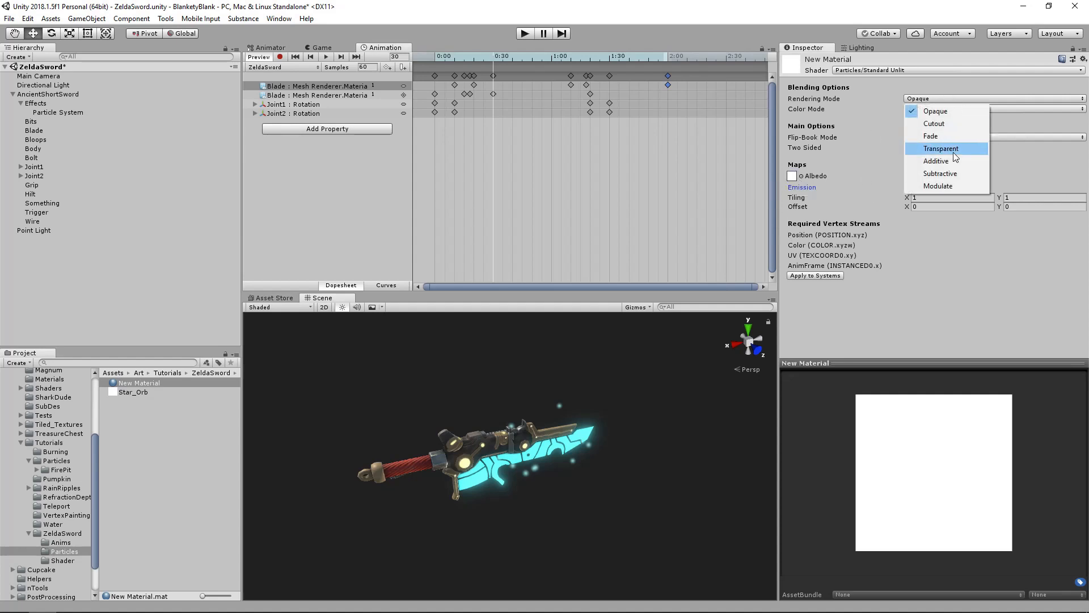
{"action": "left_click", "coordinate": [955, 123]}
{"action": "left_click", "coordinate": [939, 97]}
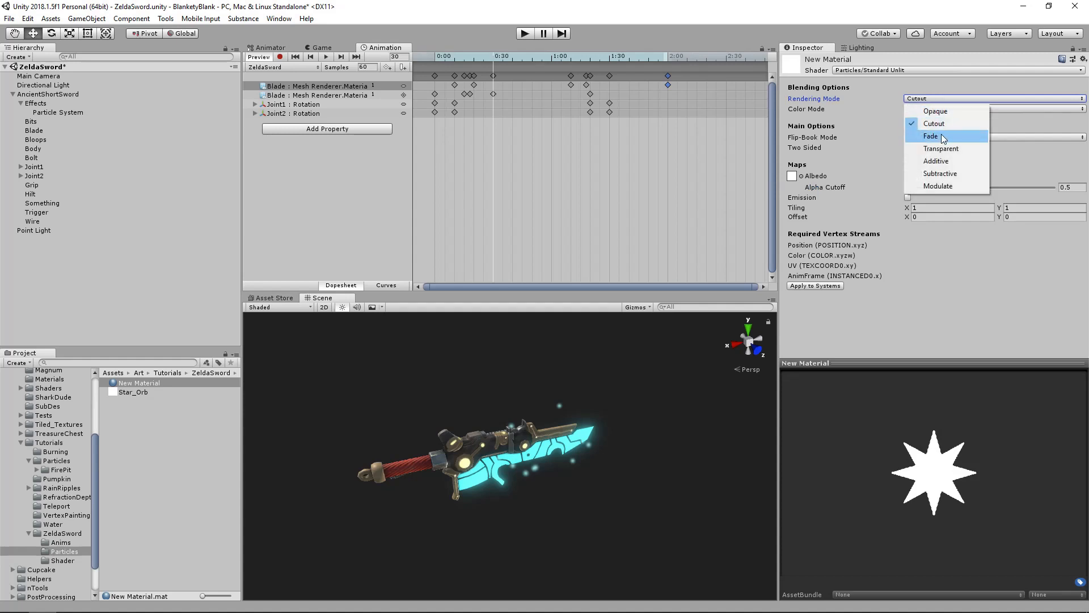
{"action": "left_click", "coordinate": [942, 148]}
{"action": "left_click", "coordinate": [950, 98]}
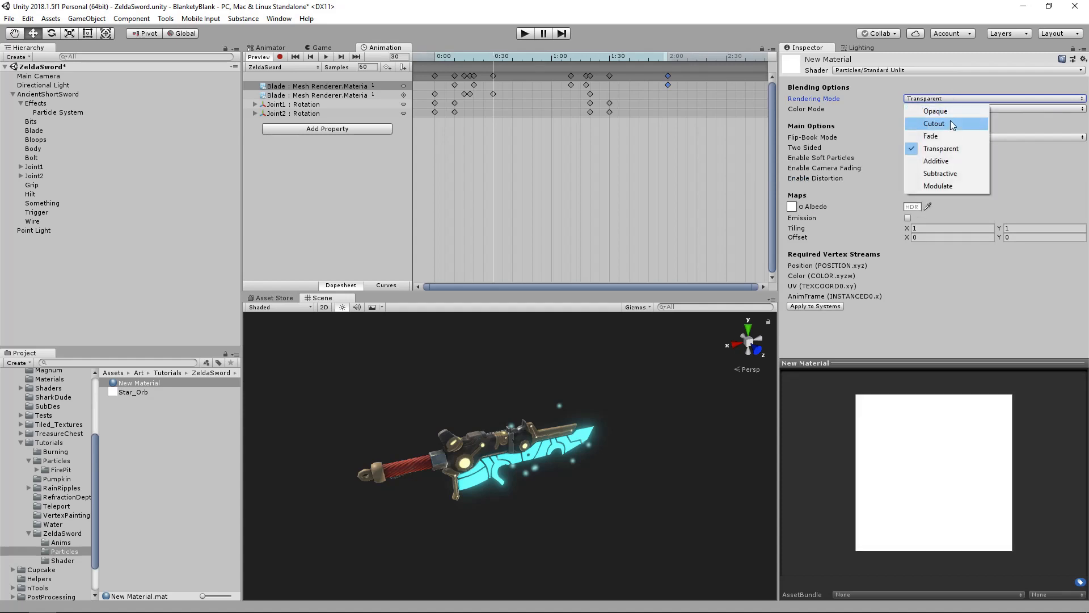
{"action": "left_click", "coordinate": [953, 124]}
{"action": "left_click", "coordinate": [945, 99]}
{"action": "left_click", "coordinate": [942, 136]}
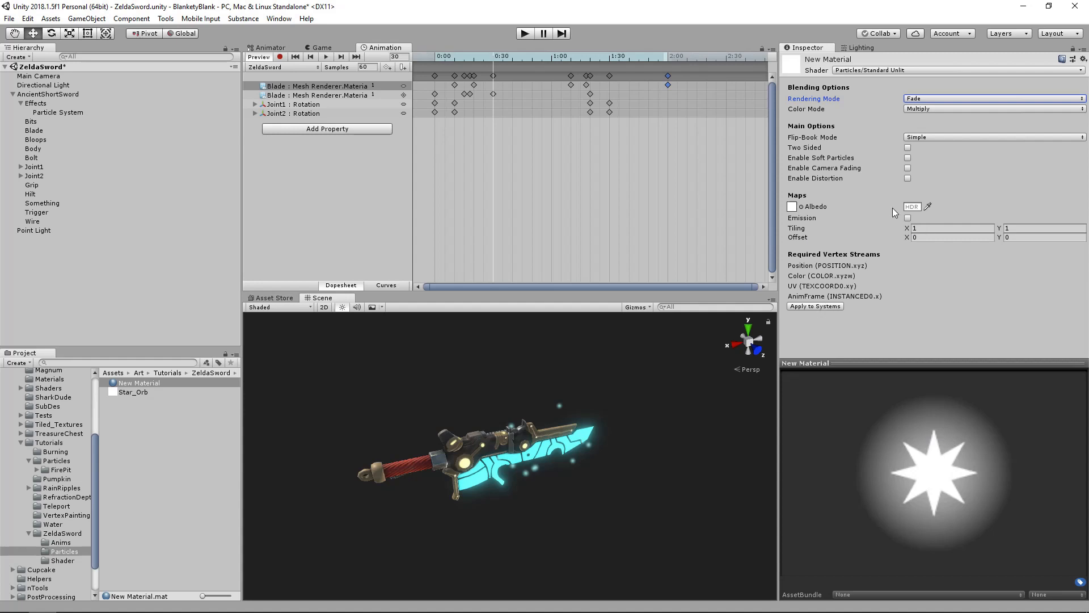
Step: Enable Emission on the new material and set its emission color to a bright cyan, about 00F3FF
{"action": "left_click", "coordinate": [908, 219]}
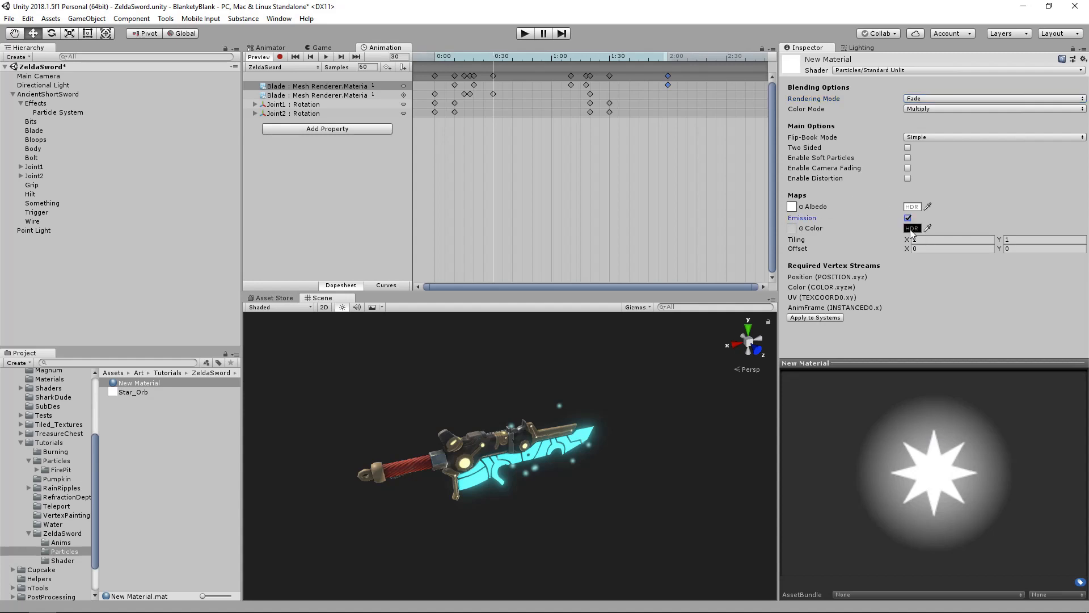
{"action": "left_click", "coordinate": [912, 228]}
{"action": "left_click", "coordinate": [692, 276]}
{"action": "left_click_drag", "start_coordinate": [745, 268], "coordinate": [777, 247]}
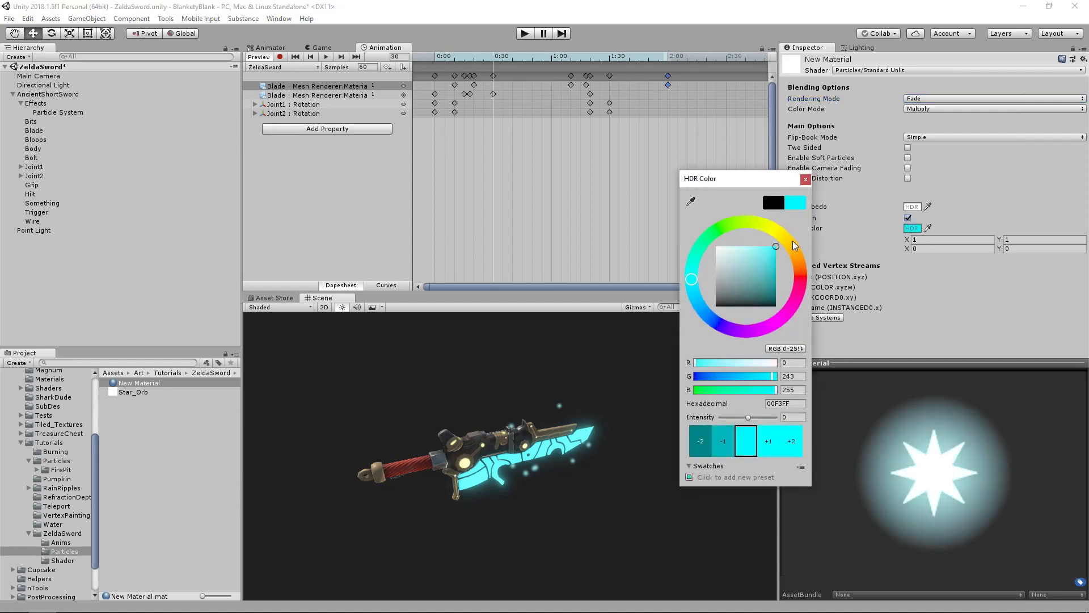
{"action": "left_click", "coordinate": [806, 179]}
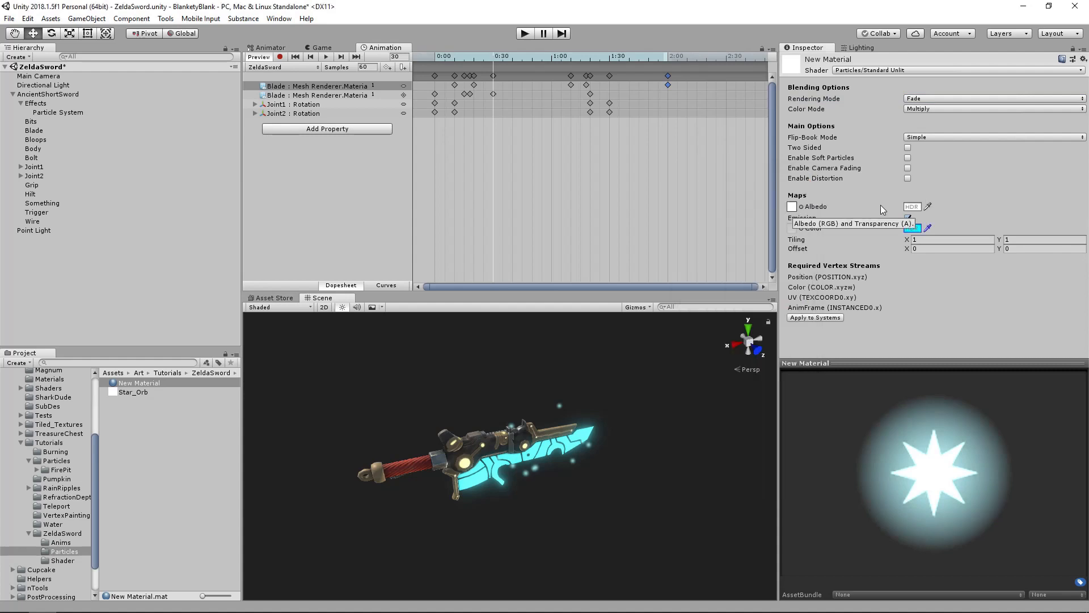
Step: Rename the new material Star_Orbs
{"action": "left_click", "coordinate": [141, 383]}
{"action": "type", "text": "2"}
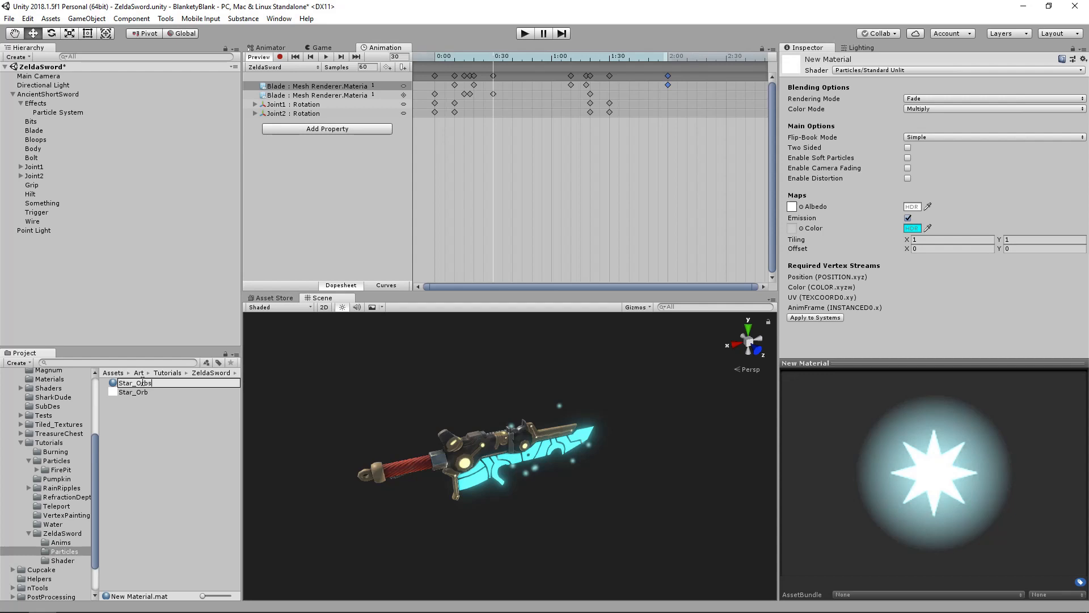
{"action": "key", "text": "Return"}
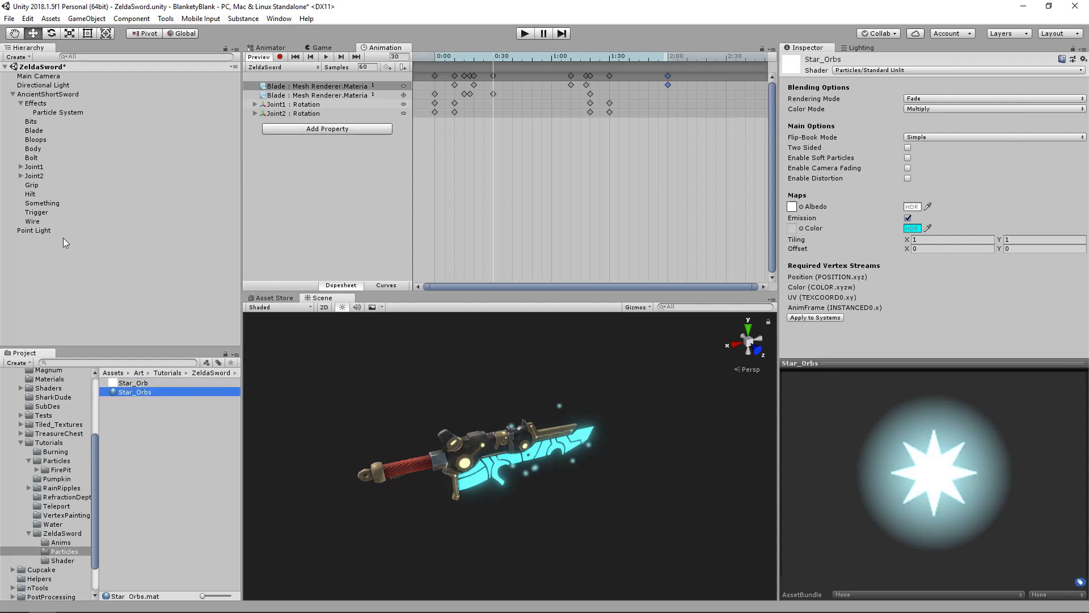
Step: Rename the Particle System object under Effects to Orbs
{"action": "left_click", "coordinate": [59, 113]}
{"action": "scroll", "coordinate": [890, 280], "scroll_direction": "down", "scroll_amount": 10}
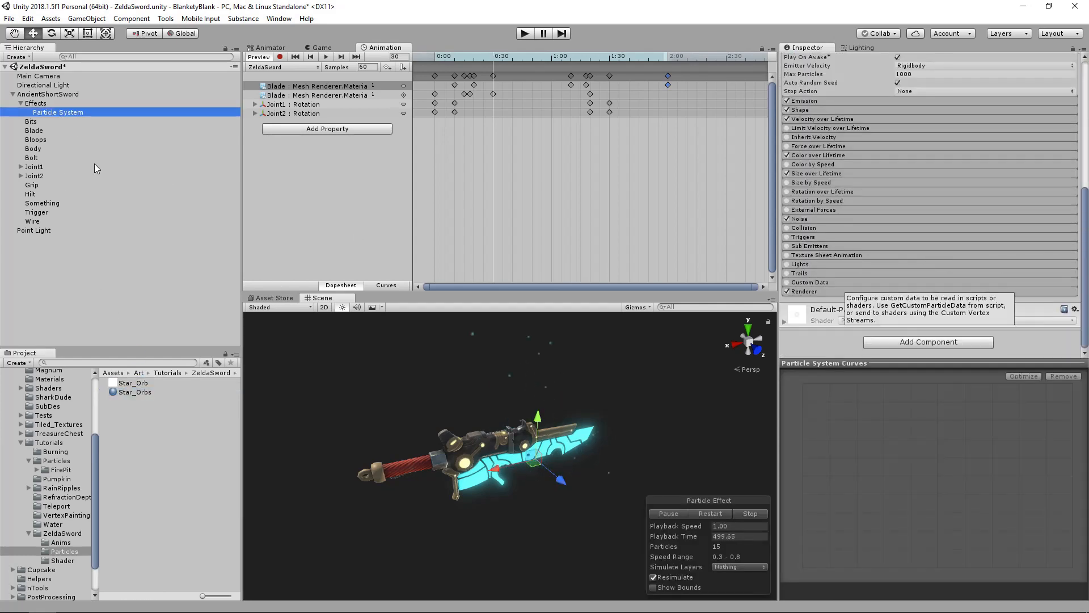
{"action": "left_click", "coordinate": [89, 113]}
{"action": "type", "text": "Orvs"}
{"action": "key", "text": "BackSpace"}
{"action": "key", "text": "BackSpace"}
{"action": "type", "text": "bs"}
{"action": "key", "text": "Return"}
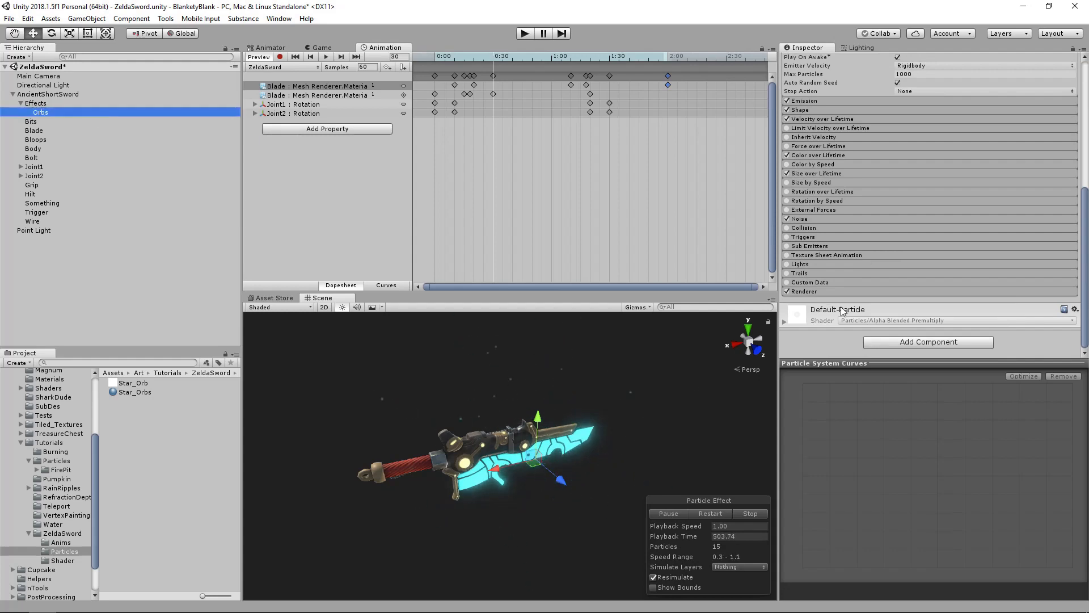
Step: Assign the Star_Orbs material to the Orbs particle renderer and apply the material's required vertex streams to the systems
{"action": "left_click", "coordinate": [875, 291]}
{"action": "scroll", "coordinate": [924, 236], "scroll_direction": "down", "scroll_amount": 5}
{"action": "left_click_drag", "start_coordinate": [122, 392], "coordinate": [928, 151]}
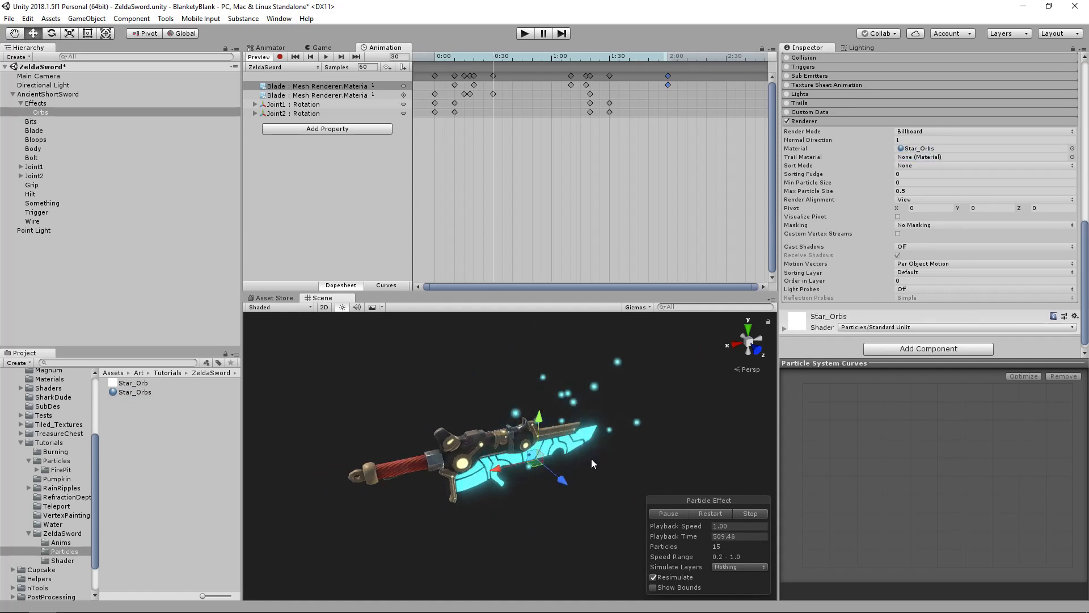
{"action": "left_click", "coordinate": [861, 124]}
{"action": "left_click", "coordinate": [124, 393]}
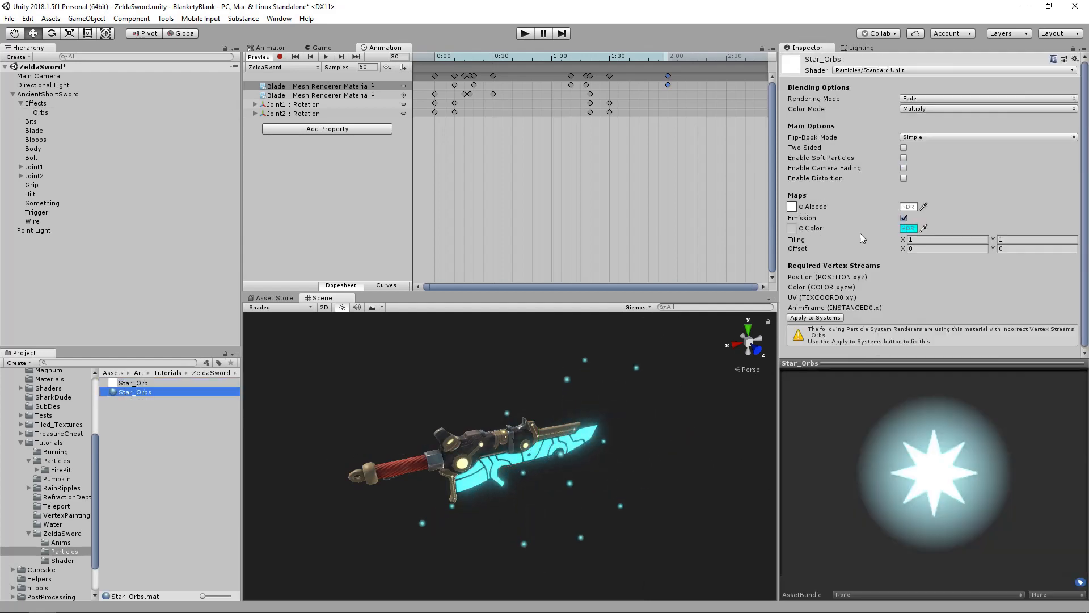
{"action": "left_click", "coordinate": [821, 319]}
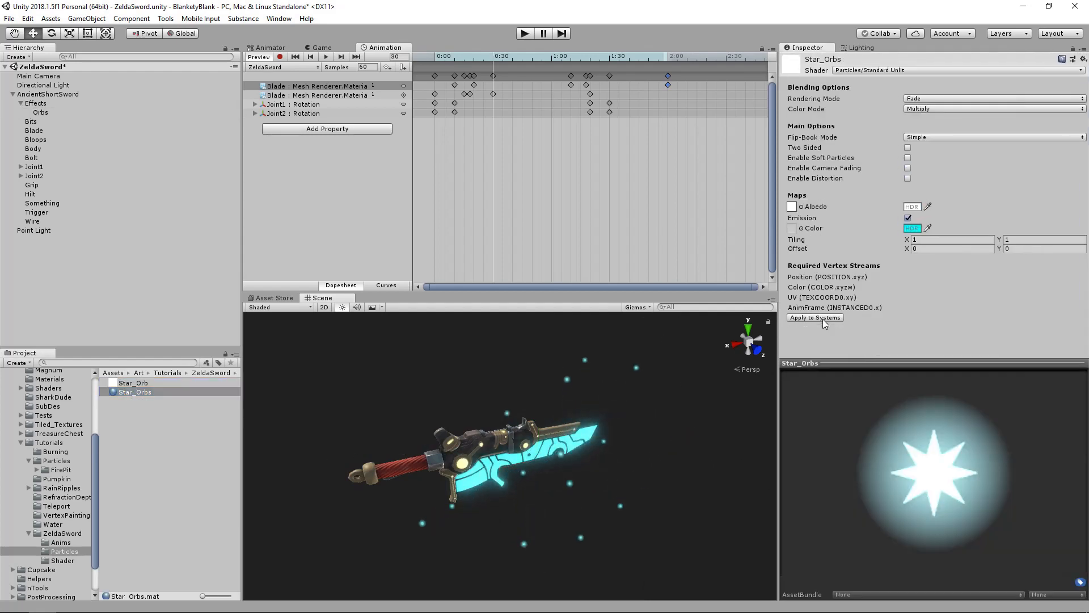
Step: Try the Additive color mode on the Star_Orbs material and return it to Multiply
{"action": "left_click", "coordinate": [936, 109]}
{"action": "left_click", "coordinate": [935, 129]}
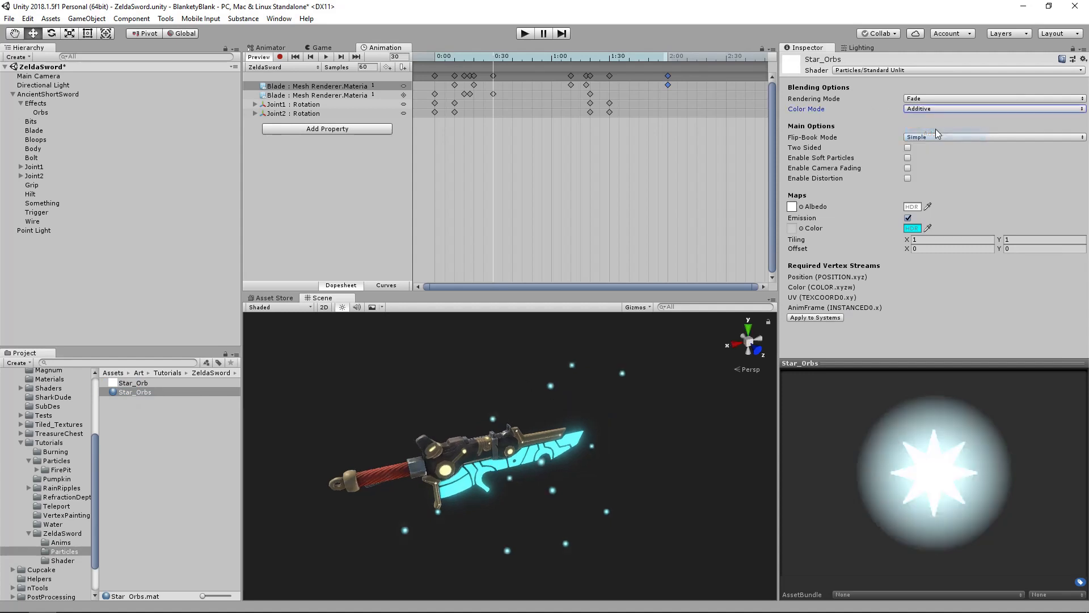
{"action": "left_click", "coordinate": [937, 110]}
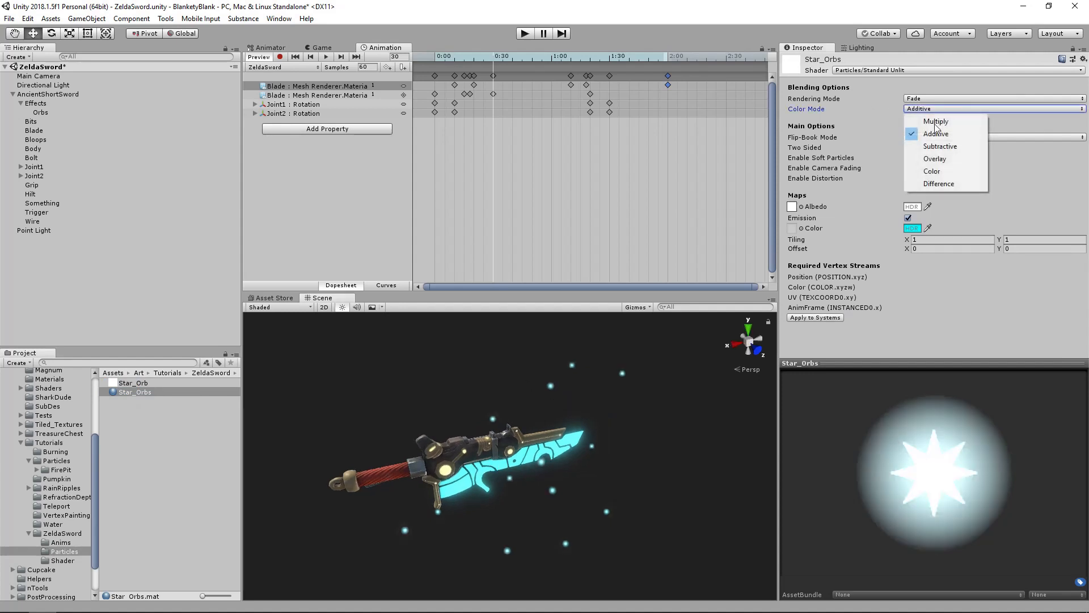
{"action": "left_click", "coordinate": [948, 171]}
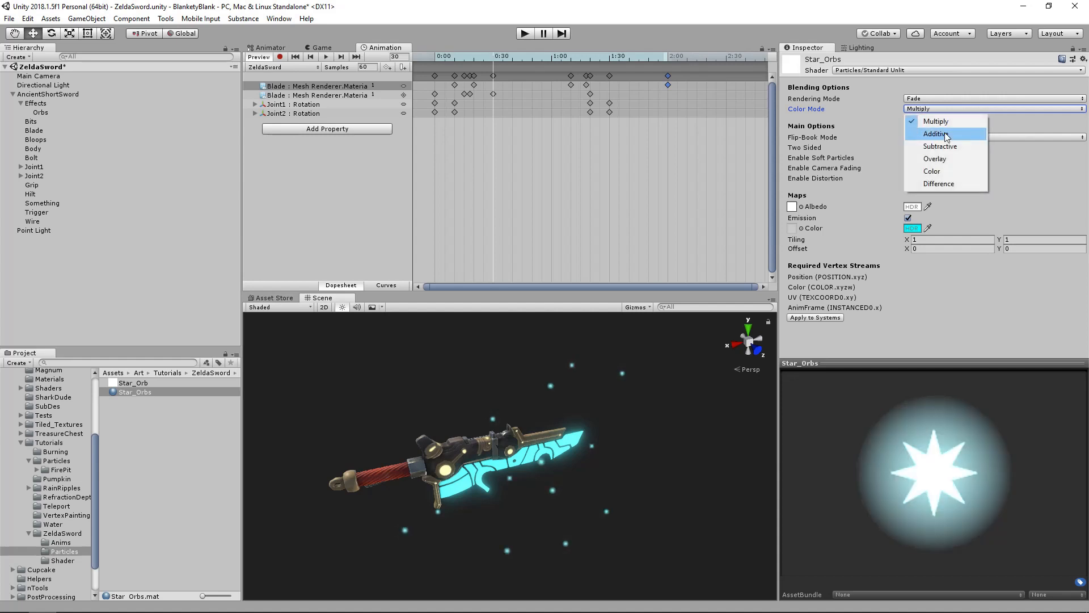
{"action": "left_click", "coordinate": [946, 121]}
Step: Raise the HDR emission color intensity of the Star_Orbs material to 1
{"action": "right_click_drag", "start_coordinate": [669, 443], "coordinate": [301, 106], "text": "alt"}
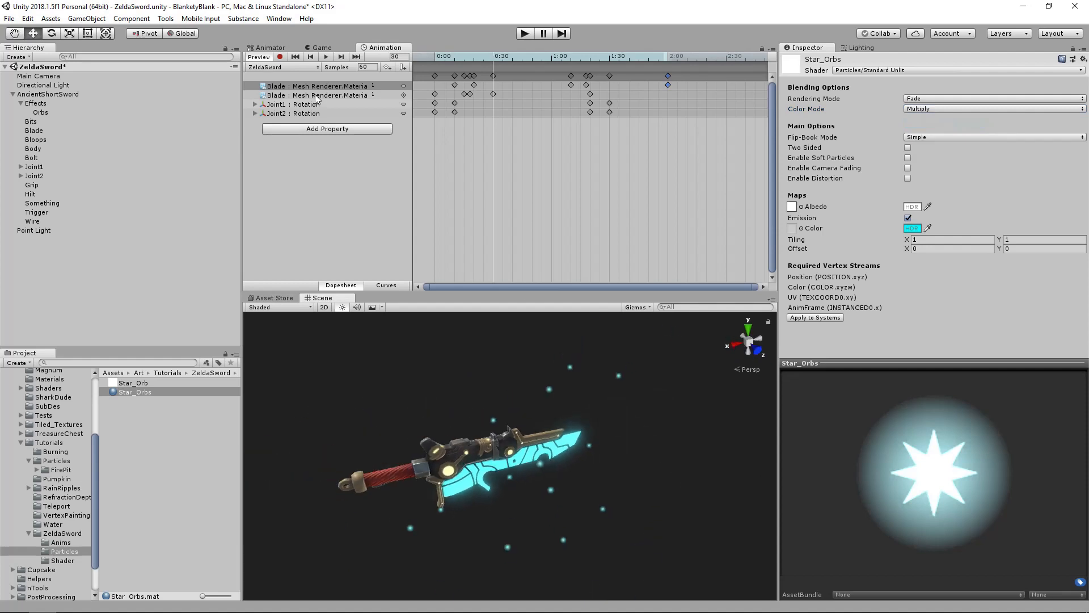
{"action": "left_click", "coordinate": [911, 228]}
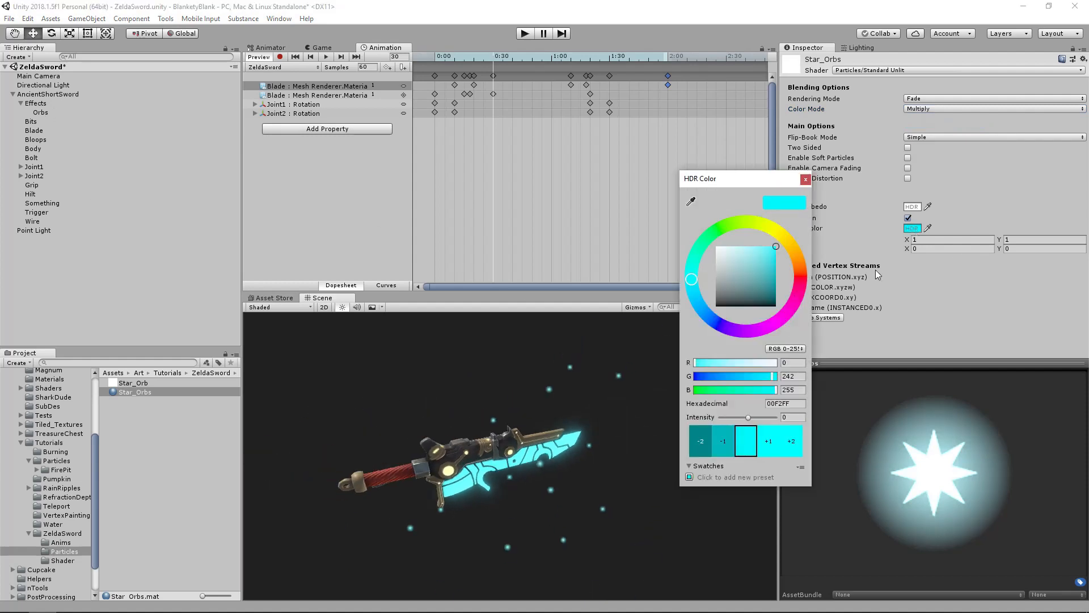
{"action": "left_click", "coordinate": [770, 443]}
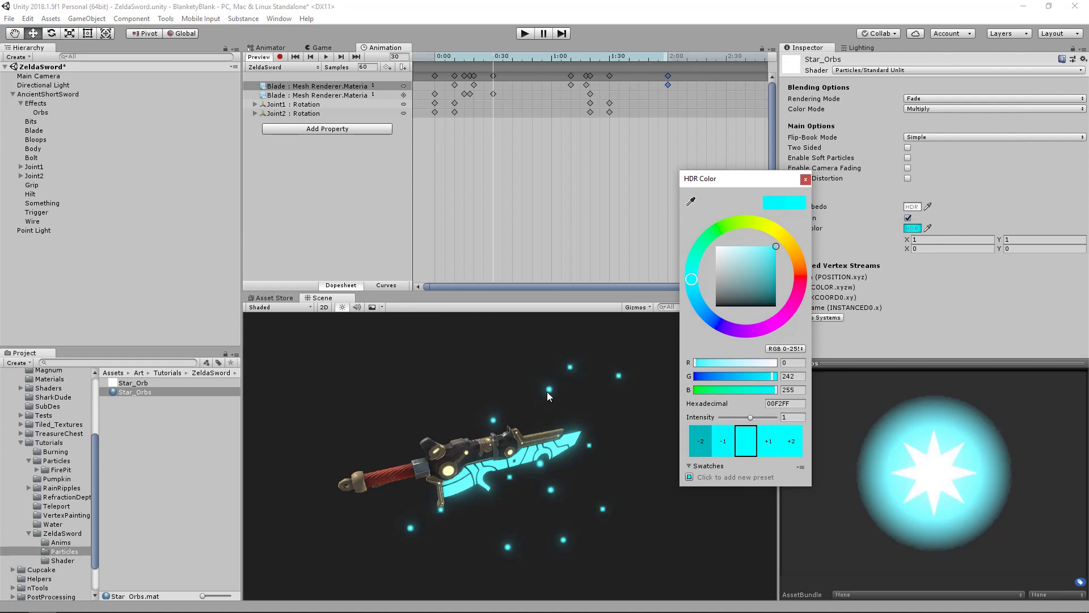
Step: Try an emission intensity of 5 on the Star_Orbs material and bring it back down to 0
{"action": "left_click", "coordinate": [724, 442]}
{"action": "left_click", "coordinate": [768, 446]}
{"action": "left_click", "coordinate": [767, 446]}
{"action": "left_click", "coordinate": [766, 446]}
{"action": "left_click", "coordinate": [766, 446]}
{"action": "left_click", "coordinate": [766, 446]}
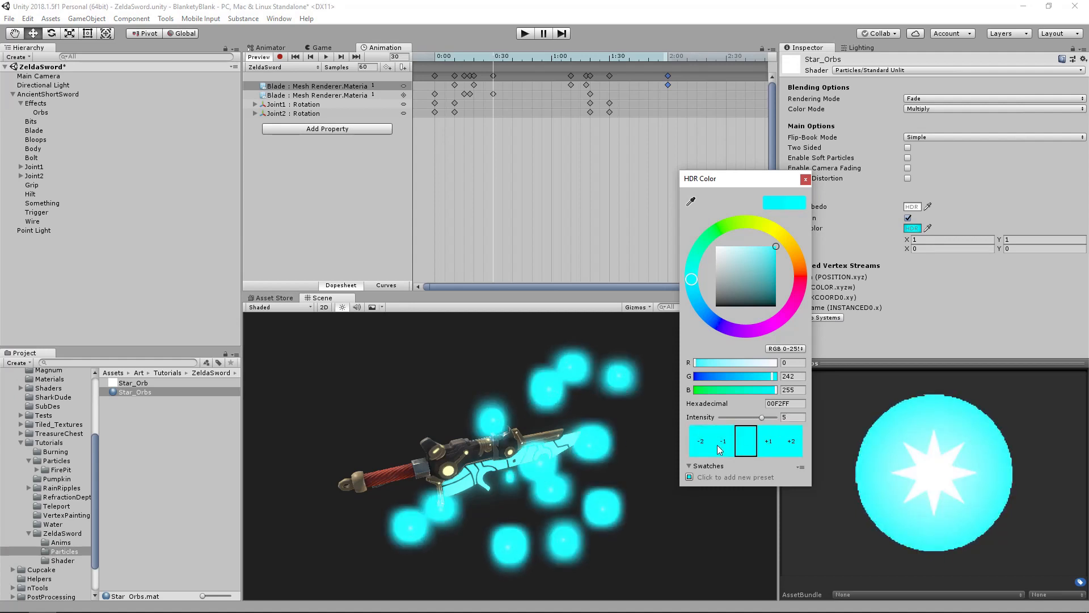
{"action": "left_click", "coordinate": [725, 445]}
{"action": "left_click", "coordinate": [725, 445]}
{"action": "left_click", "coordinate": [725, 445]}
{"action": "left_click", "coordinate": [725, 445]}
{"action": "left_click", "coordinate": [725, 445]}
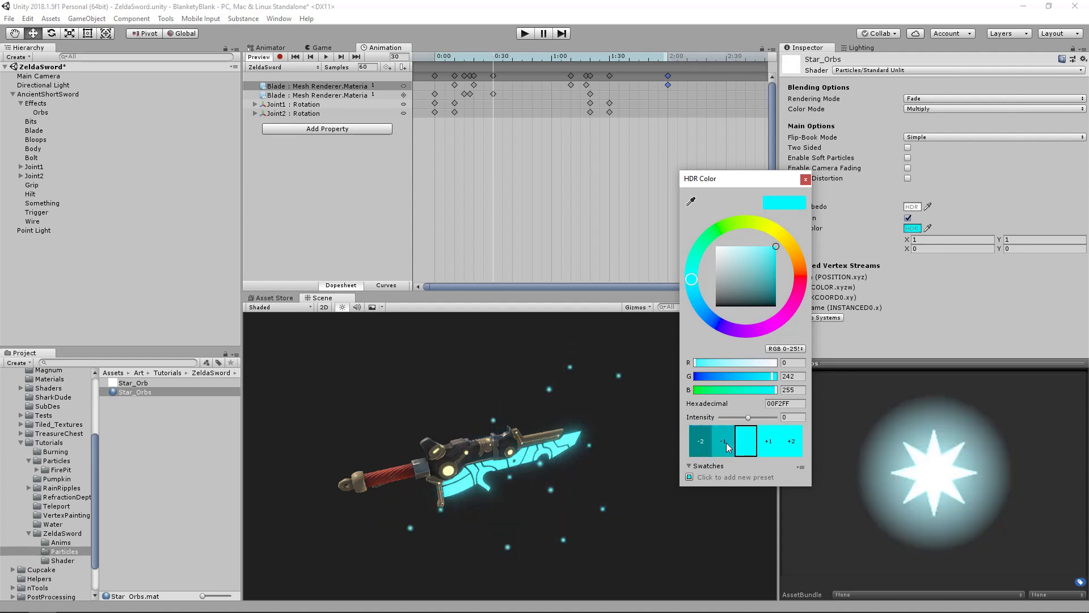
Step: Set the Star_Orbs emission intensity to 2 and close the color picker
{"action": "left_click", "coordinate": [773, 447]}
{"action": "left_click", "coordinate": [772, 448]}
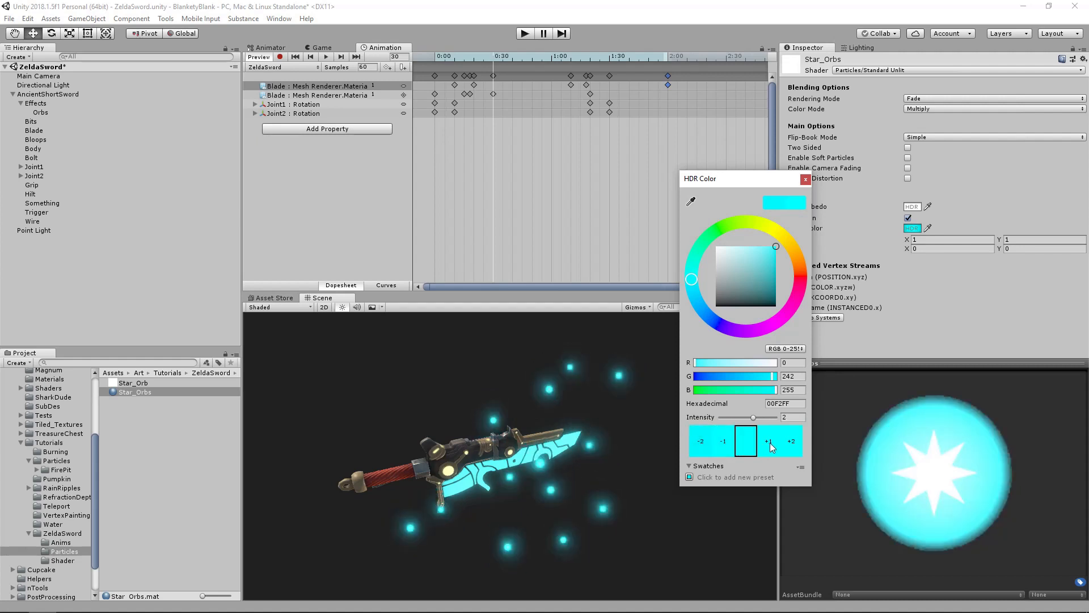
{"action": "left_click", "coordinate": [805, 180]}
Step: Rewind the sword animation to frame 0 and turn off Looping on the Orbs particle system
{"action": "left_click_drag", "start_coordinate": [510, 453], "coordinate": [555, 468], "text": "alt"}
{"action": "left_click_drag", "start_coordinate": [576, 59], "coordinate": [432, 63]}
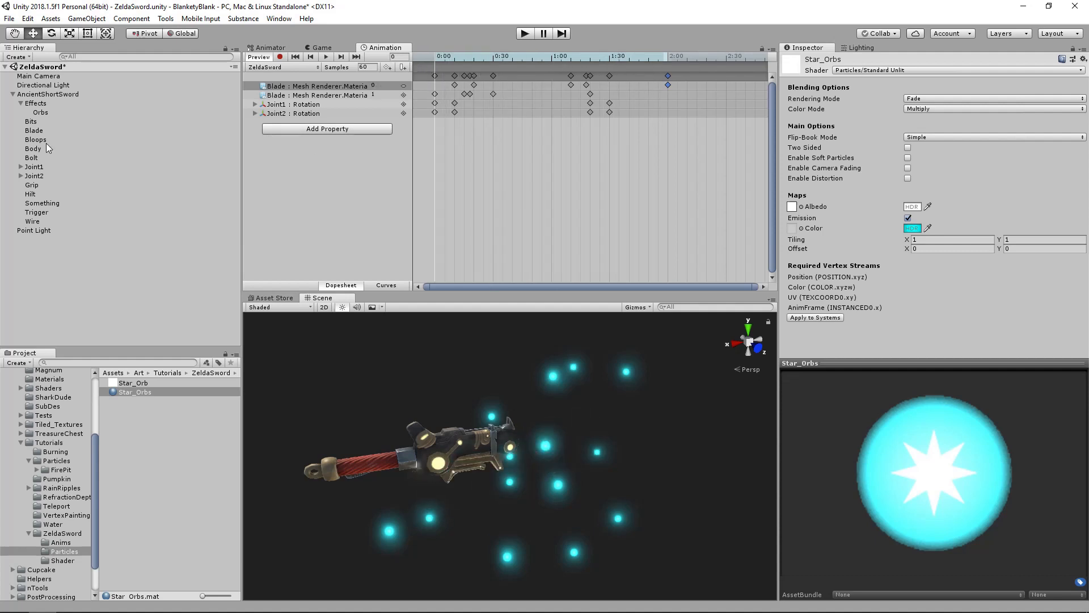
{"action": "left_click", "coordinate": [46, 111]}
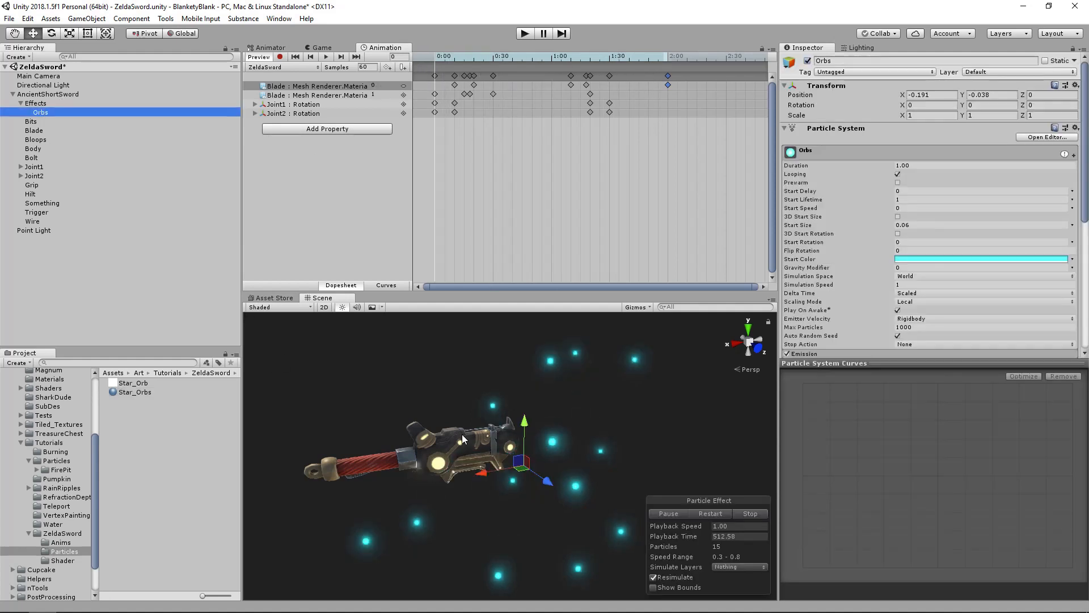
{"action": "left_click", "coordinate": [669, 512]}
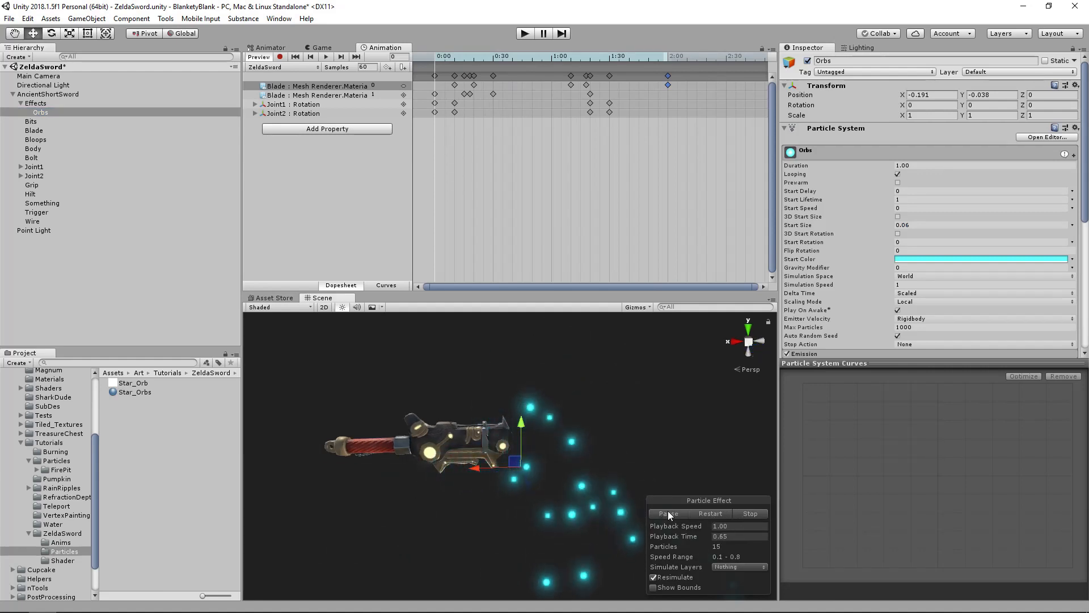
{"action": "left_click", "coordinate": [898, 174]}
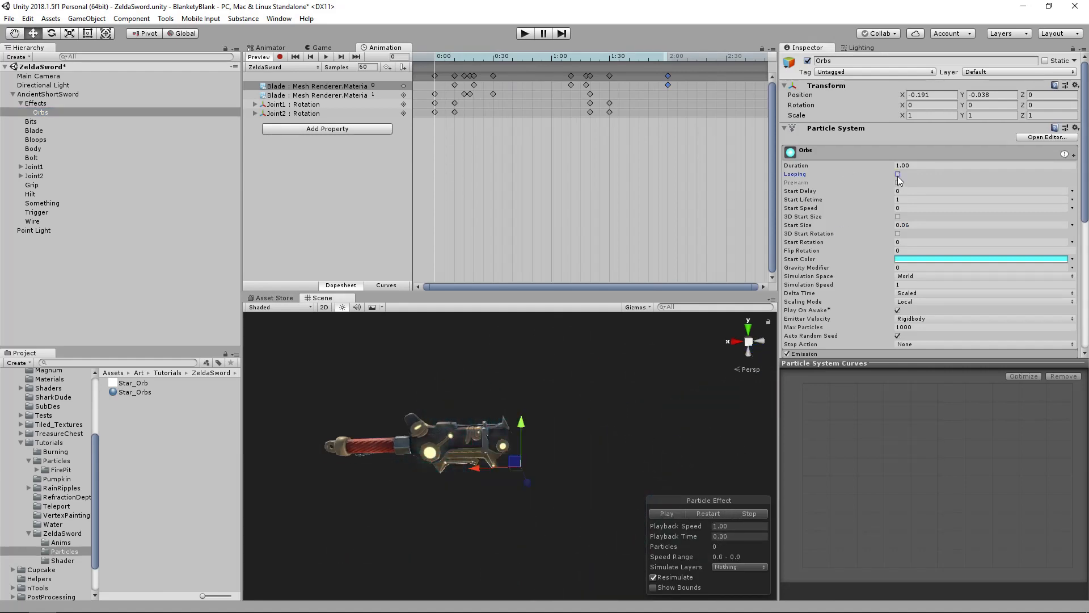
{"action": "left_click", "coordinate": [669, 513]}
{"action": "left_click_drag", "start_coordinate": [625, 439], "coordinate": [635, 465], "text": "alt"}
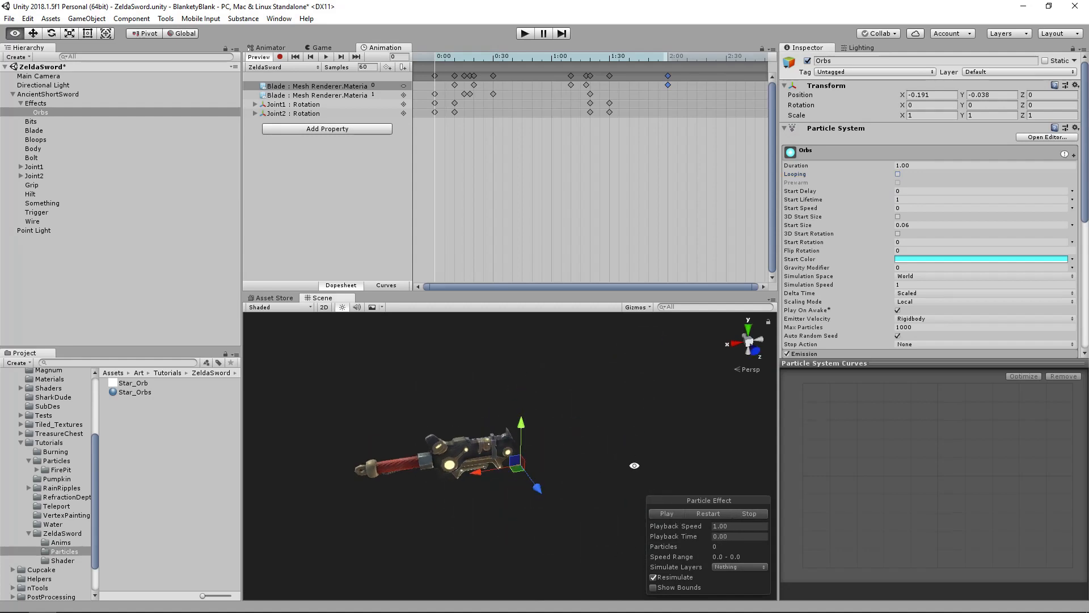
{"action": "left_click", "coordinate": [673, 513]}
{"action": "left_click", "coordinate": [673, 513]}
Step: Record the Orbs object's active state in the ZeldaSword clip as off at frame 0 and on at frame 17
{"action": "left_click", "coordinate": [279, 56]}
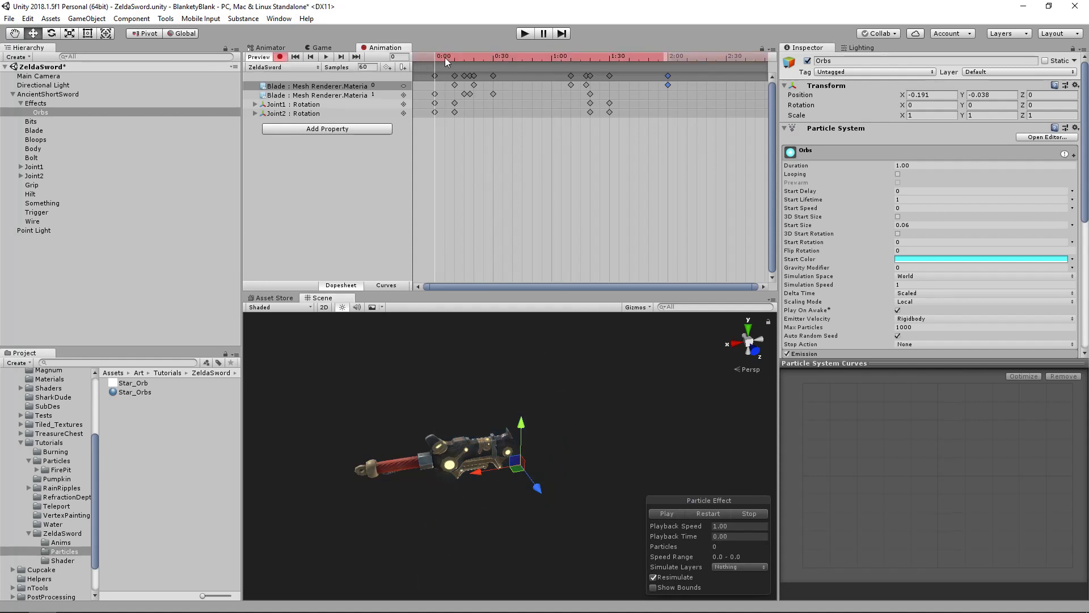
{"action": "left_click_drag", "start_coordinate": [438, 56], "coordinate": [470, 59]}
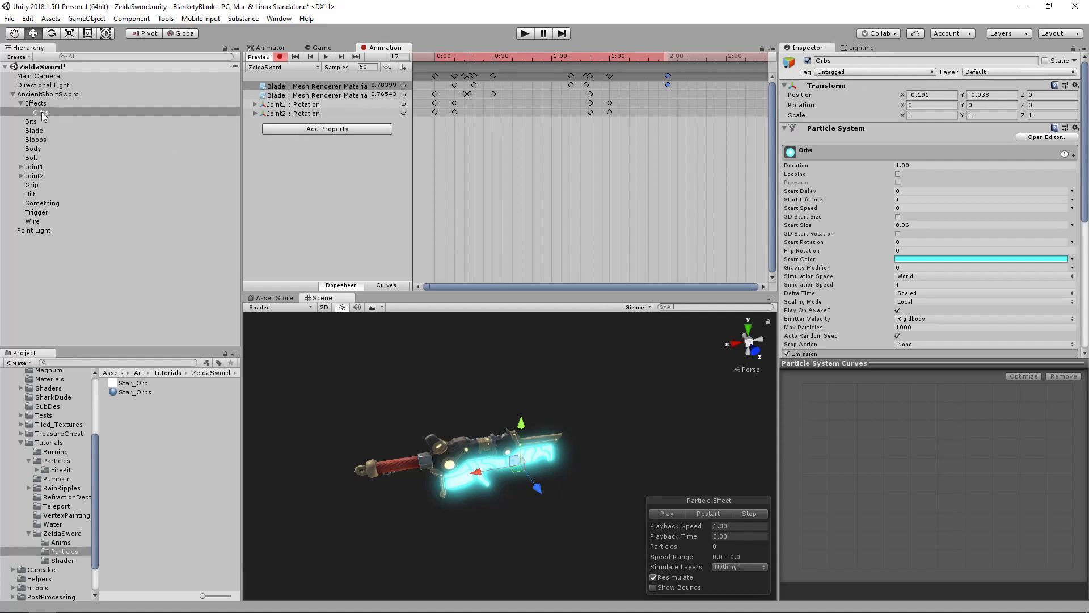
{"action": "left_click", "coordinate": [807, 61]}
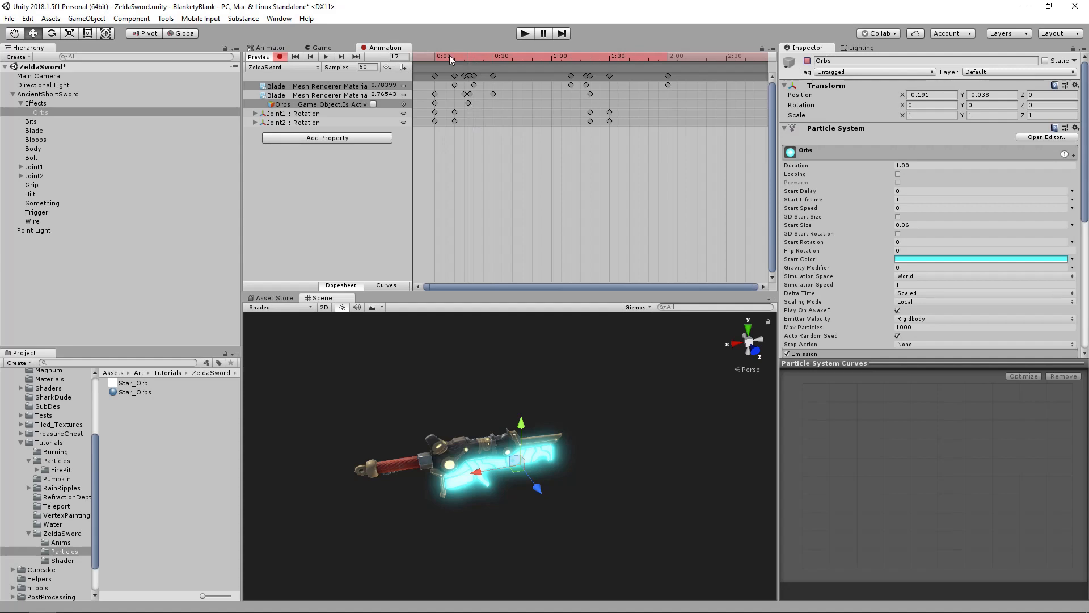
{"action": "left_click_drag", "start_coordinate": [458, 59], "coordinate": [429, 61]}
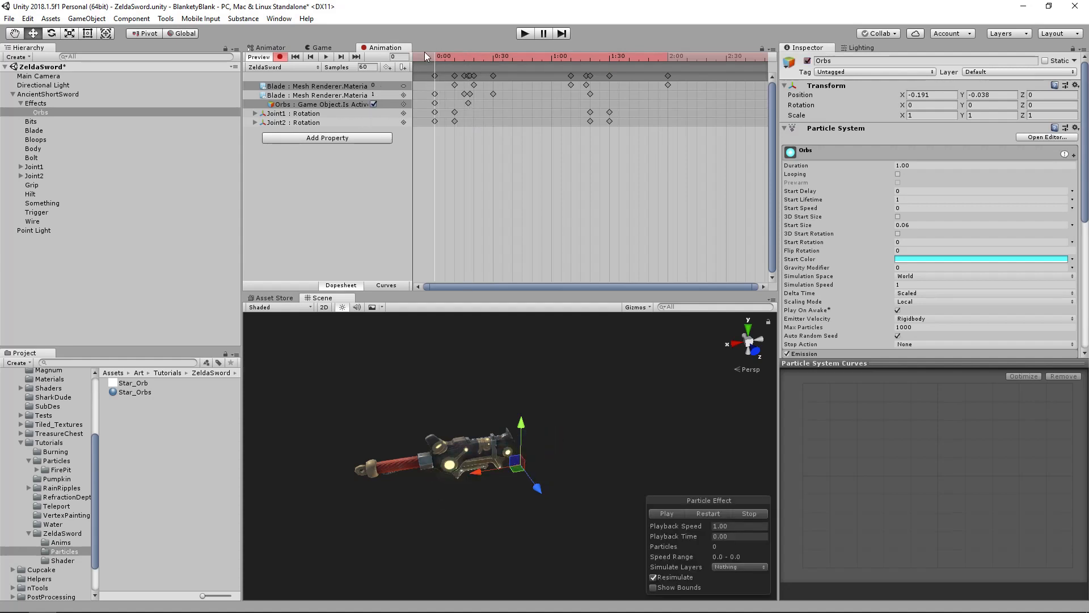
{"action": "left_click", "coordinate": [373, 105]}
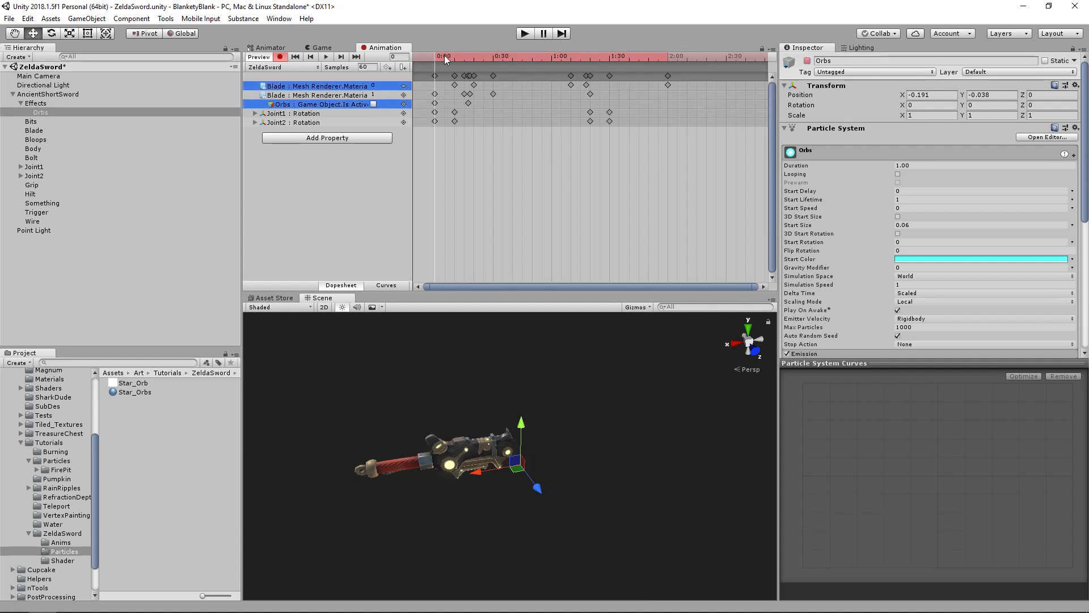
{"action": "left_click_drag", "start_coordinate": [444, 55], "coordinate": [467, 54]}
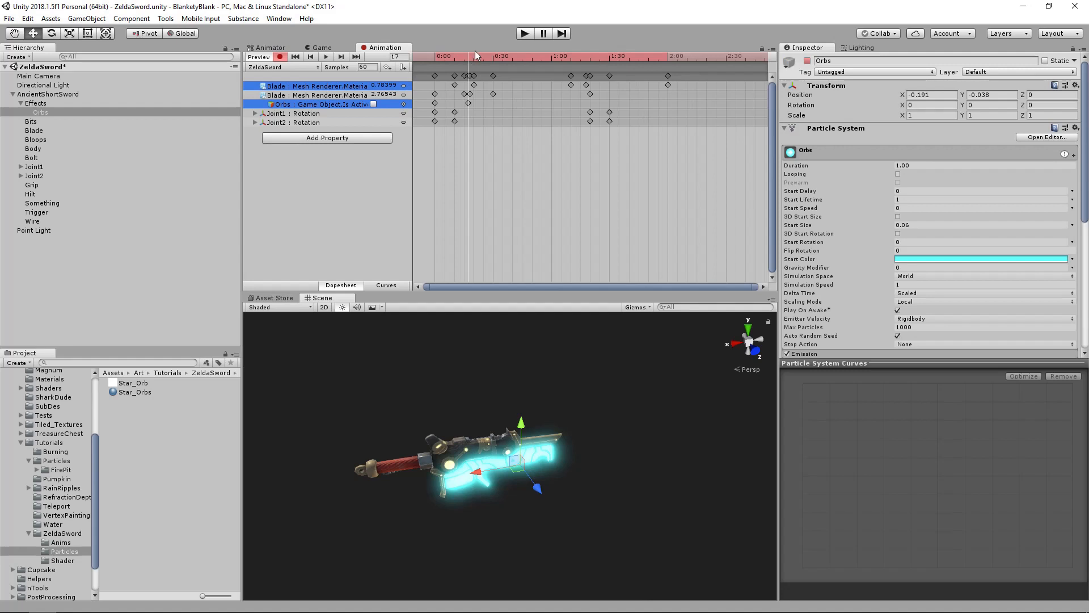
{"action": "left_click", "coordinate": [373, 104]}
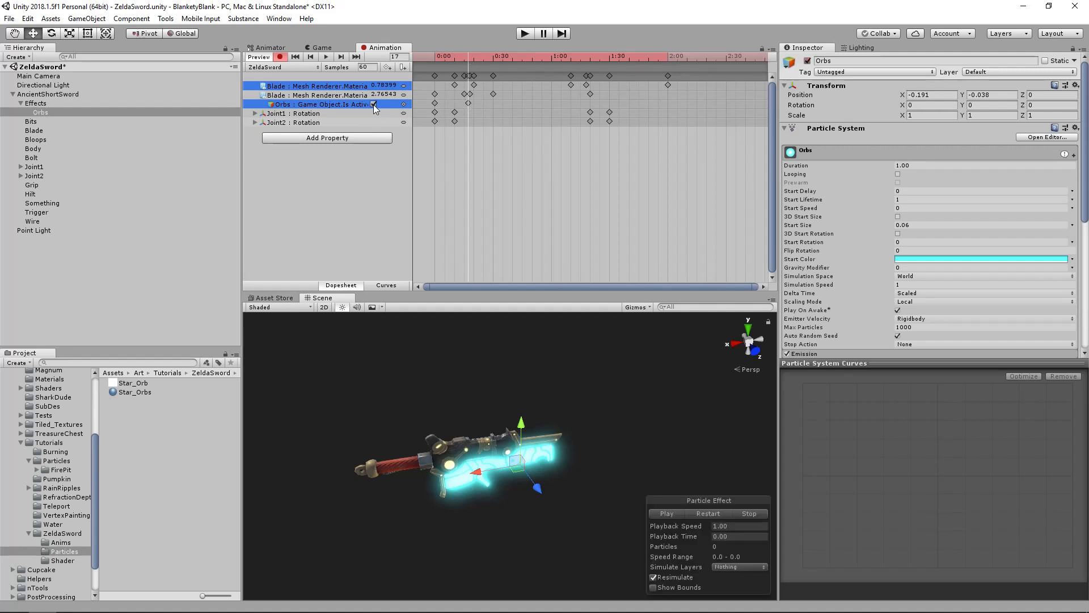
Step: Key the Orbs object as inactive at frame 120 of the clip
{"action": "middle_click_drag", "start_coordinate": [544, 84], "coordinate": [515, 81]}
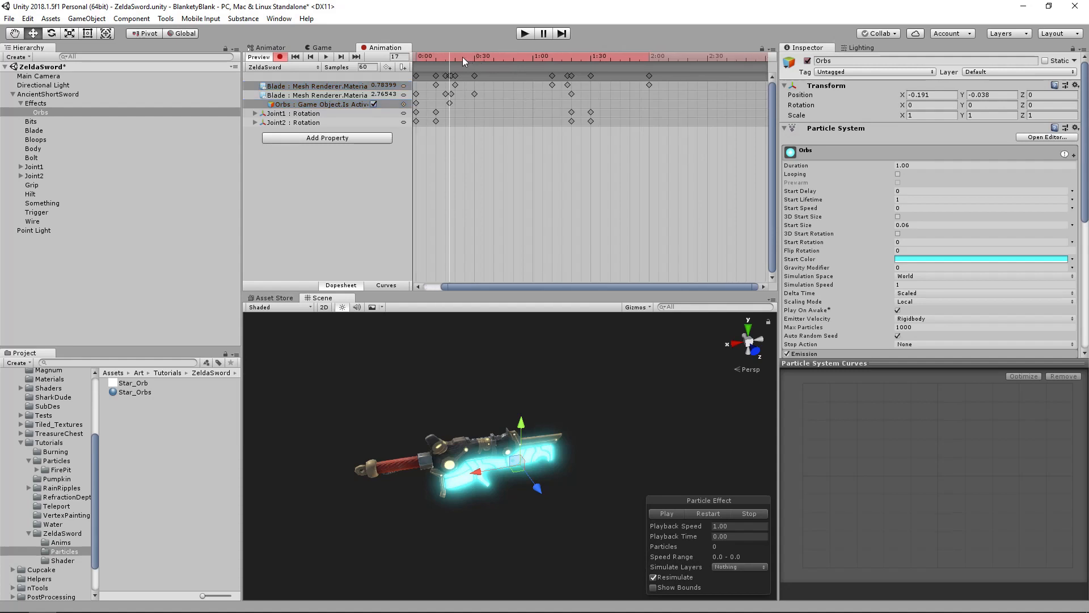
{"action": "left_click_drag", "start_coordinate": [462, 57], "coordinate": [649, 58]}
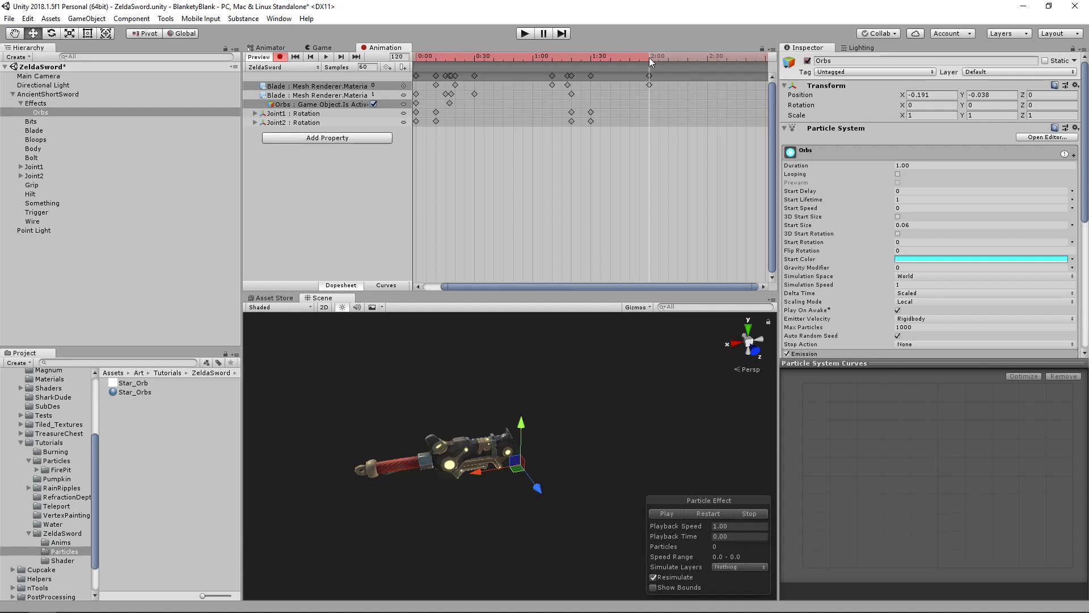
{"action": "left_click", "coordinate": [807, 61]}
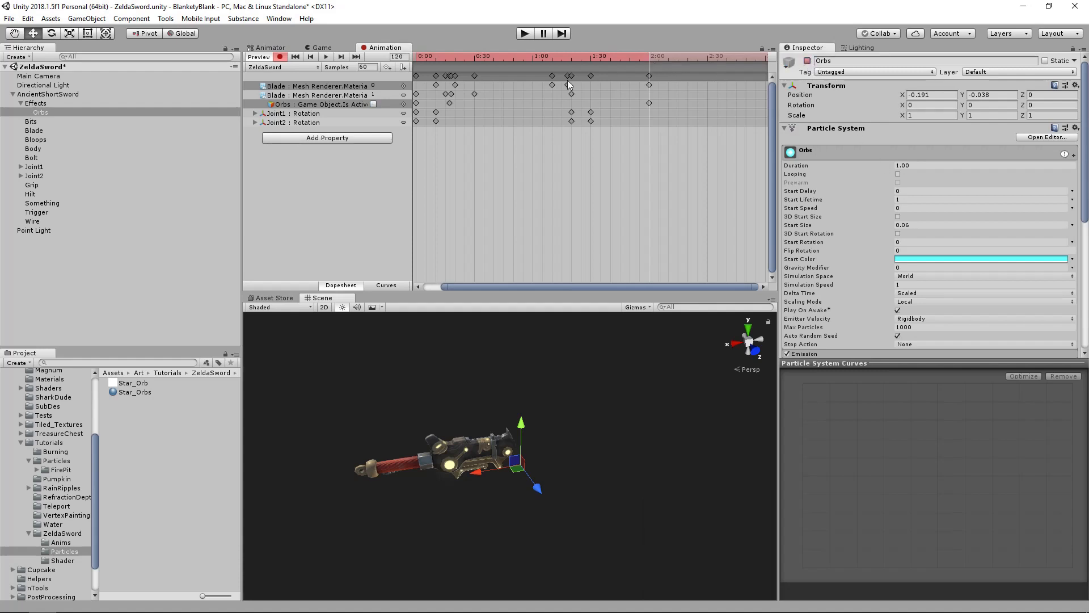
Step: Scrub back through the clip, stop recording, and preview the sword animation with nothing selected
{"action": "middle_click_drag", "start_coordinate": [675, 104], "coordinate": [693, 106]}
{"action": "left_click_drag", "start_coordinate": [664, 54], "coordinate": [473, 62]}
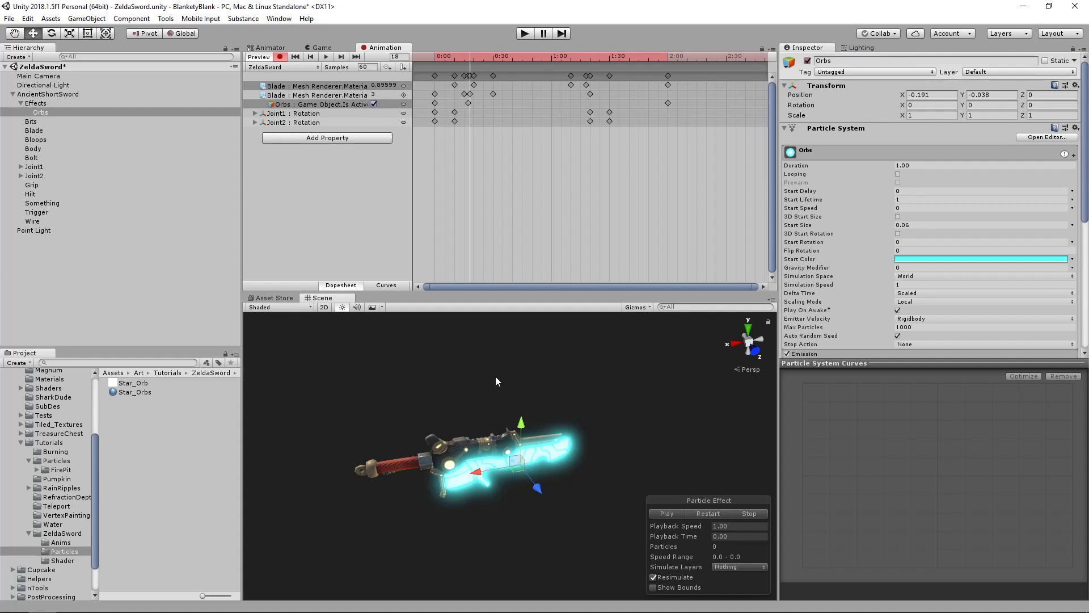
{"action": "left_click", "coordinate": [281, 57]}
{"action": "left_click", "coordinate": [326, 57]}
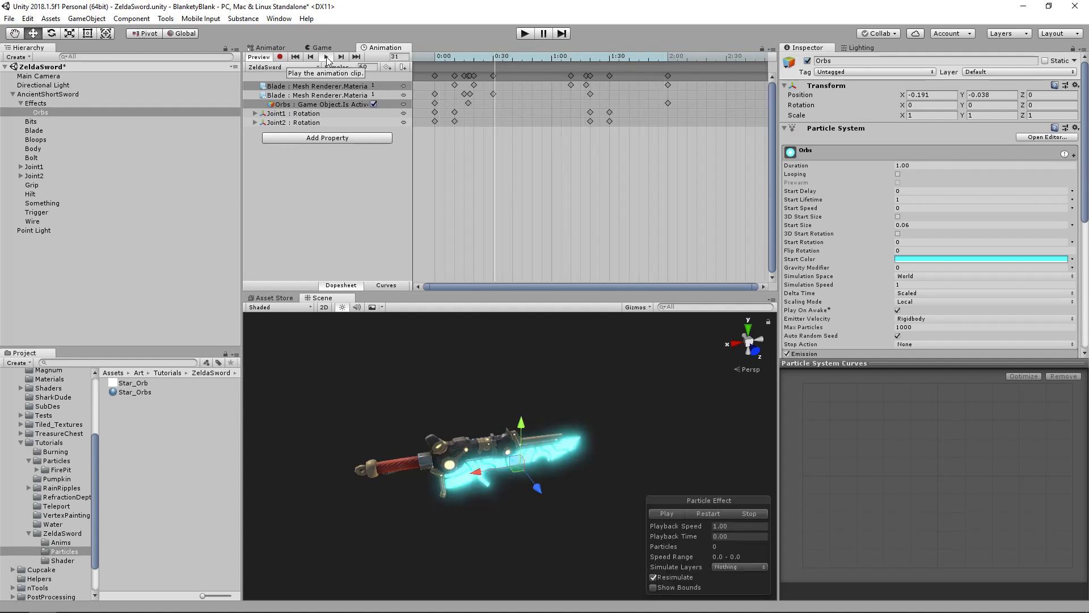
{"action": "left_click", "coordinate": [362, 396]}
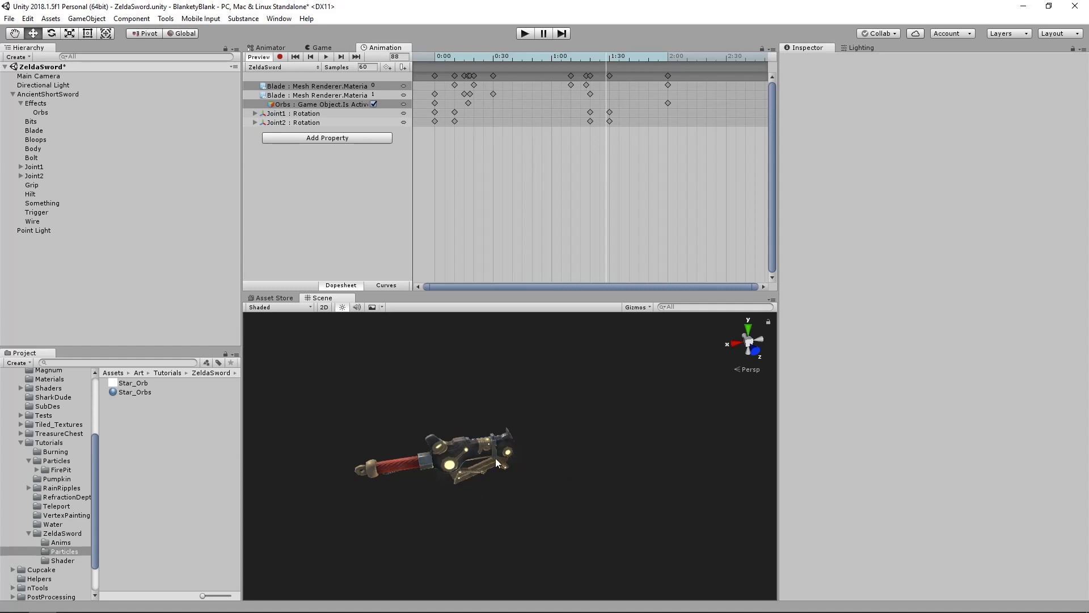
Step: Run the scene in Play mode and examine the orb burst around the blade from several angles
{"action": "middle_click_drag", "start_coordinate": [496, 458], "coordinate": [543, 479]}
{"action": "left_click_drag", "start_coordinate": [543, 479], "coordinate": [521, 486], "text": "alt"}
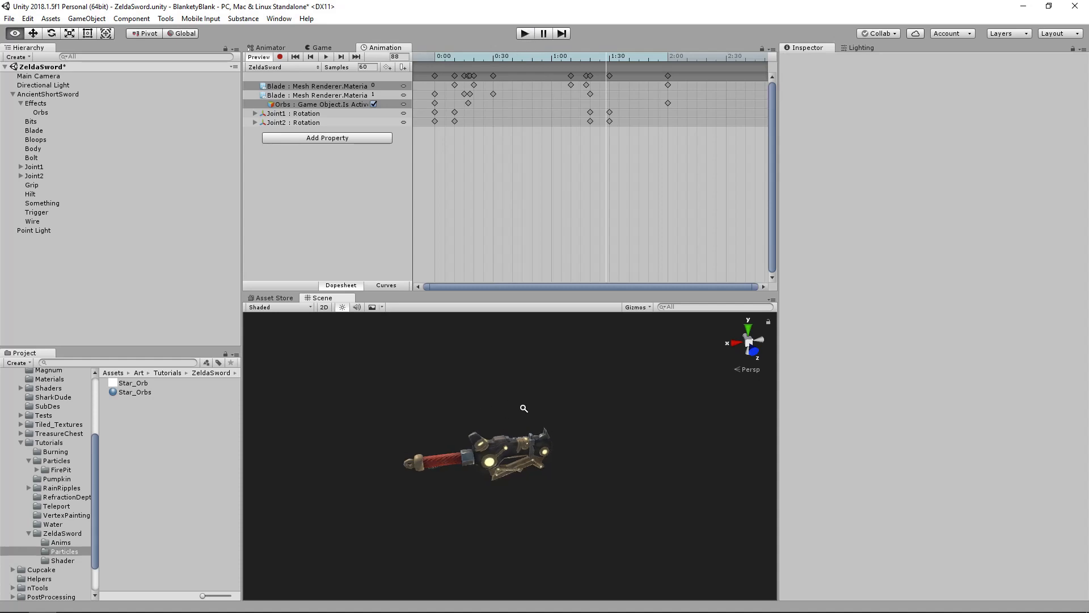
{"action": "left_click", "coordinate": [522, 34]}
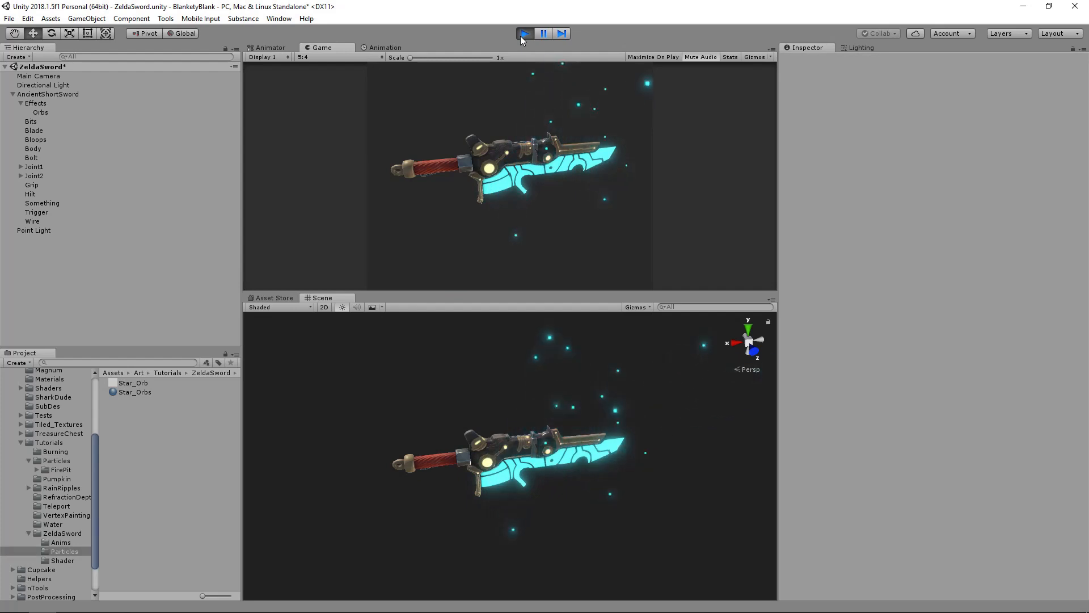
{"action": "left_click_drag", "start_coordinate": [637, 417], "coordinate": [542, 414], "text": "alt"}
{"action": "right_click_drag", "start_coordinate": [542, 414], "coordinate": [579, 436], "text": "alt"}
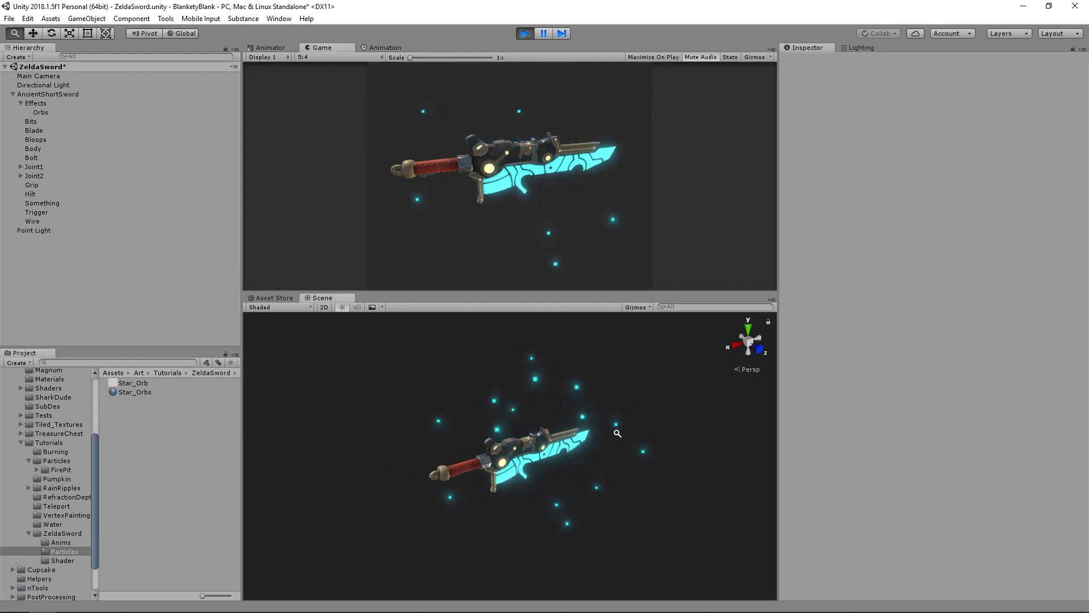
{"action": "left_click_drag", "start_coordinate": [580, 436], "coordinate": [624, 416], "text": "alt"}
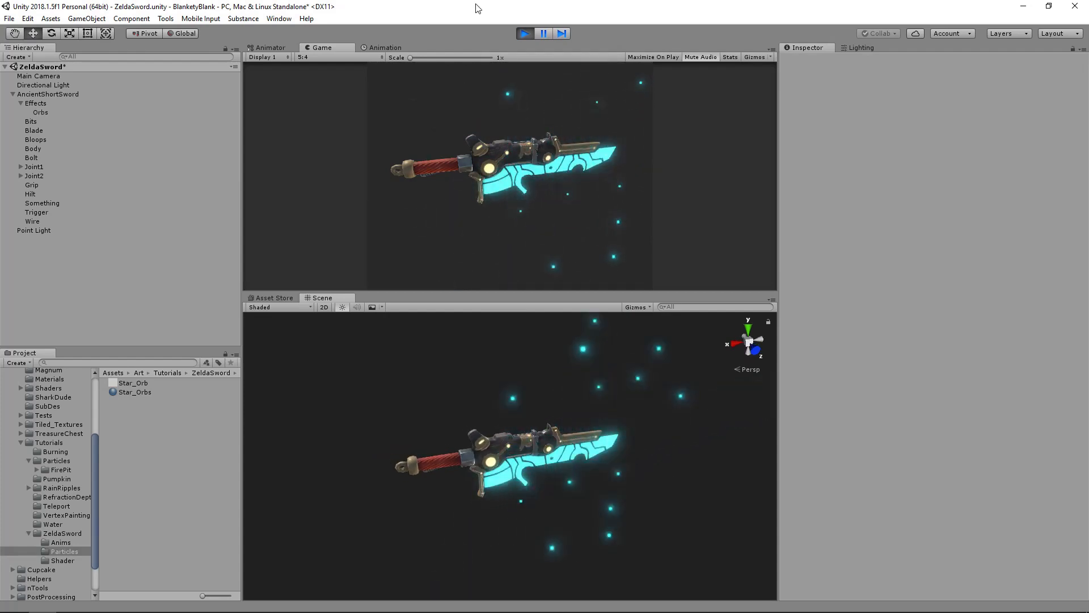
Step: Lower the Star_Orbs emission intensity by one stop to 1.4169, close the color picker, and exit Play mode
{"action": "left_click", "coordinate": [74, 112]}
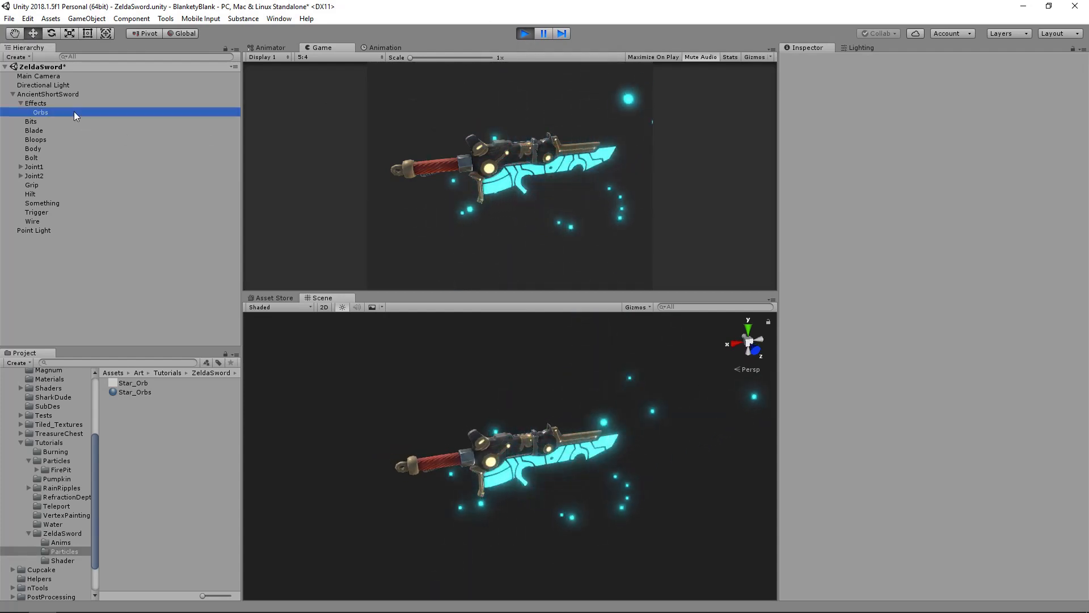
{"action": "left_click", "coordinate": [139, 392]}
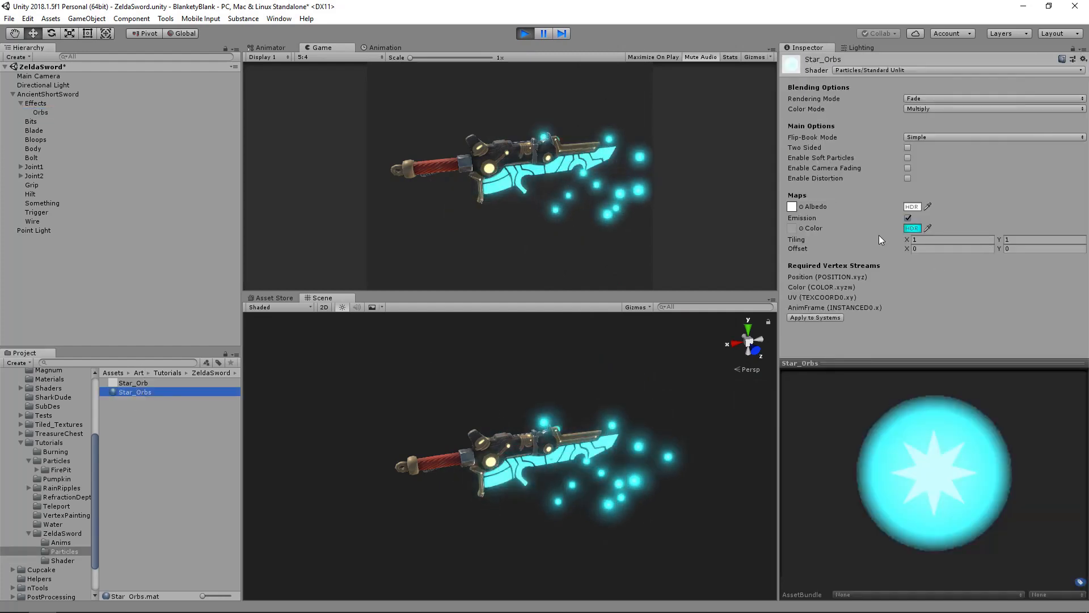
{"action": "left_click", "coordinate": [911, 228]}
{"action": "left_click", "coordinate": [724, 441]}
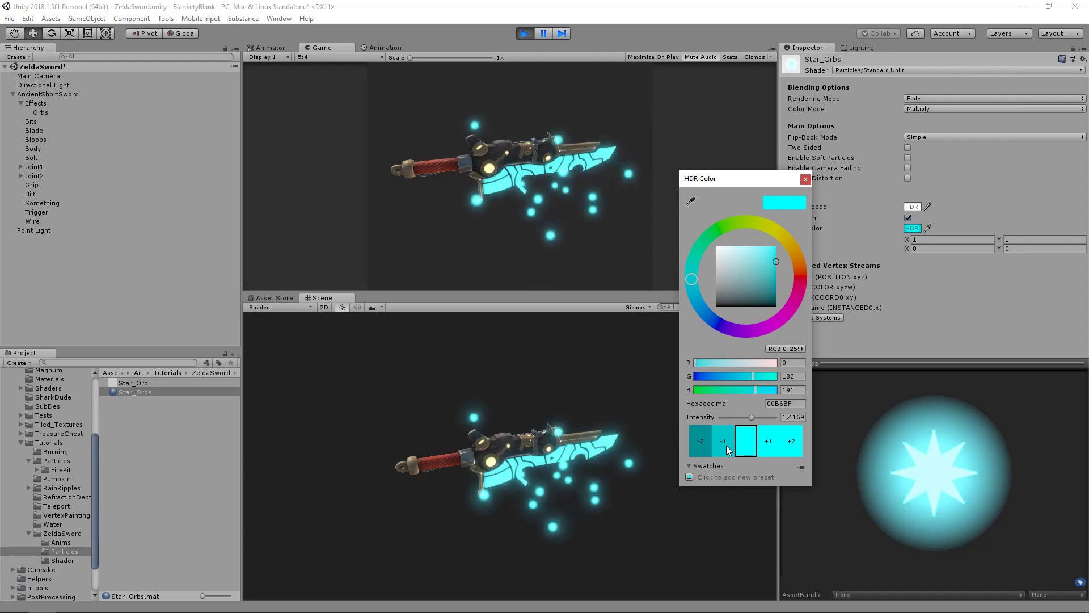
{"action": "left_click", "coordinate": [805, 178]}
{"action": "left_click", "coordinate": [525, 33]}
Step: Move the Point Light object into the sword's Effects group, above Orbs
{"action": "left_click_drag", "start_coordinate": [545, 465], "coordinate": [567, 482], "text": "alt"}
{"action": "mouse_move", "coordinate": [448, 56]}
{"action": "left_mouse_down"}
{"action": "mouse_move", "coordinate": [512, 60]}
{"action": "mouse_move", "coordinate": [463, 59]}
{"action": "left_mouse_up"}
{"action": "left_click", "coordinate": [35, 230]}
{"action": "left_click_drag", "start_coordinate": [538, 447], "coordinate": [593, 448], "text": "alt"}
{"action": "left_click_drag", "start_coordinate": [35, 230], "coordinate": [61, 112]}
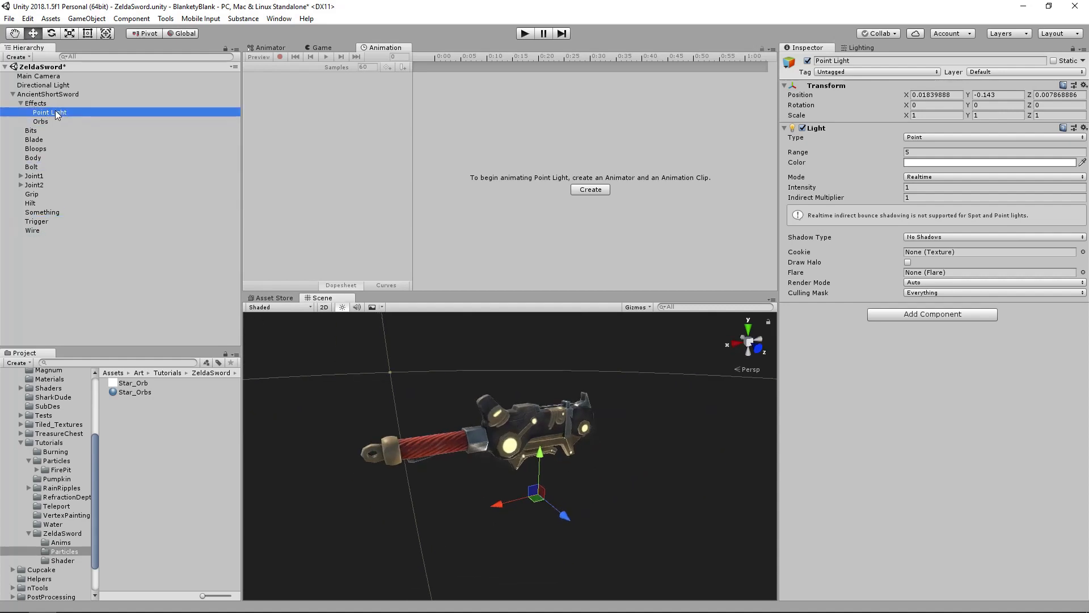
Step: With recording on, key the Point Light's color at frame 20 as a saturated cyan, starting from a color sampled off the glowing blade
{"action": "left_click_drag", "start_coordinate": [456, 56], "coordinate": [429, 56]}
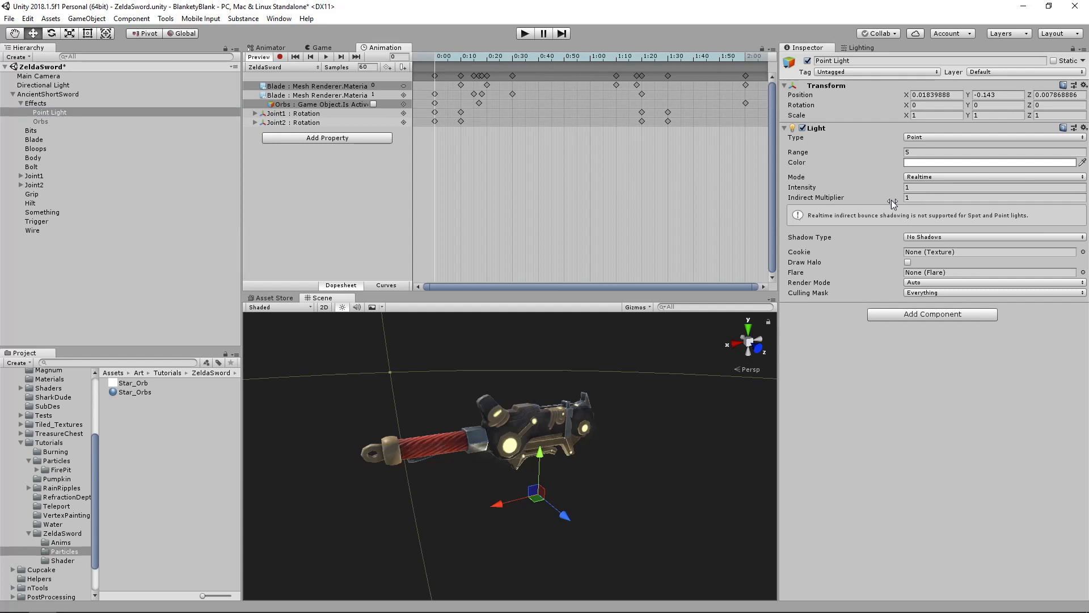
{"action": "left_click", "coordinate": [918, 151]}
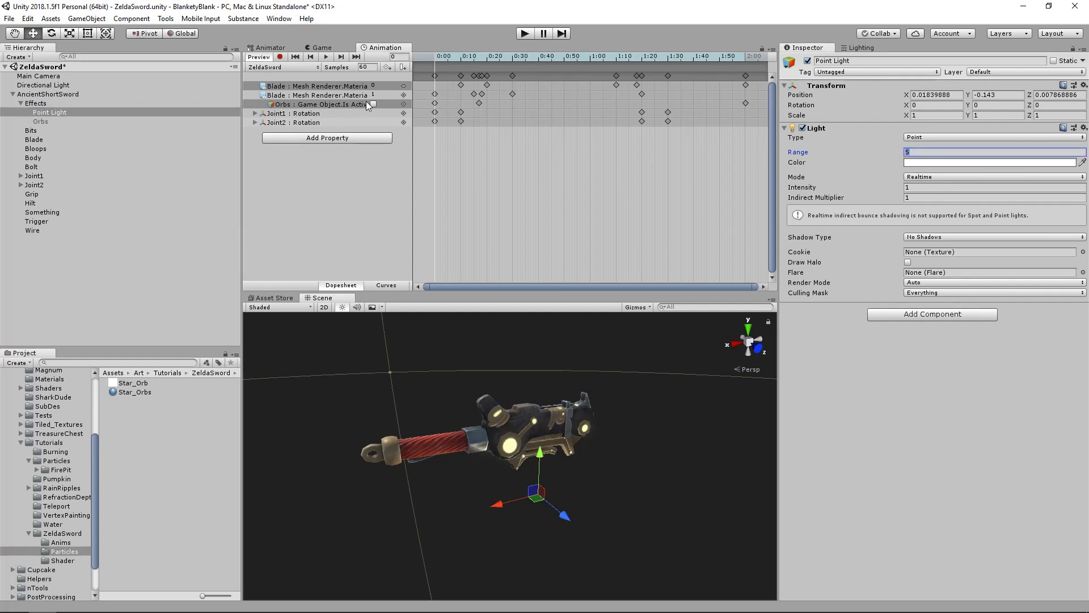
{"action": "left_click", "coordinate": [280, 57]}
{"action": "middle_click_drag", "start_coordinate": [481, 409], "coordinate": [457, 411], "text": "alt"}
{"action": "right_click_drag", "start_coordinate": [457, 411], "coordinate": [452, 333], "text": "alt"}
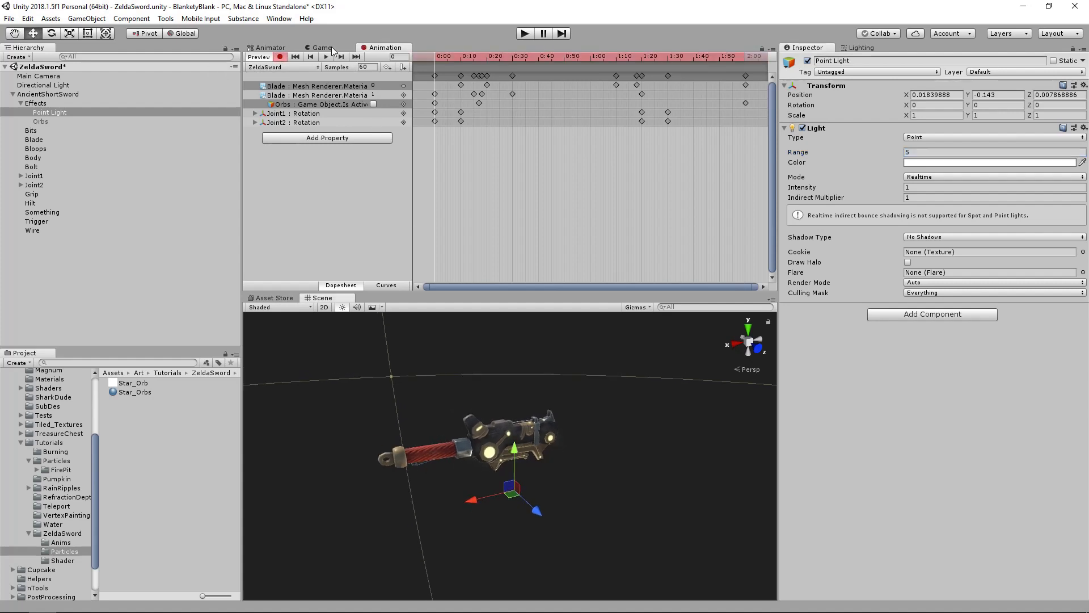
{"action": "left_click_drag", "start_coordinate": [440, 59], "coordinate": [486, 58]}
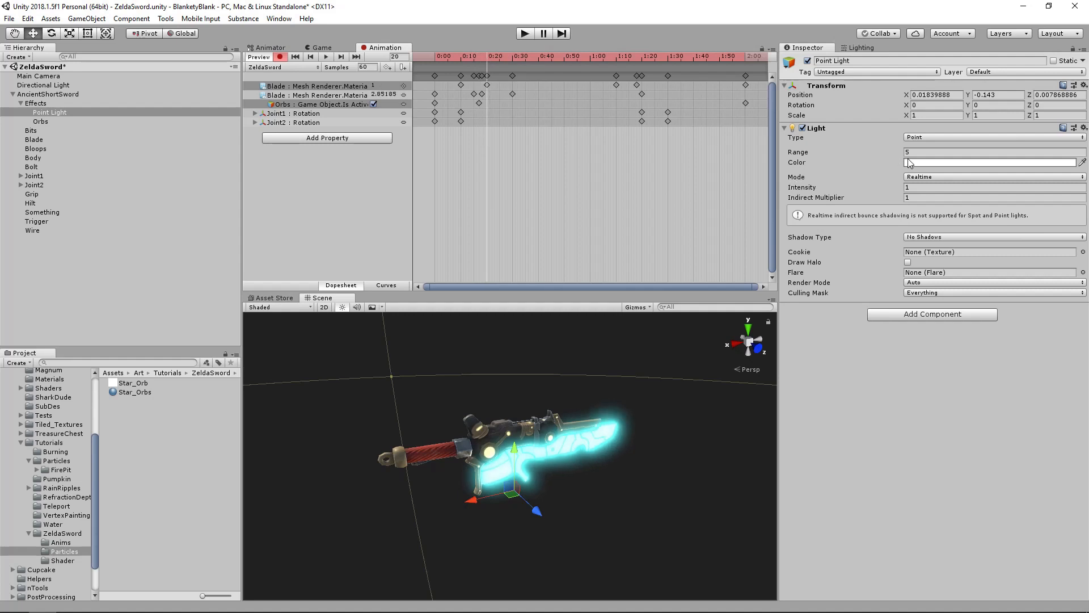
{"action": "left_click", "coordinate": [925, 164]}
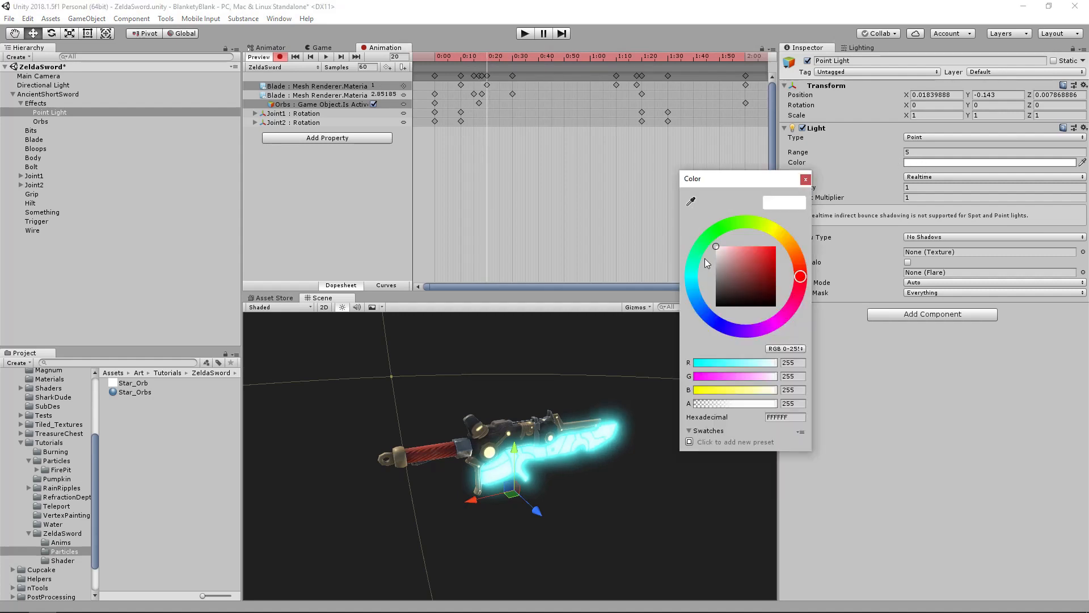
{"action": "left_click", "coordinate": [692, 202]}
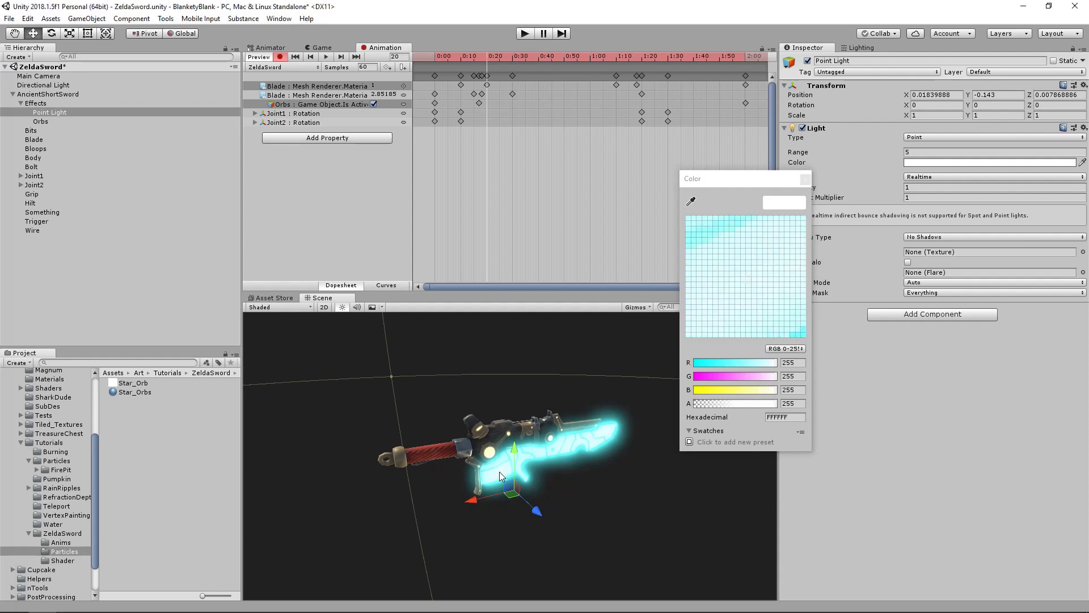
{"action": "left_click", "coordinate": [525, 467]}
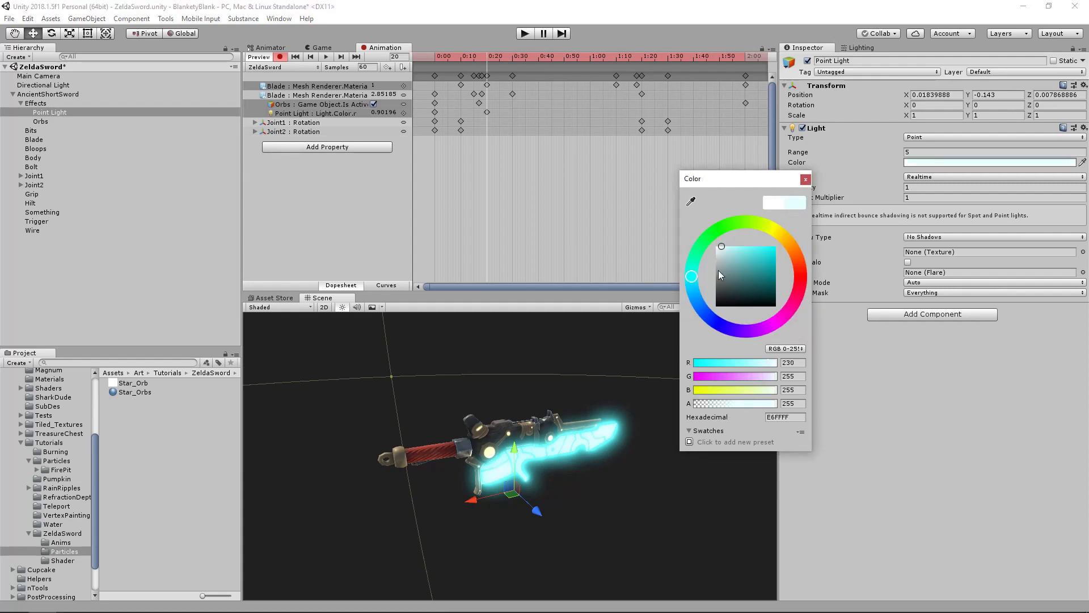
{"action": "left_click_drag", "start_coordinate": [746, 254], "coordinate": [760, 244]}
{"action": "left_click_drag", "start_coordinate": [691, 276], "coordinate": [691, 279]}
{"action": "left_click", "coordinate": [805, 180]}
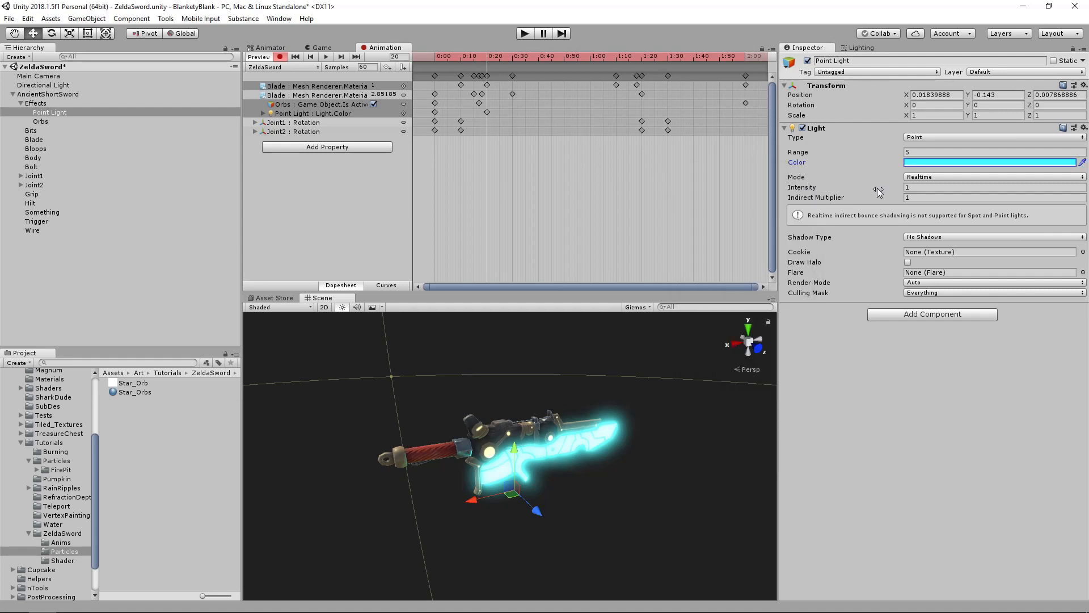
Step: Key the Point Light's intensity as 7 at frame 20
{"action": "left_click_drag", "start_coordinate": [882, 192], "coordinate": [986, 189]}
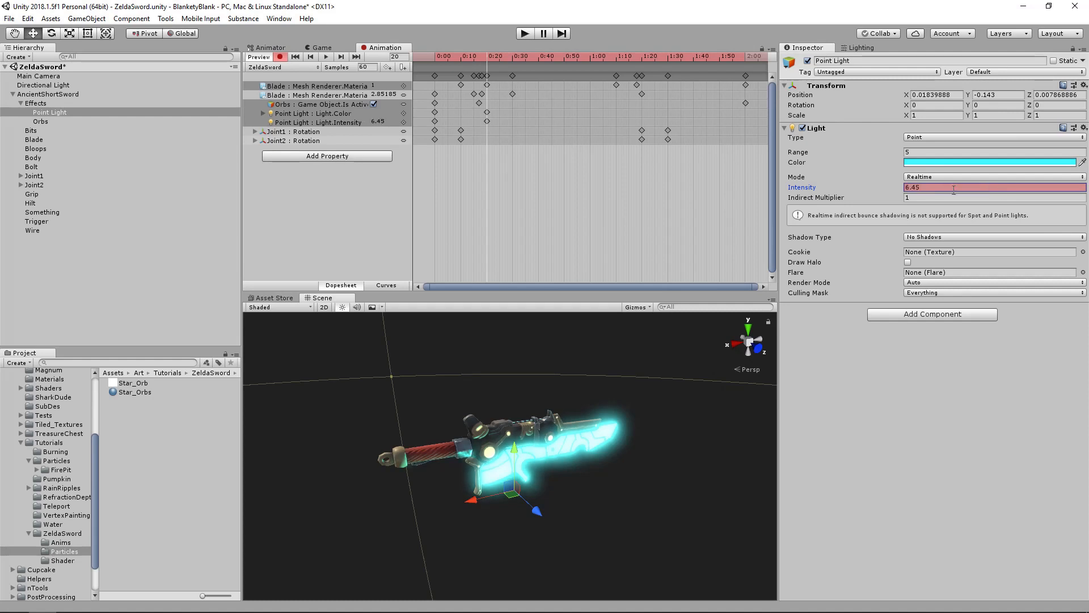
{"action": "type", "text": "7"}
{"action": "key", "text": "Tab"}
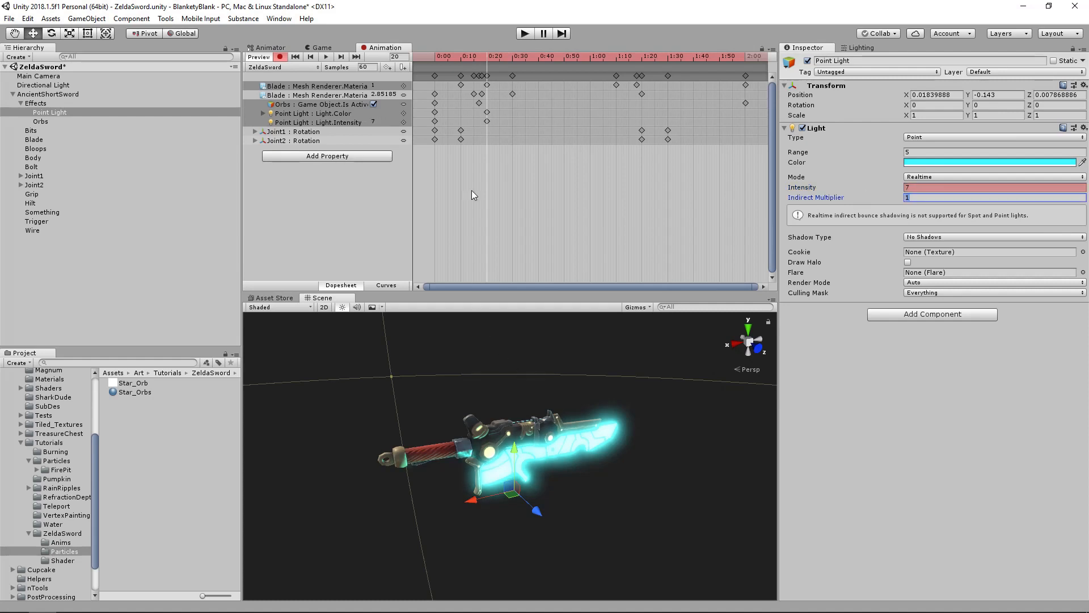
Step: Key the Point Light at frame 36 with intensity 1 and a white FFFFFF color
{"action": "left_click_drag", "start_coordinate": [489, 56], "coordinate": [529, 56]}
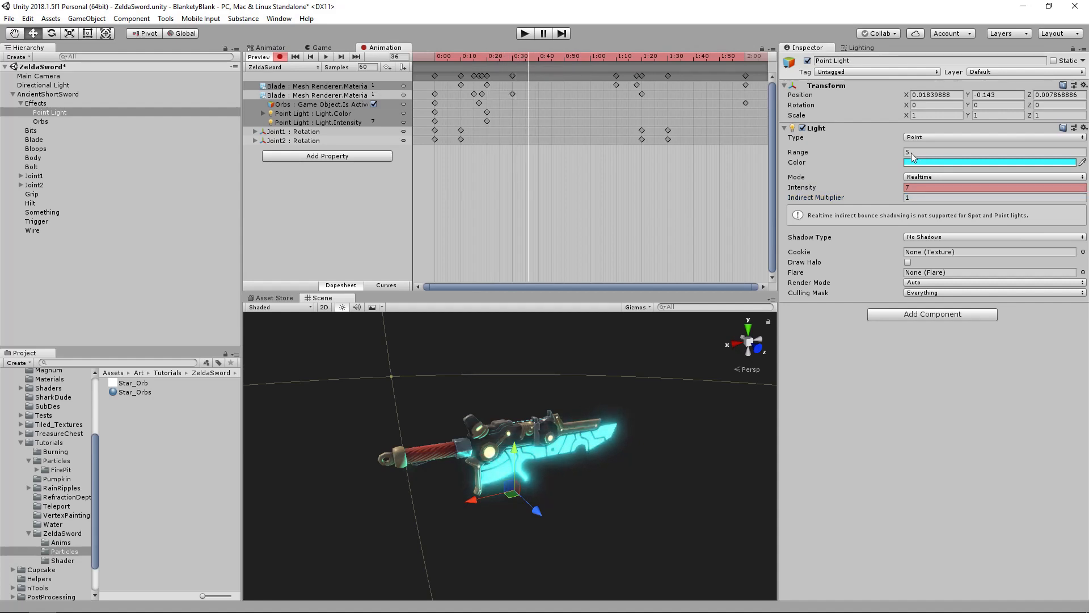
{"action": "left_click", "coordinate": [929, 188]}
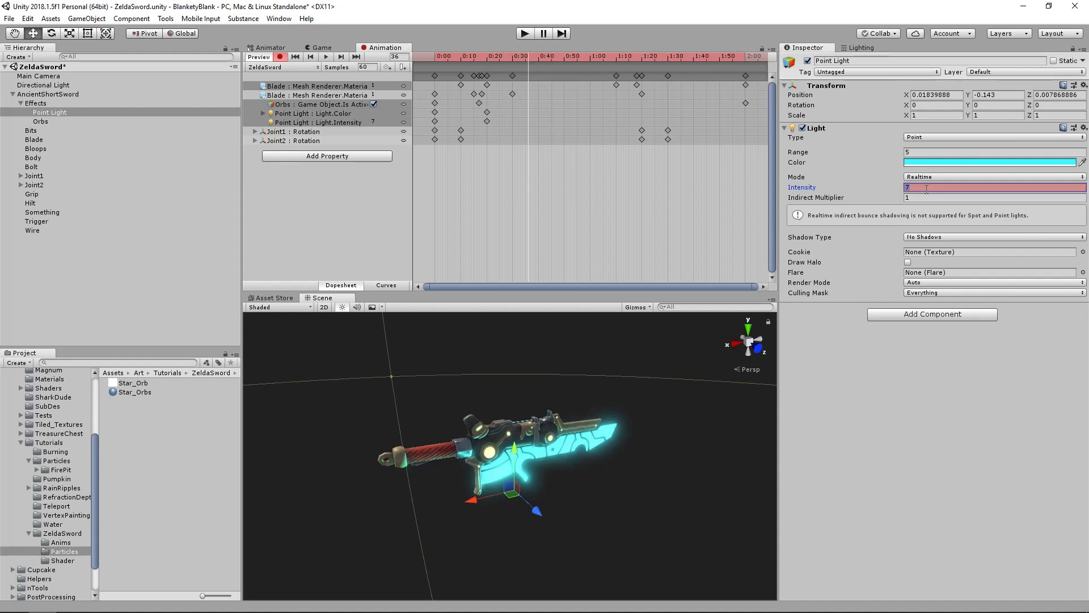
{"action": "type", "text": "1"}
{"action": "left_click", "coordinate": [923, 162]}
{"action": "left_click", "coordinate": [719, 249]}
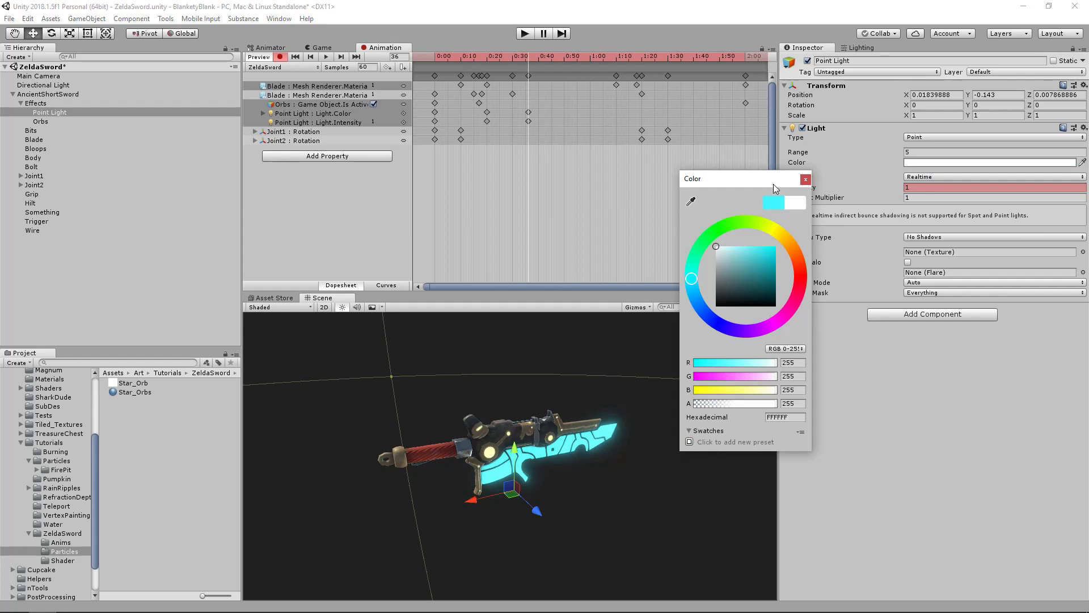
{"action": "left_click", "coordinate": [806, 179]}
Step: Move the Point Light's first color and intensity keyframes from frame 0 to about frame 14, where the blade starts forming
{"action": "left_click_drag", "start_coordinate": [529, 55], "coordinate": [428, 73]}
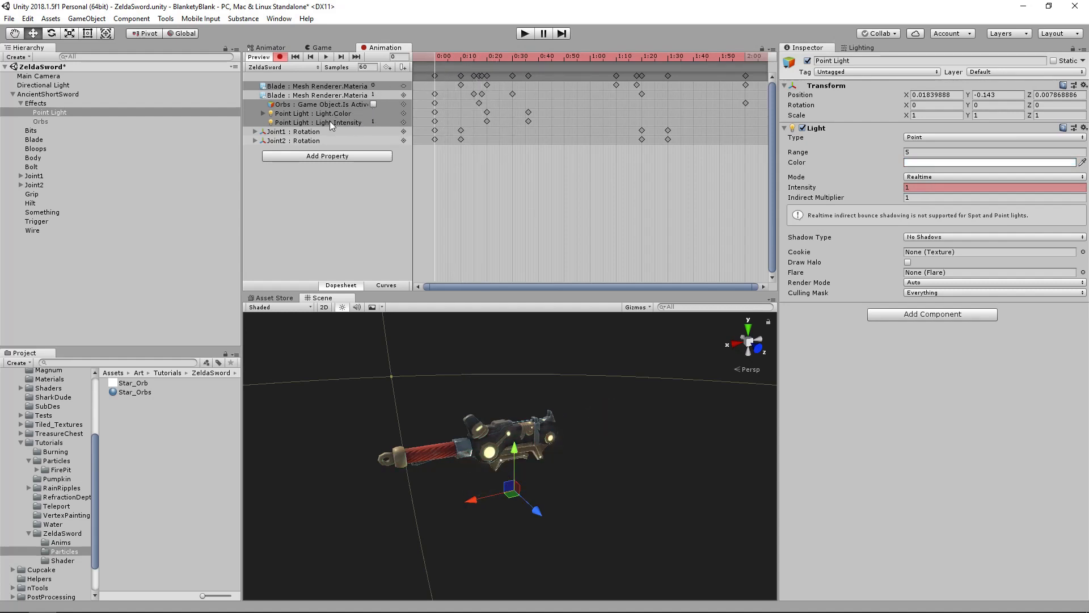
{"action": "left_click", "coordinate": [435, 121]}
{"action": "left_click", "coordinate": [436, 113], "text": "shift"}
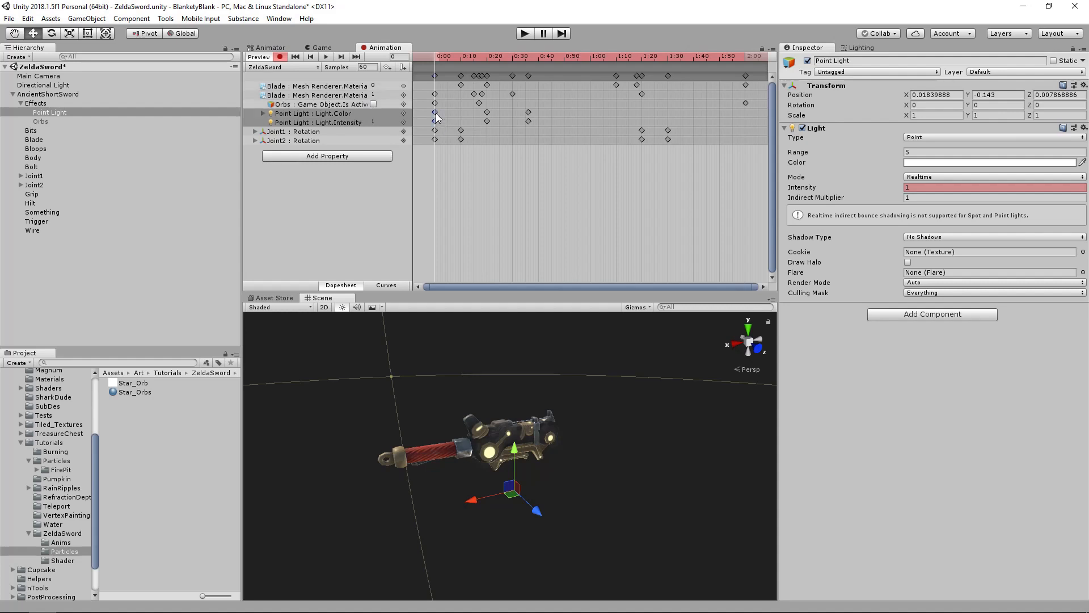
{"action": "left_click_drag", "start_coordinate": [443, 57], "coordinate": [472, 58]}
{"action": "left_click_drag", "start_coordinate": [438, 116], "coordinate": [471, 110]}
{"action": "left_click_drag", "start_coordinate": [450, 56], "coordinate": [474, 55]}
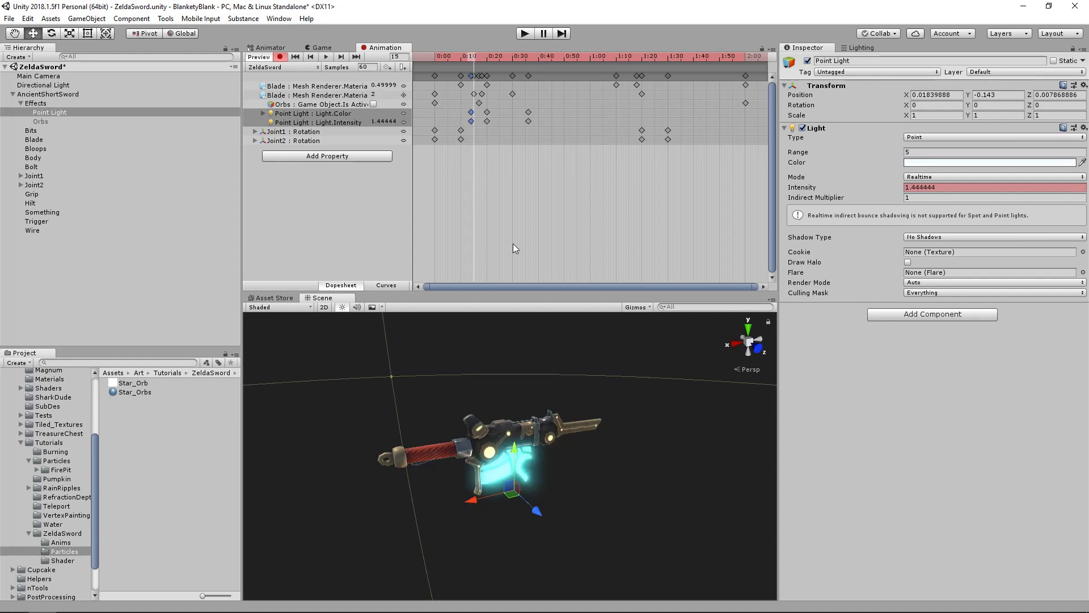
Step: Examine the cyan light on the sword at frame 25 from the handle end, and stop recording
{"action": "mouse_move", "coordinate": [478, 57]}
{"action": "left_mouse_down"}
{"action": "mouse_move", "coordinate": [519, 54]}
{"action": "mouse_move", "coordinate": [499, 54]}
{"action": "left_mouse_up"}
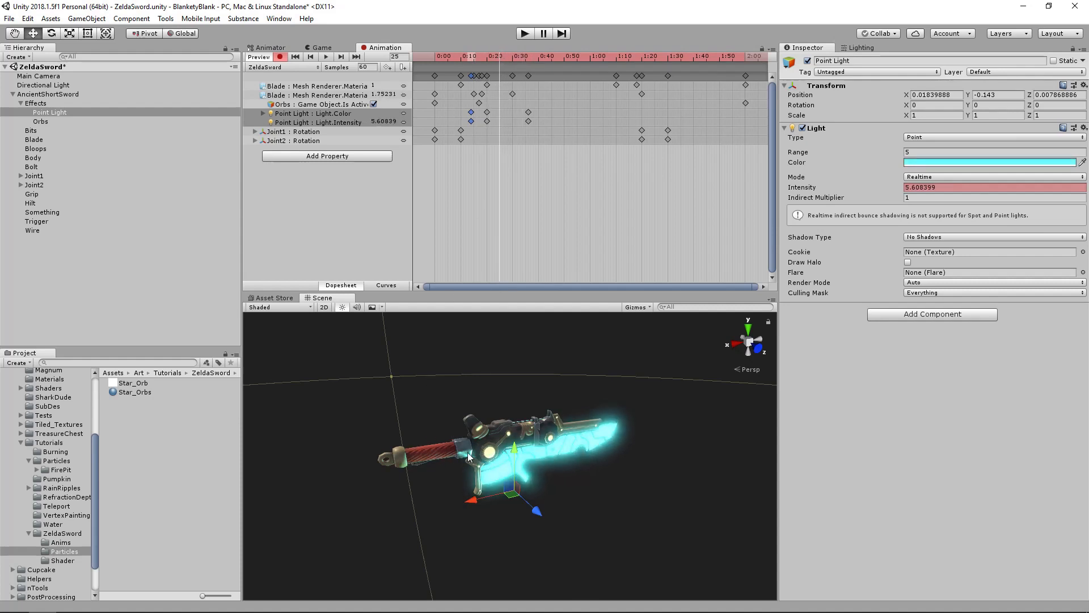
{"action": "right_click_drag", "start_coordinate": [449, 457], "coordinate": [649, 475], "text": "alt"}
{"action": "left_click_drag", "start_coordinate": [508, 463], "coordinate": [591, 468], "text": "alt"}
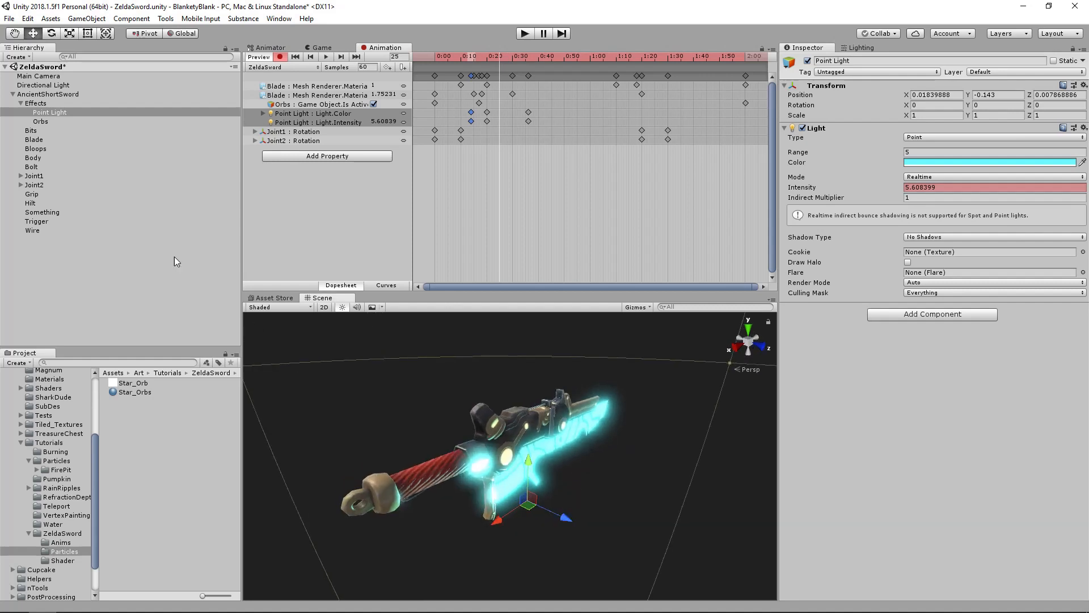
{"action": "left_click", "coordinate": [280, 57]}
Step: Try moving the Point Light along its Z axis and undo the move
{"action": "left_click_drag", "start_coordinate": [563, 516], "coordinate": [589, 519]}
{"action": "mouse_move", "coordinate": [498, 56]}
{"action": "left_mouse_down"}
{"action": "mouse_move", "coordinate": [445, 61]}
{"action": "mouse_move", "coordinate": [528, 74]}
{"action": "mouse_move", "coordinate": [454, 77]}
{"action": "mouse_move", "coordinate": [432, 56]}
{"action": "mouse_move", "coordinate": [489, 62]}
{"action": "left_mouse_up"}
{"action": "key", "text": "ctrl+z"}
Step: Examine the lit sword from other angles while scrubbing the clip forward to frame 43
{"action": "left_click_drag", "start_coordinate": [524, 482], "coordinate": [439, 401], "text": "alt"}
{"action": "left_click_drag", "start_coordinate": [496, 383], "coordinate": [532, 5], "text": "alt"}
{"action": "mouse_move", "coordinate": [563, 454]}
{"action": "left_mouse_down", "text": "alt"}
{"action": "mouse_move", "coordinate": [581, 256]}
{"action": "mouse_move", "coordinate": [565, 444]}
{"action": "mouse_move", "coordinate": [562, 434]}
{"action": "left_mouse_up", "text": "alt"}
{"action": "left_click_drag", "start_coordinate": [491, 56], "coordinate": [548, 59]}
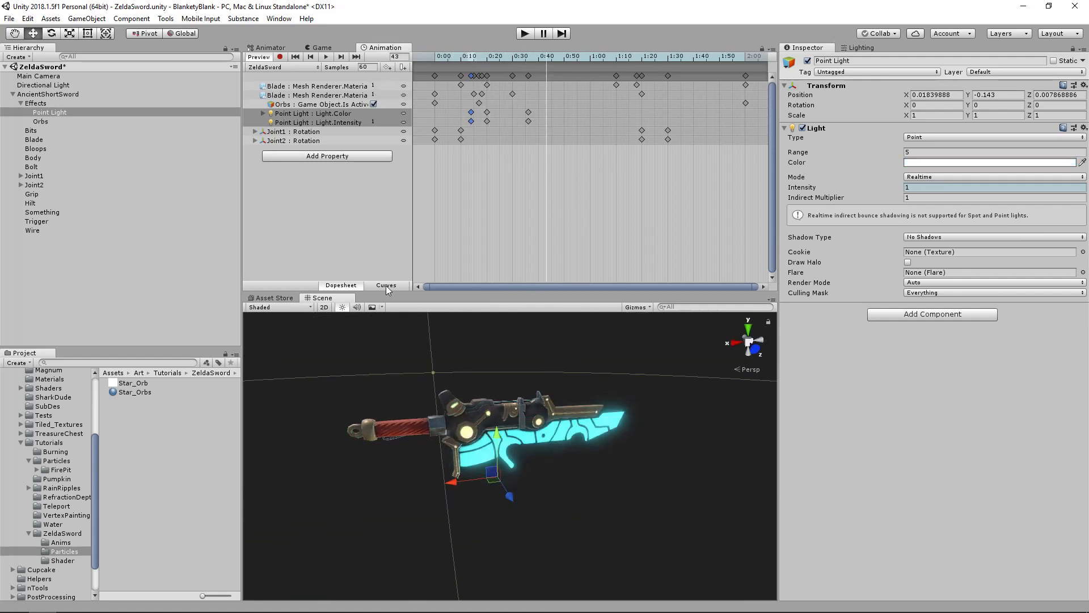
Step: Collapse the Effects and AncientShortSword hierarchies, clear the selection, and check the sword in the Game view
{"action": "left_click", "coordinate": [34, 103]}
{"action": "left_click", "coordinate": [21, 103]}
{"action": "left_click", "coordinate": [21, 95]}
{"action": "left_click", "coordinate": [12, 94]}
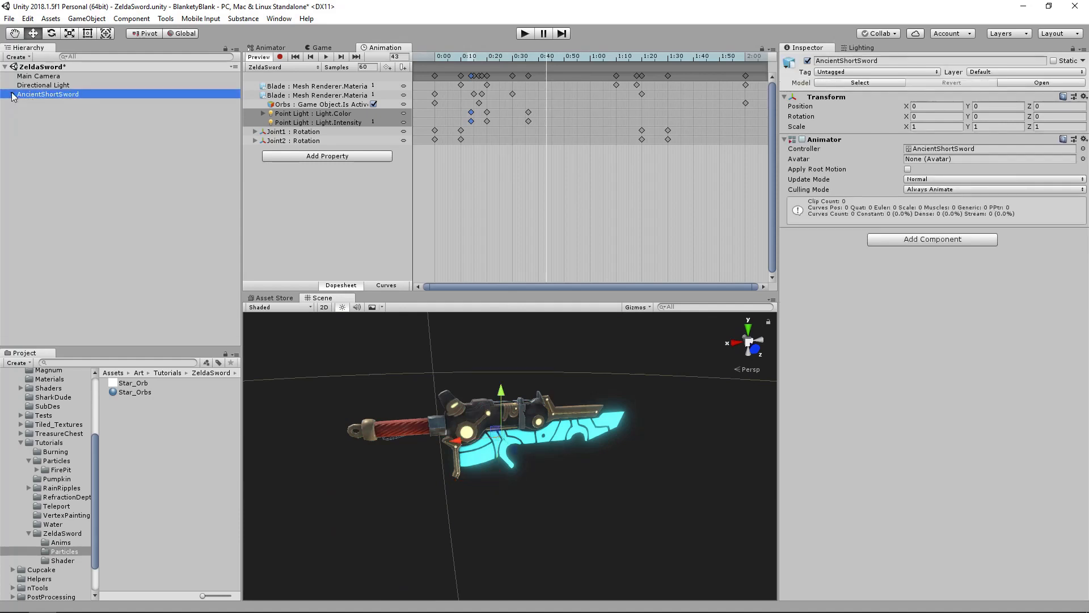
{"action": "left_click", "coordinate": [609, 481]}
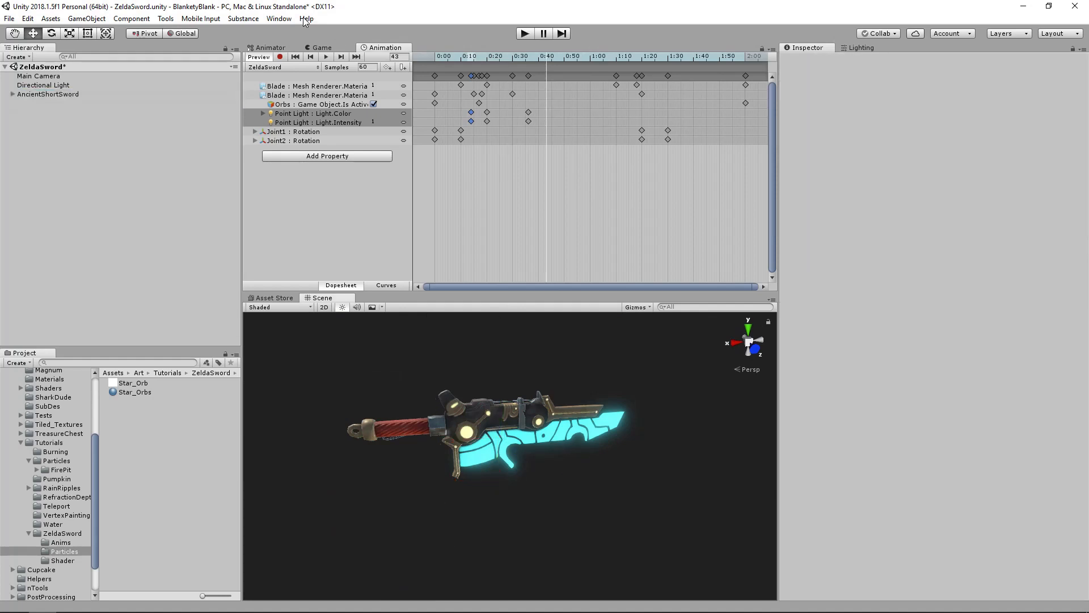
{"action": "left_click", "coordinate": [318, 47]}
{"action": "left_click_drag", "start_coordinate": [543, 426], "coordinate": [557, 454], "text": "alt"}
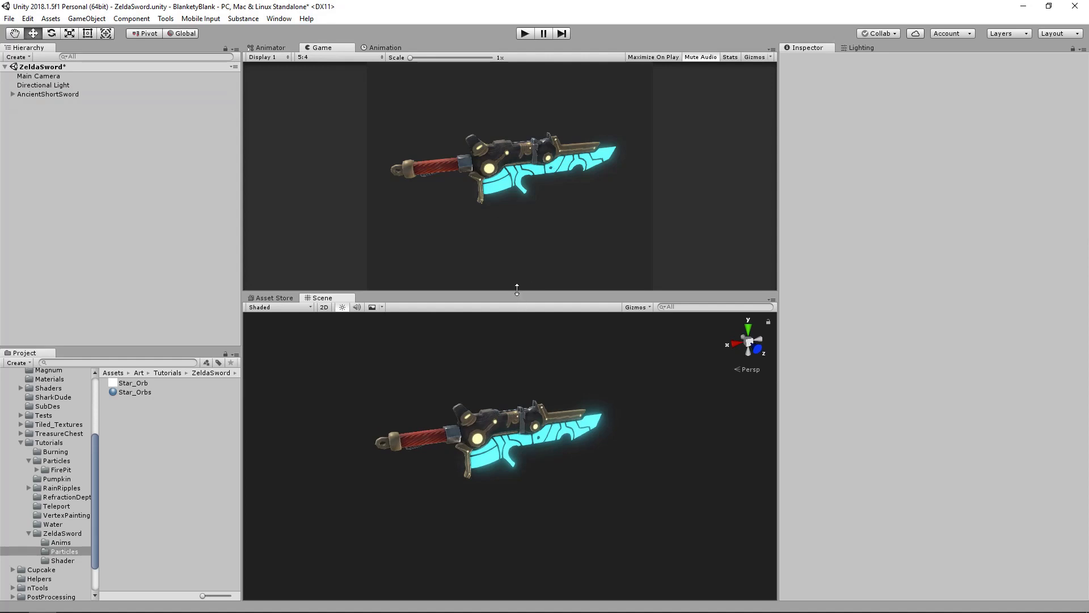
Step: Record a full turn of AncientShortSword by keying its Y rotation as -360 at frame 120
{"action": "left_click", "coordinate": [78, 92]}
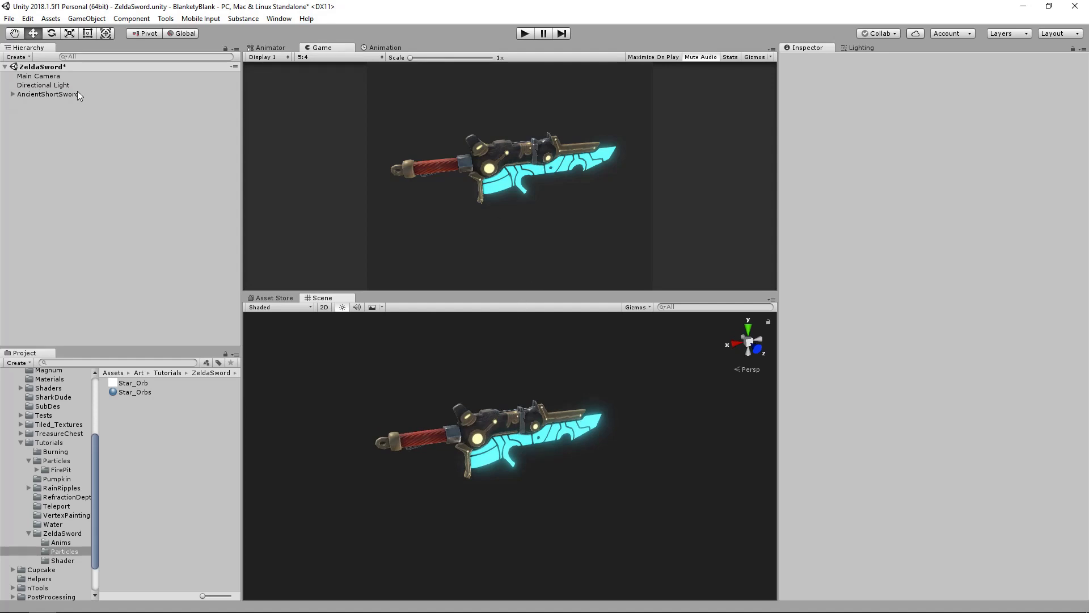
{"action": "left_click", "coordinate": [386, 49]}
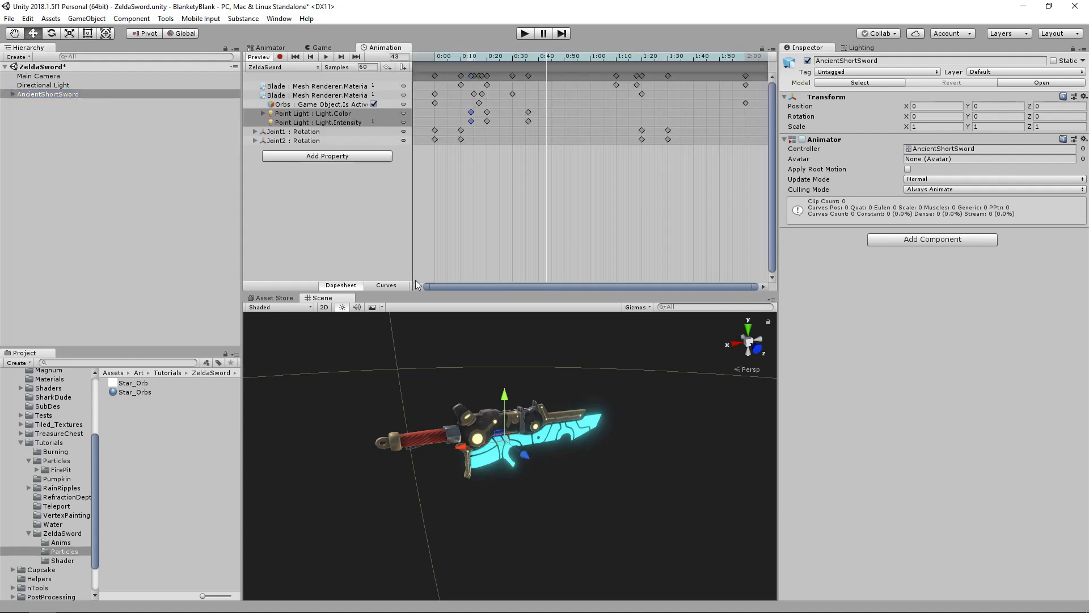
{"action": "left_click", "coordinate": [284, 59]}
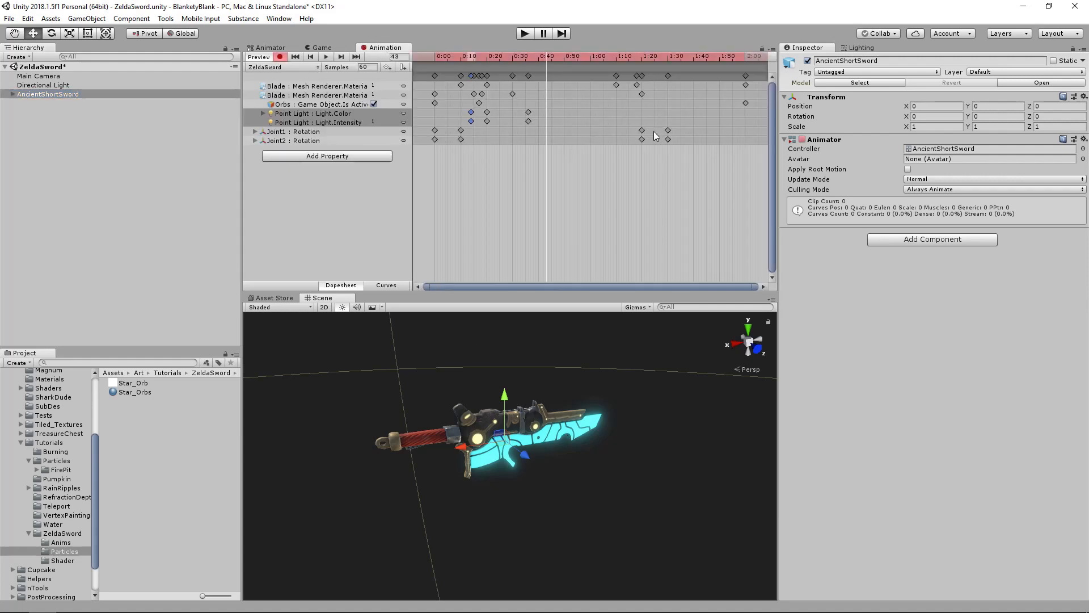
{"action": "middle_click_drag", "start_coordinate": [664, 129], "coordinate": [608, 128]}
{"action": "left_click_drag", "start_coordinate": [695, 59], "coordinate": [690, 59]}
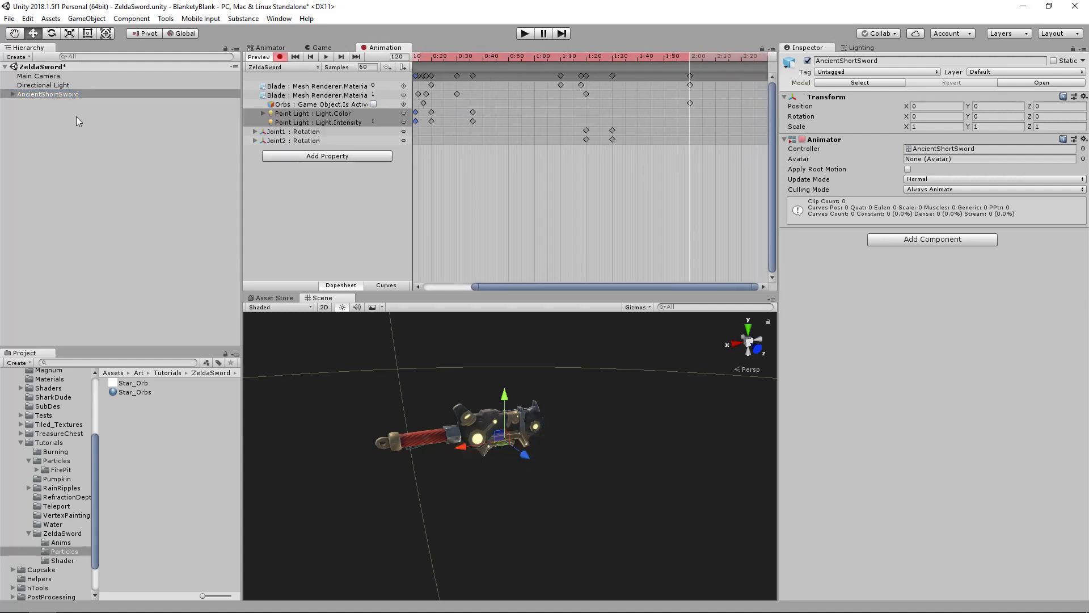
{"action": "key", "text": "e"}
{"action": "left_click_drag", "start_coordinate": [516, 460], "coordinate": [1027, 440]}
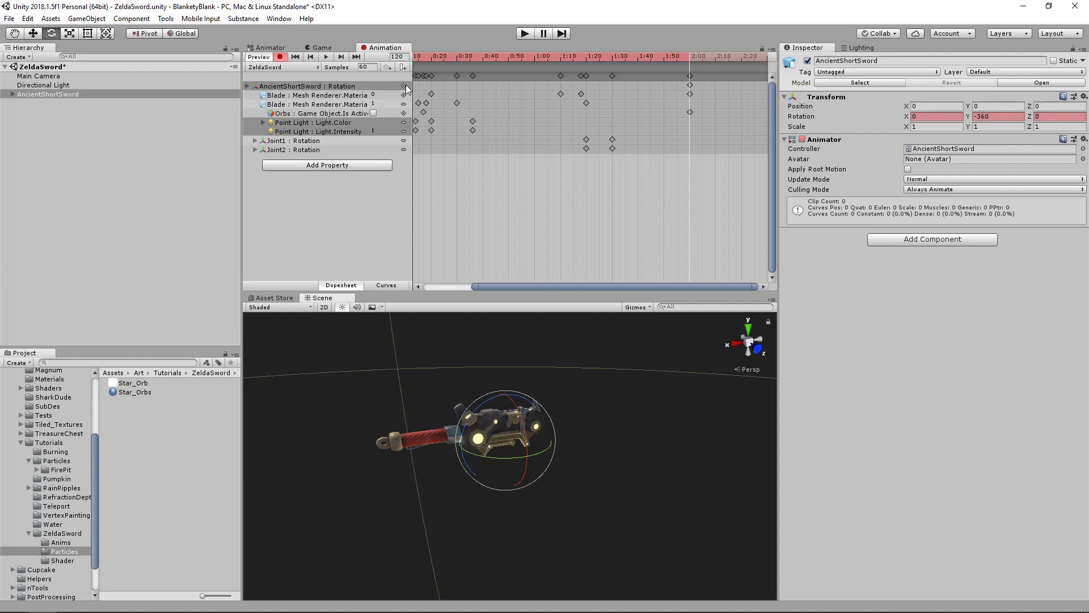
Step: Set both tangents of the sword's first and last rotation keyframes to Linear, and preview the spin
{"action": "left_click", "coordinate": [690, 85]}
{"action": "middle_click_drag", "start_coordinate": [485, 97], "coordinate": [543, 99]}
{"action": "scroll", "coordinate": [452, 94], "scroll_direction": "down", "scroll_amount": 1}
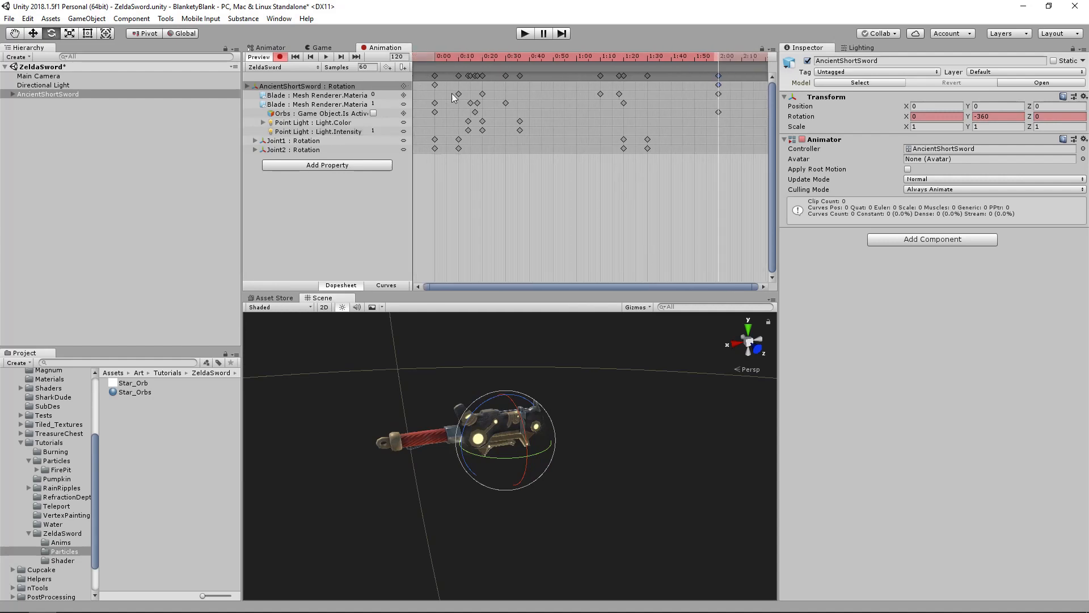
{"action": "left_click", "coordinate": [434, 85], "text": "shift"}
{"action": "right_click", "coordinate": [434, 85]}
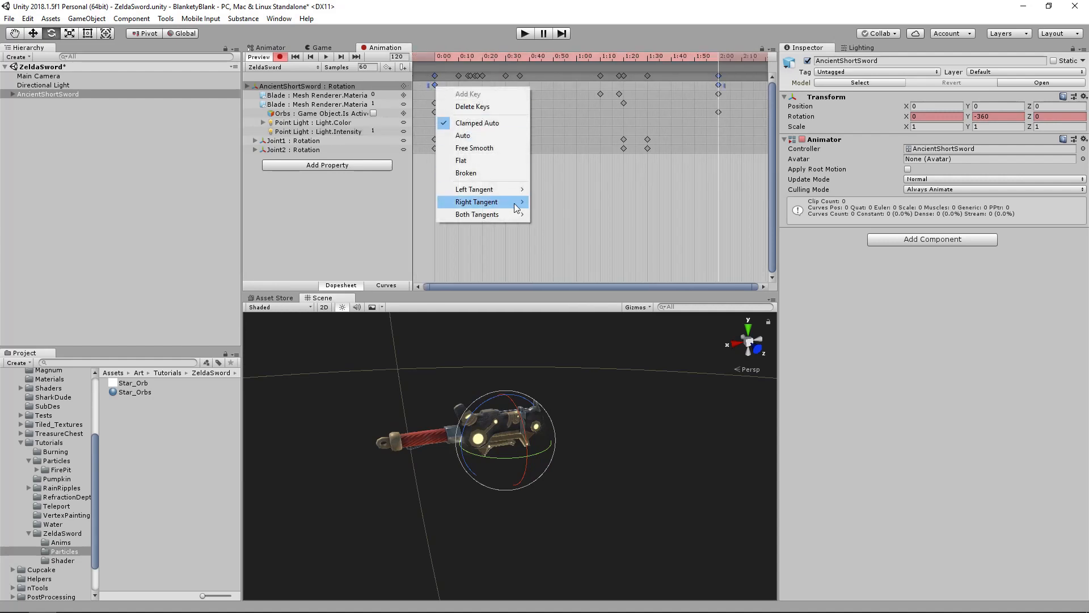
{"action": "mouse_move", "coordinate": [505, 214]}
{"action": "left_click", "coordinate": [575, 226]}
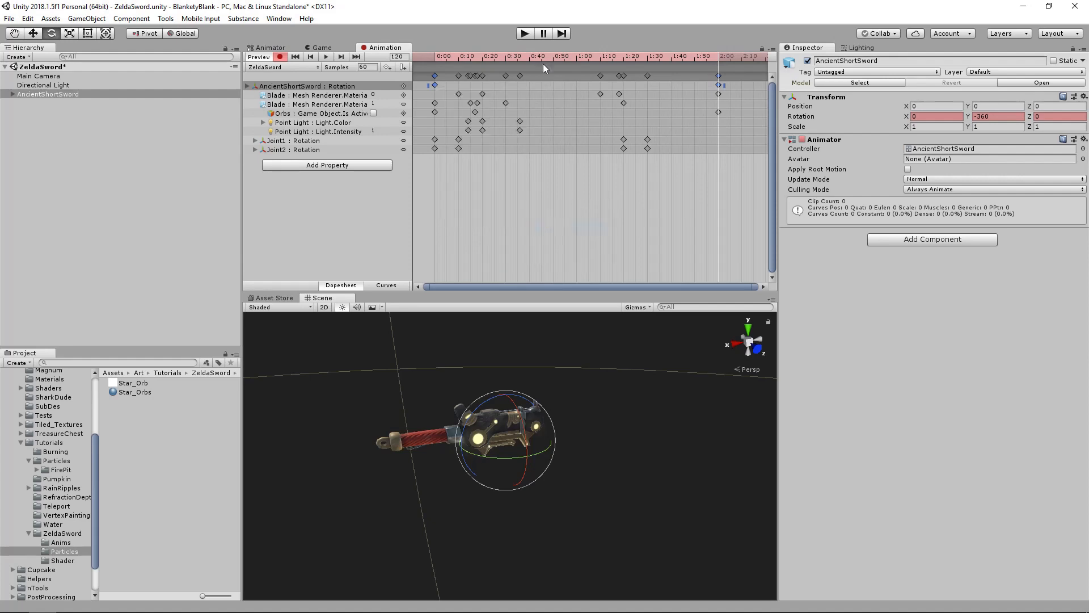
{"action": "left_click", "coordinate": [327, 56]}
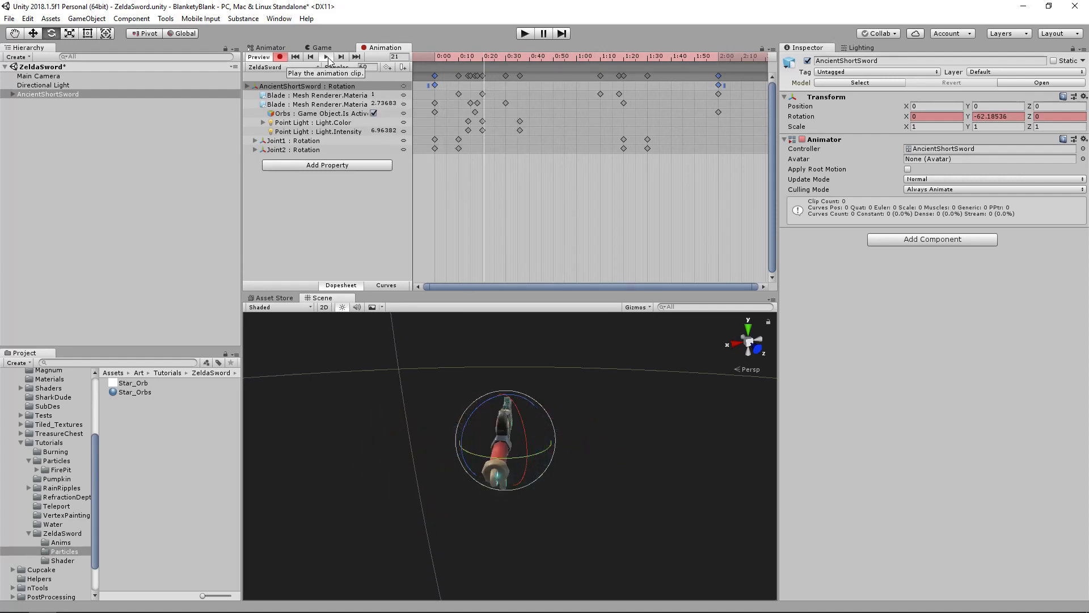
{"action": "left_click", "coordinate": [328, 58]}
Step: Try a slower spin with the sword's end rotation keyframe at 3:50, and return that keyframe to 2:00
{"action": "middle_click_drag", "start_coordinate": [626, 108], "coordinate": [546, 125]}
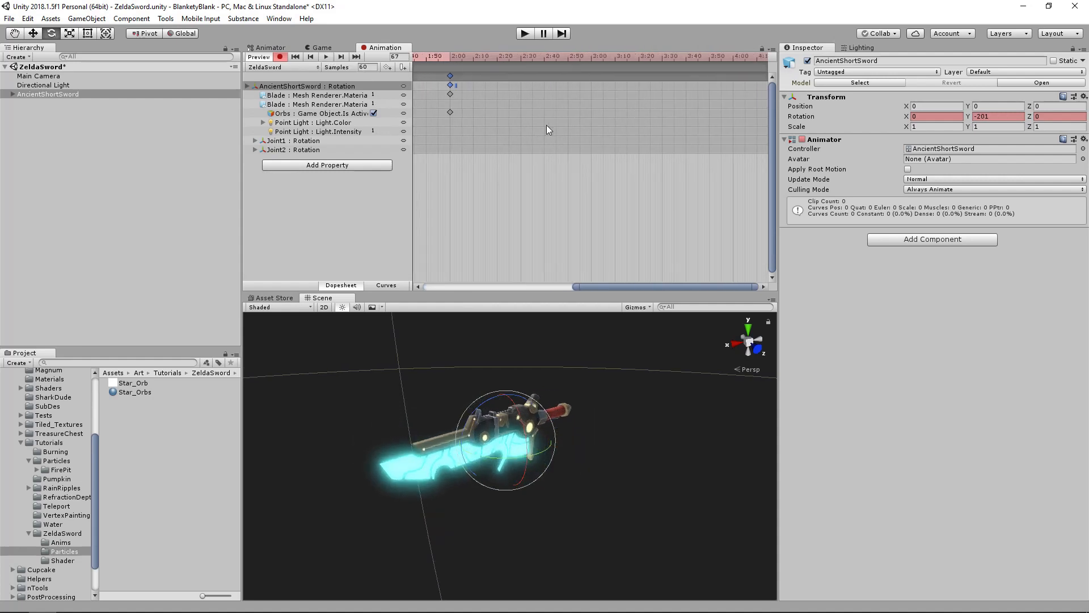
{"action": "left_click_drag", "start_coordinate": [451, 84], "coordinate": [717, 84]}
{"action": "left_click", "coordinate": [326, 56]}
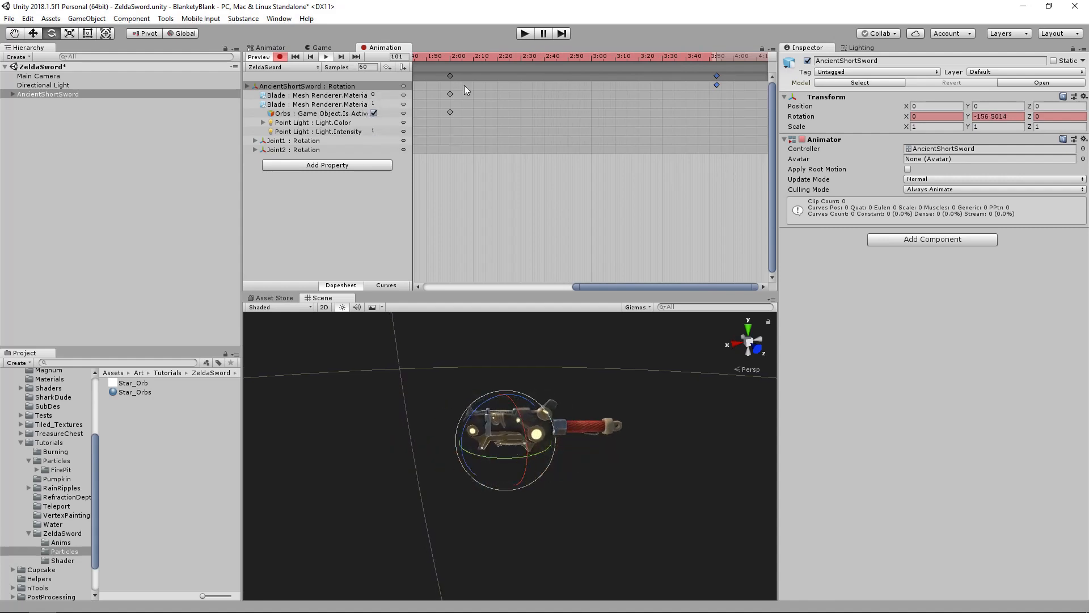
{"action": "left_click_drag", "start_coordinate": [716, 75], "coordinate": [448, 73]}
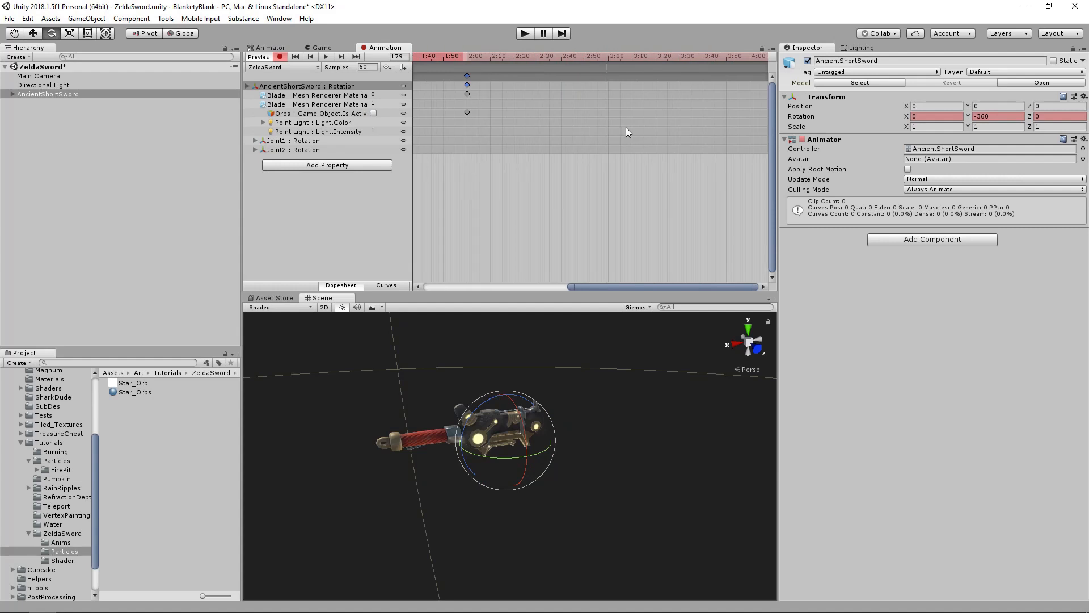
Step: Preview the spinning sword animation with nothing selected
{"action": "middle_click_drag", "start_coordinate": [625, 127], "coordinate": [772, 126]}
{"action": "middle_click_drag", "start_coordinate": [539, 114], "coordinate": [686, 124]}
{"action": "left_click", "coordinate": [326, 57]}
{"action": "left_click", "coordinate": [631, 375]}
{"action": "left_click_drag", "start_coordinate": [599, 397], "coordinate": [615, 424], "text": "alt"}
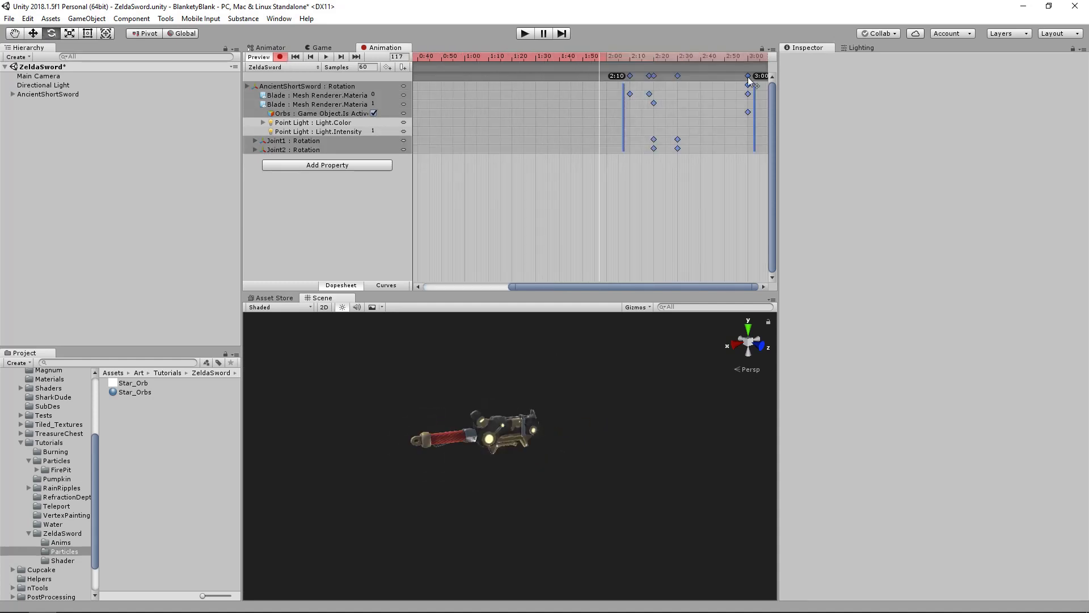
Step: Move the selected closing keyframes of the sword animation 30 frames forward so they run from 2:40 to 3:30
{"action": "left_click_drag", "start_coordinate": [747, 77], "coordinate": [748, 77]}
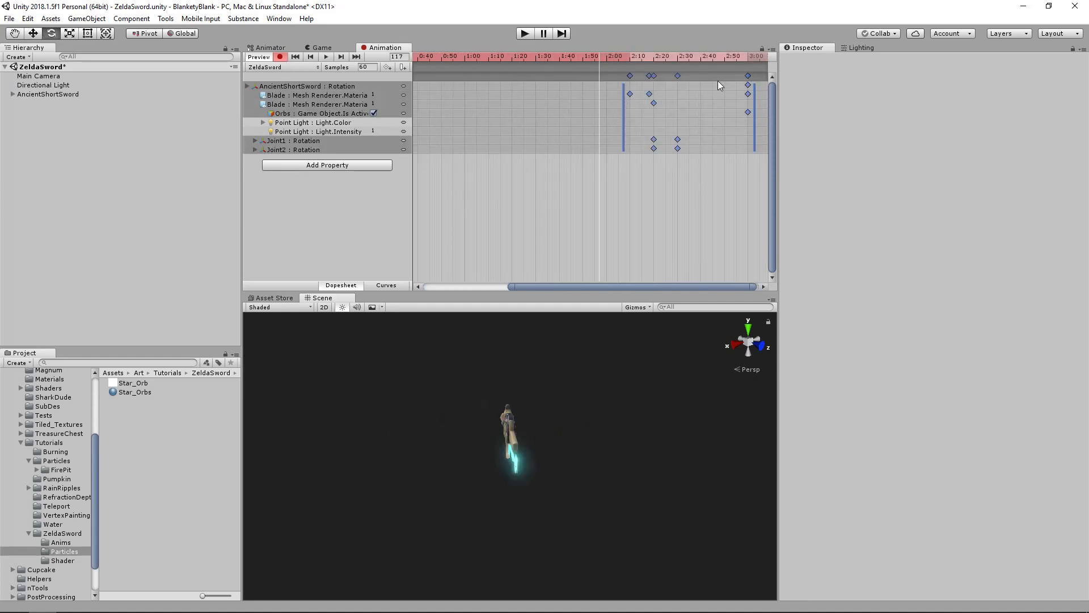
{"action": "middle_click_drag", "start_coordinate": [717, 81], "coordinate": [540, 79]}
{"action": "left_click_drag", "start_coordinate": [555, 74], "coordinate": [624, 79]}
Step: Turn off animation recording and run the scene in the Game view to check the sword animation
{"action": "scroll", "coordinate": [584, 404], "scroll_direction": "down", "scroll_amount": 4, "text": "alt"}
{"action": "left_click_drag", "start_coordinate": [584, 404], "coordinate": [611, 402], "text": "alt"}
{"action": "left_click", "coordinate": [550, 408]}
{"action": "scroll", "coordinate": [550, 407], "scroll_direction": "up", "scroll_amount": 2}
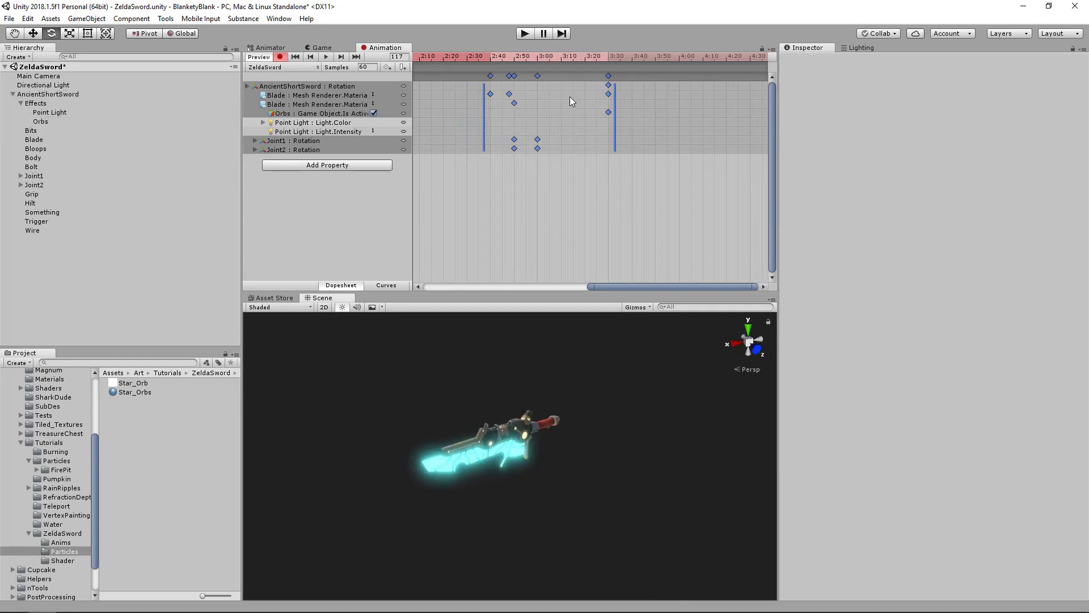
{"action": "left_click_drag", "start_coordinate": [460, 421], "coordinate": [610, 440], "text": "alt"}
{"action": "left_click_drag", "start_coordinate": [421, 451], "coordinate": [505, 431], "text": "alt"}
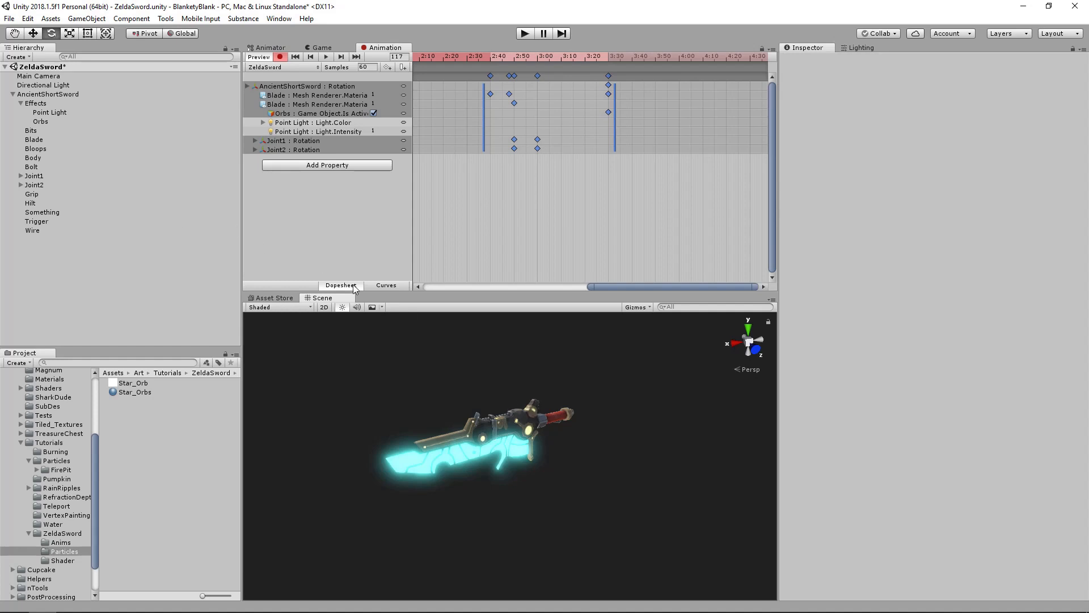
{"action": "left_click", "coordinate": [283, 58]}
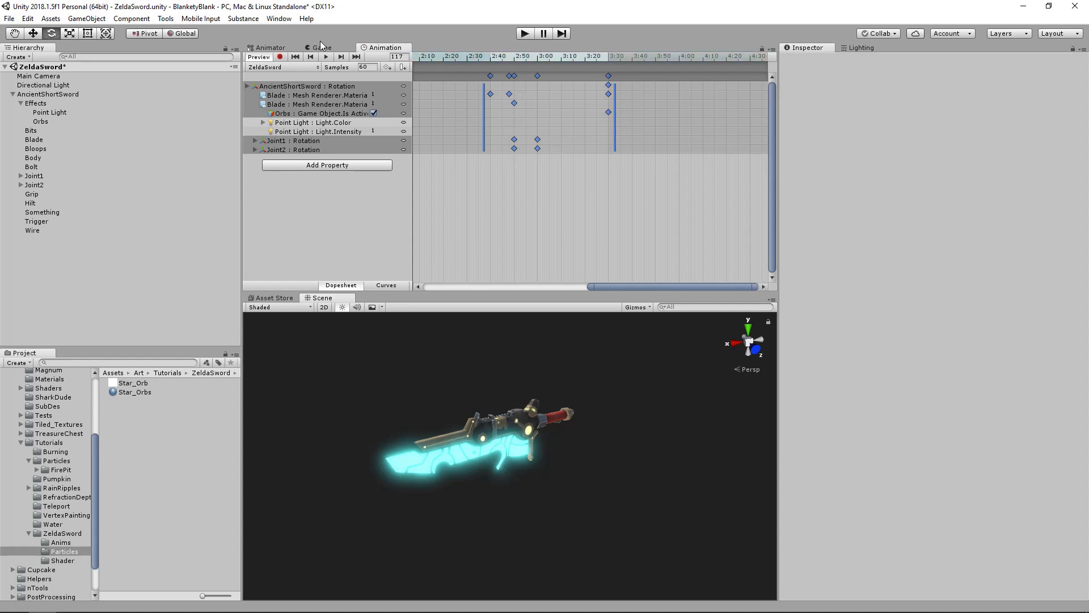
{"action": "left_click", "coordinate": [321, 48]}
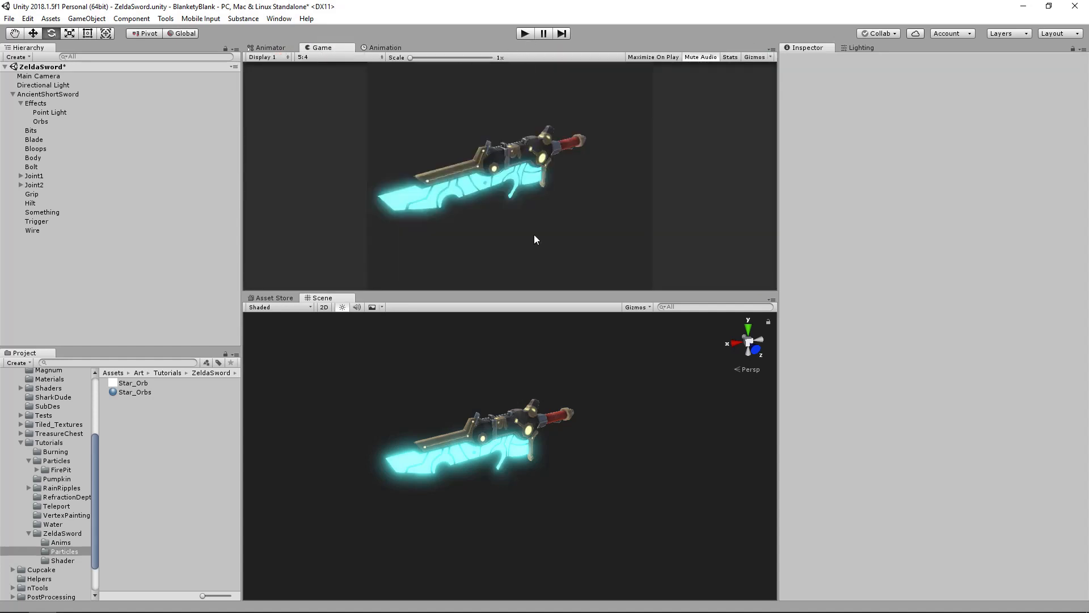
{"action": "left_click", "coordinate": [532, 34]}
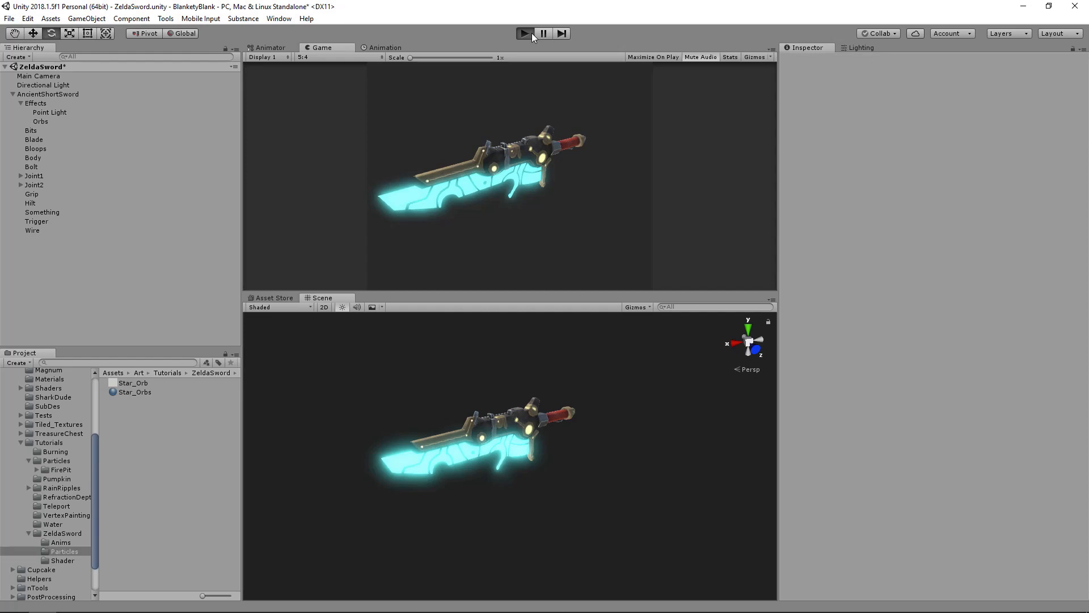